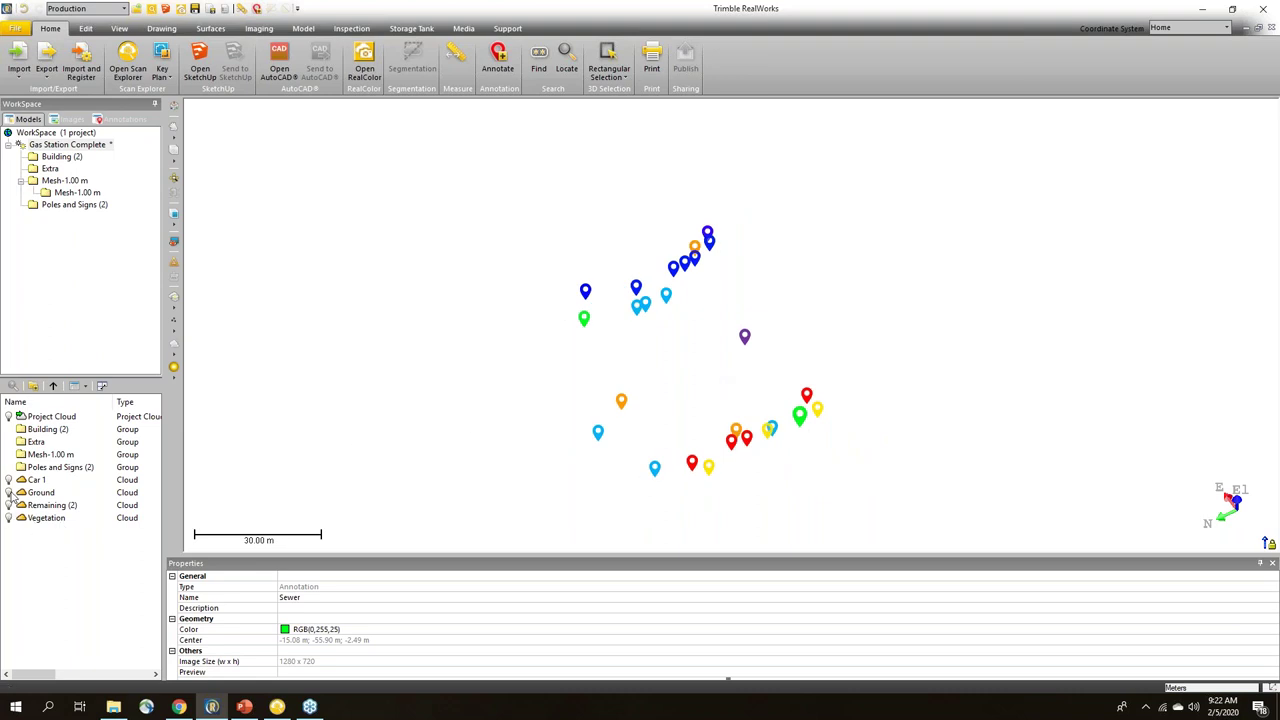
Step: Display the Ground and Vegetation clouds together with the clouds of the Building (2) and Poles and Signs (2) groups
click(10, 494)
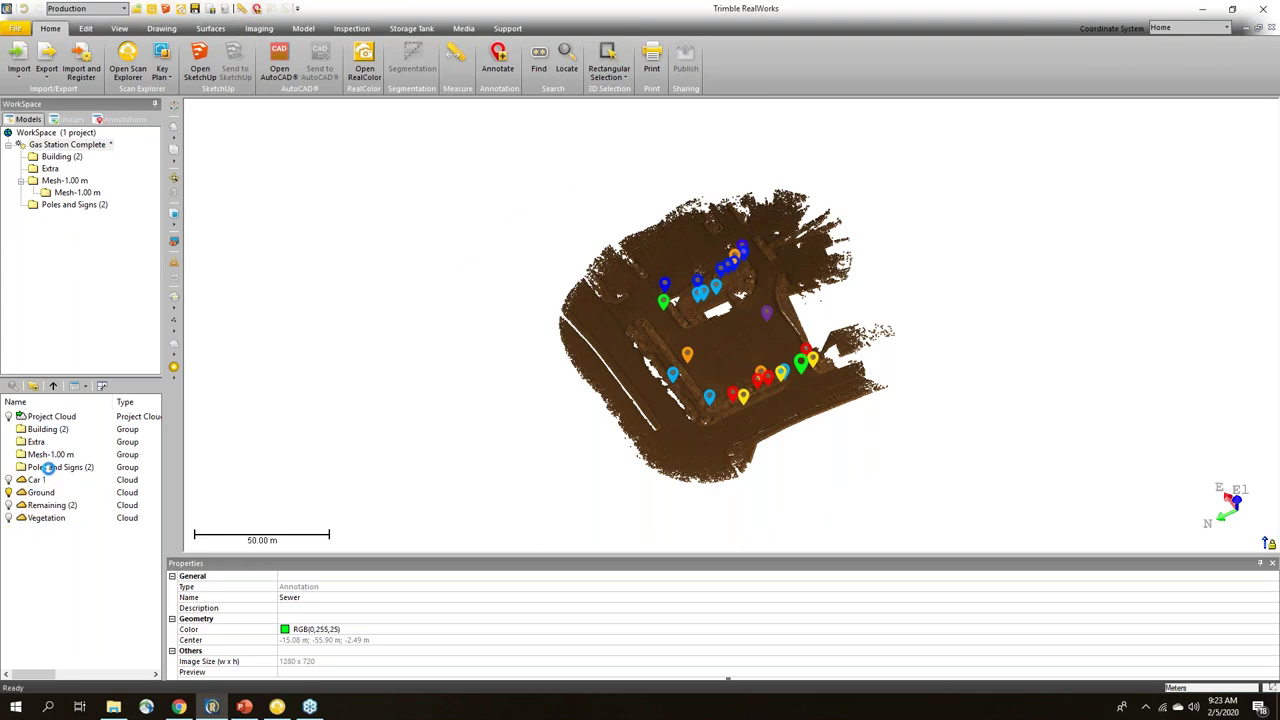
click(50, 467)
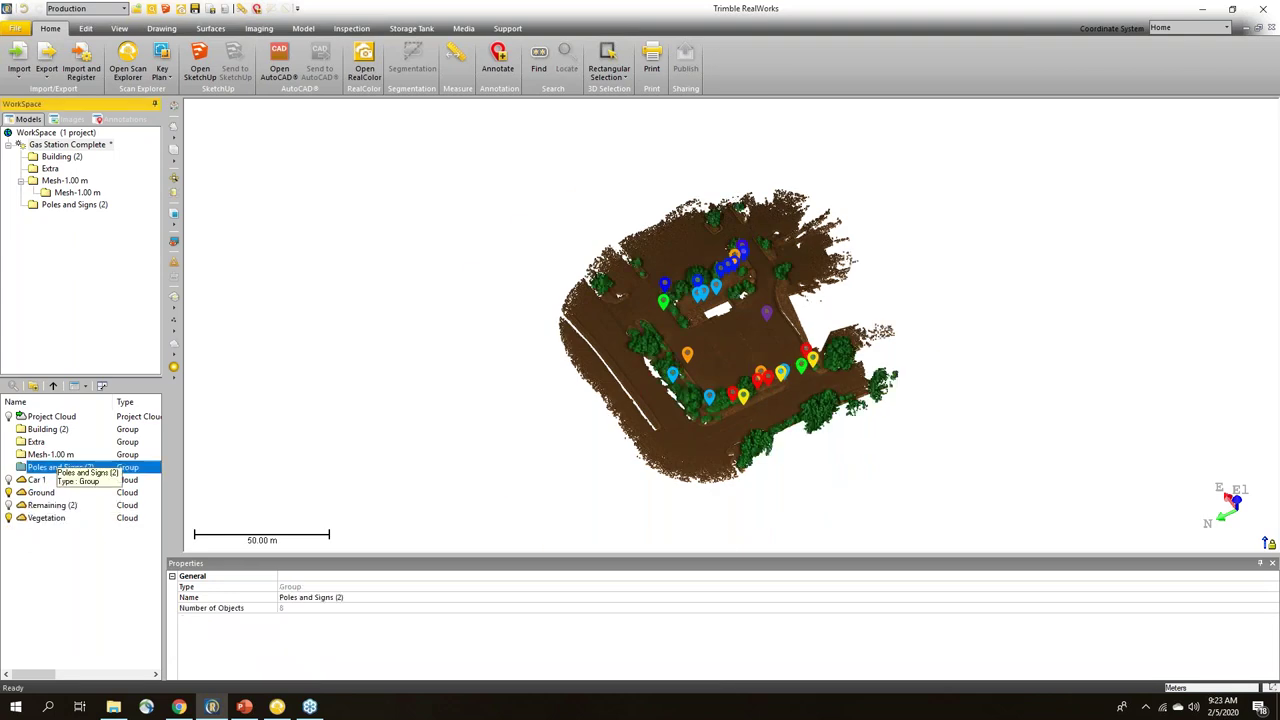
ctrl+click(45, 430)
right_click(45, 430)
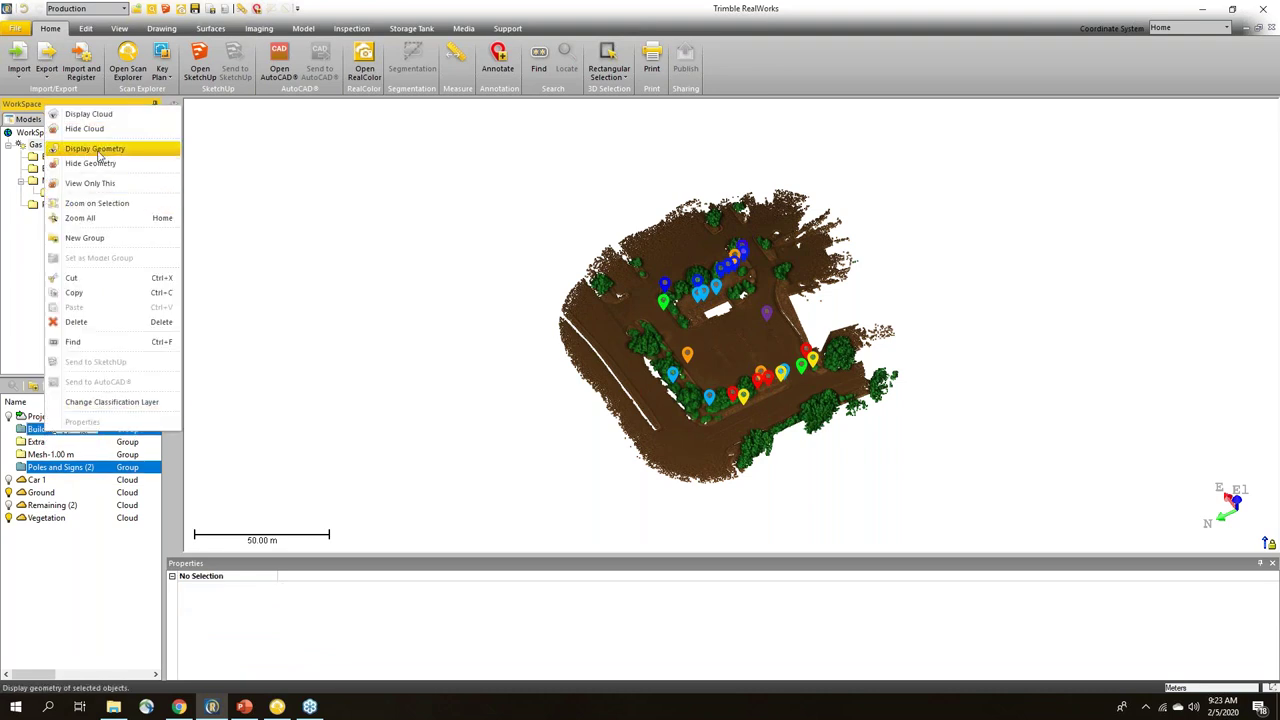
click(90, 114)
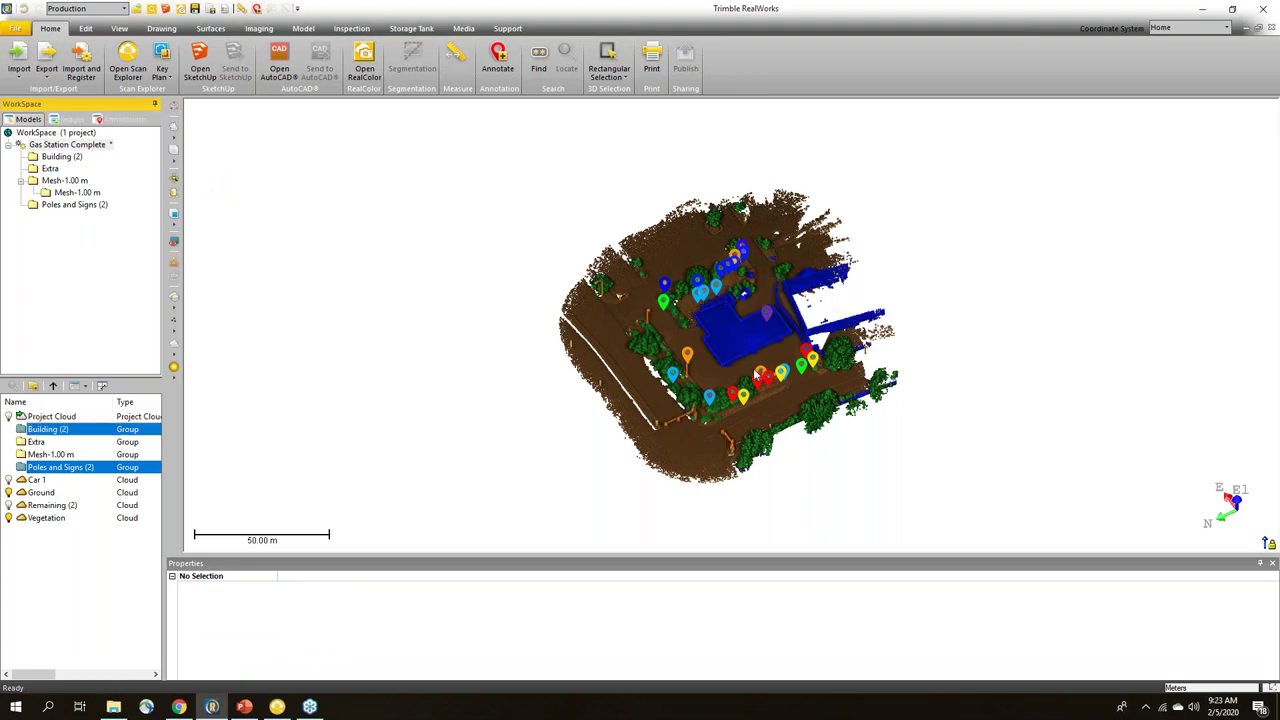
Step: Examine the classified gas station point cloud, including the traffic signals, street corner, canopy, light poles and vegetation
scroll(756, 372, up, 3)
drag(756, 372, 680, 220)
middle_drag(755, 431, 712, 388)
scroll(594, 432, up, 5)
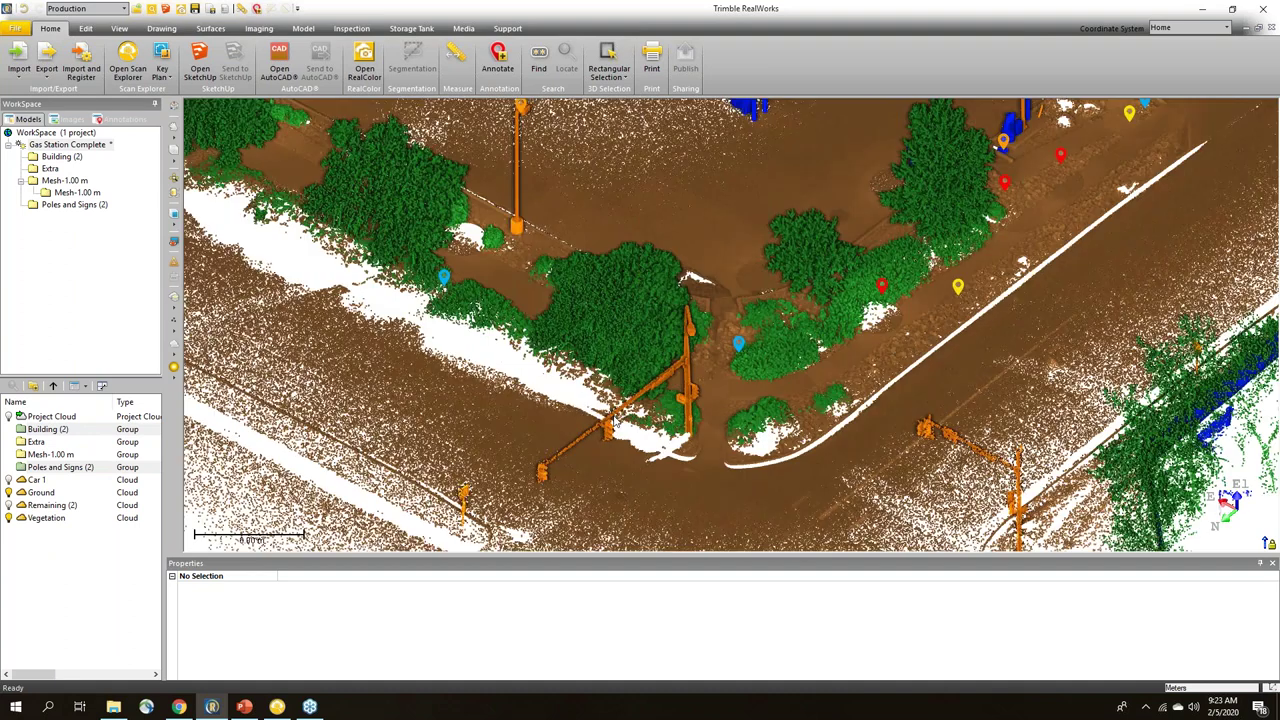
middle_drag(948, 402, 896, 326)
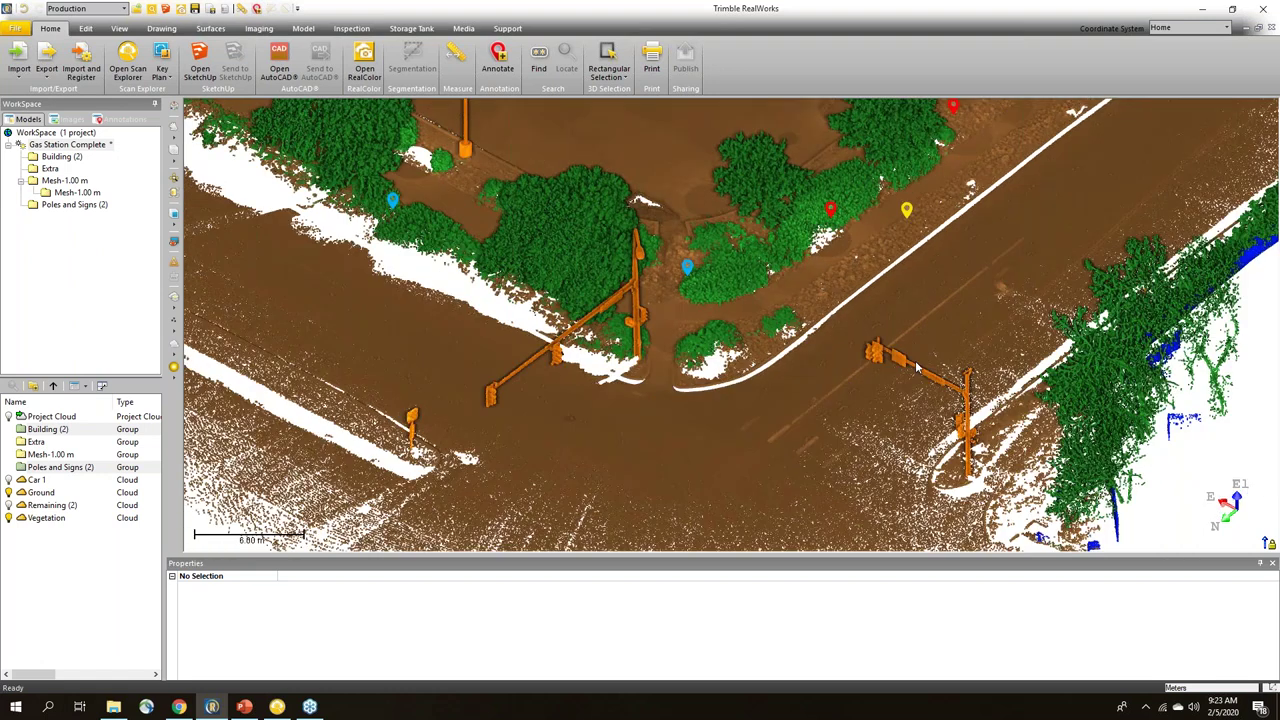
scroll(594, 245, down, 5)
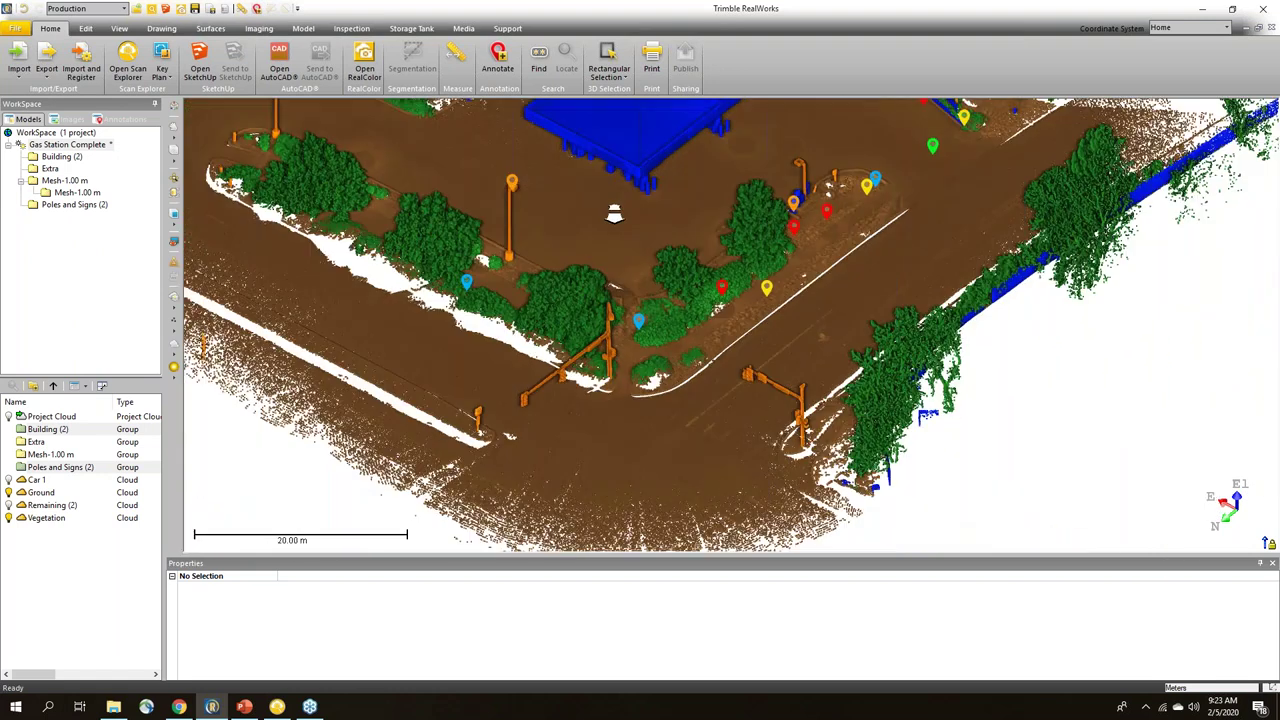
middle_drag(614, 214, 668, 378)
middle_drag(599, 322, 610, 334)
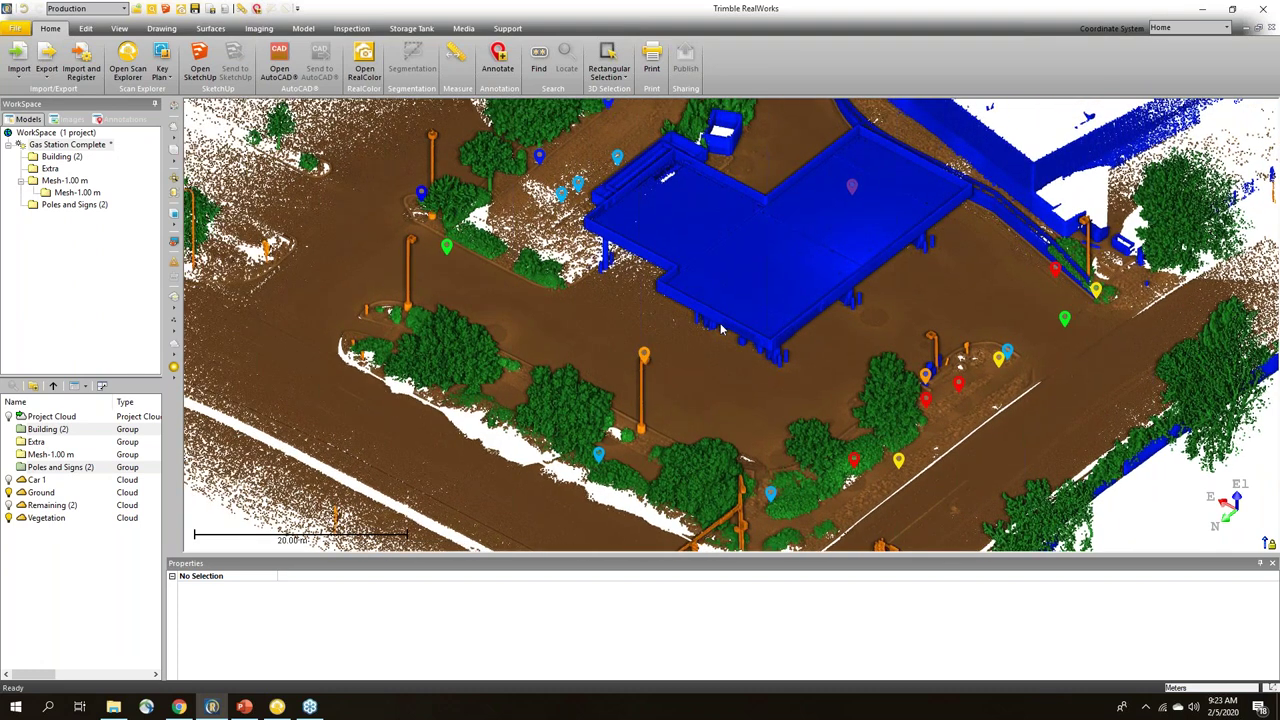
mouse_move(756, 291)
mouse_down()
mouse_move(654, 306)
mouse_move(745, 309)
mouse_move(720, 300)
mouse_move(726, 277)
mouse_up()
middle_drag(707, 300, 729, 261)
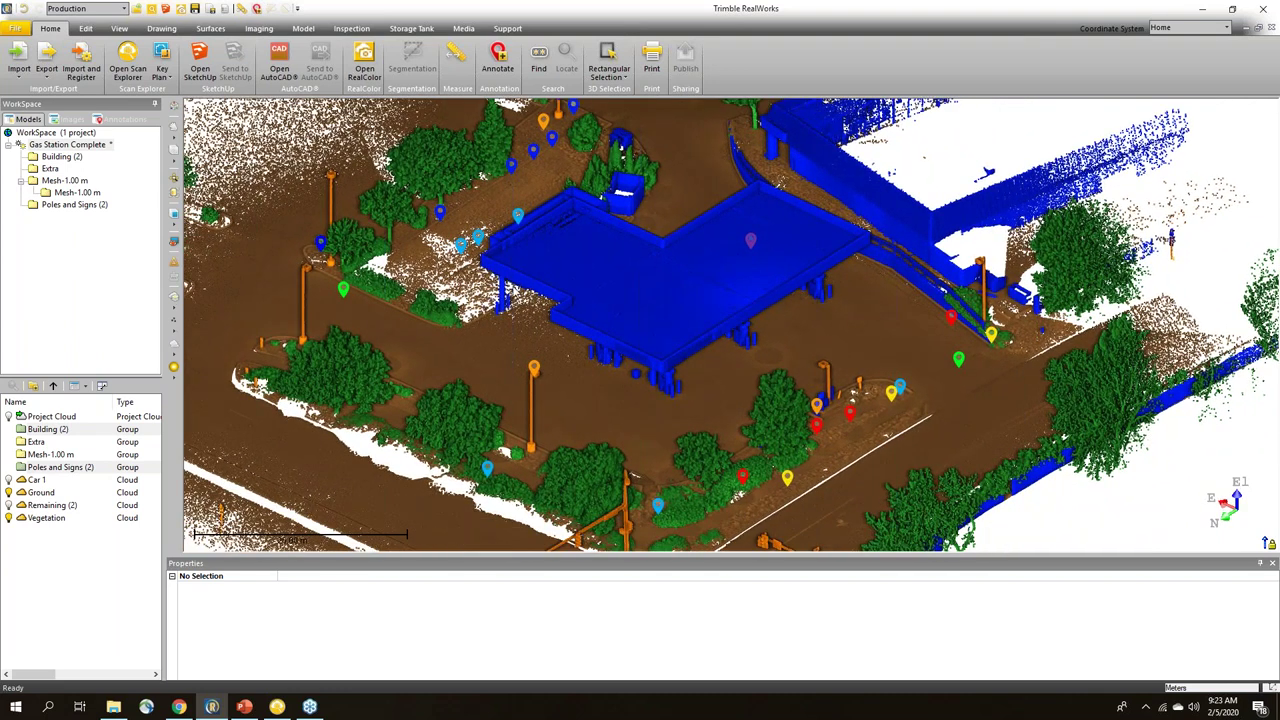
middle_drag(589, 271, 625, 232)
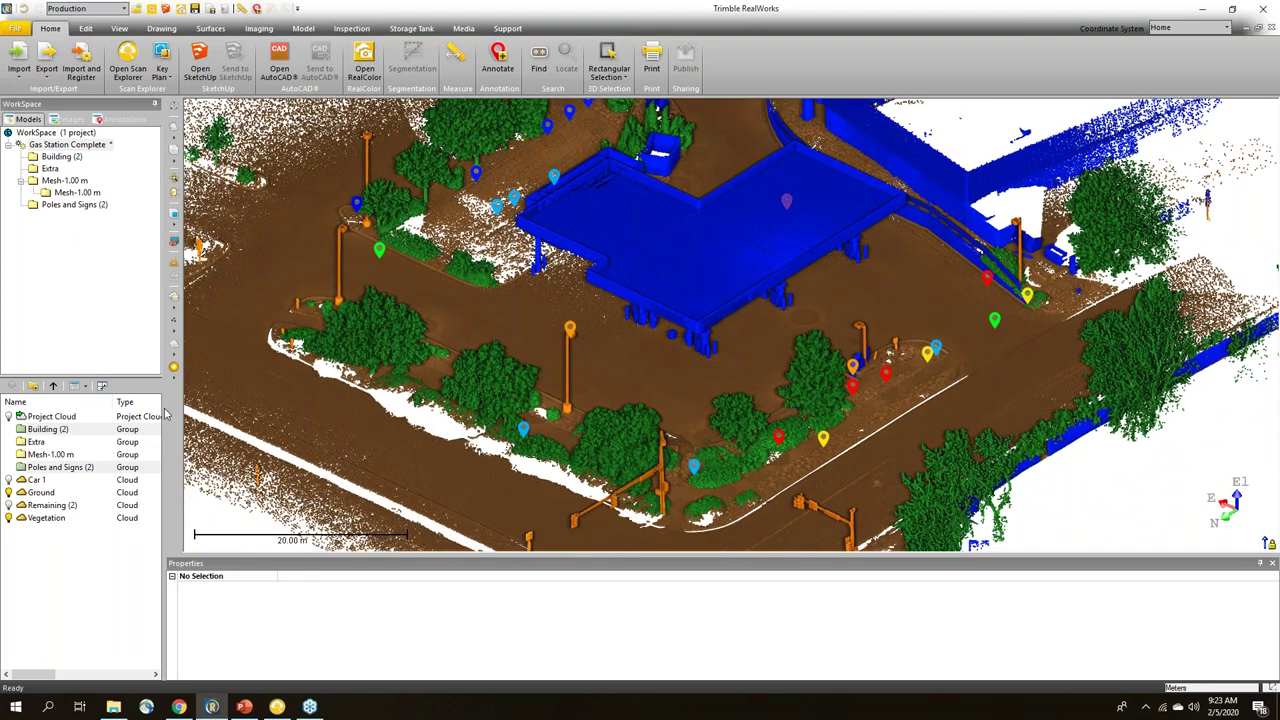
Step: Isolate the seven light pole clouds of the Poles and Signs (2) group so that only they are displayed
double_click(50, 467)
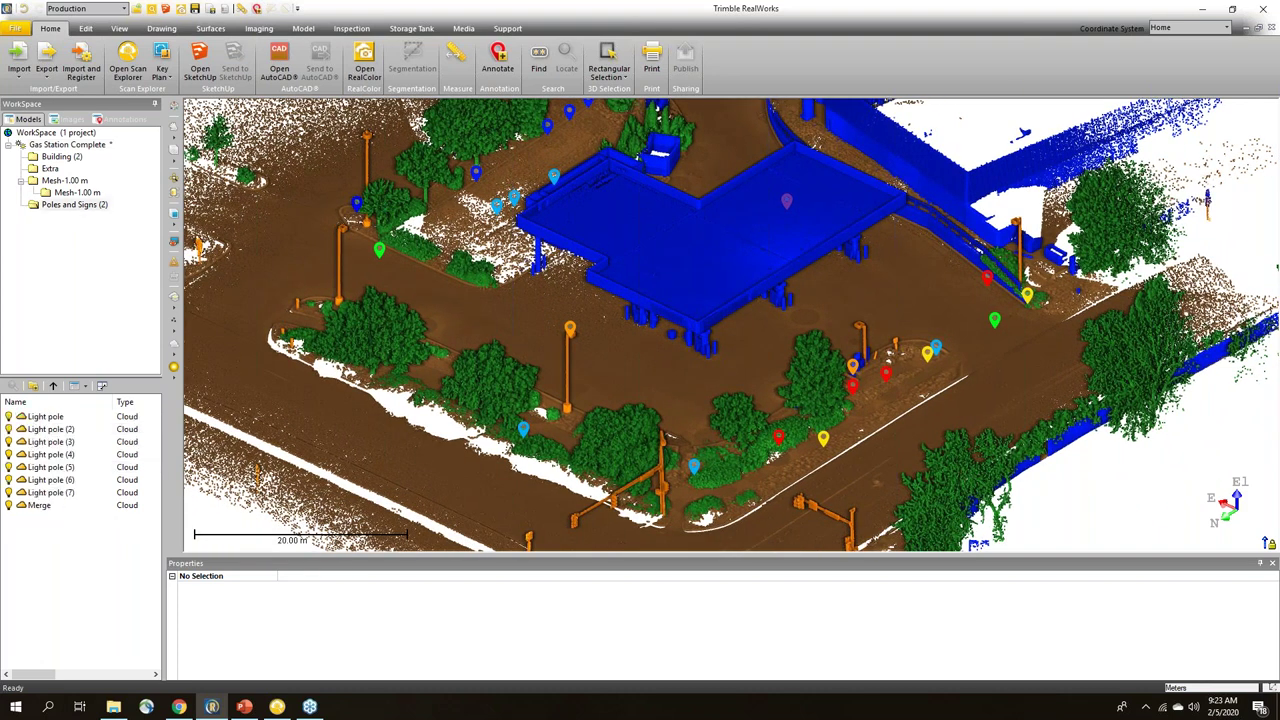
click(48, 492)
shift+click(46, 416)
right_click(48, 418)
click(118, 148)
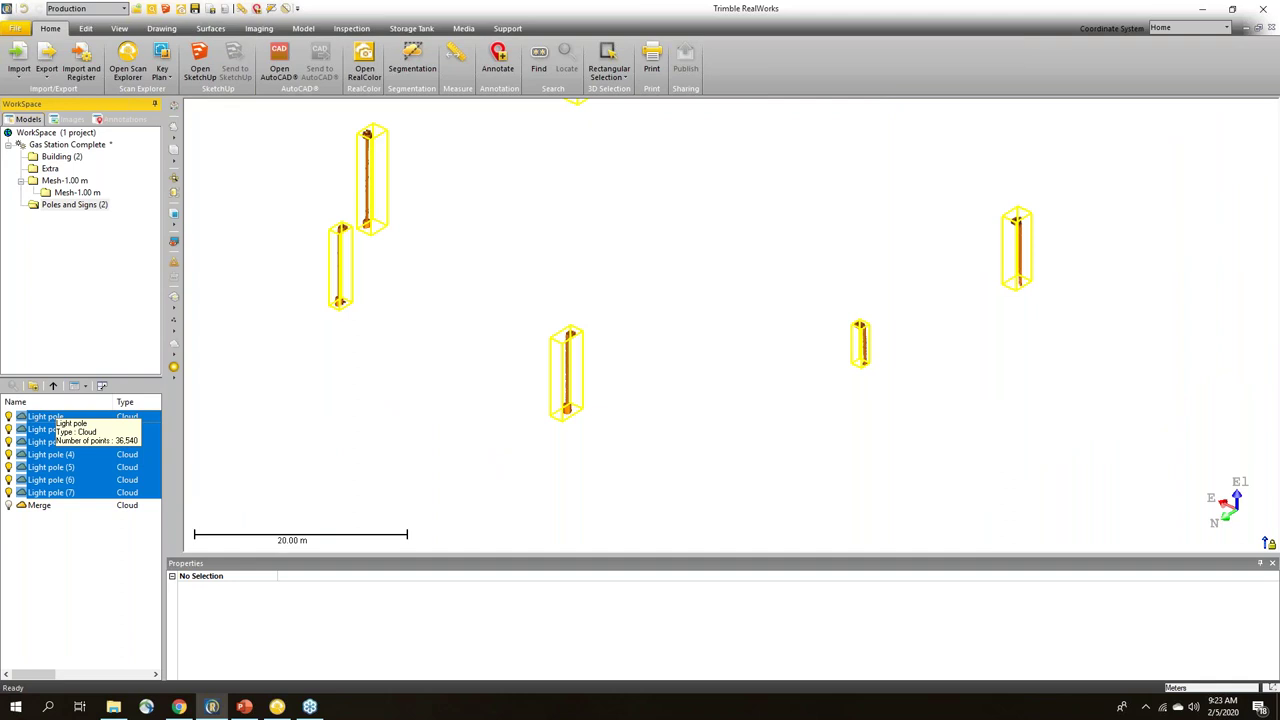
drag(783, 369, 712, 360)
Step: Return to the parent group and display the Building (2), Poles and Signs (2), Ground and Vegetation clouds again
click(54, 388)
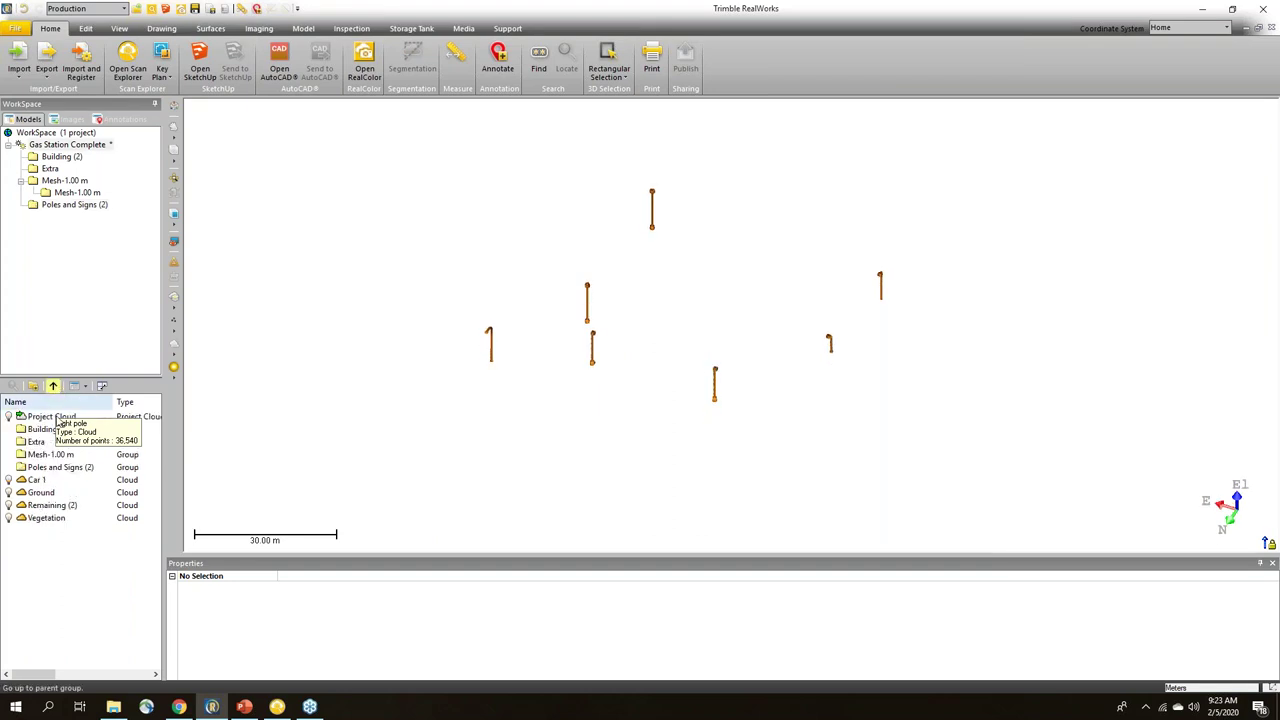
click(42, 431)
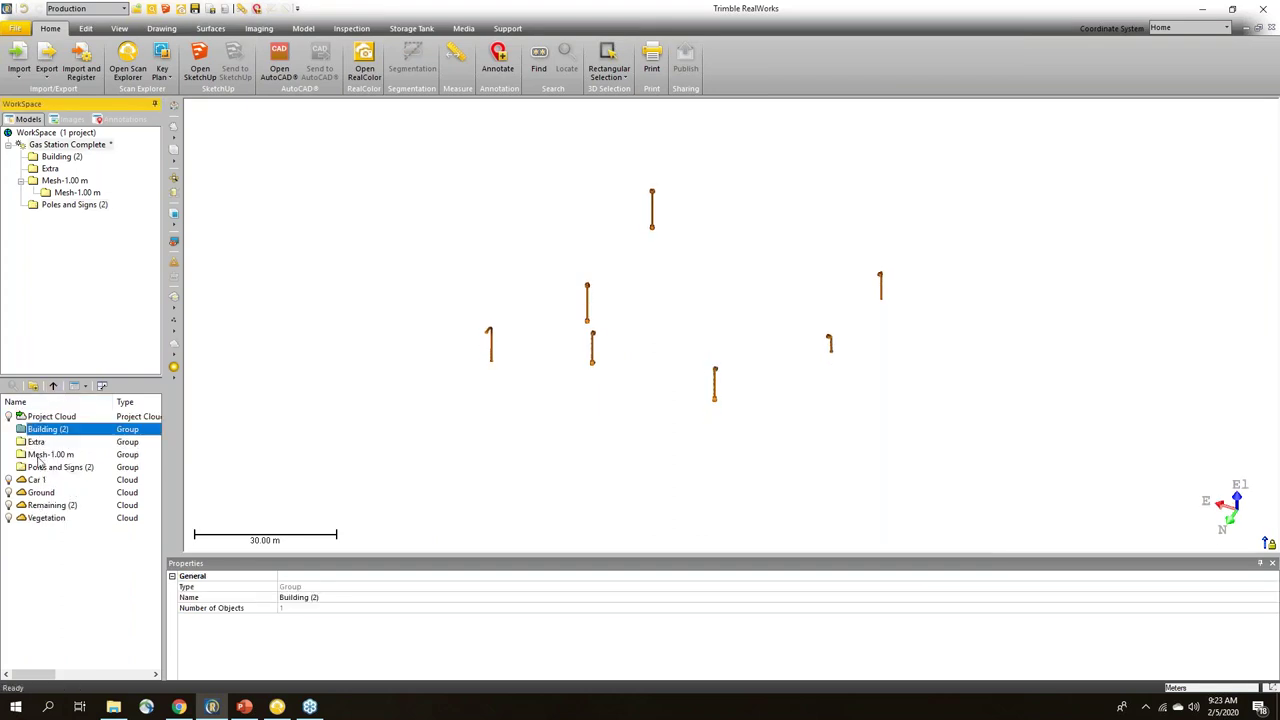
ctrl+click(40, 468)
ctrl+click(40, 492)
ctrl+click(46, 518)
right_click(46, 519)
click(98, 217)
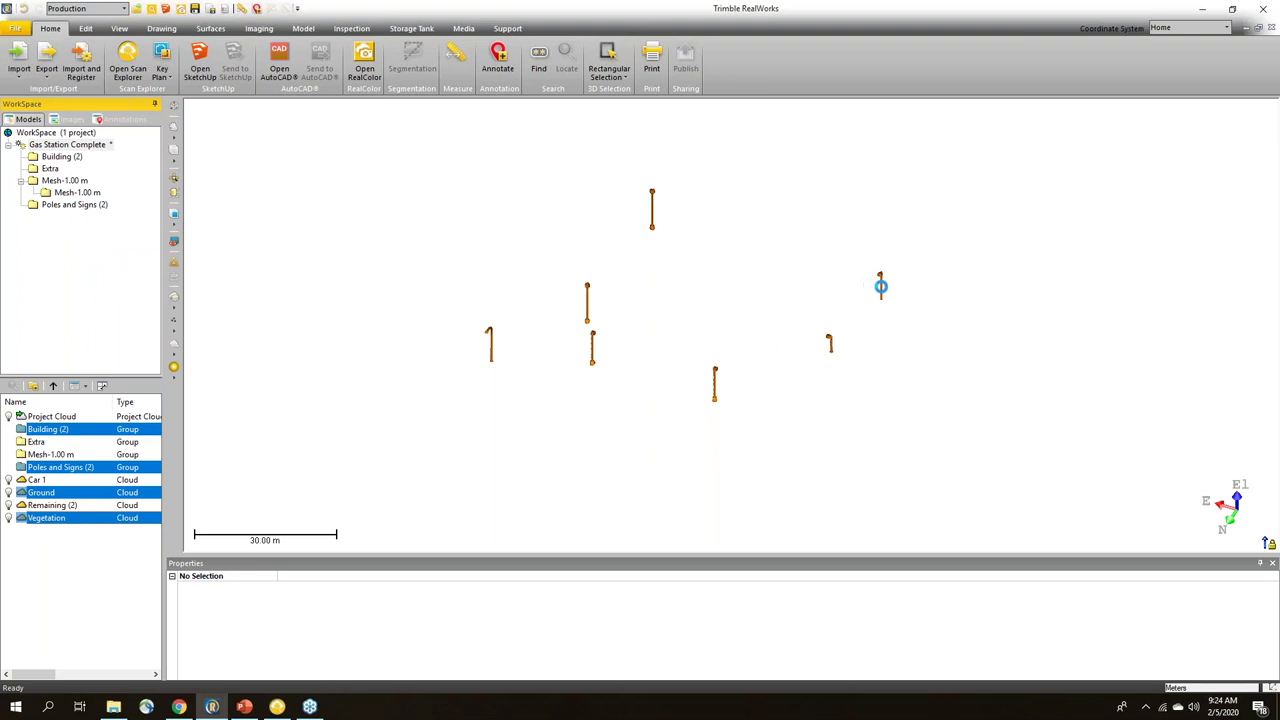
Step: Import the JPEG photo from the Gas Station Complete folder's Additional Data subfolder on the Samsung_T5 drive into the project
drag(698, 289, 786, 296)
scroll(784, 296, up, 10)
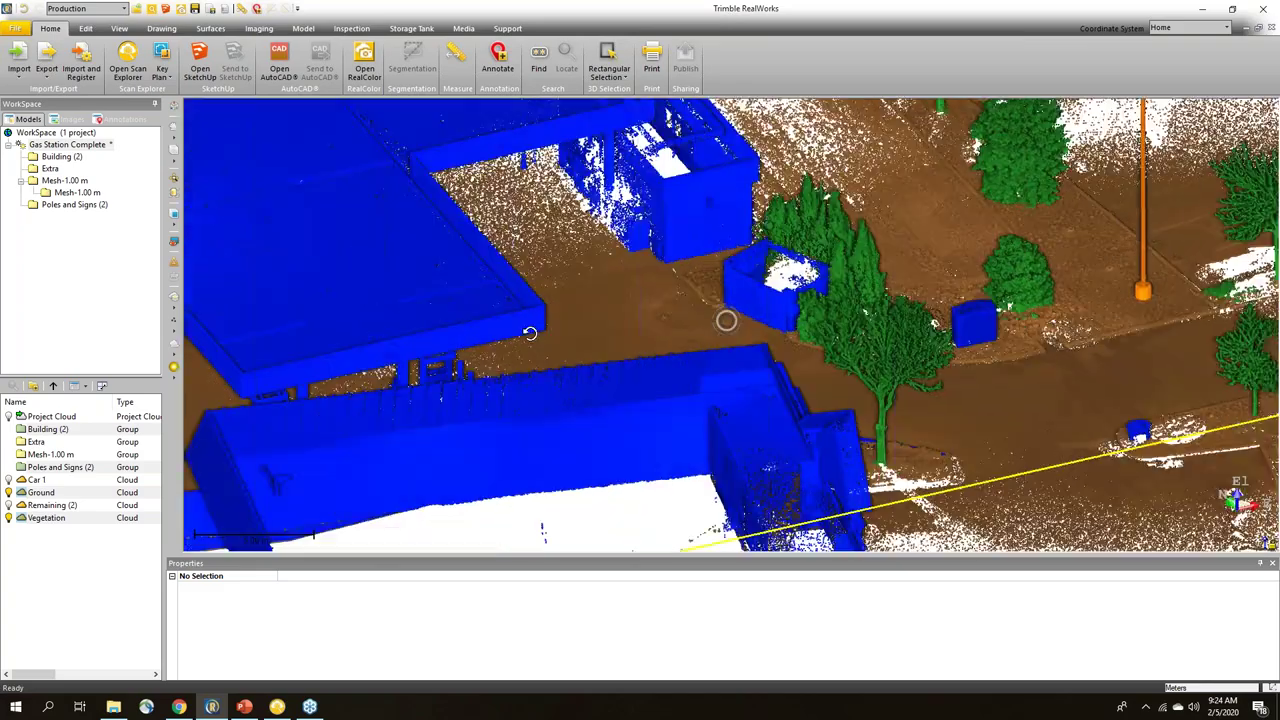
drag(530, 333, 484, 326)
middle_drag(484, 326, 830, 320)
drag(830, 320, 794, 318)
scroll(890, 330, up, 5)
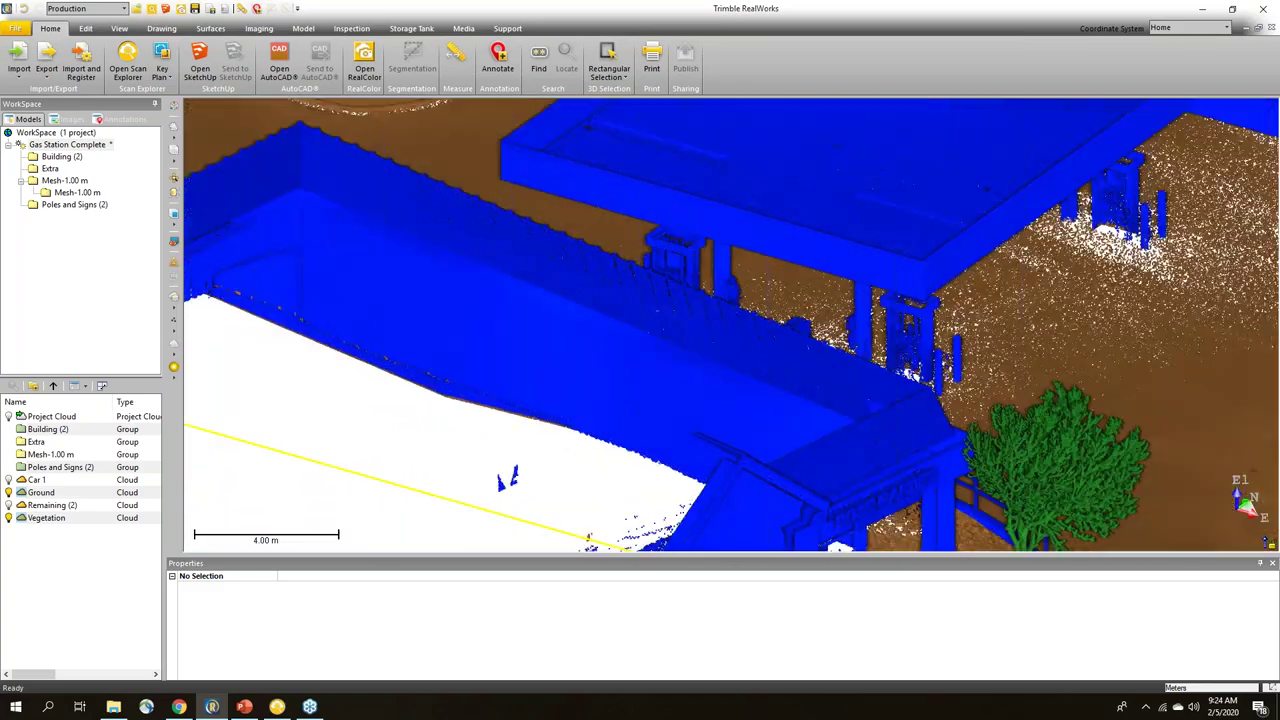
click(19, 80)
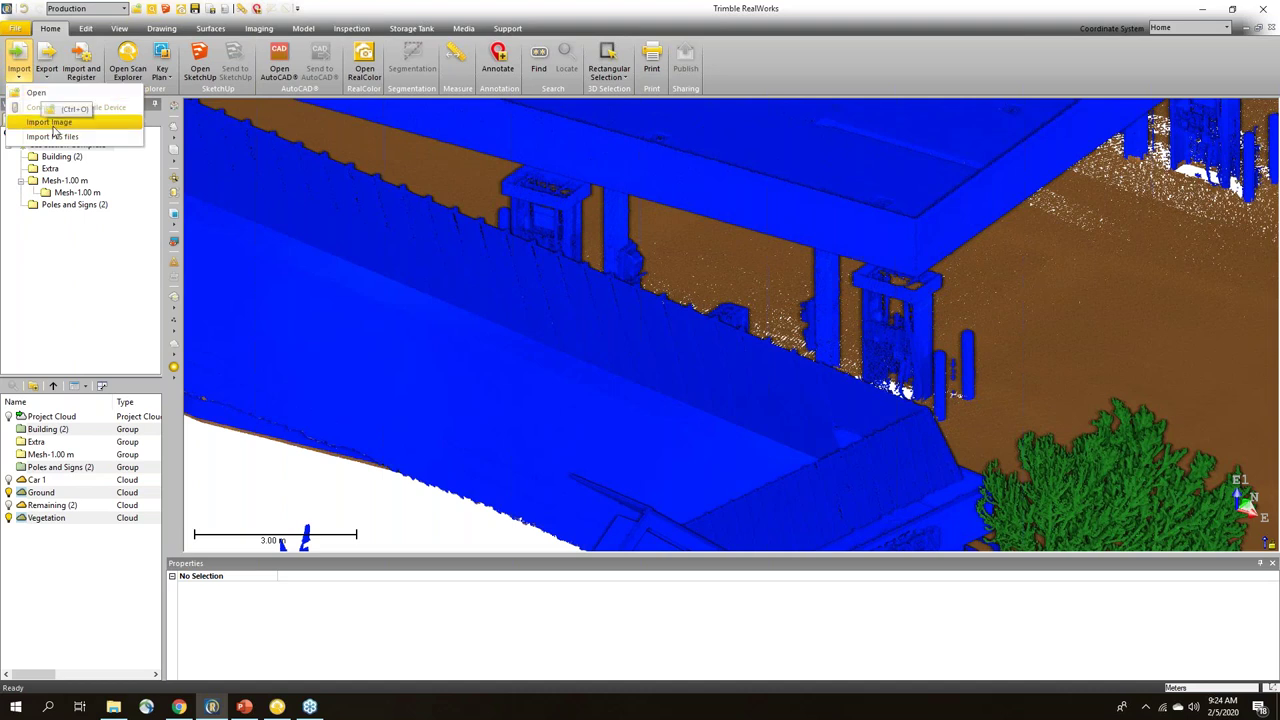
click(50, 122)
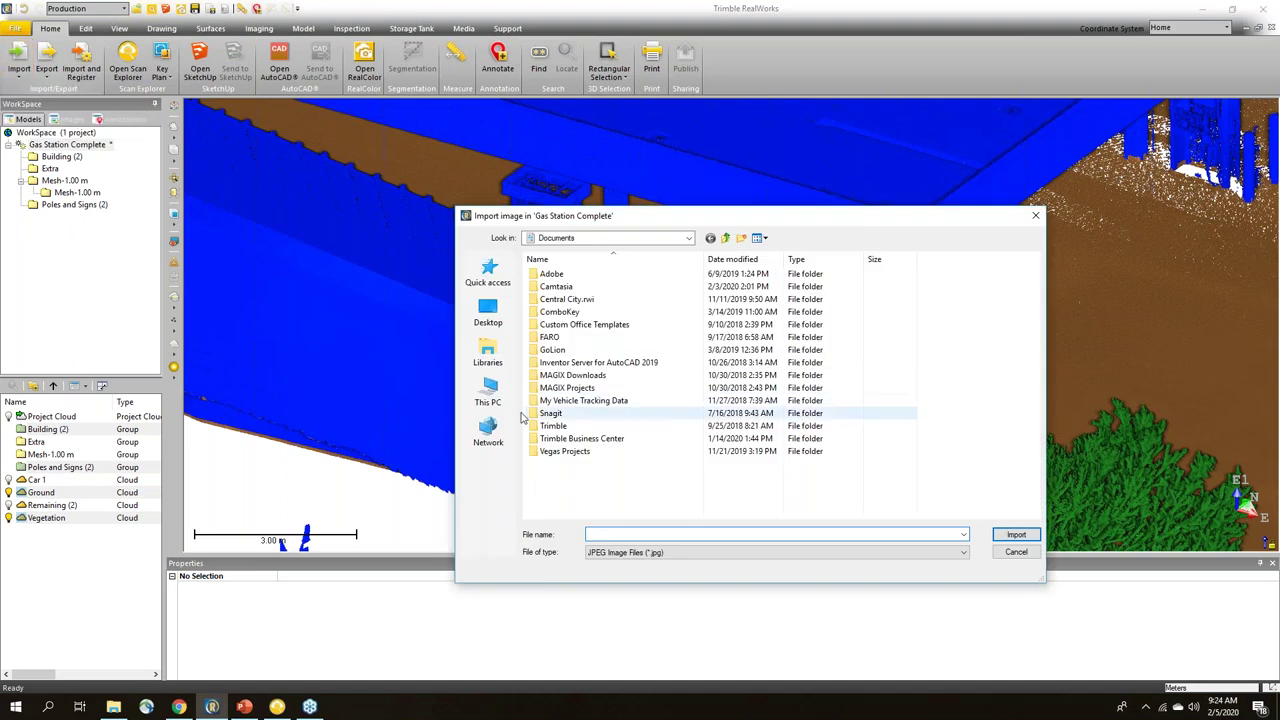
click(490, 393)
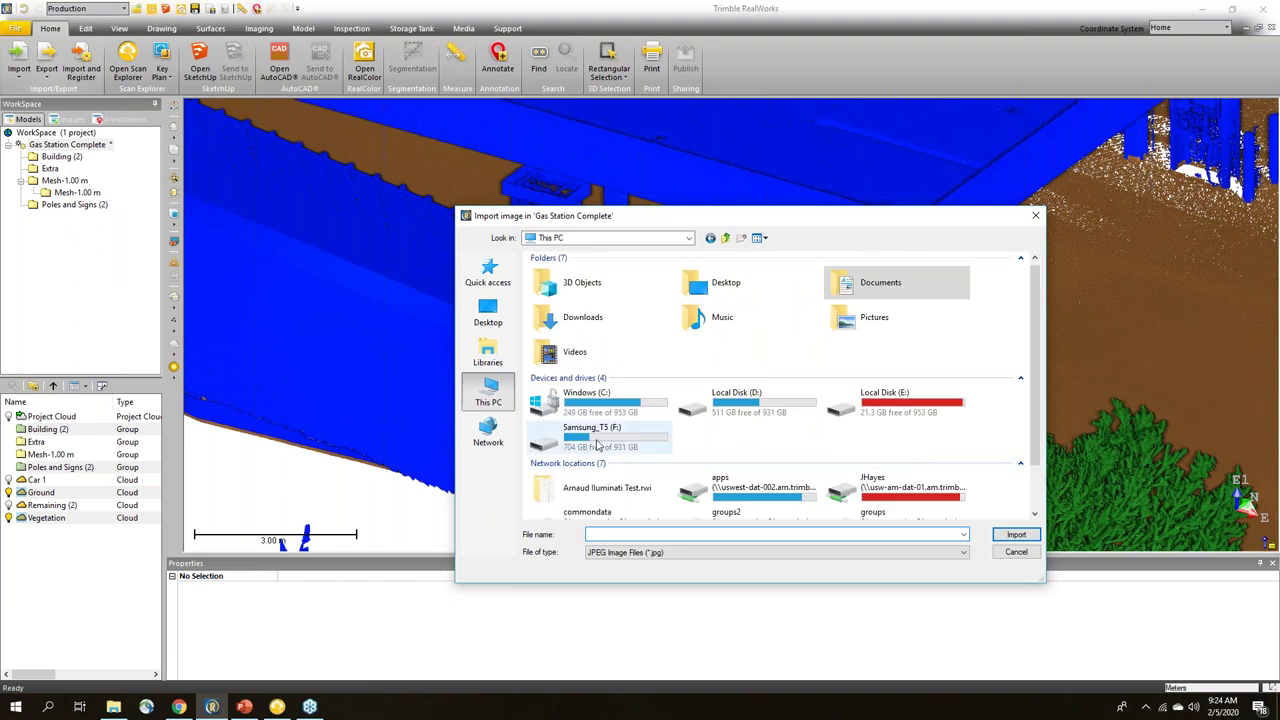
double_click(598, 440)
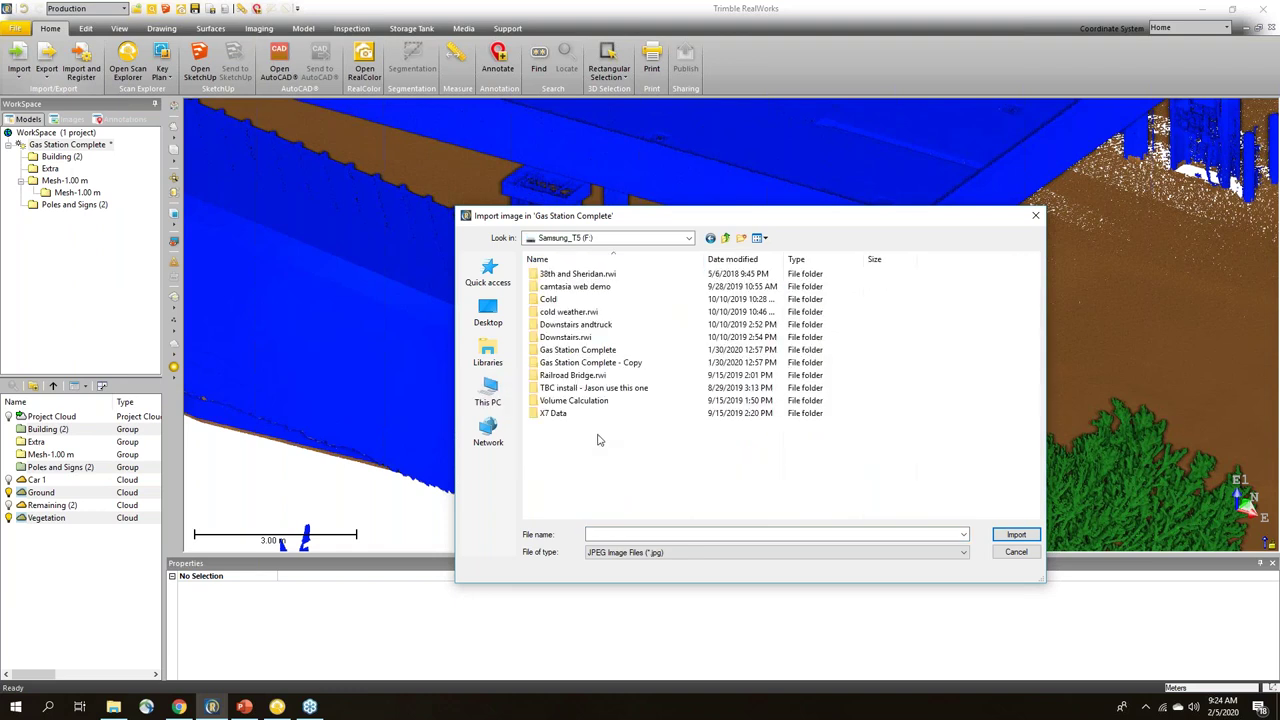
double_click(575, 349)
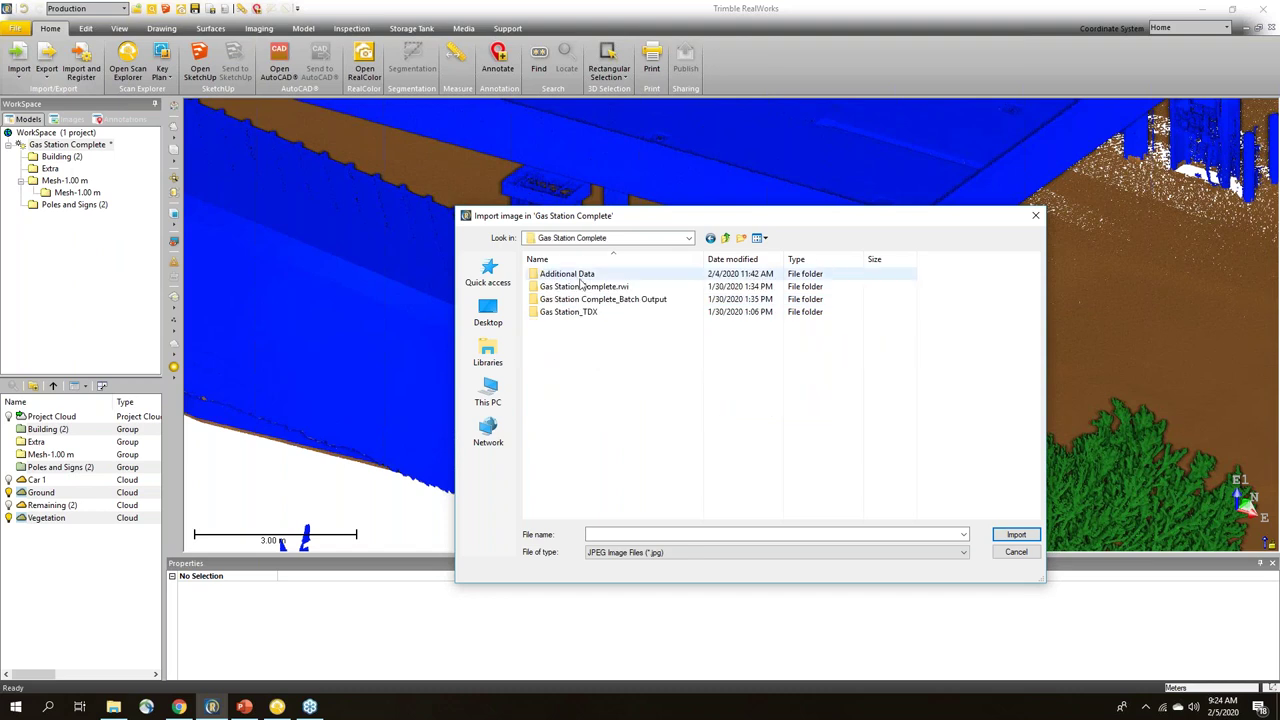
double_click(580, 276)
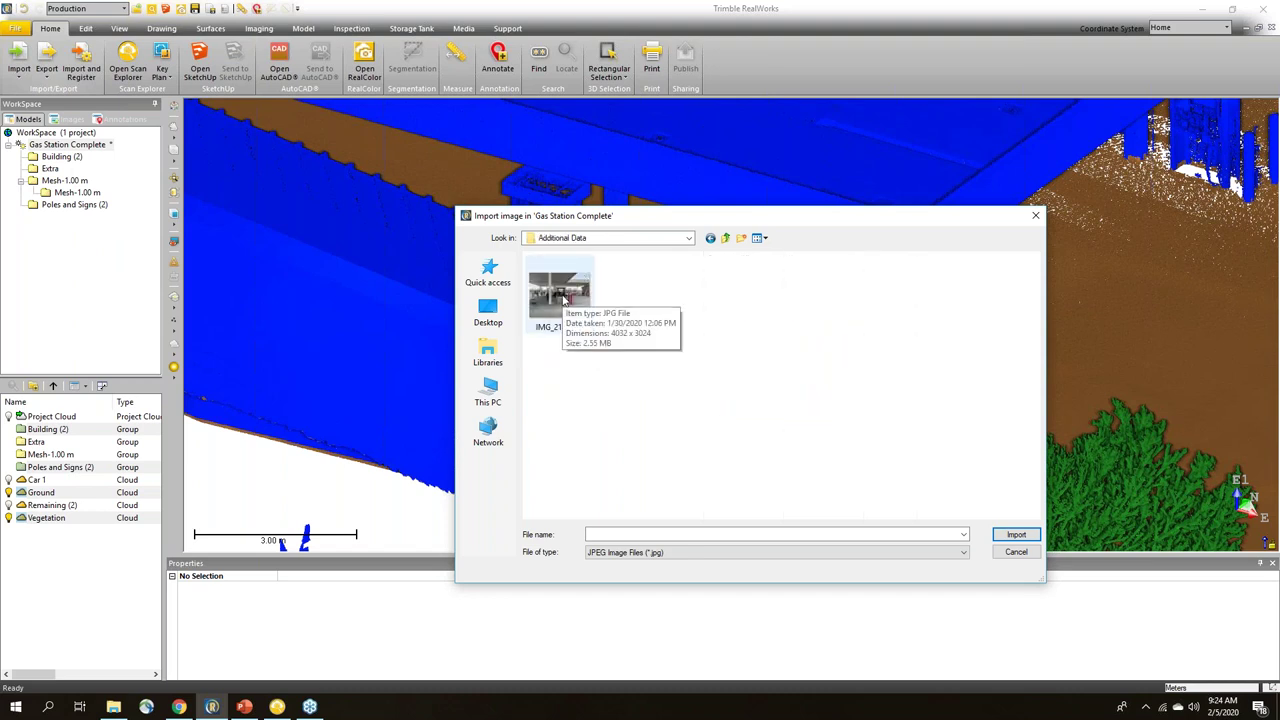
click(563, 298)
click(1016, 534)
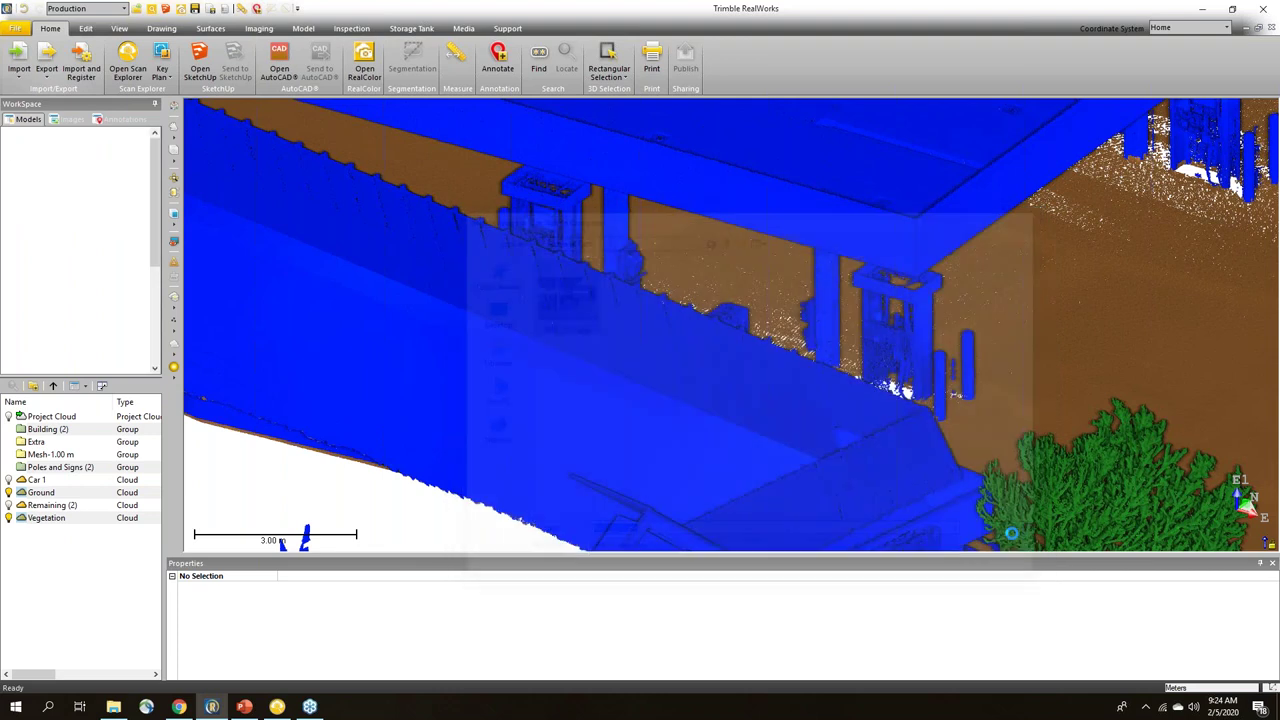
Step: Start a new annotation, place it on the gas pump at the canopy's near corner and name it Gas Pump
middle_drag(941, 375, 825, 346)
mouse_move(764, 346)
mouse_down()
mouse_move(768, 326)
mouse_move(771, 354)
mouse_up()
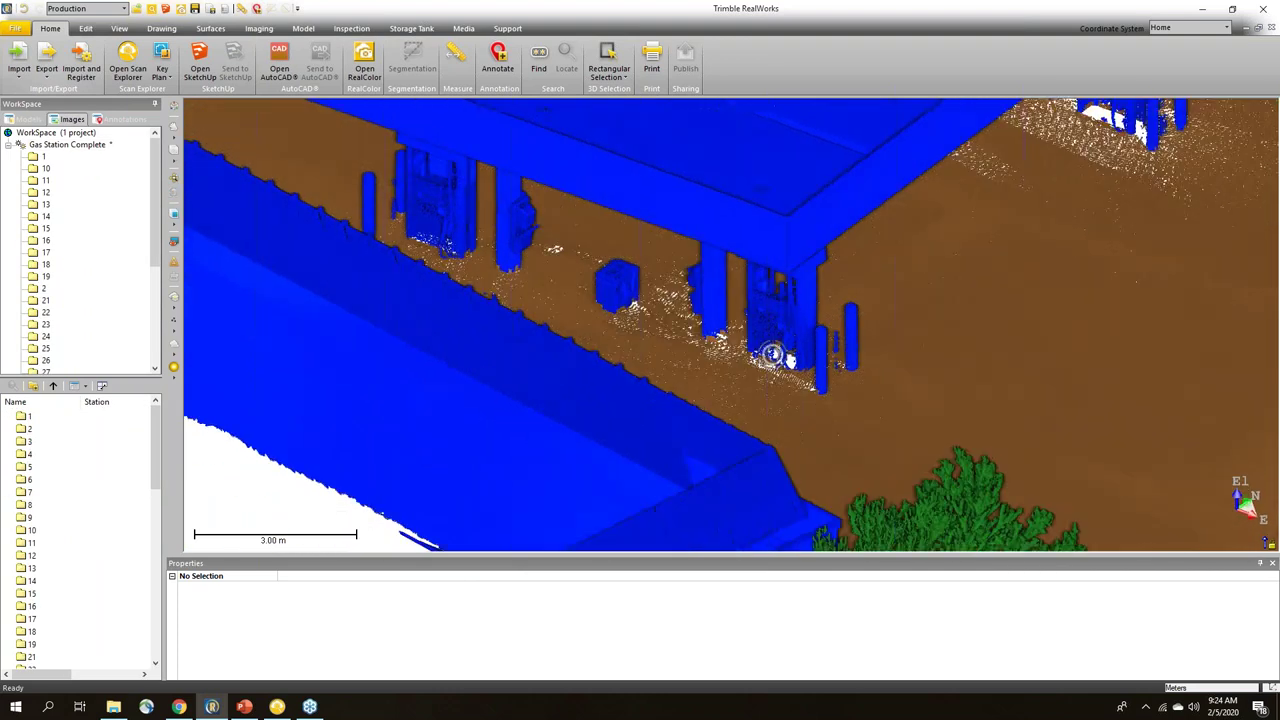
click(121, 119)
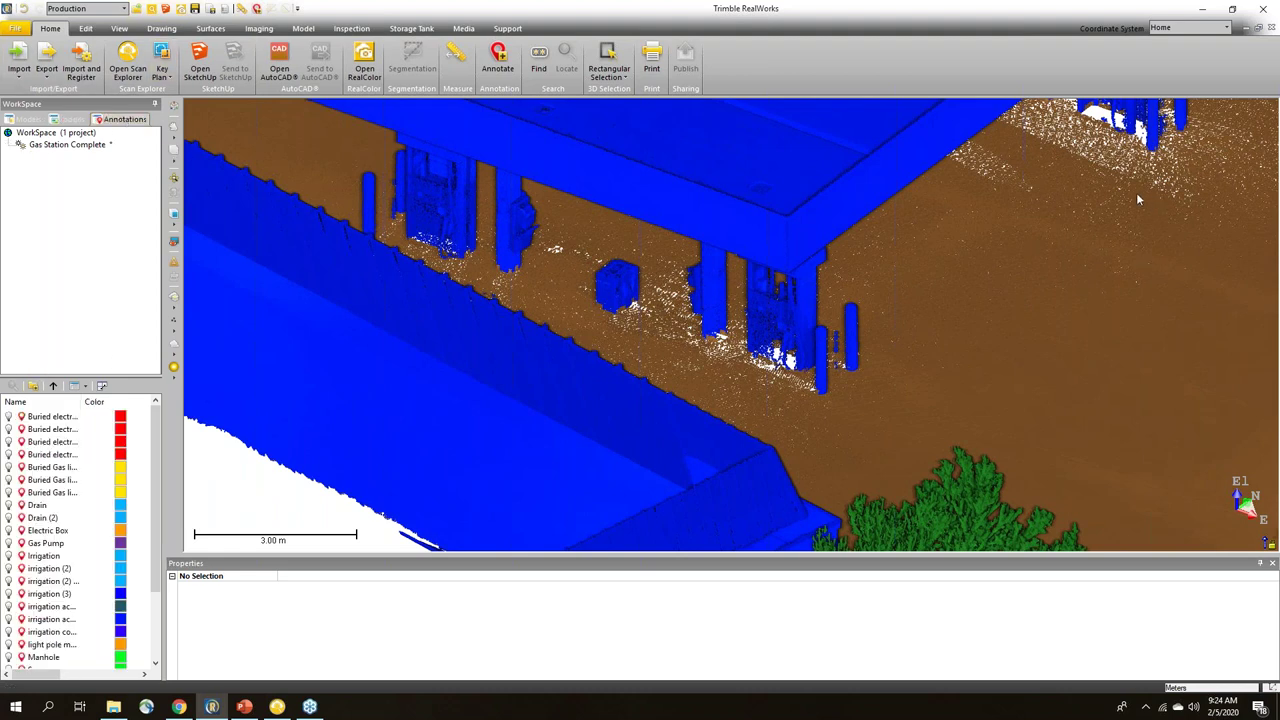
click(500, 60)
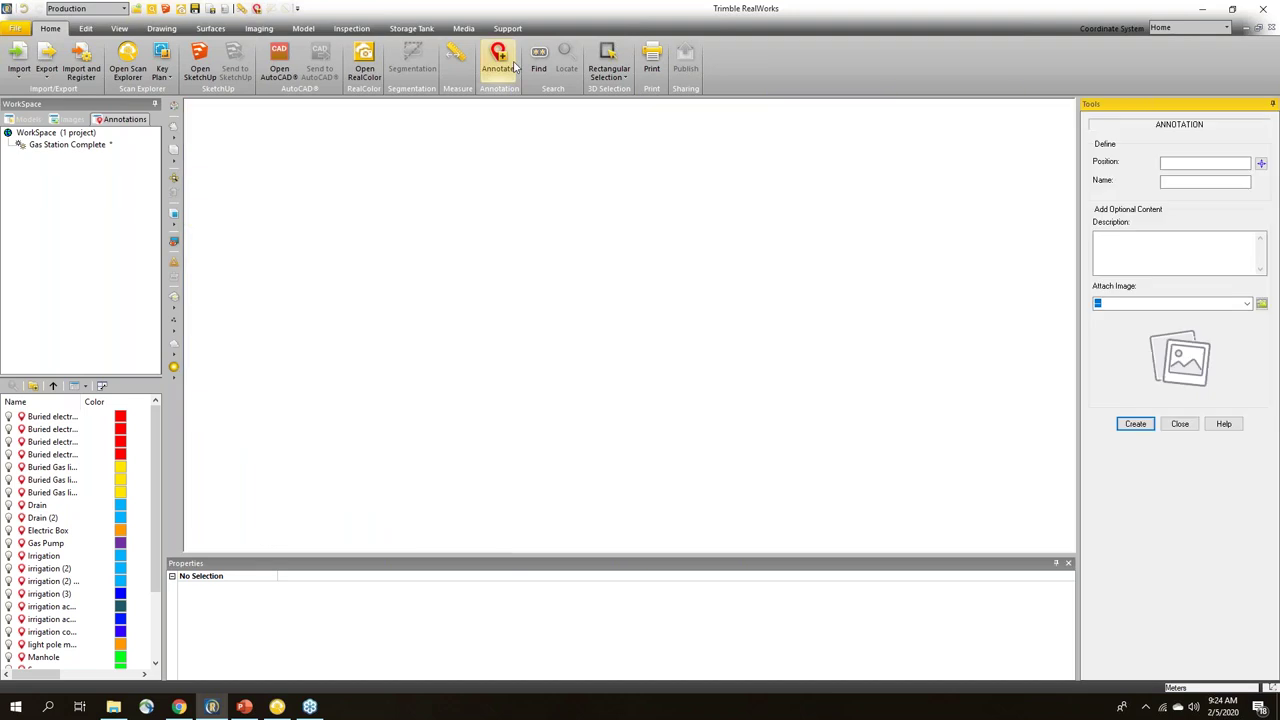
click(1261, 164)
click(667, 312)
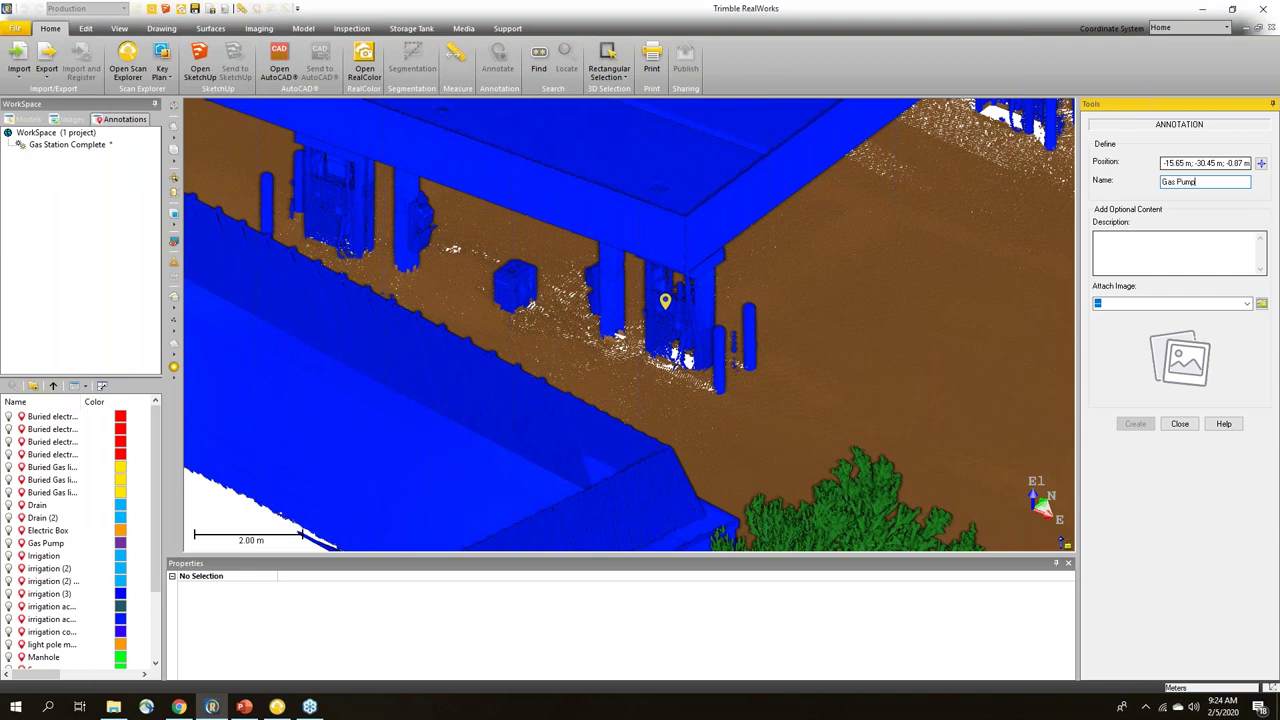
Step: Describe the annotation as "imsge for modeling", attach the image IMG_2106 (2) and create the annotation
click(1208, 263)
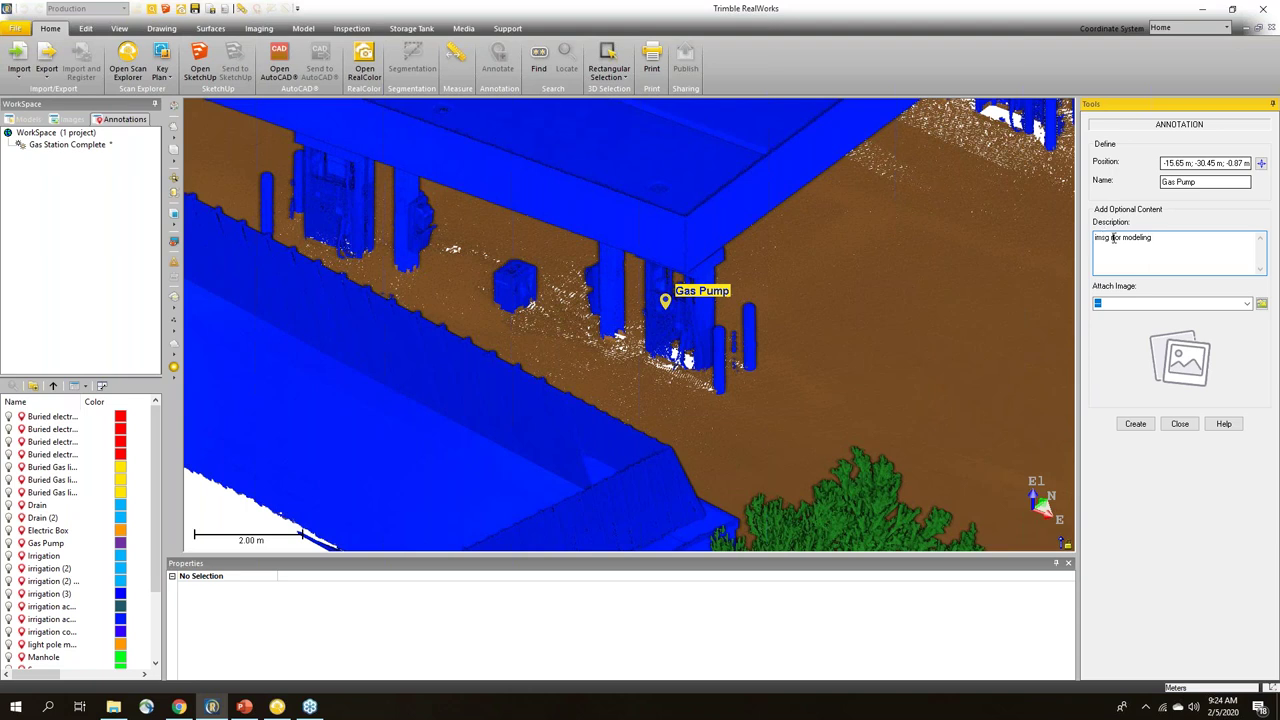
text(e)
click(1261, 303)
double_click(571, 299)
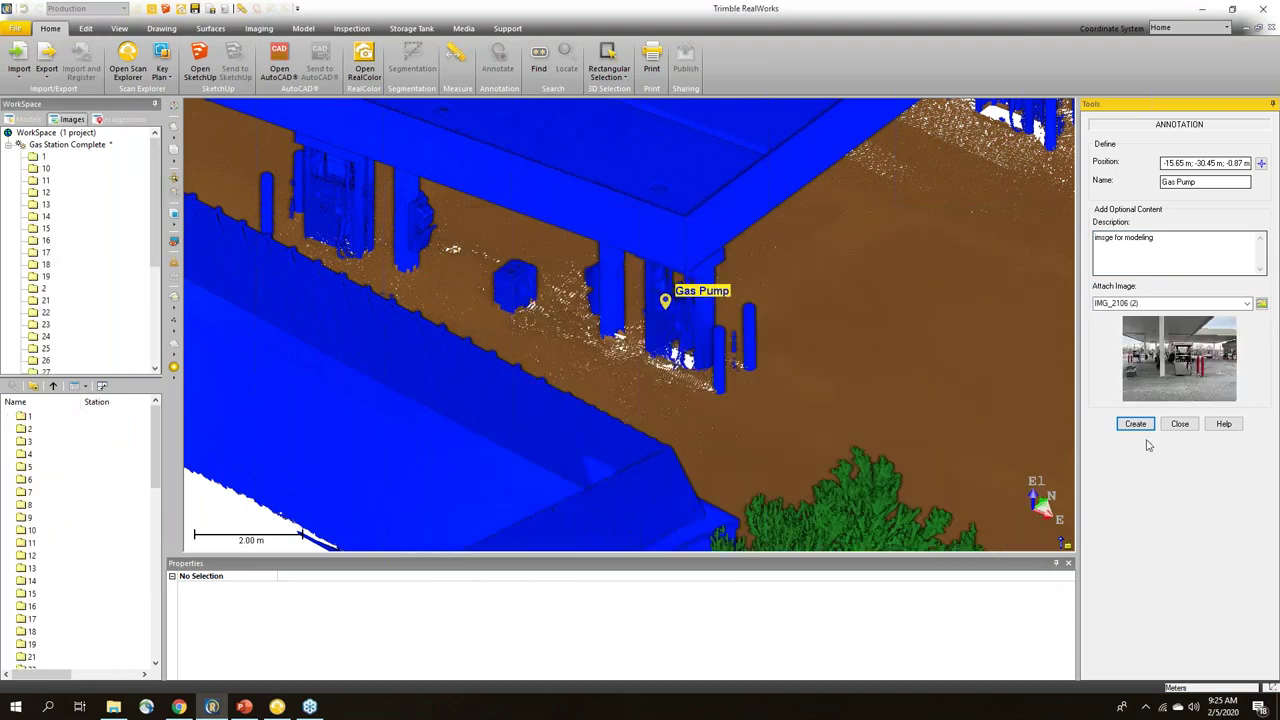
click(1136, 424)
click(1180, 424)
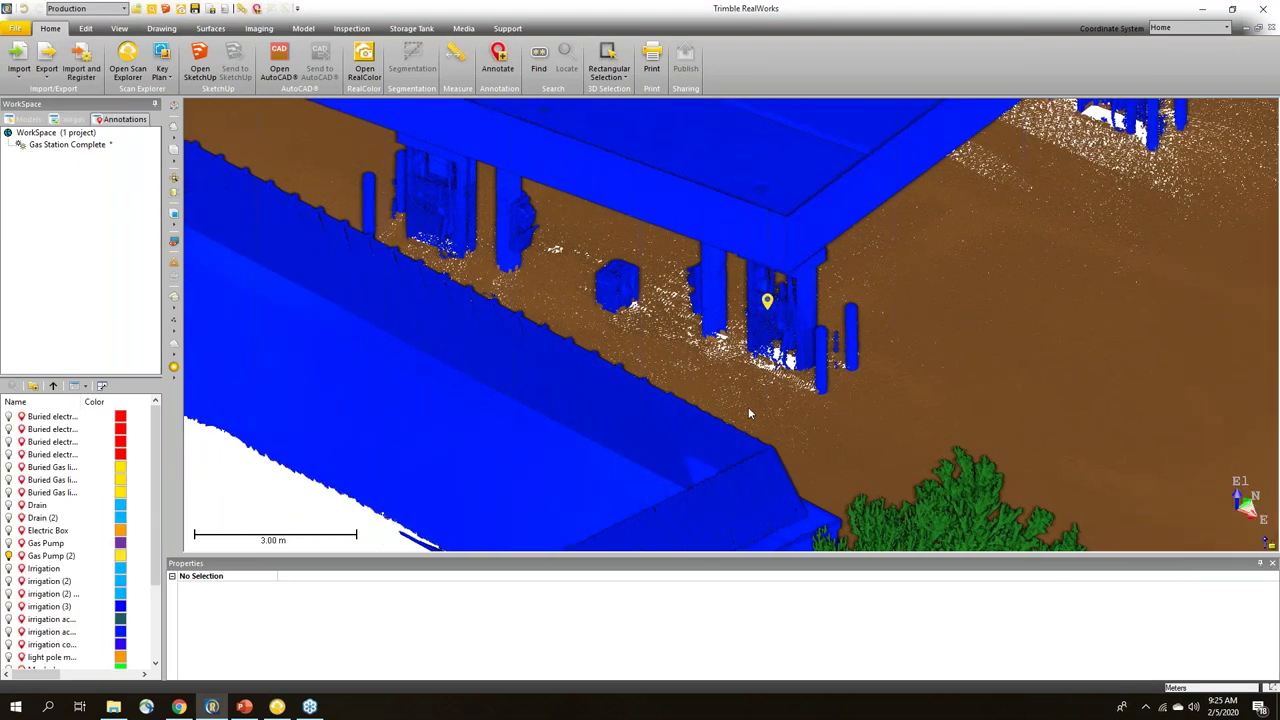
Step: Select the new gas pump annotation and enlarge its properties to view the attached photo, restoring the 3D view when done
click(767, 302)
drag(636, 553, 636, 200)
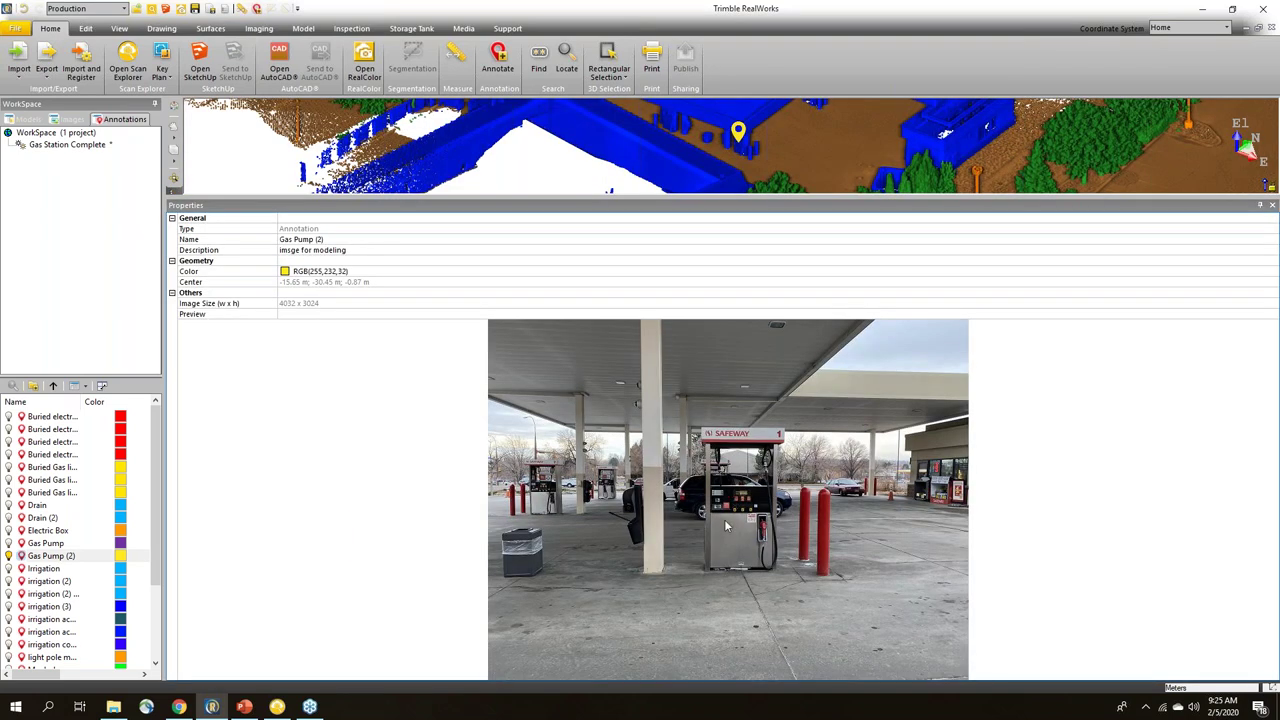
drag(810, 196, 810, 616)
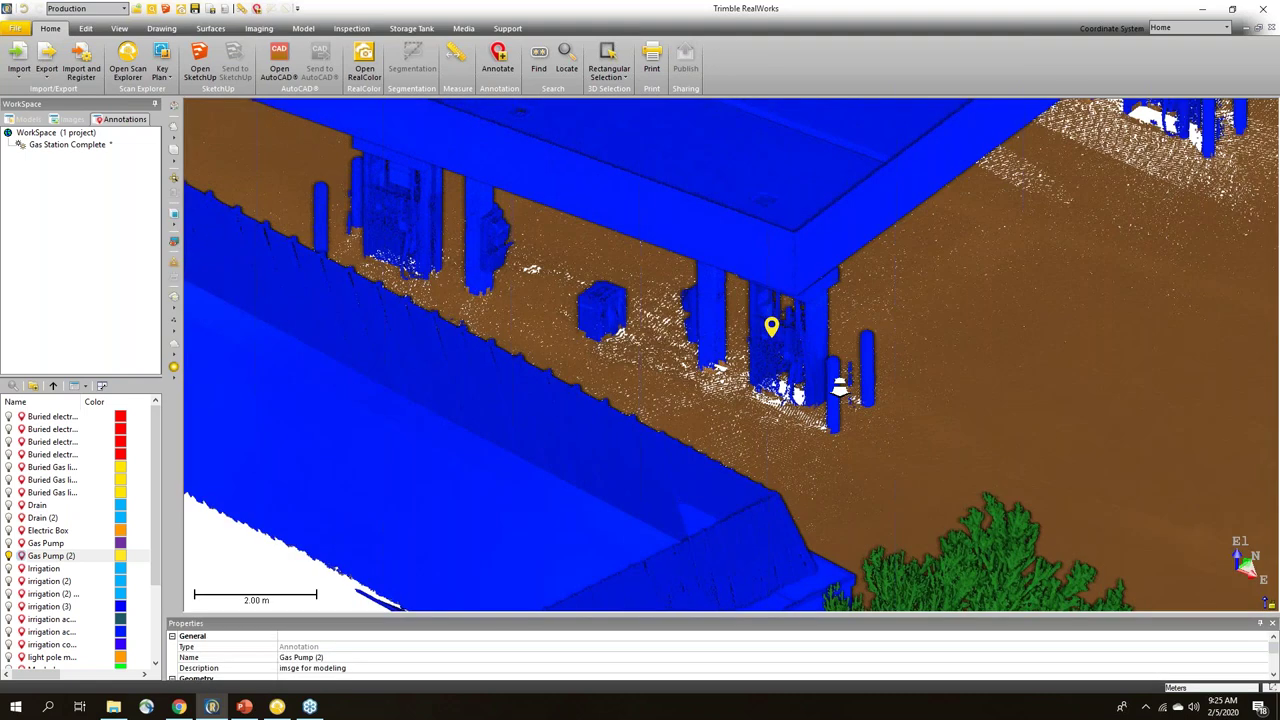
scroll(841, 384, down, 5)
mouse_move(754, 351)
mouse_down()
mouse_move(964, 373)
mouse_move(996, 362)
mouse_up()
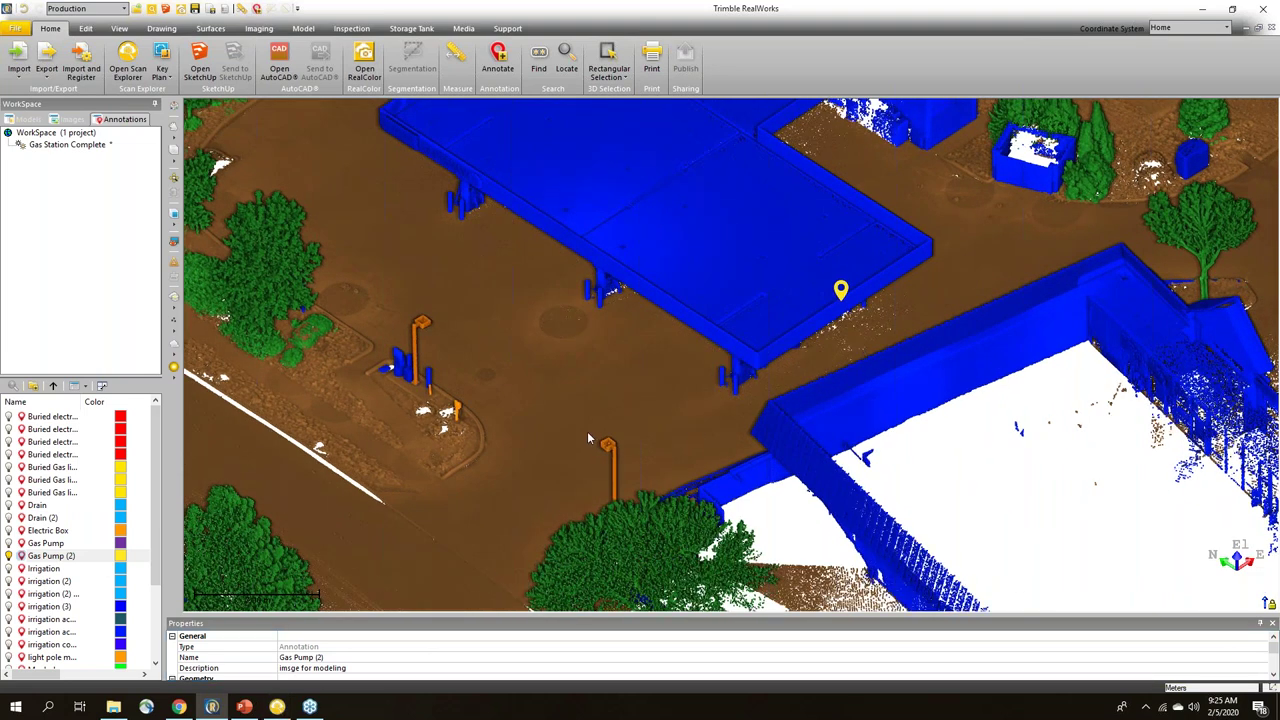
middle_drag(703, 423, 798, 413)
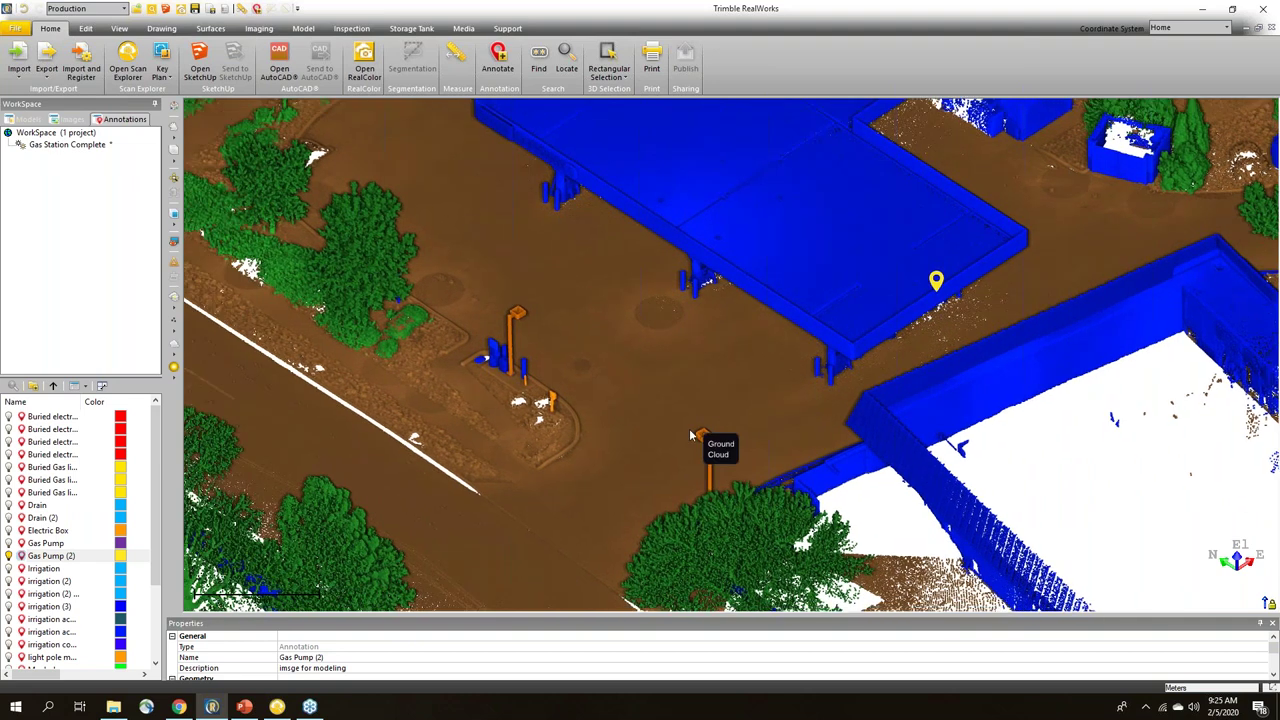
Step: Switch to Scan Explorer, look around the Scan 1 panorama and expand the scan list of Reg. Set 1
click(279, 708)
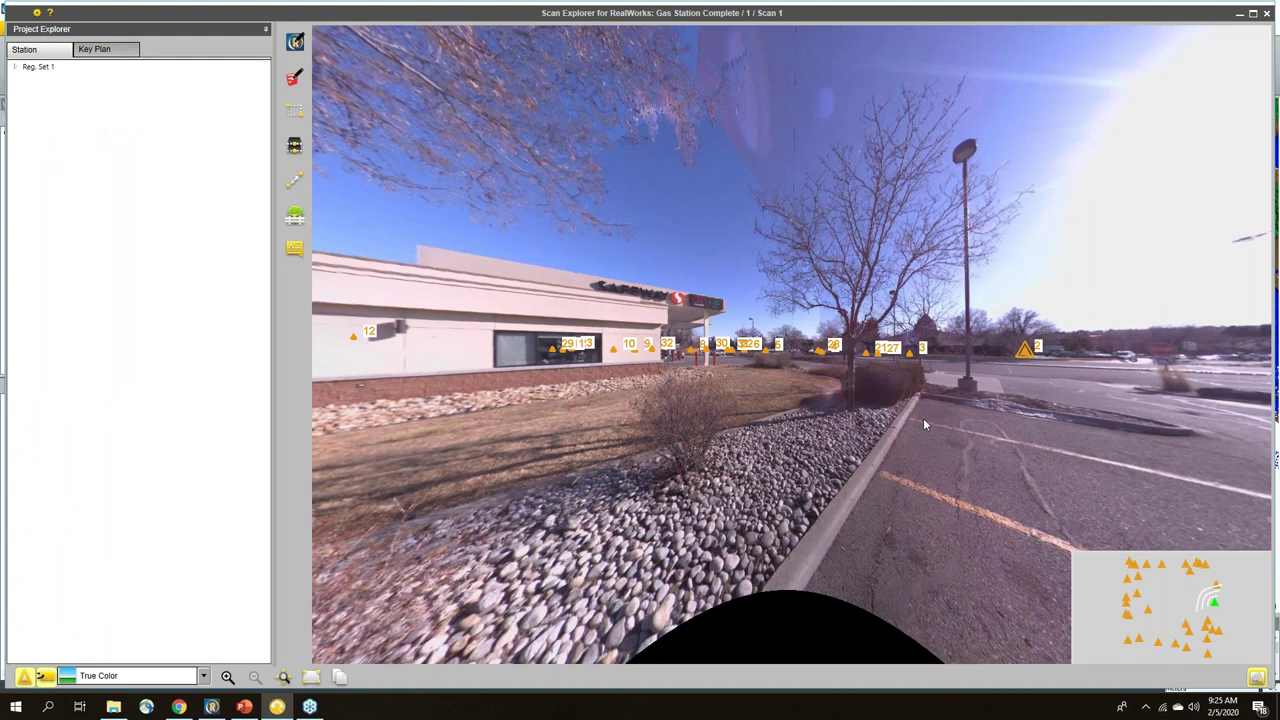
drag(1170, 307, 811, 338)
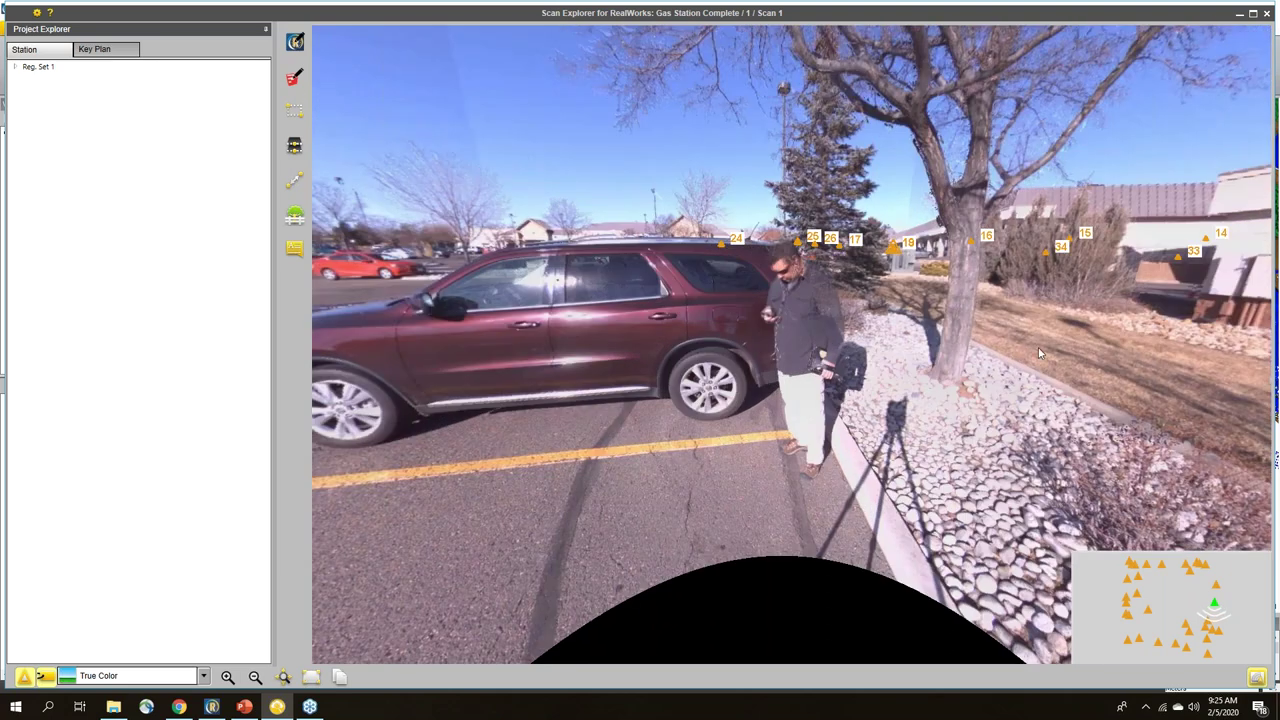
drag(1150, 330, 491, 280)
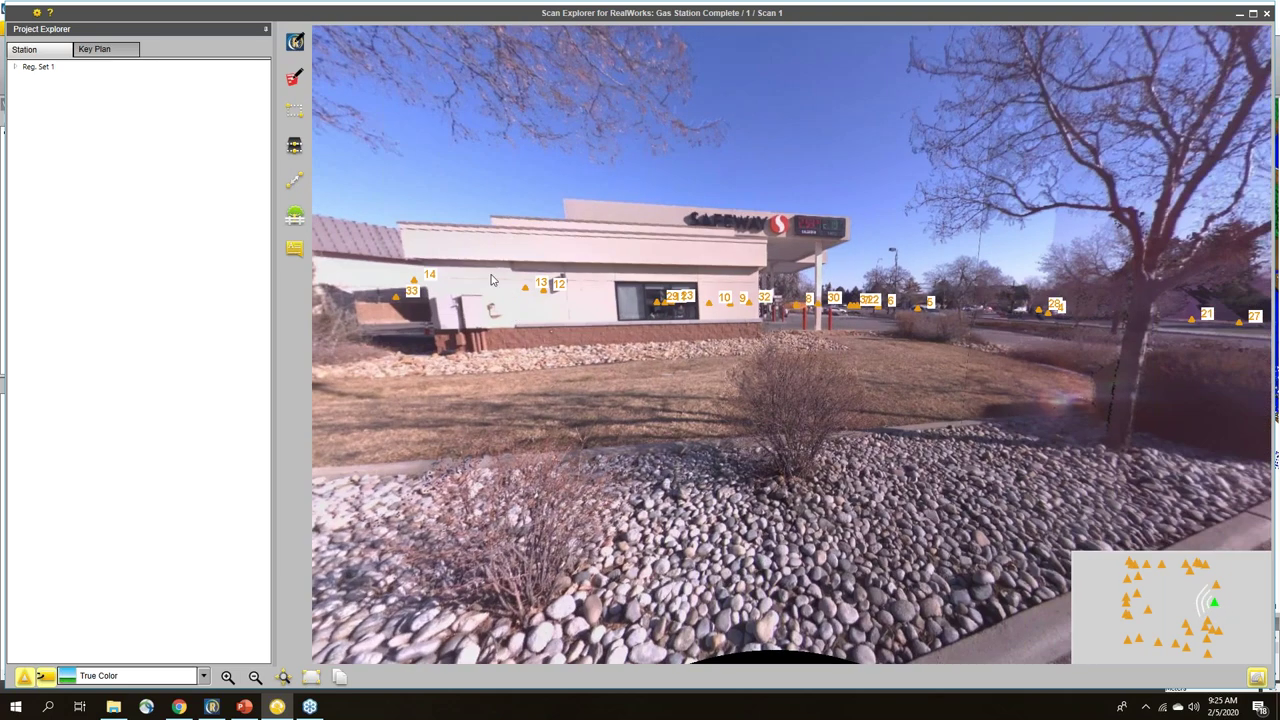
click(17, 67)
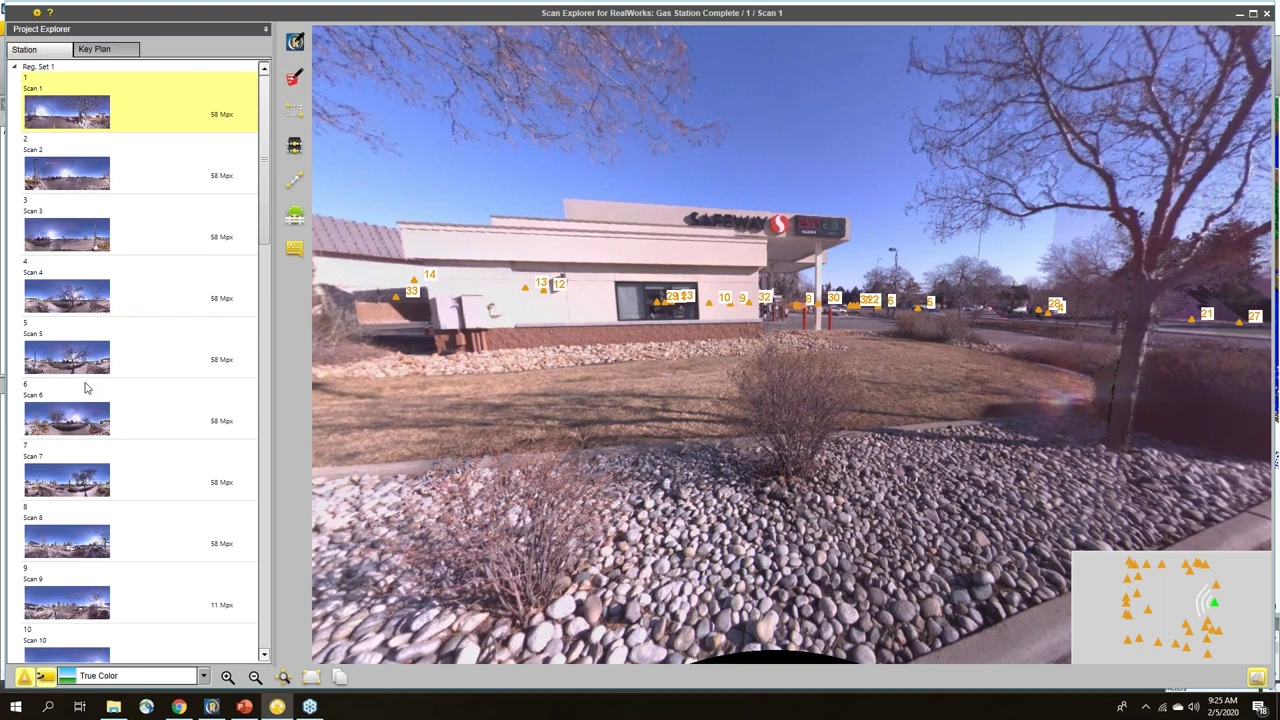
Step: Display Scan 1 in Color Coded Intensity and view the store building and its surroundings
click(203, 676)
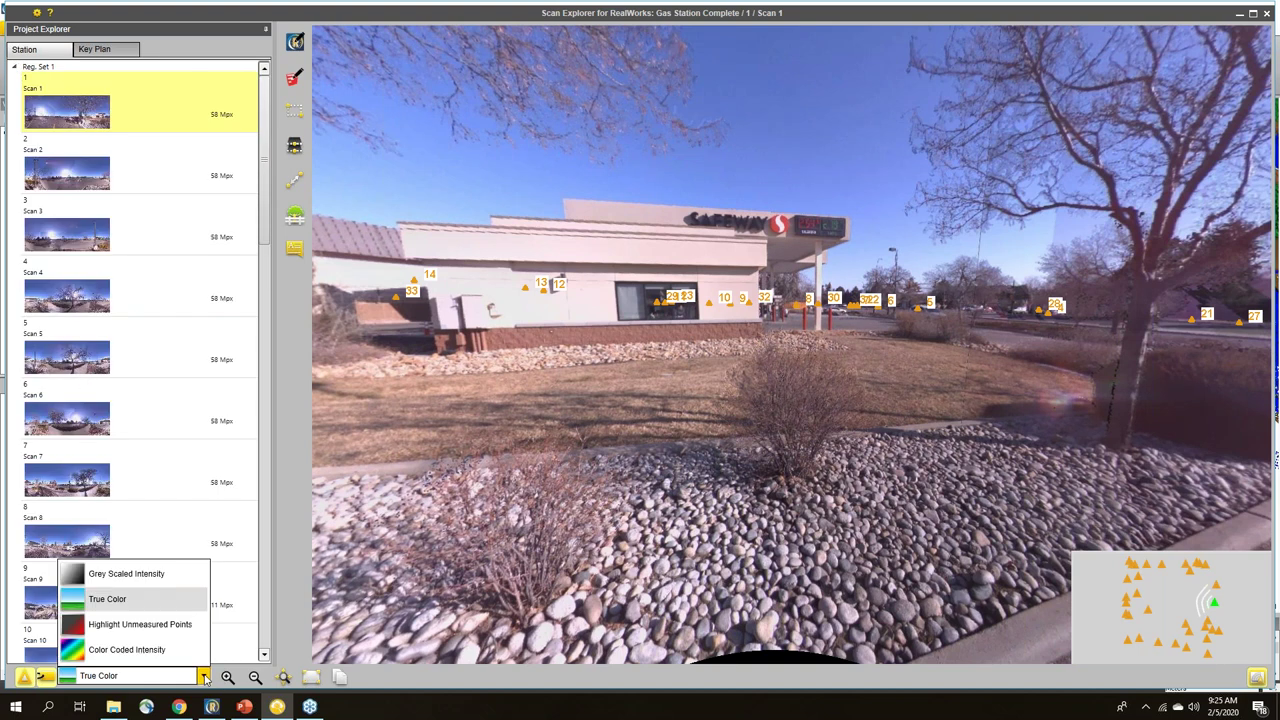
click(143, 650)
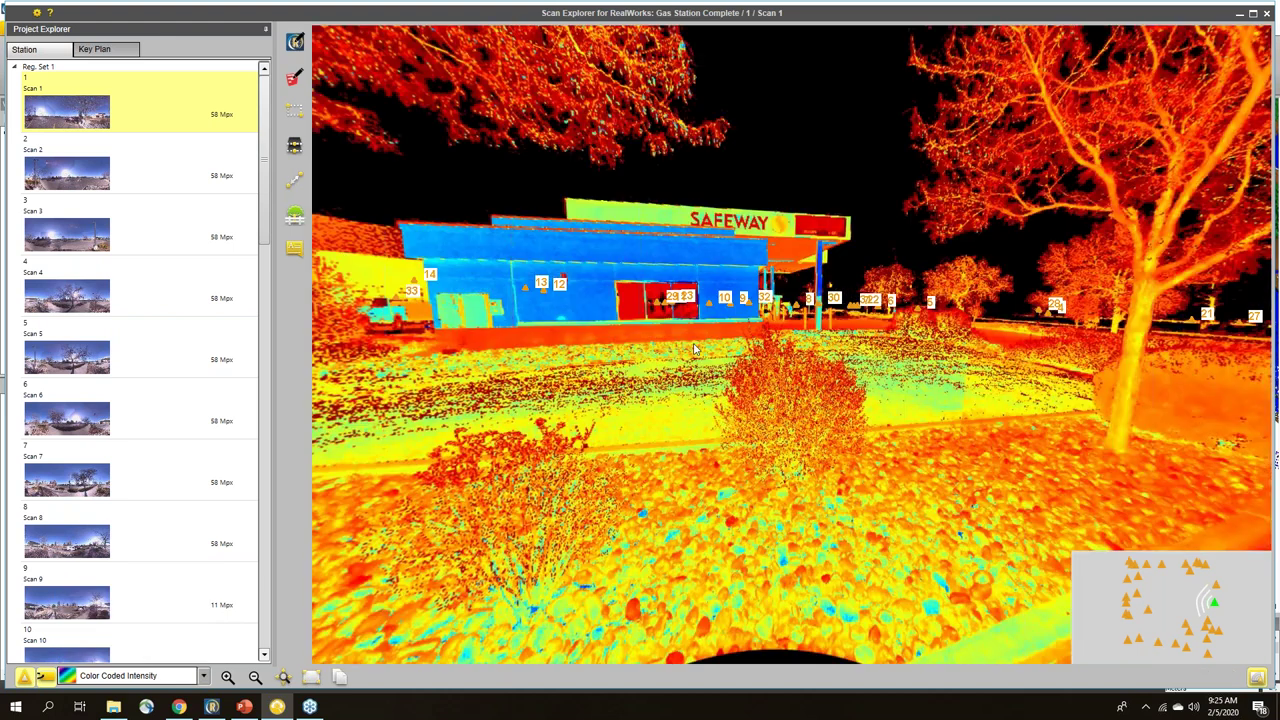
drag(695, 348, 708, 307)
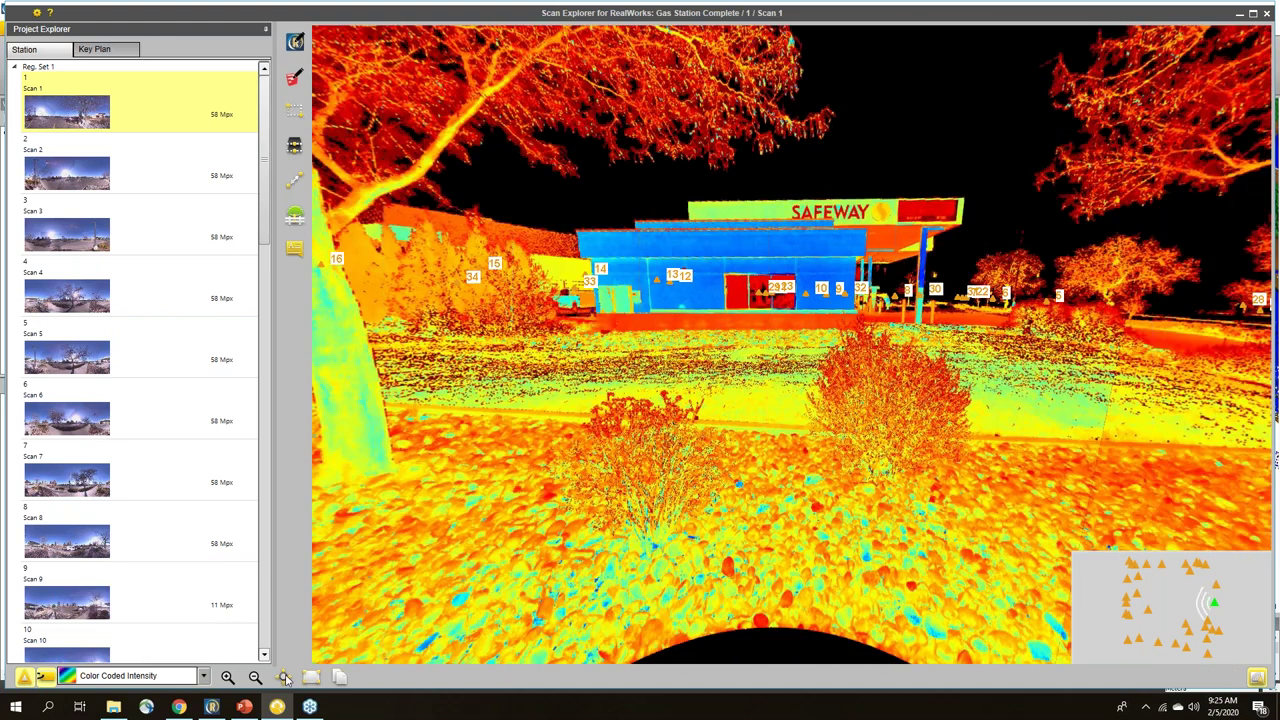
Step: Change the Scan 1 rendering to Grey Scaled Intensity and look around the parking lot
click(203, 676)
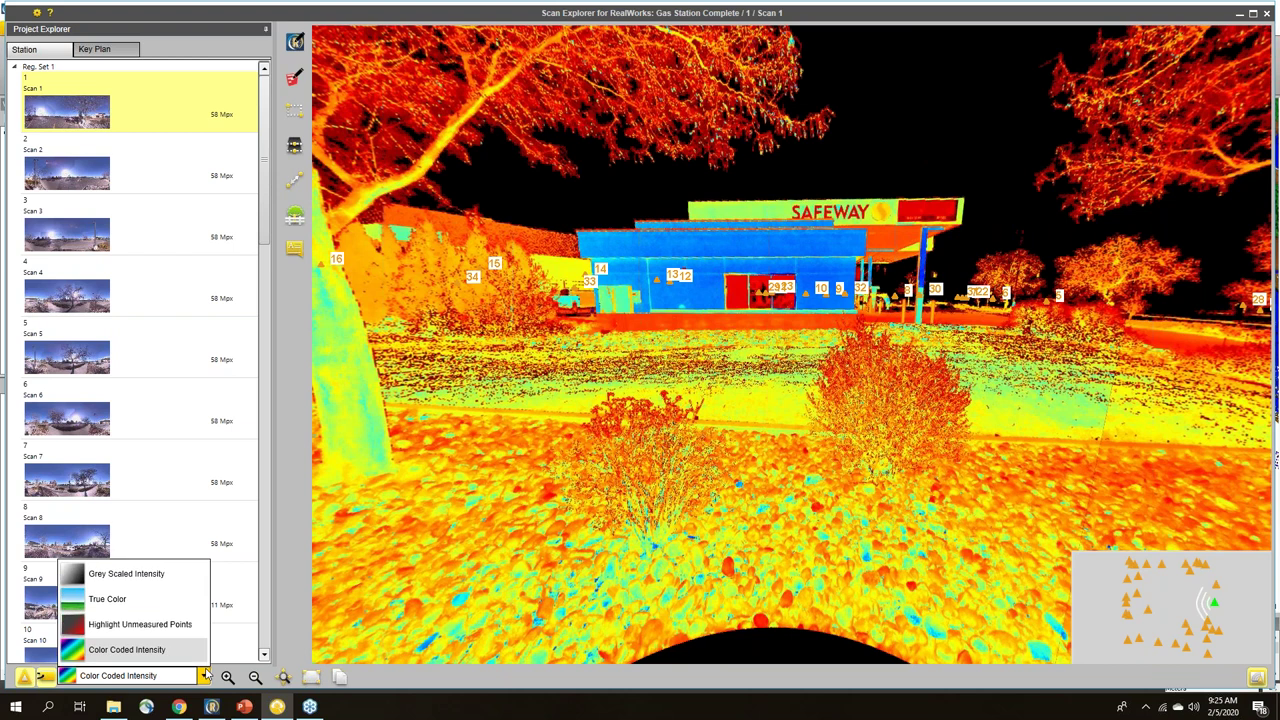
click(126, 574)
drag(966, 377, 526, 297)
drag(1163, 461, 745, 369)
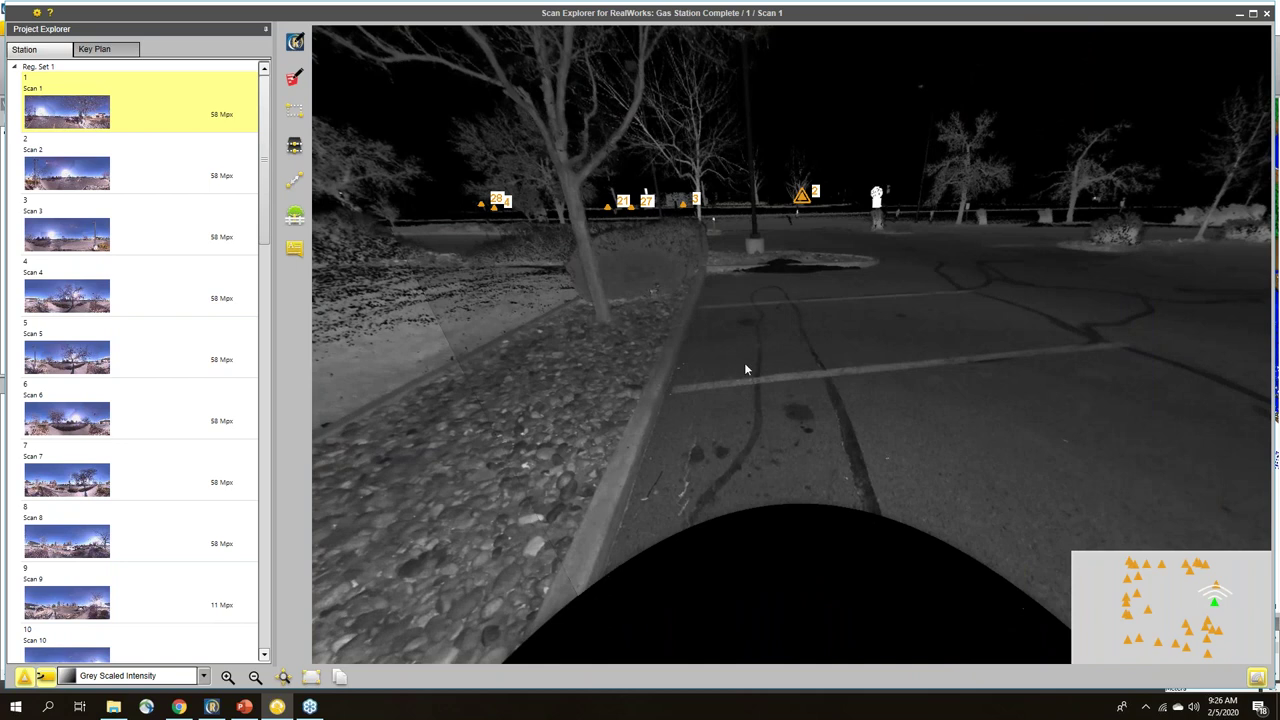
drag(904, 383, 518, 437)
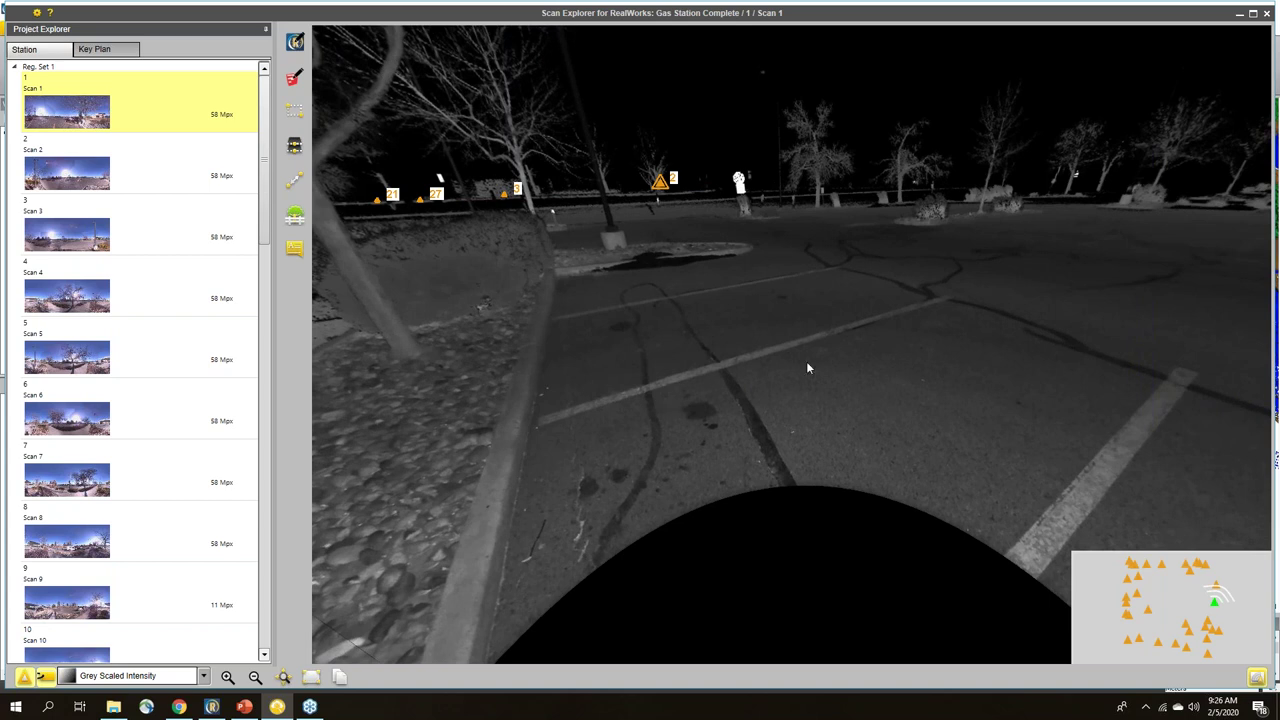
scroll(897, 343, down, 1)
scroll(897, 343, down, 1)
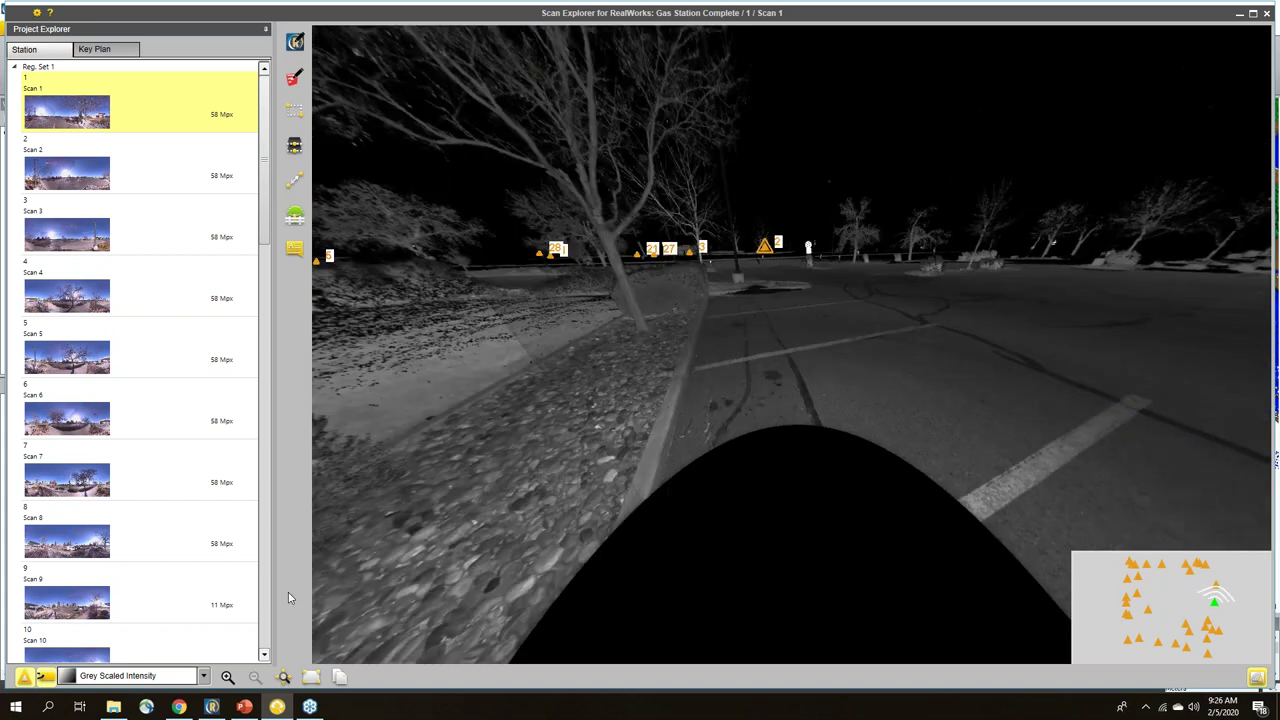
Step: Switch to Trimble RealWorks and examine the point cloud with station markers shown to locate station 10 near the pump island
click(211, 707)
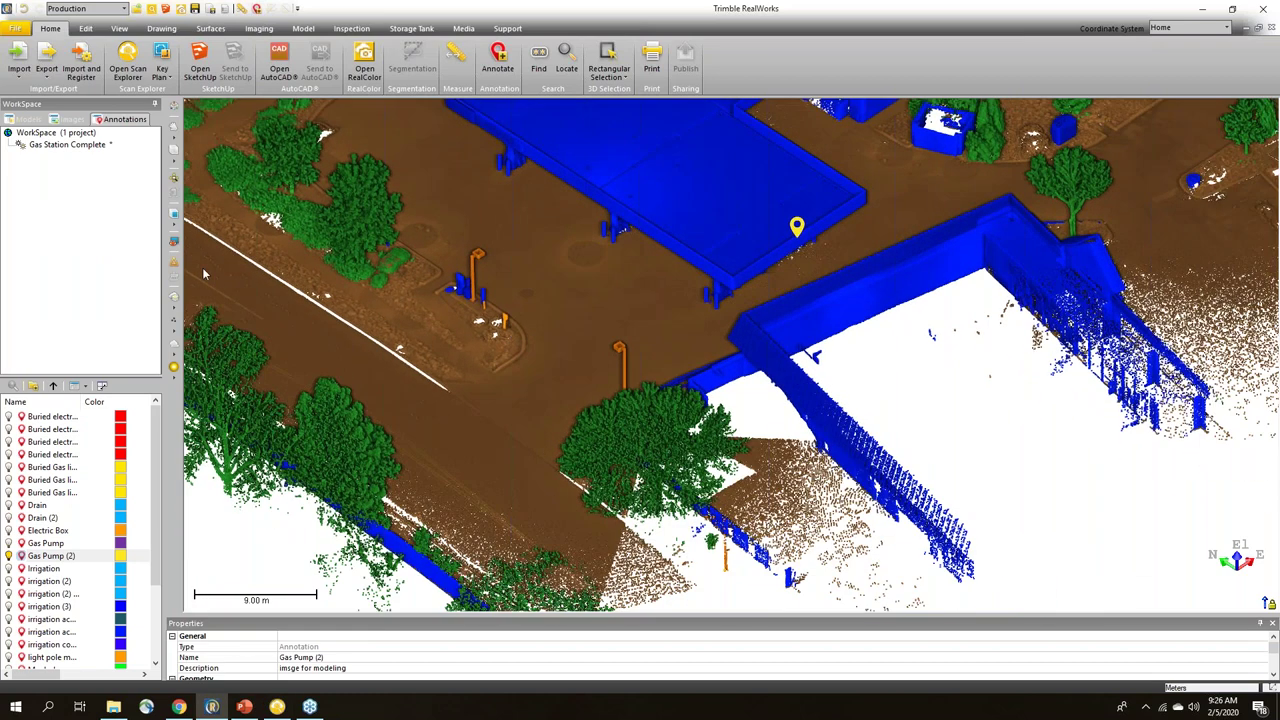
middle_drag(843, 438, 1170, 518)
drag(564, 284, 360, 297)
middle_drag(360, 297, 558, 431)
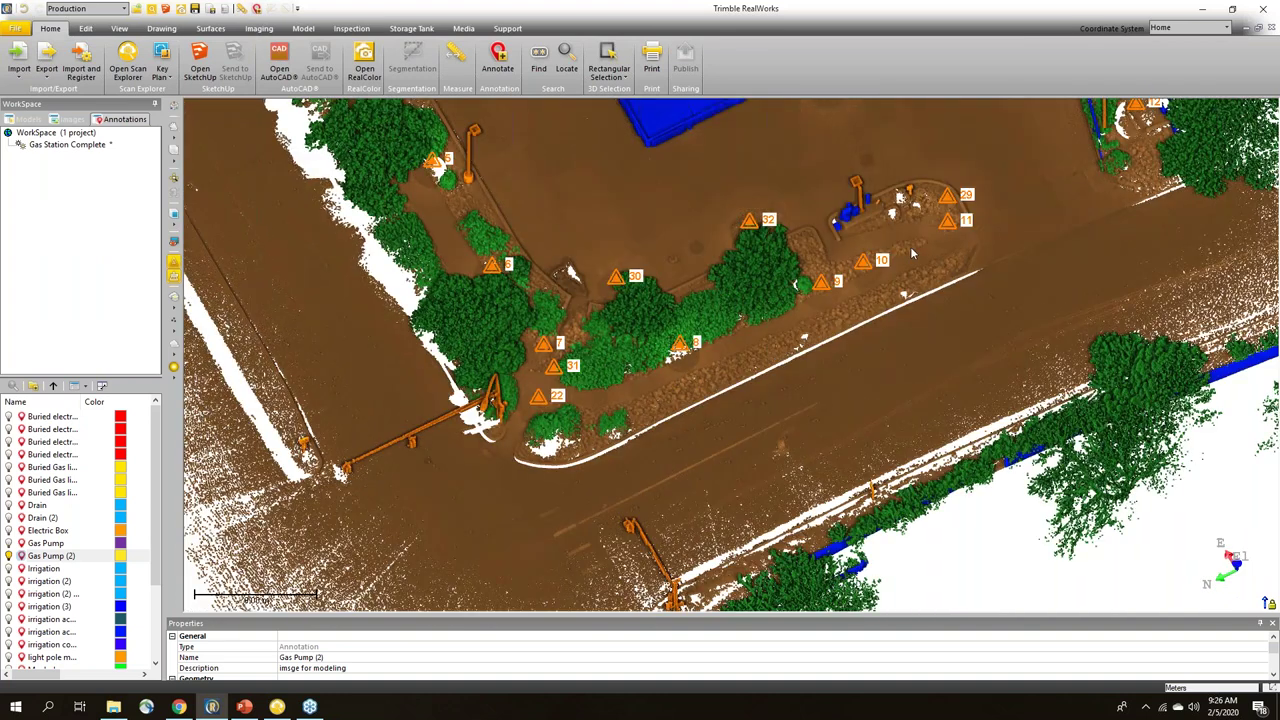
mouse_move(866, 266)
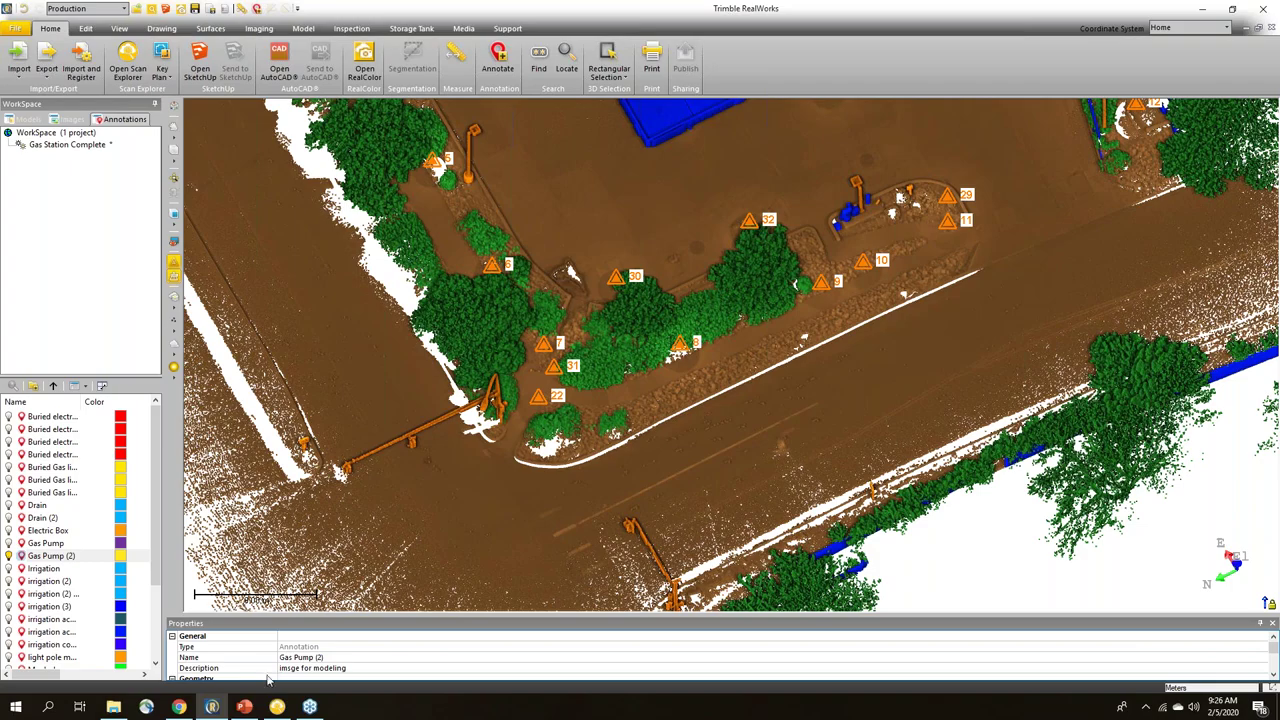
Step: Switch back to Scan Explorer and open Scan 10 from the station list
click(277, 706)
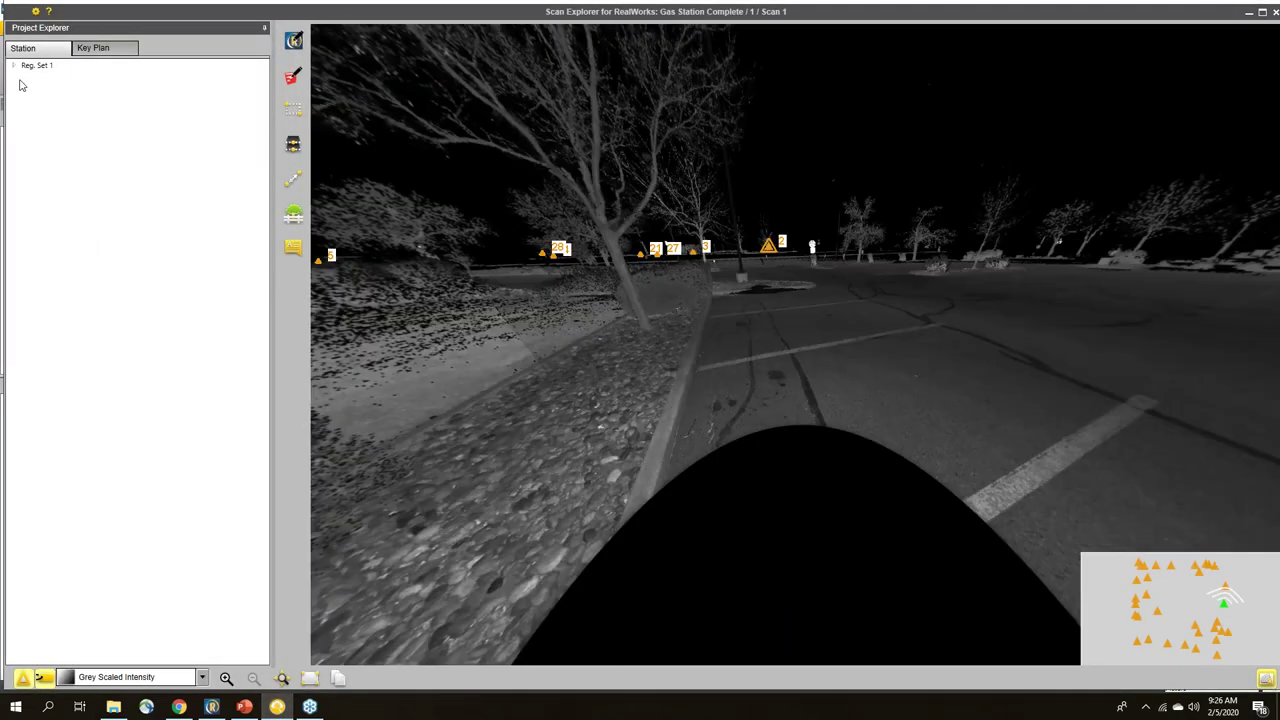
scroll(88, 639, down, 1)
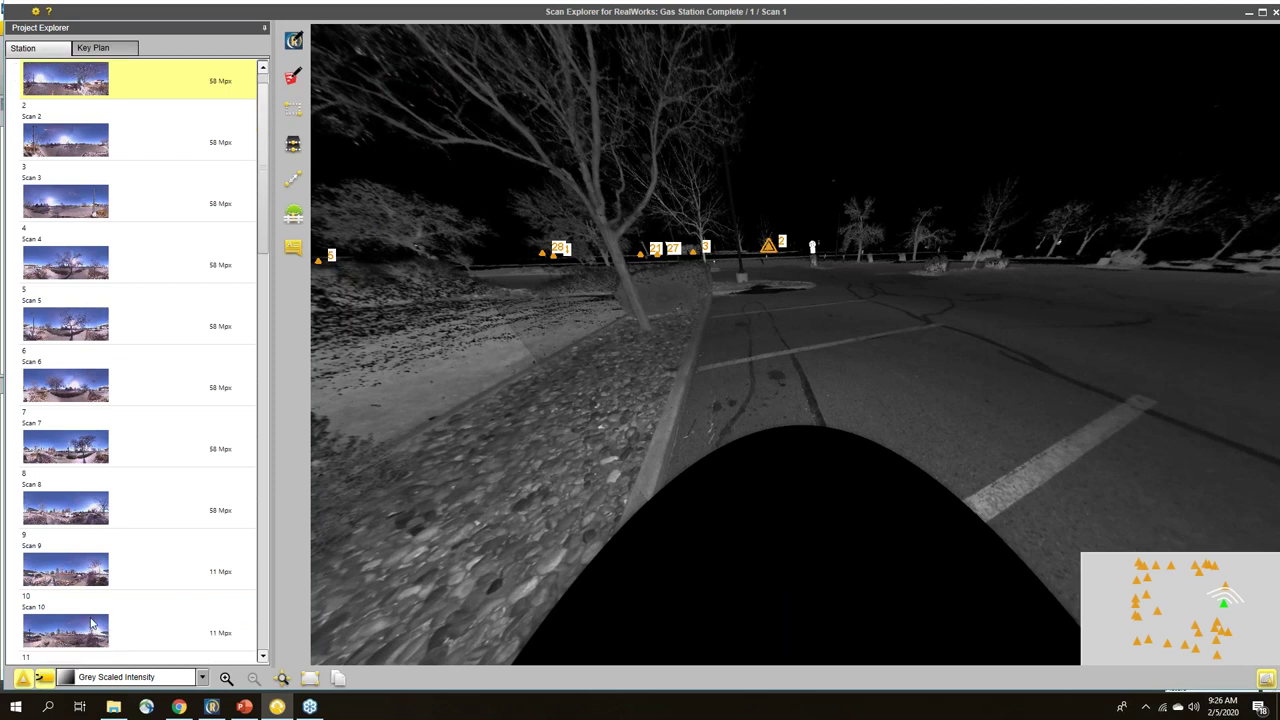
click(88, 622)
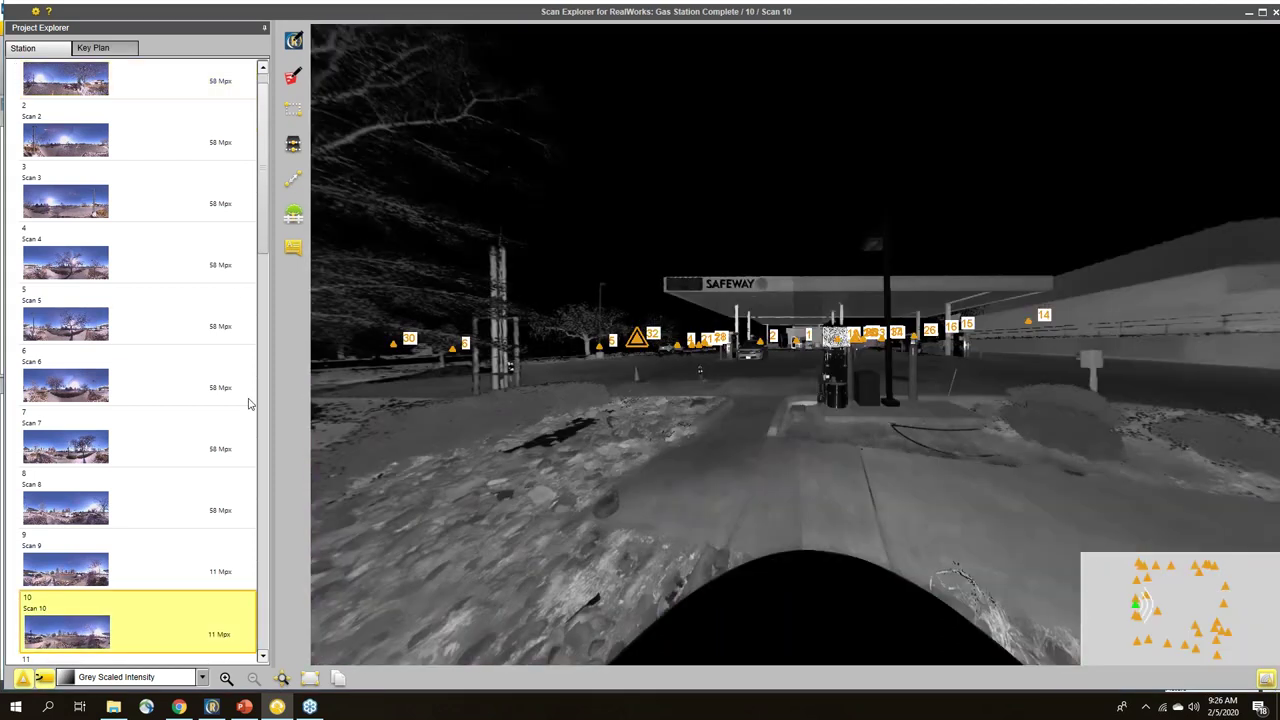
Step: Display Scan 10 in True Color and bring the red paint mark on the sidewalk into close view
click(202, 677)
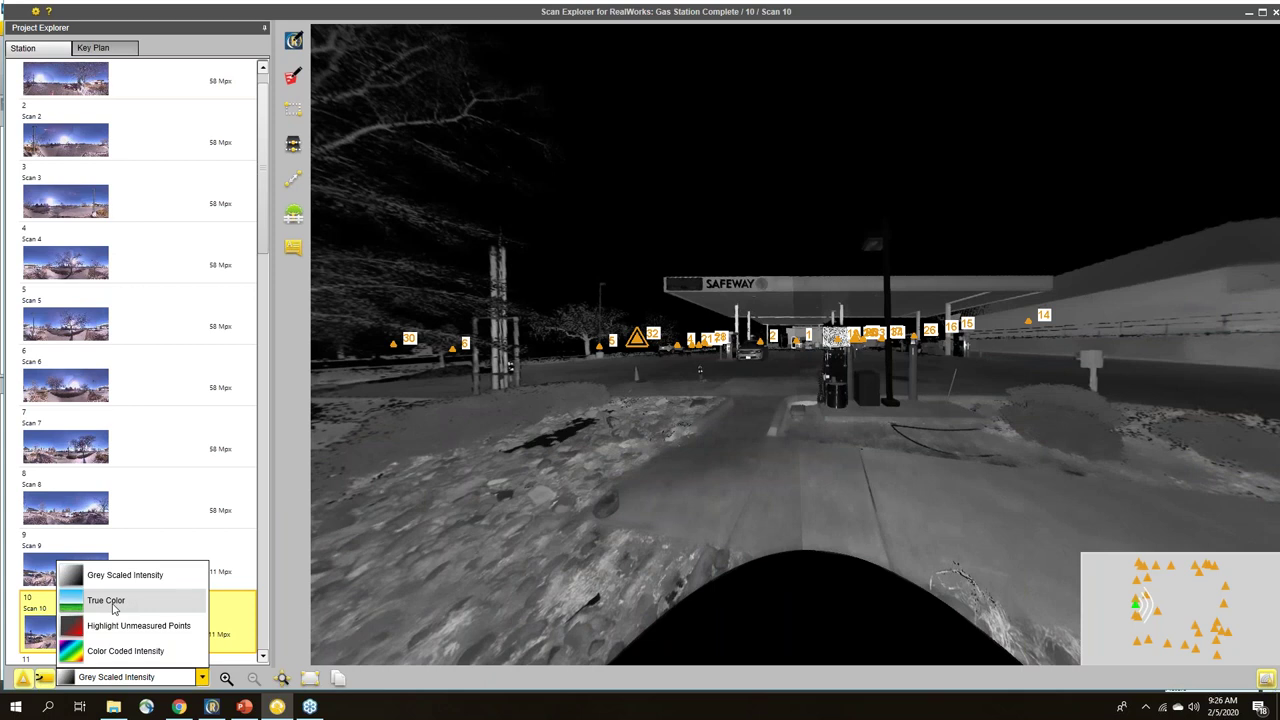
click(106, 600)
drag(1041, 475, 787, 463)
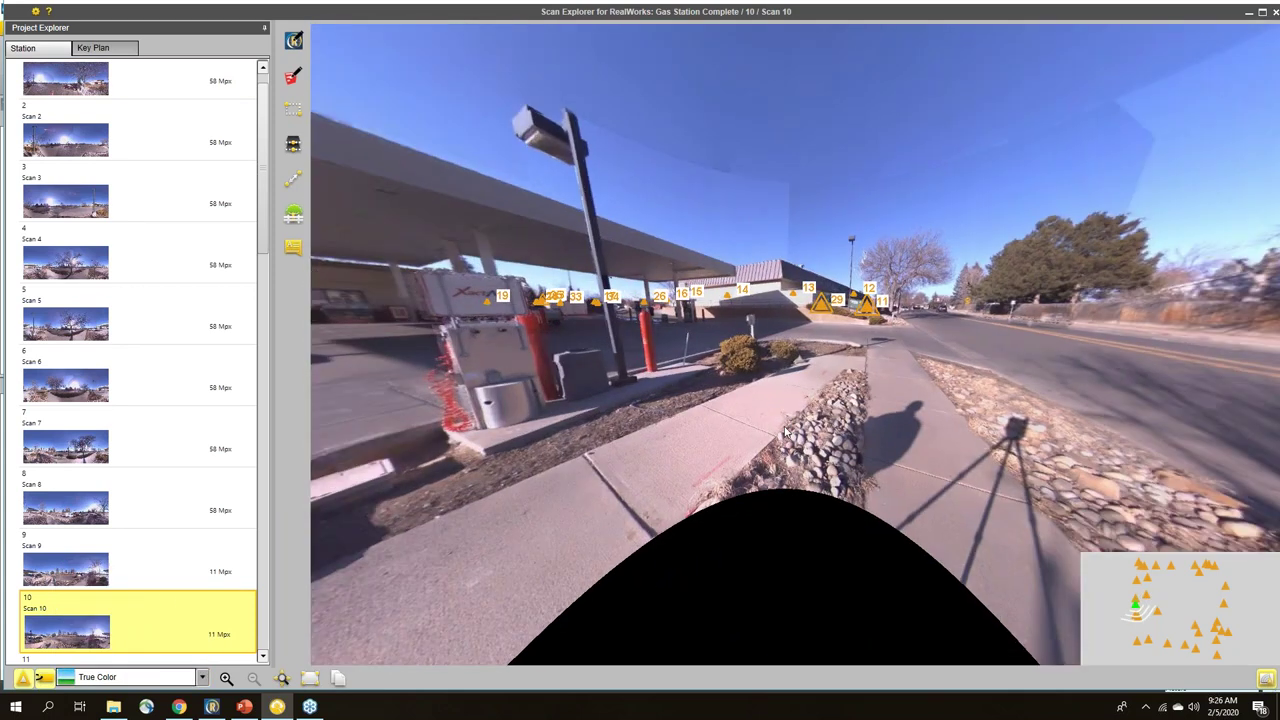
drag(834, 398, 811, 381)
scroll(716, 479, up, 2)
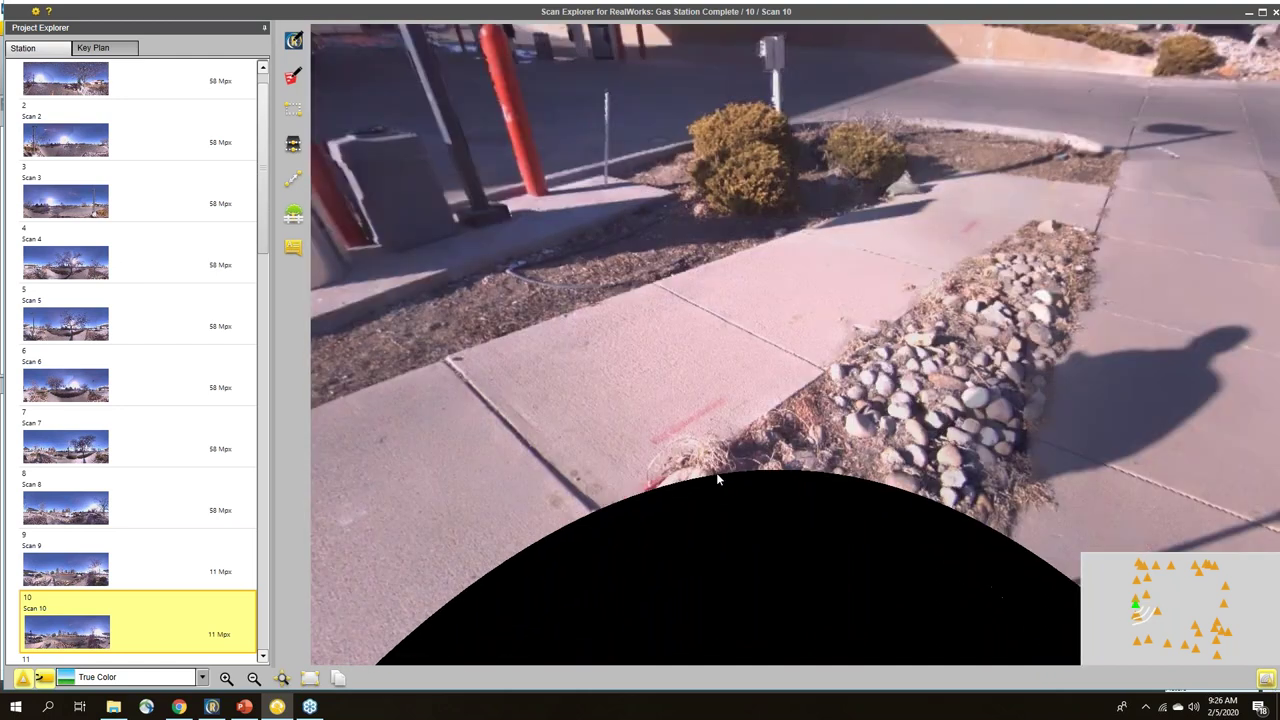
scroll(728, 437, up, 2)
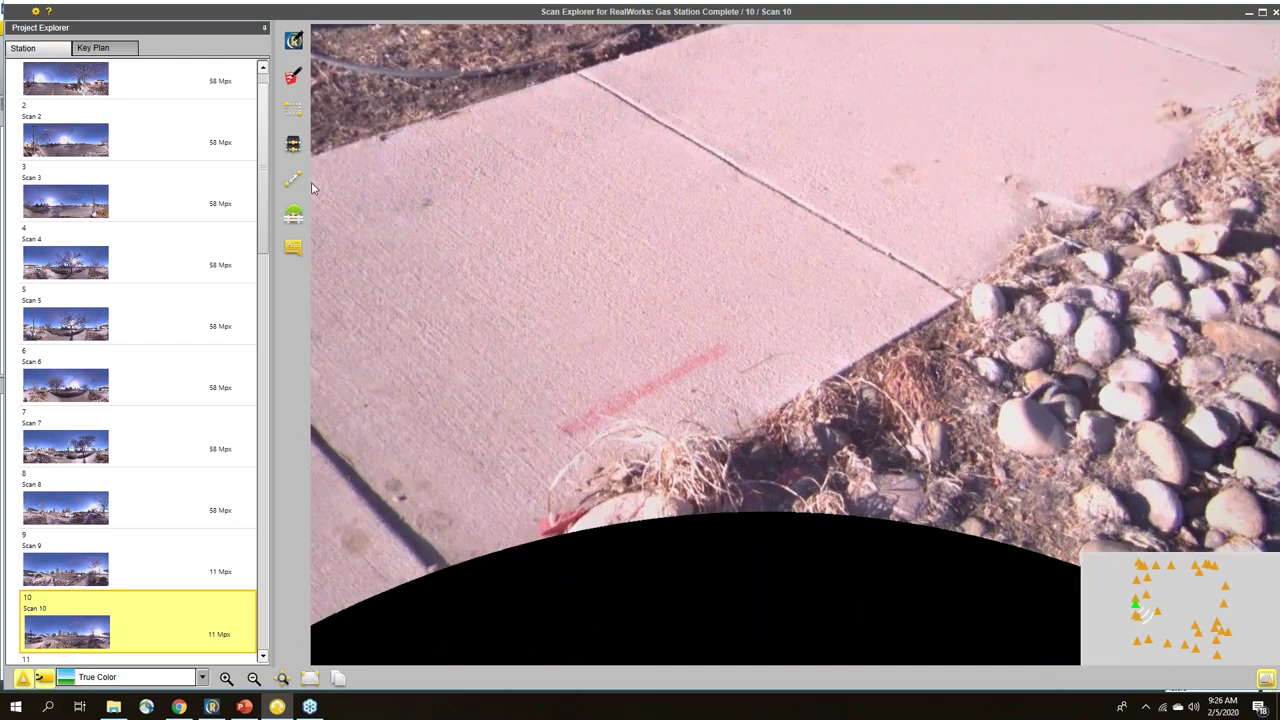
Step: Start a feature set with the description "Buried Electric" and place a feature point on the red sidewalk mark
click(292, 217)
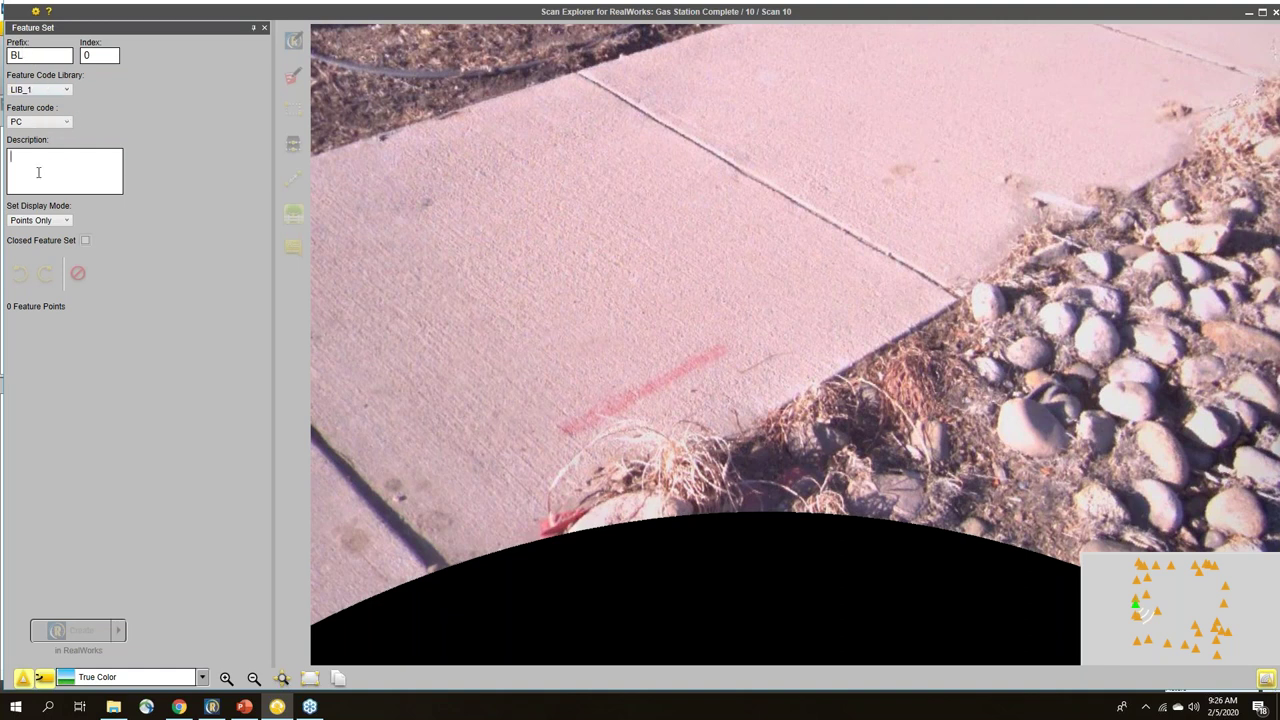
text(Buried Electric)
click(760, 397)
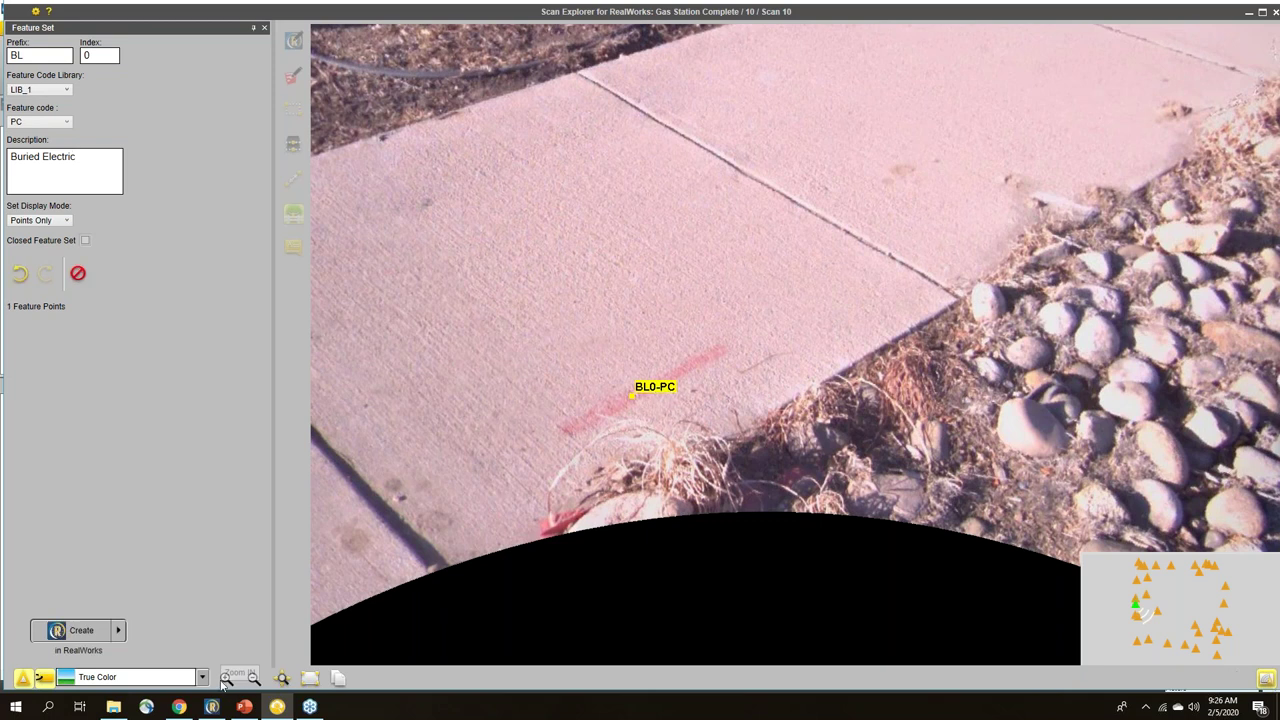
Step: Display the scan in Grey Scaled Intensity and create the Buried Electric feature set in RealWorks
click(202, 677)
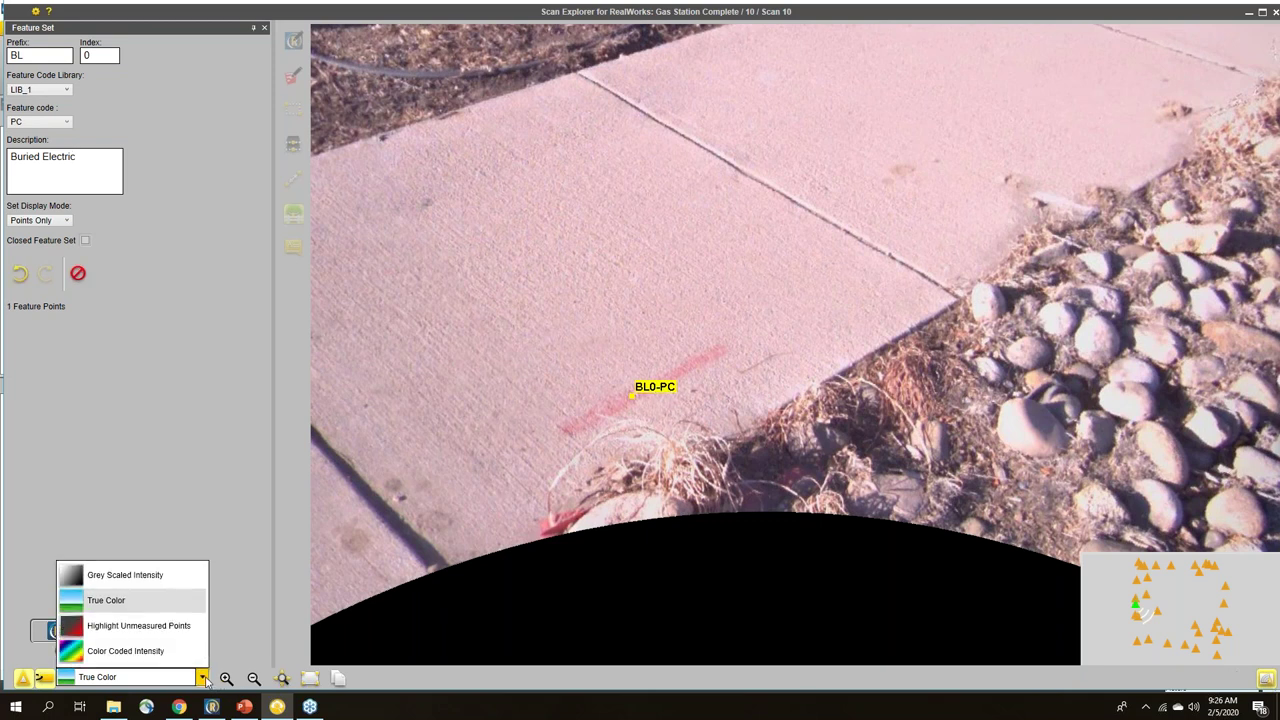
click(141, 577)
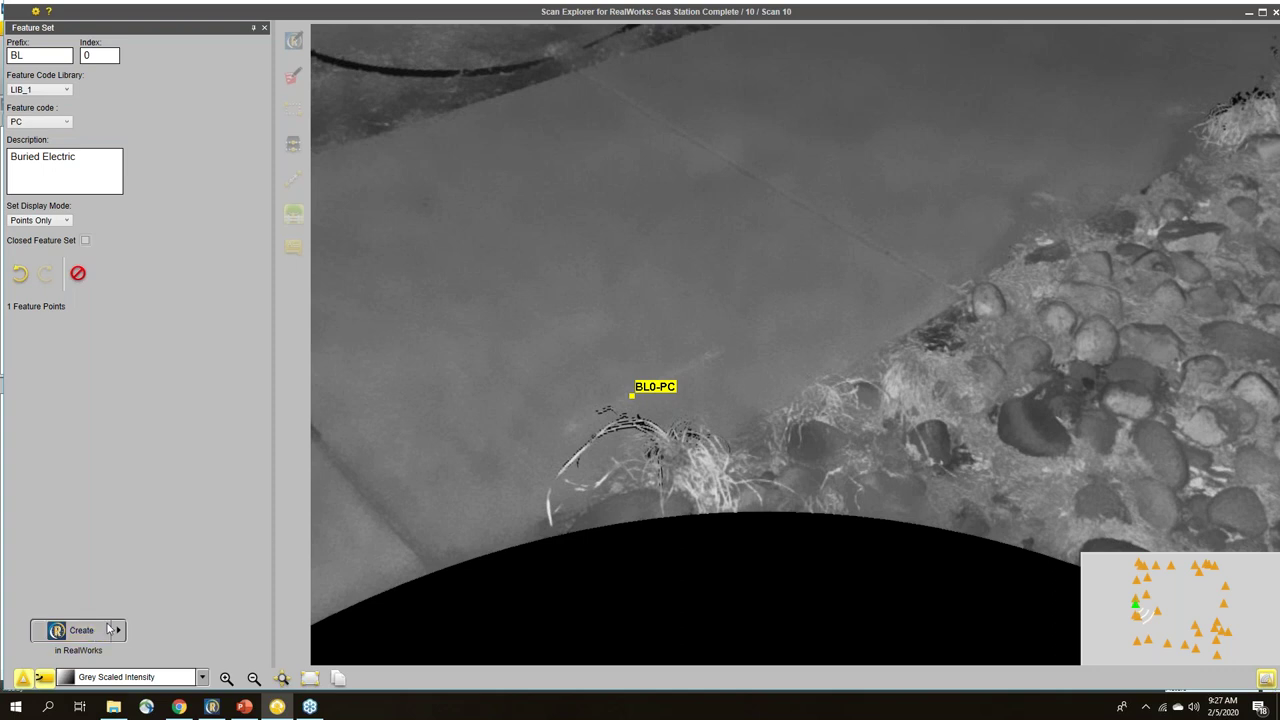
Step: Switch to Trimble RealWorks and examine the BL0-PC feature point within the surrounding point cloud
mouse_move(212, 709)
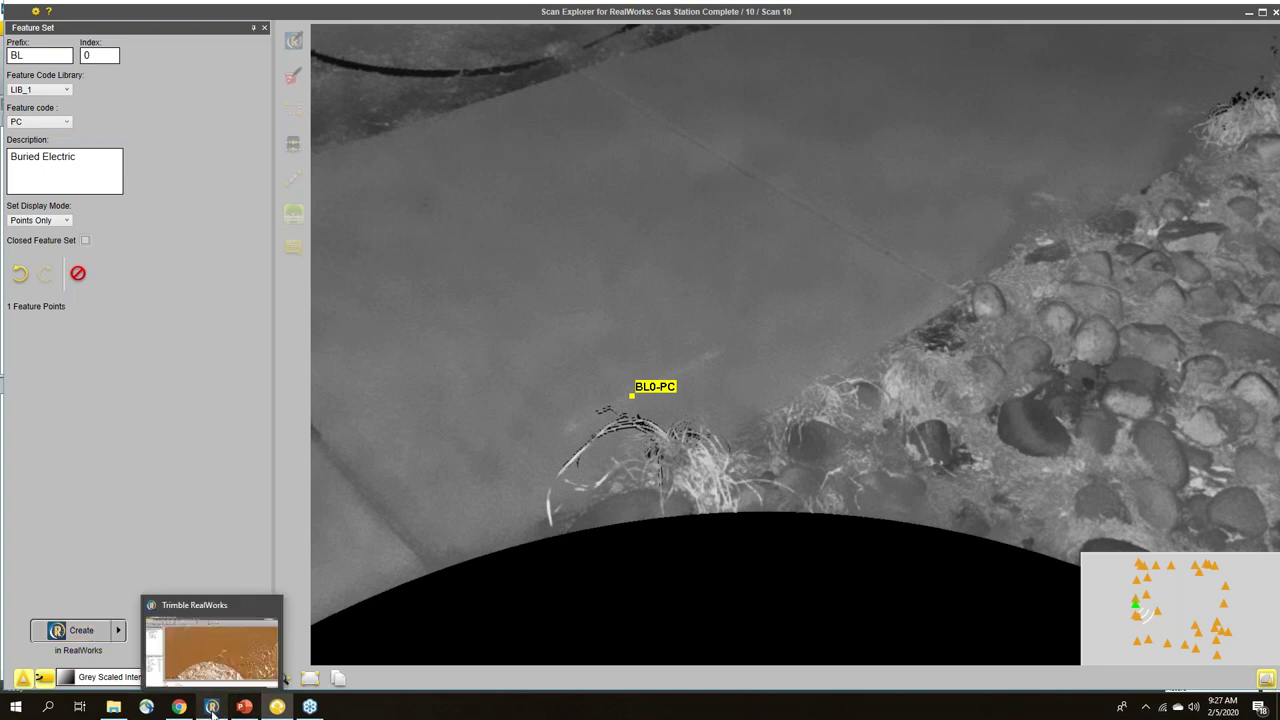
click(212, 709)
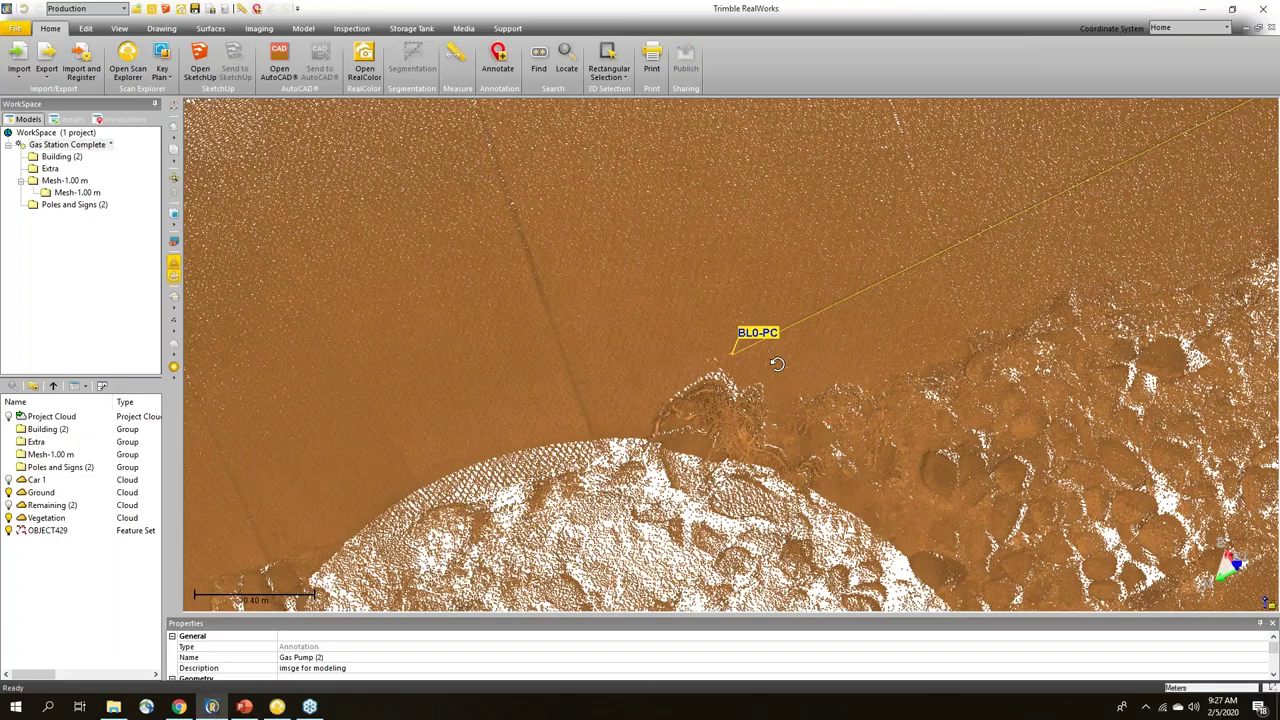
drag(777, 364, 784, 362)
scroll(784, 362, down, 5)
middle_drag(932, 315, 686, 443)
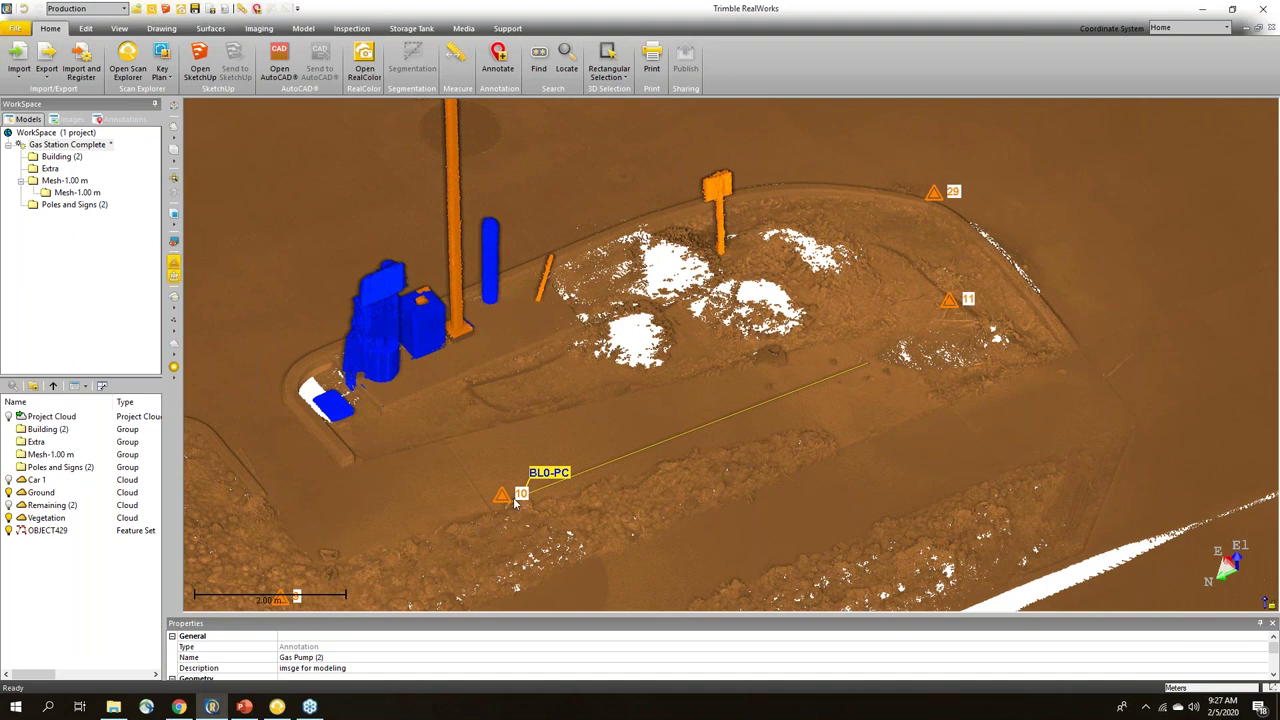
scroll(729, 429, down, 5)
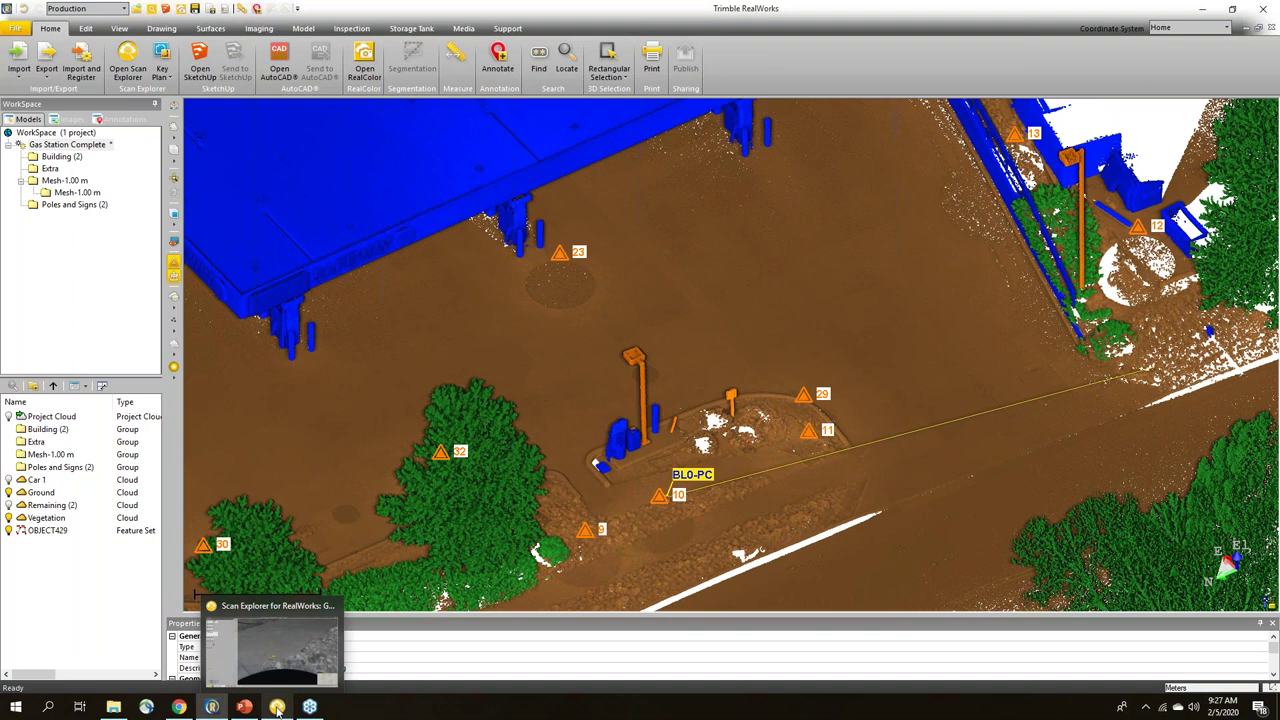
Step: Change the working mode from Production to Registration
click(122, 8)
click(80, 22)
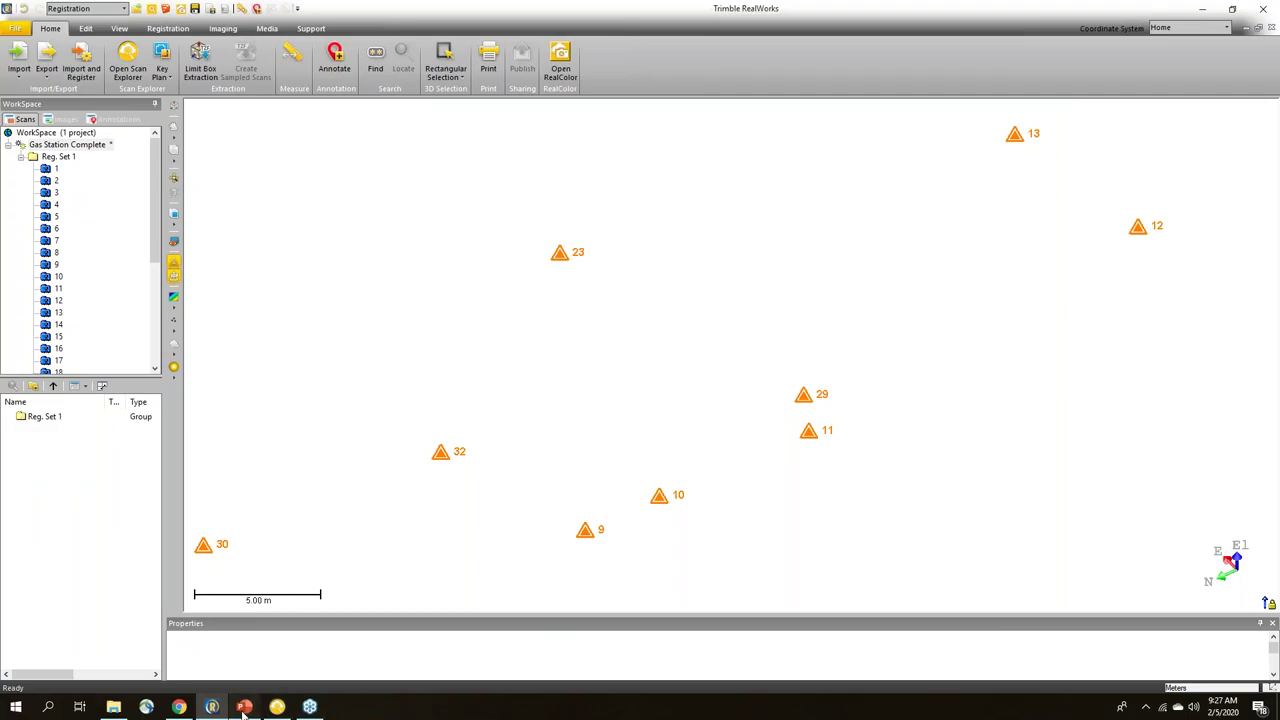
Step: Switch to the PowerPoint presentation, run the slide show from the Data in TRW slide through slide 42, and exit it
click(243, 707)
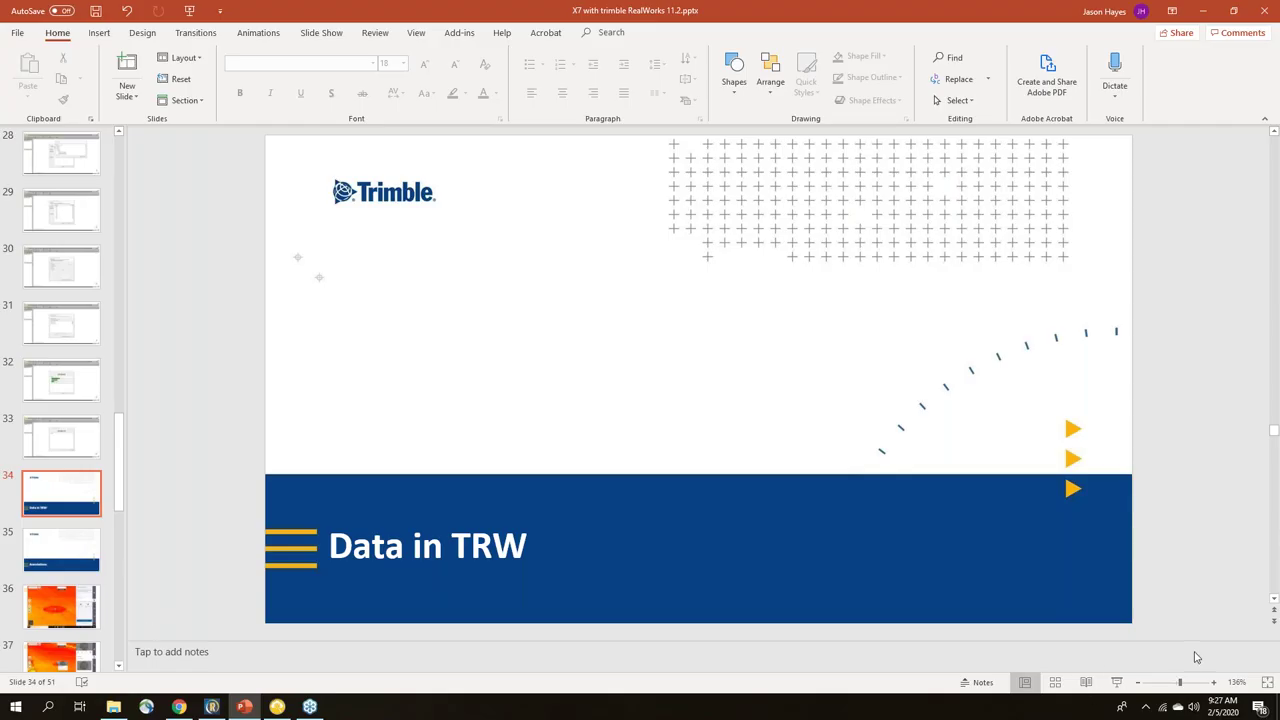
click(1117, 683)
click(1117, 682)
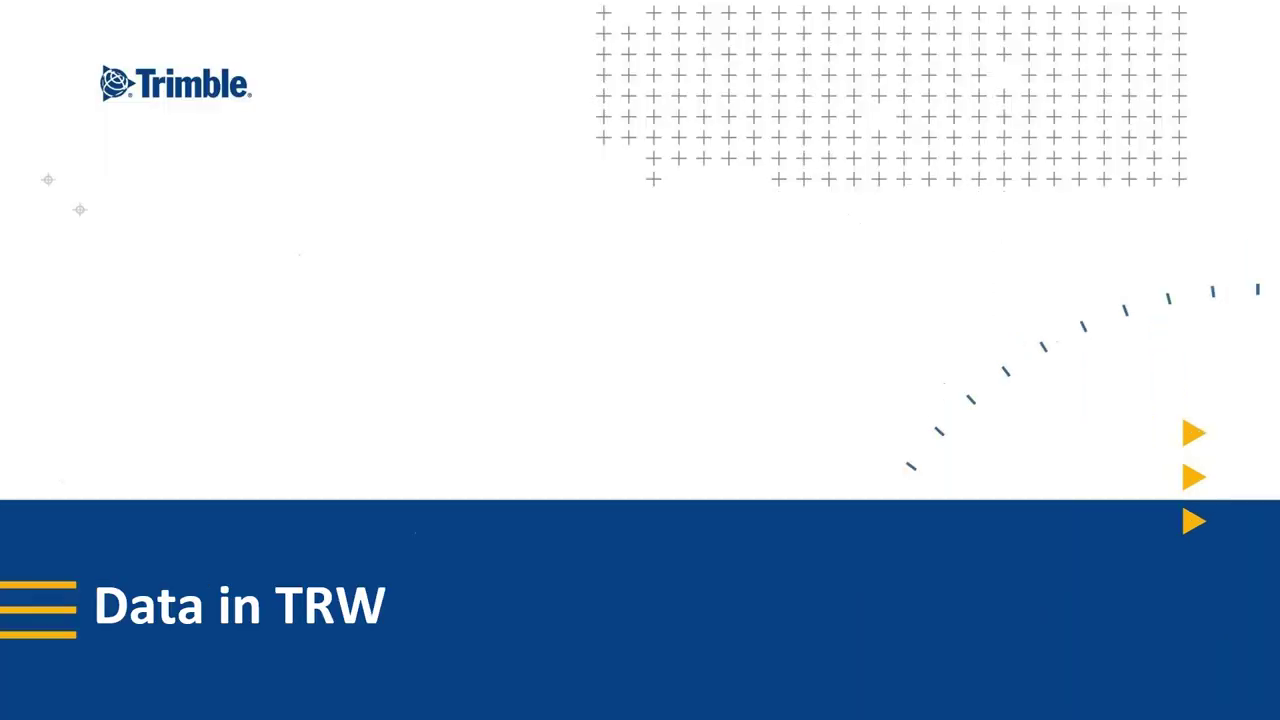
click(587, 553)
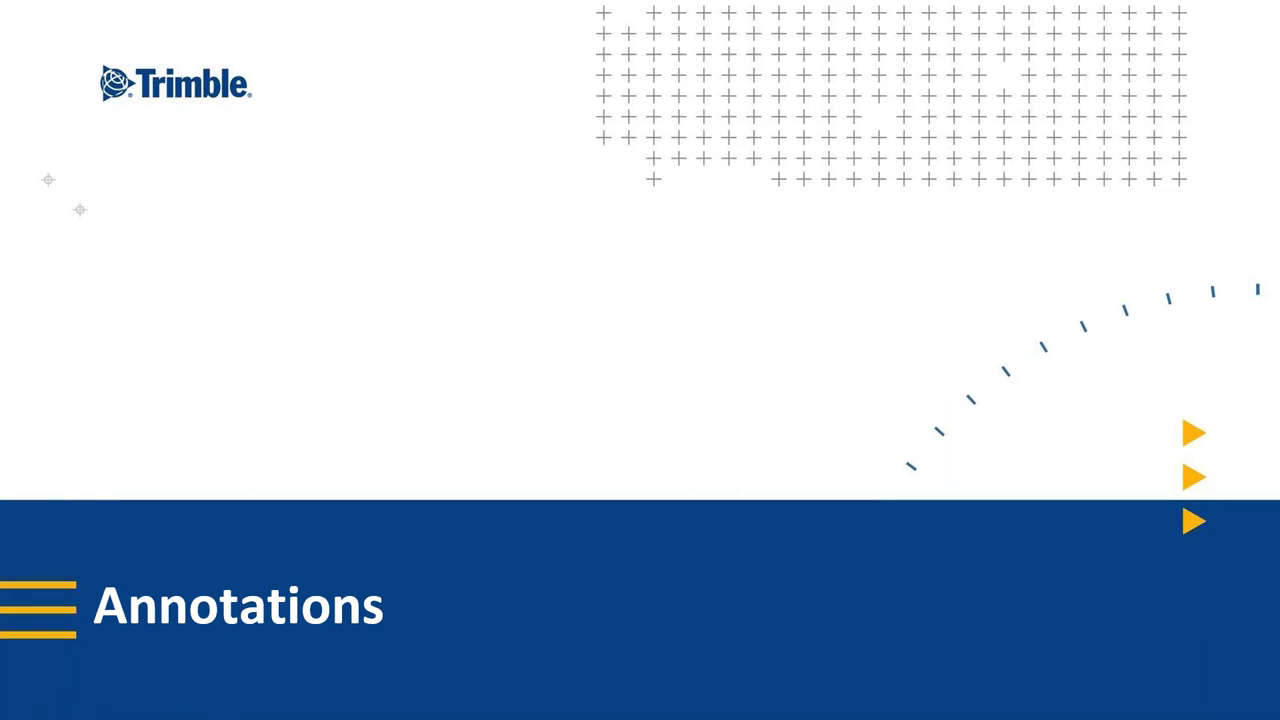
key(Right)
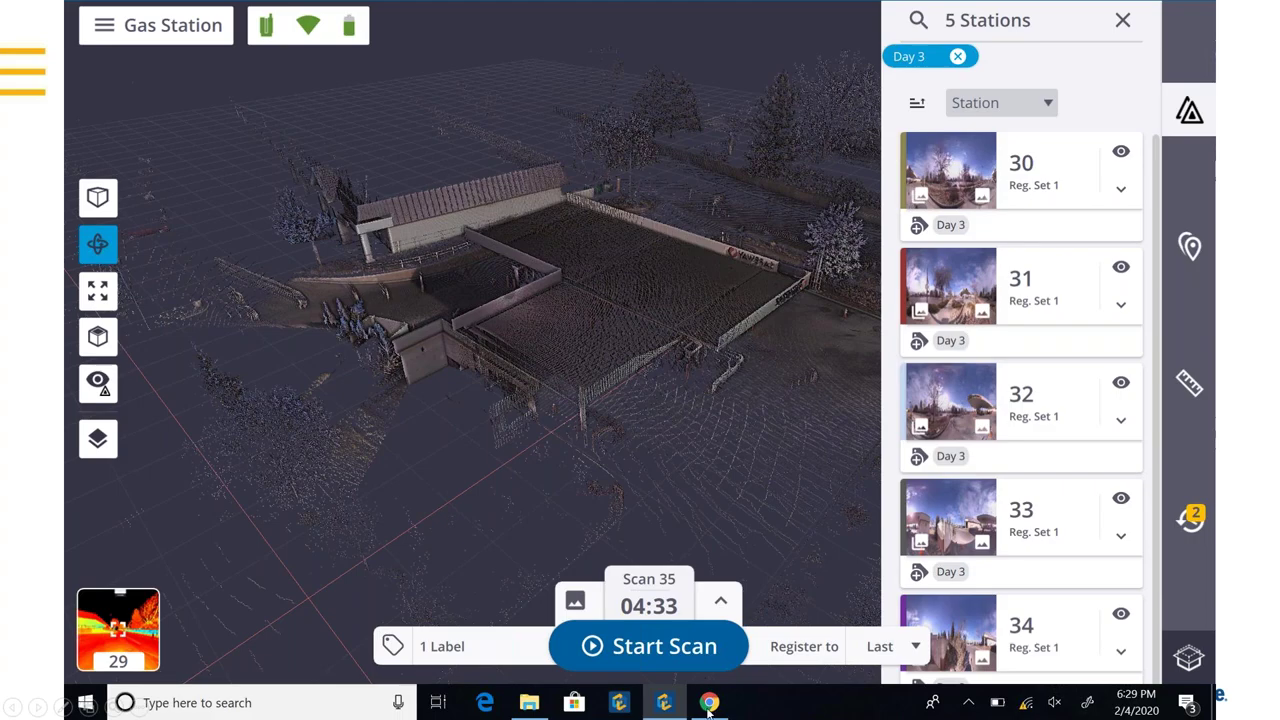
key(Escape)
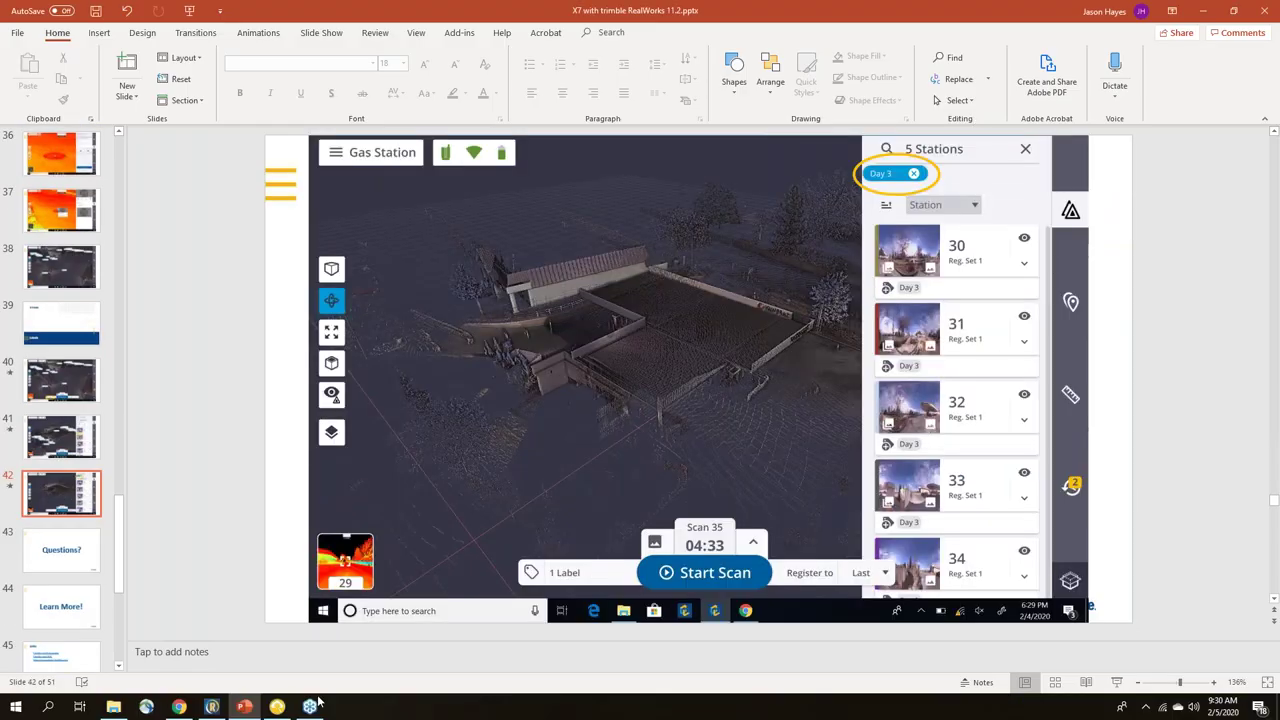
Step: Switch to Trimble RealWorks, select Reg. Set 1, and search for Station items whose Labels contain "day 2"
click(213, 705)
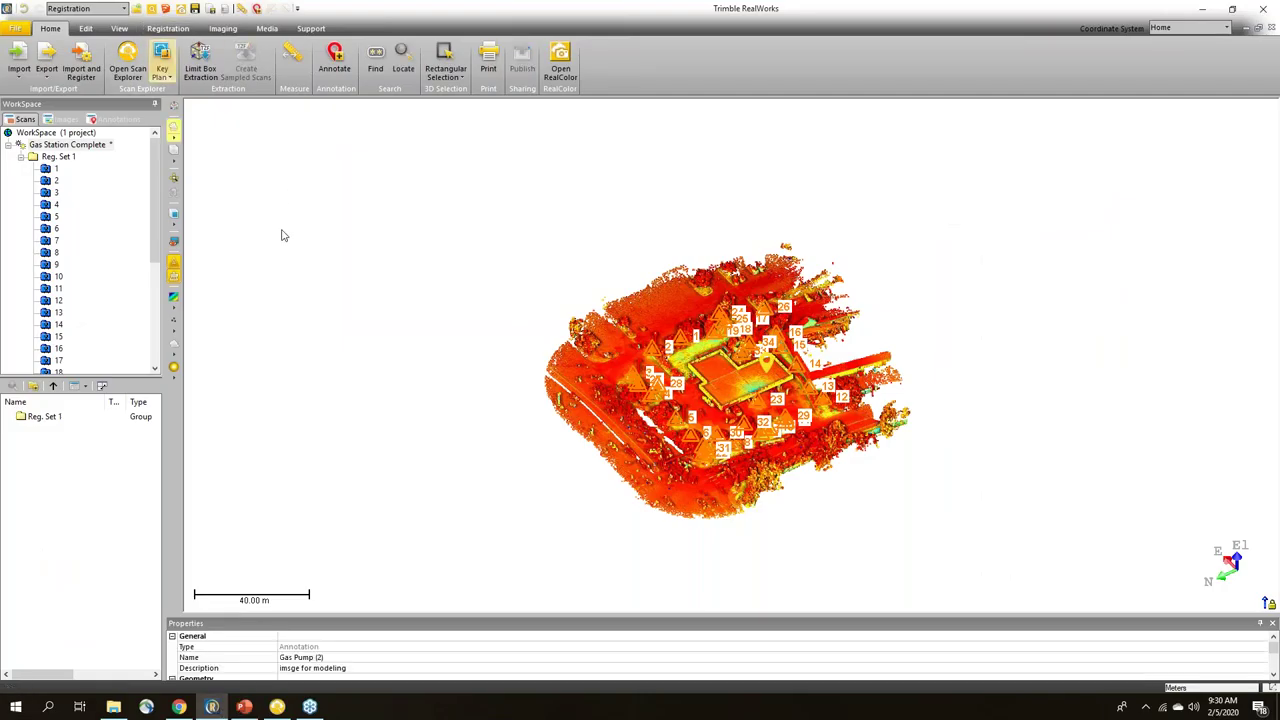
middle_drag(694, 441, 763, 412)
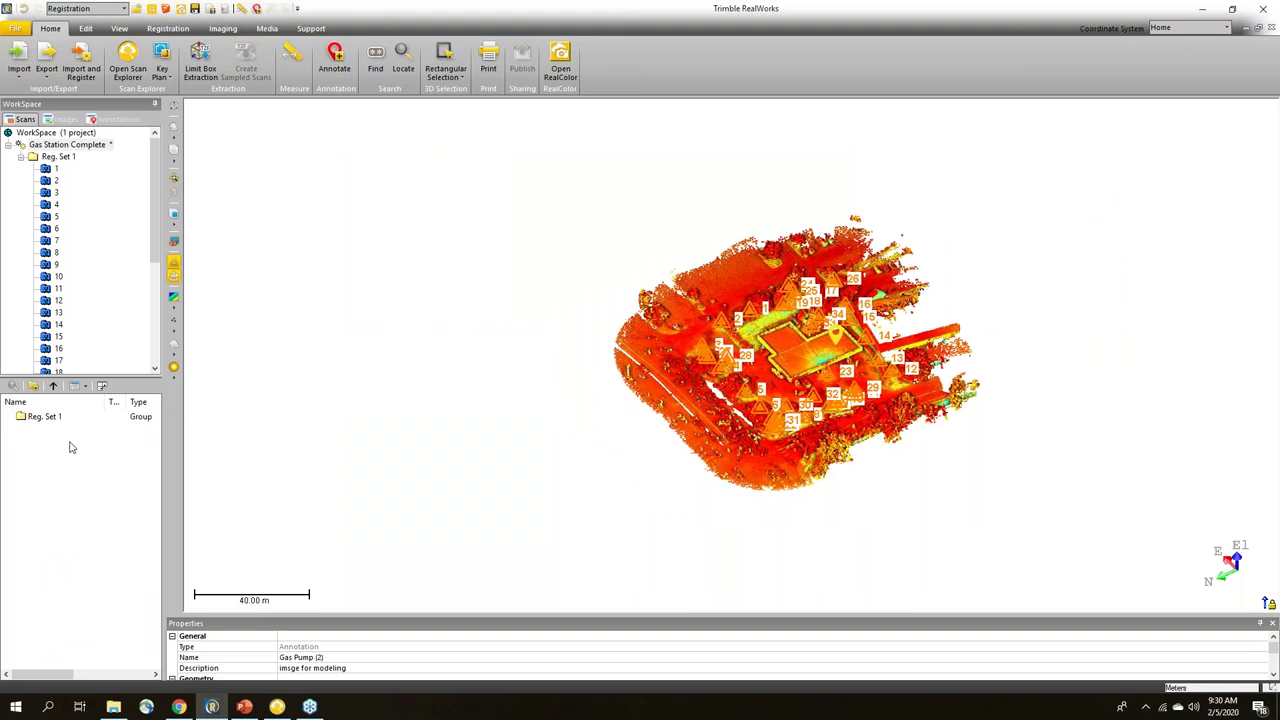
click(56, 157)
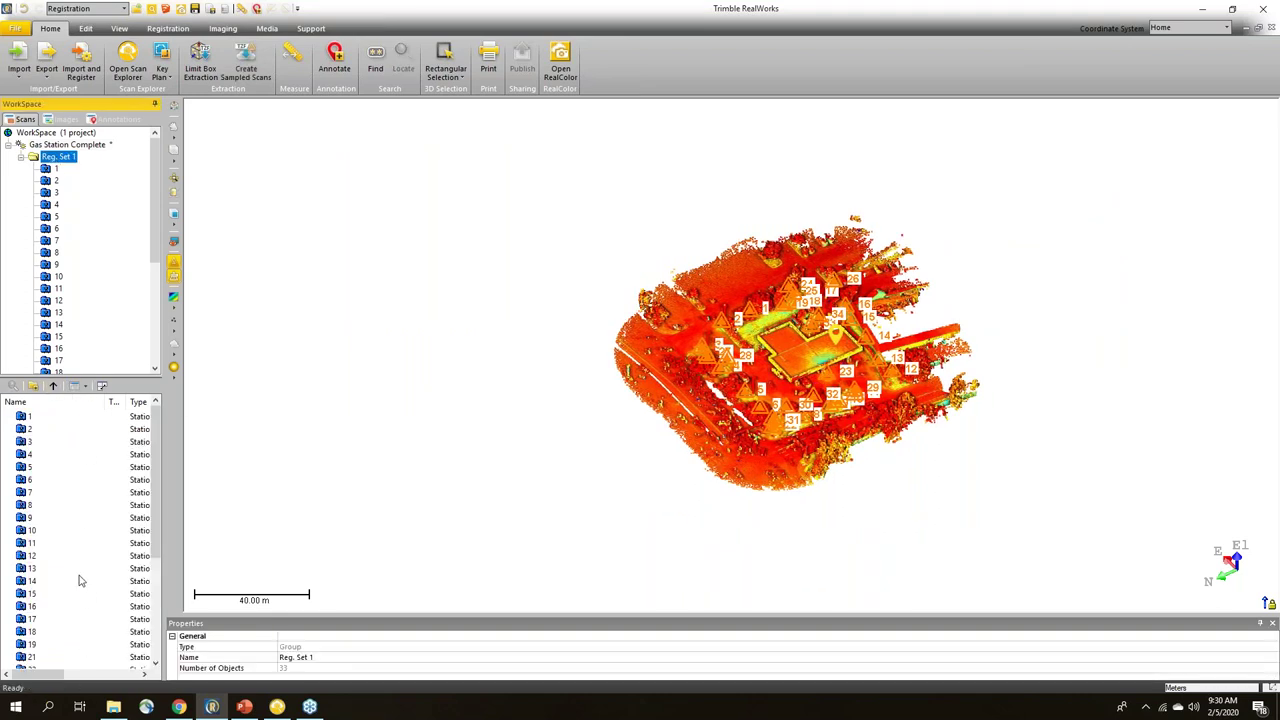
click(376, 62)
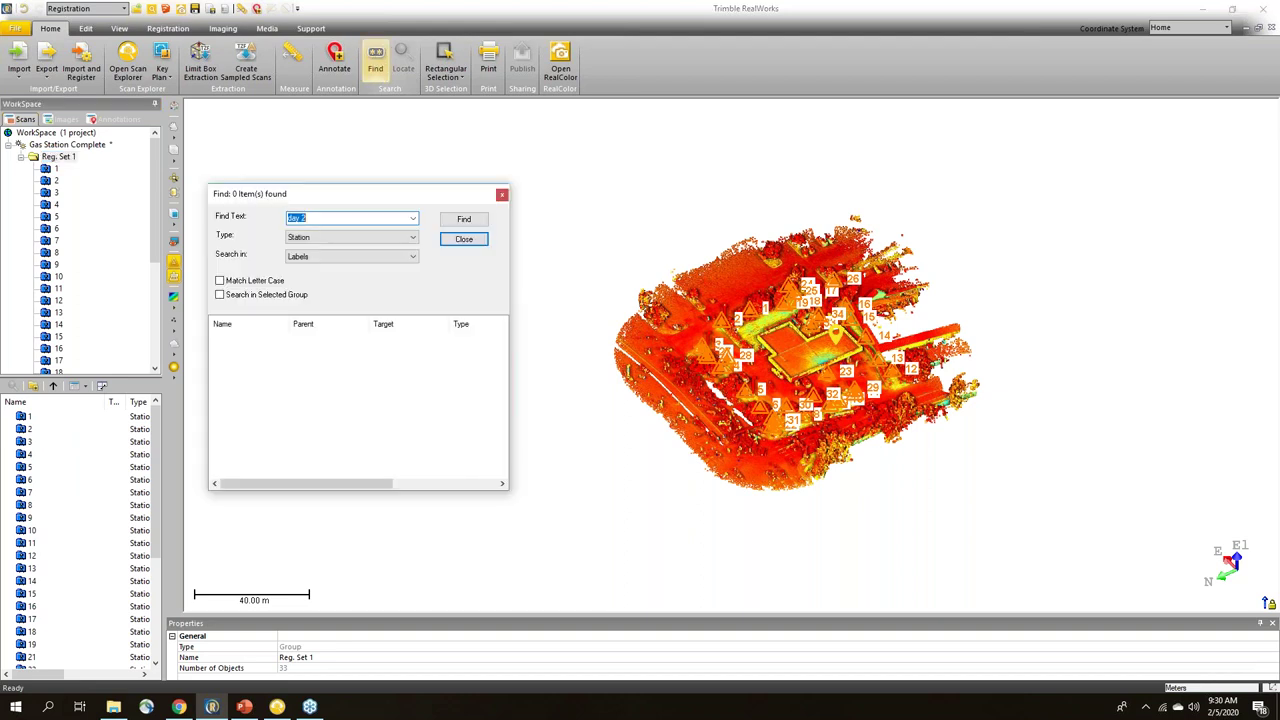
drag(405, 198, 487, 143)
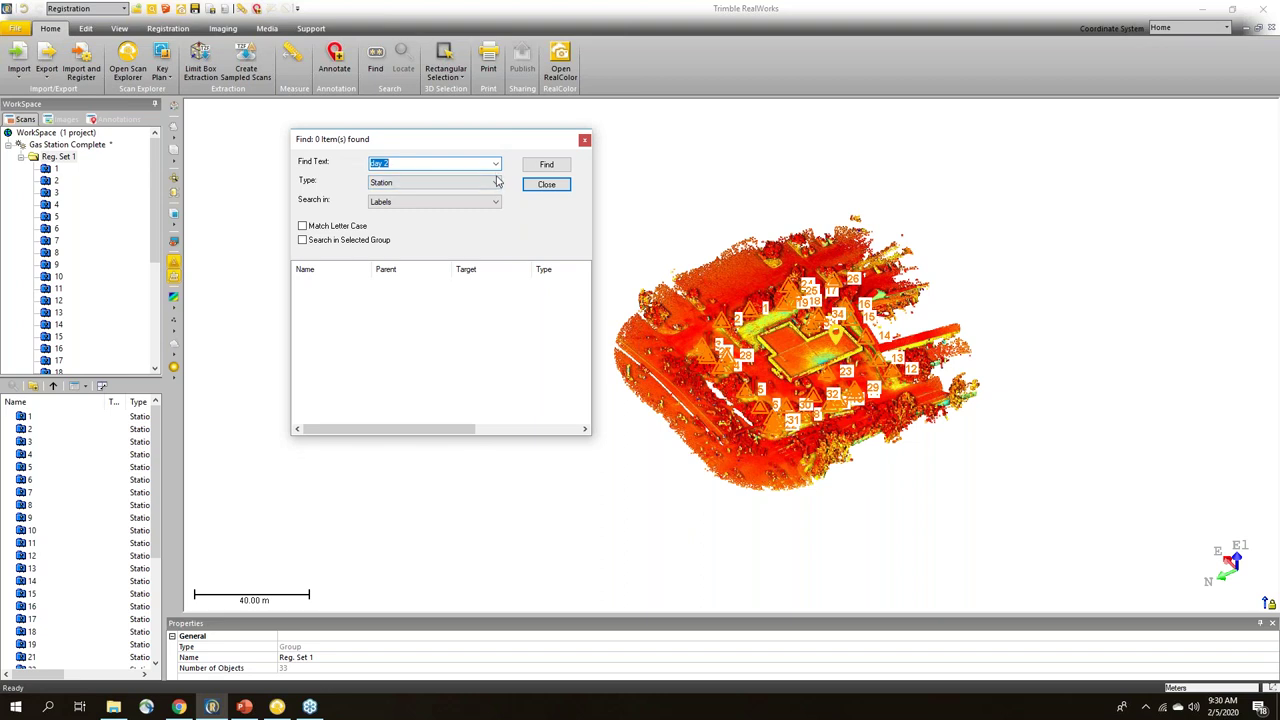
click(496, 184)
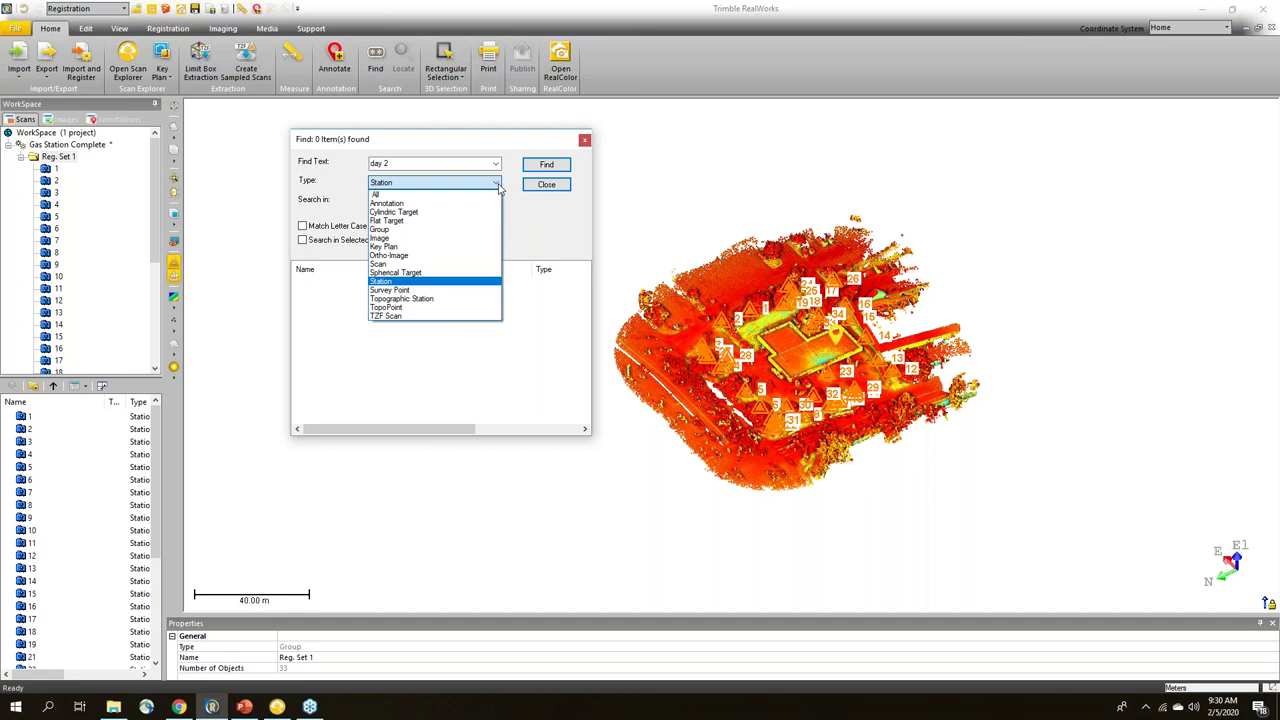
click(497, 186)
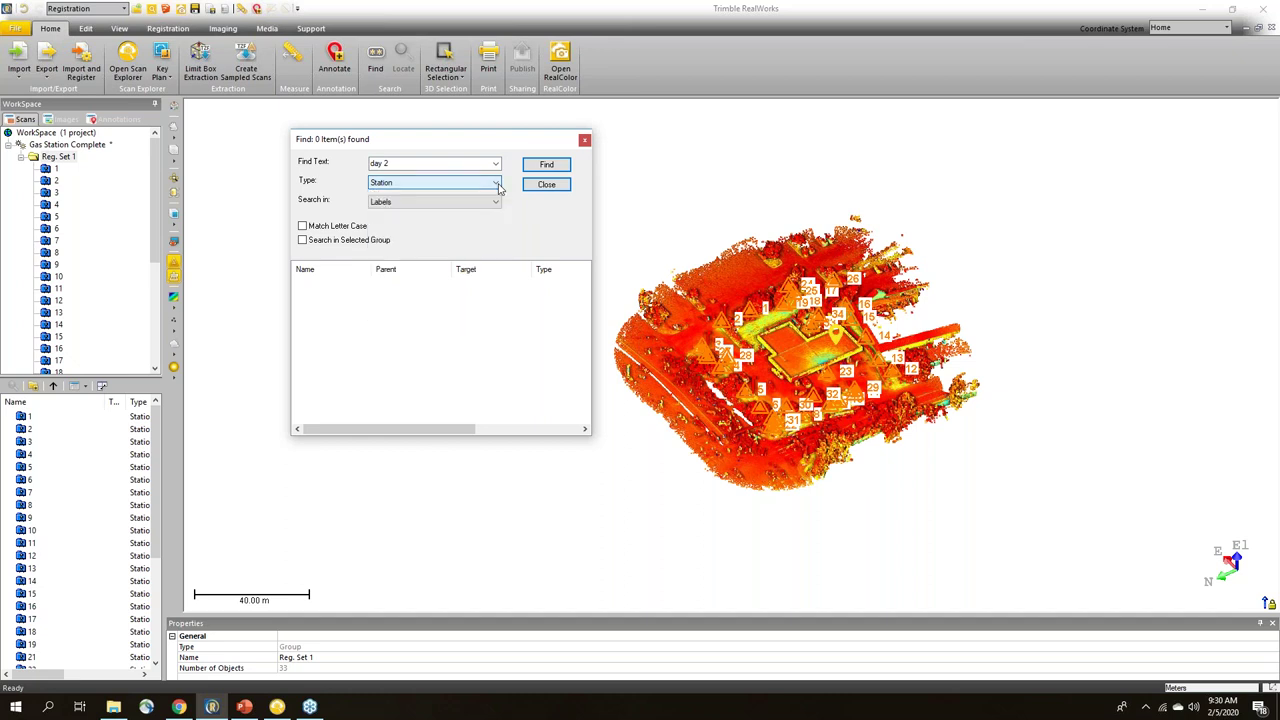
click(497, 203)
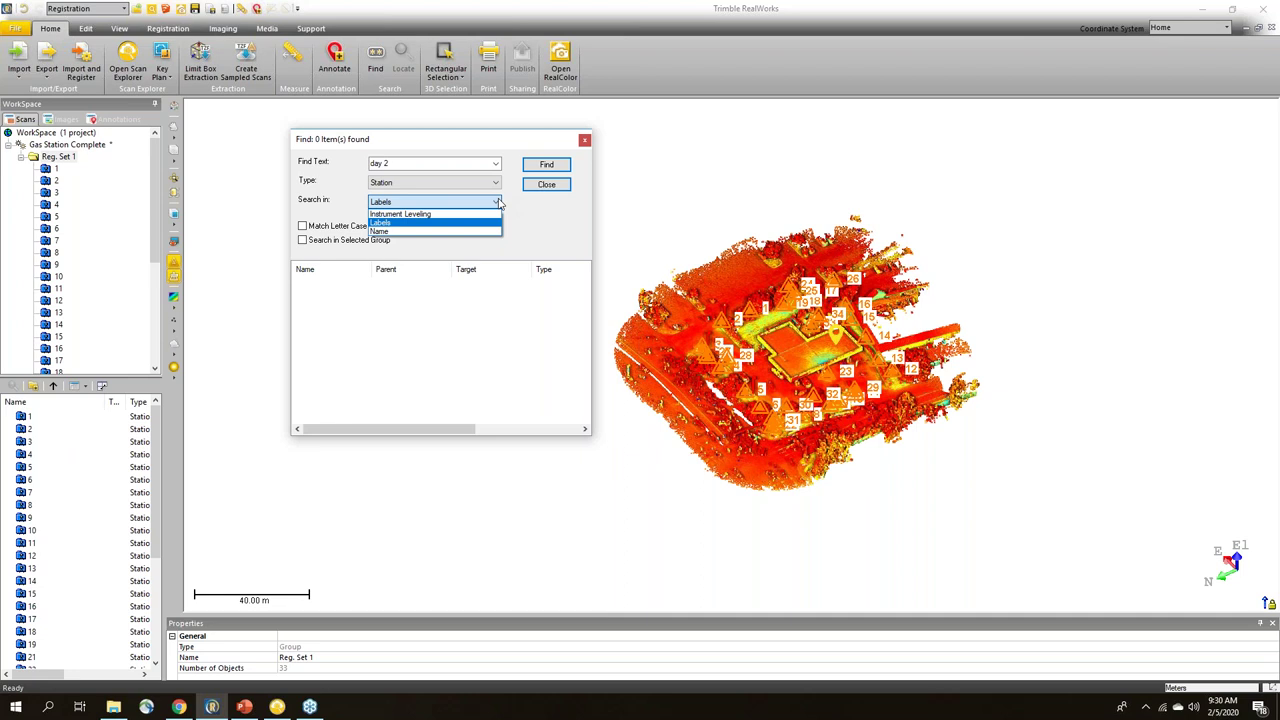
click(401, 222)
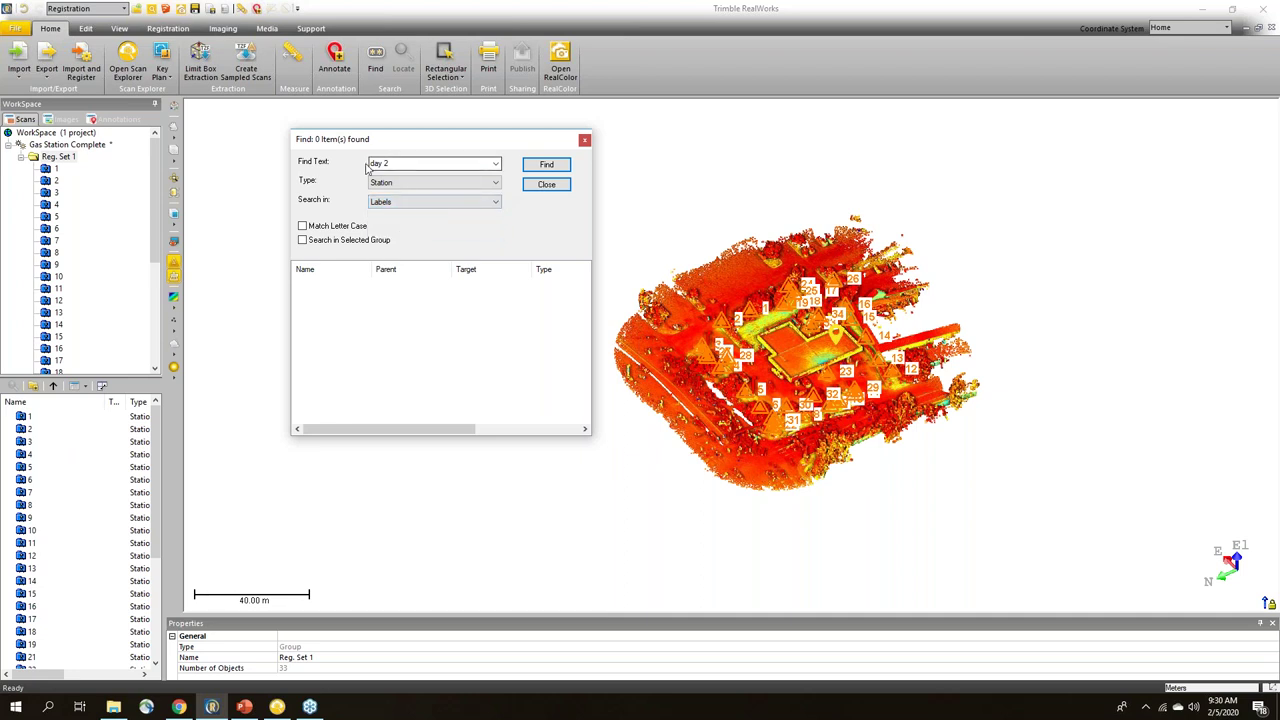
click(547, 165)
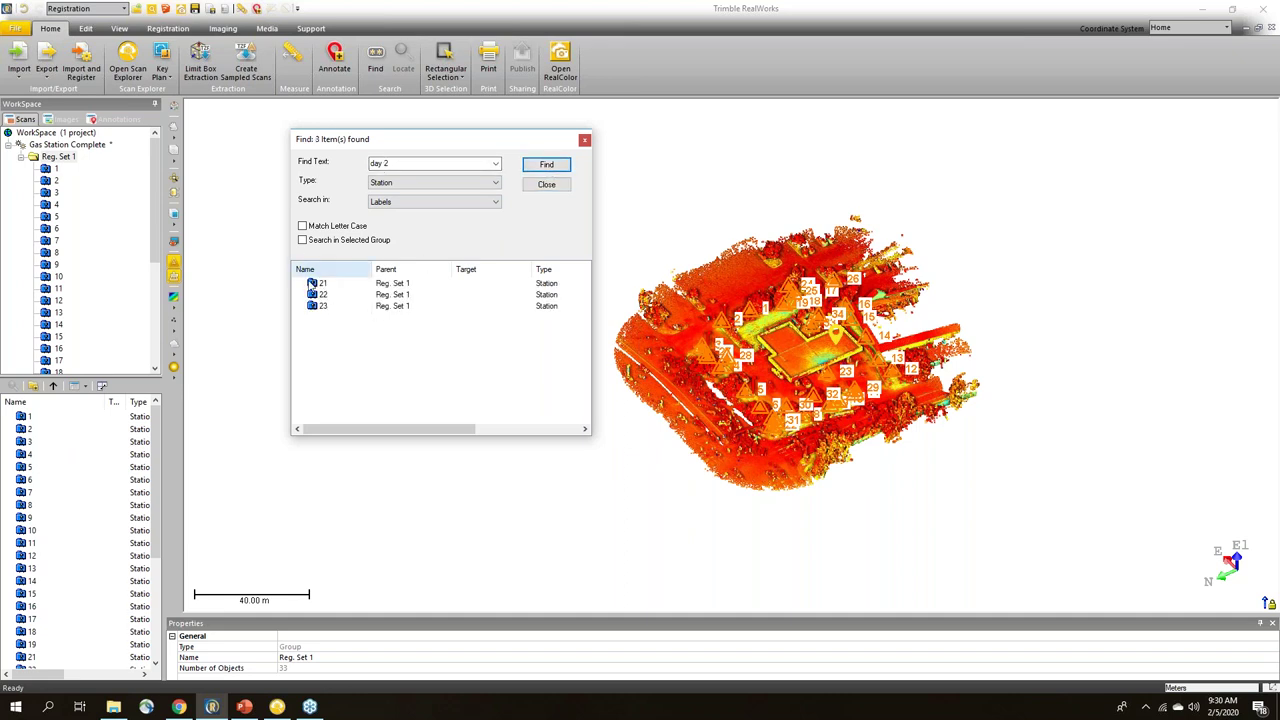
Step: View only the point clouds of the found day 2 stations 21, 22 and 23
drag(334, 328, 502, 286)
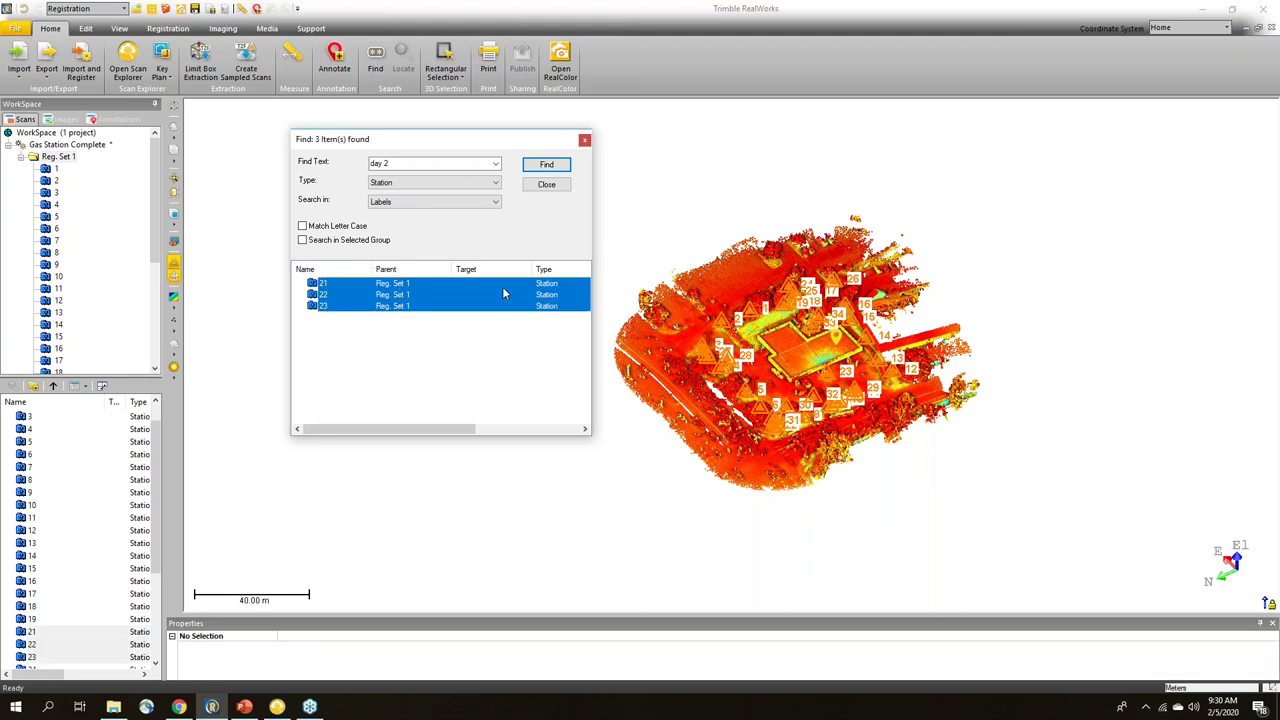
right_click(410, 297)
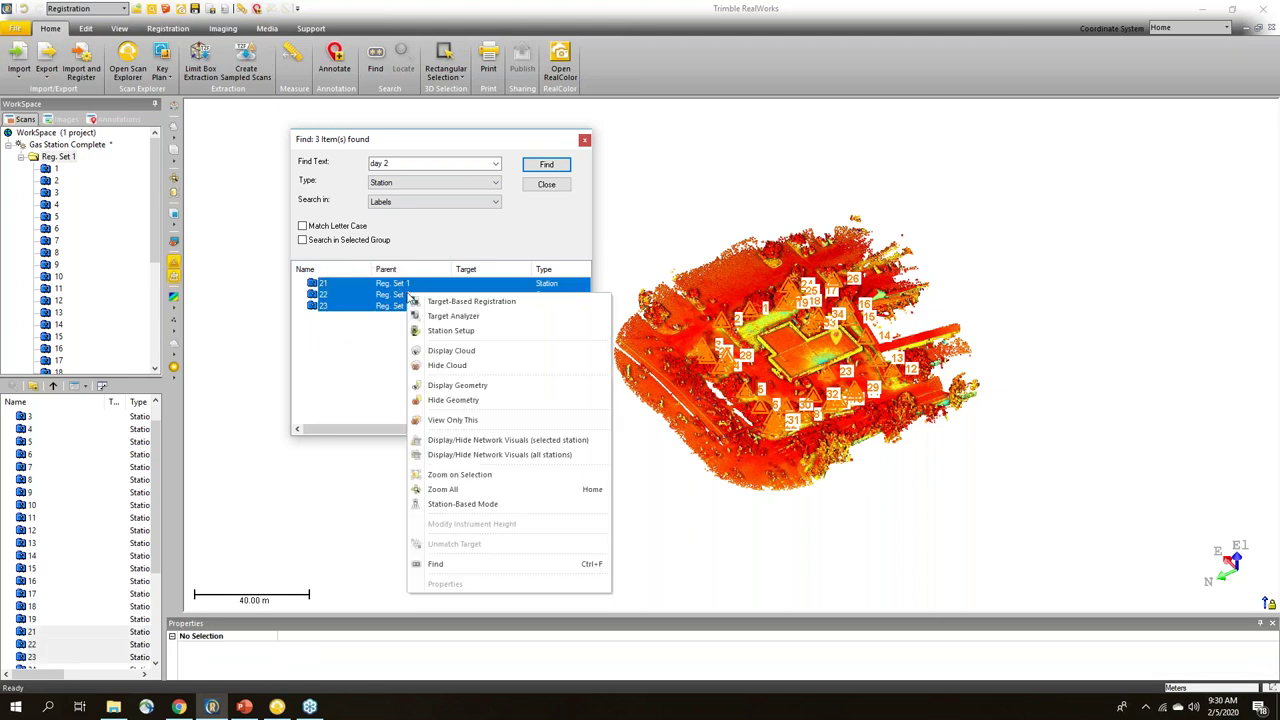
click(388, 338)
drag(388, 338, 427, 276)
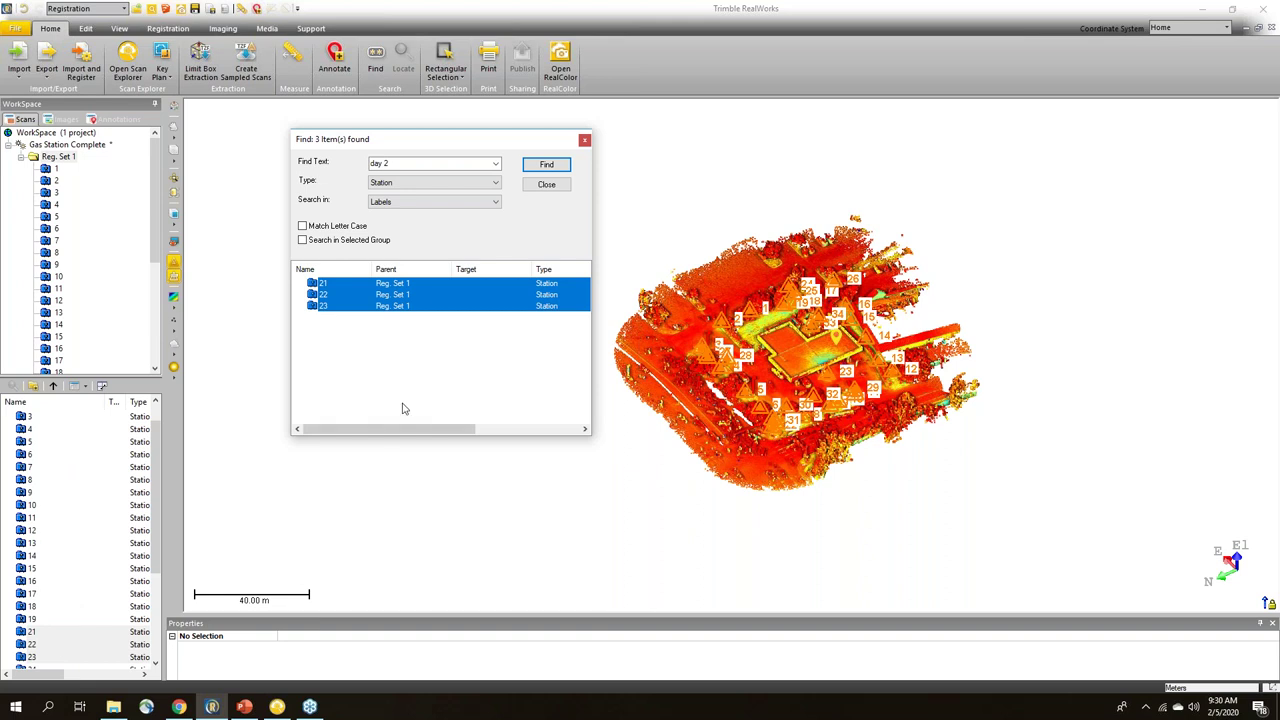
right_click(434, 309)
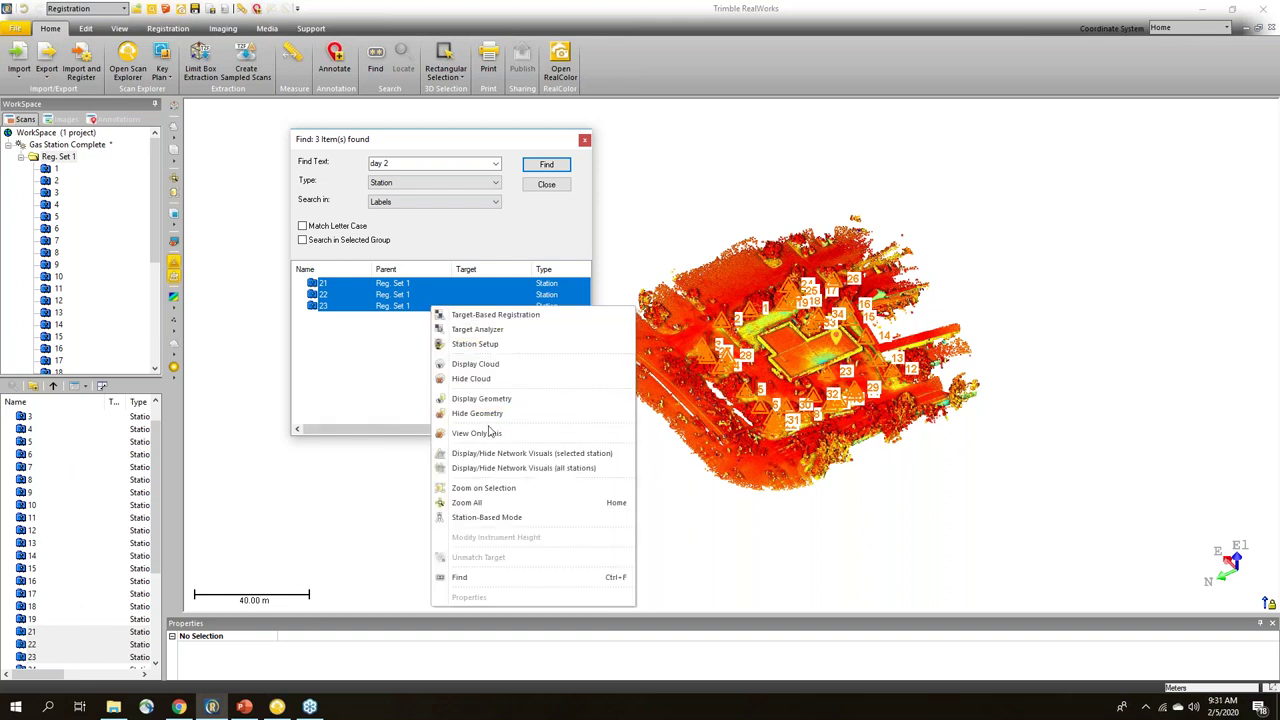
click(478, 433)
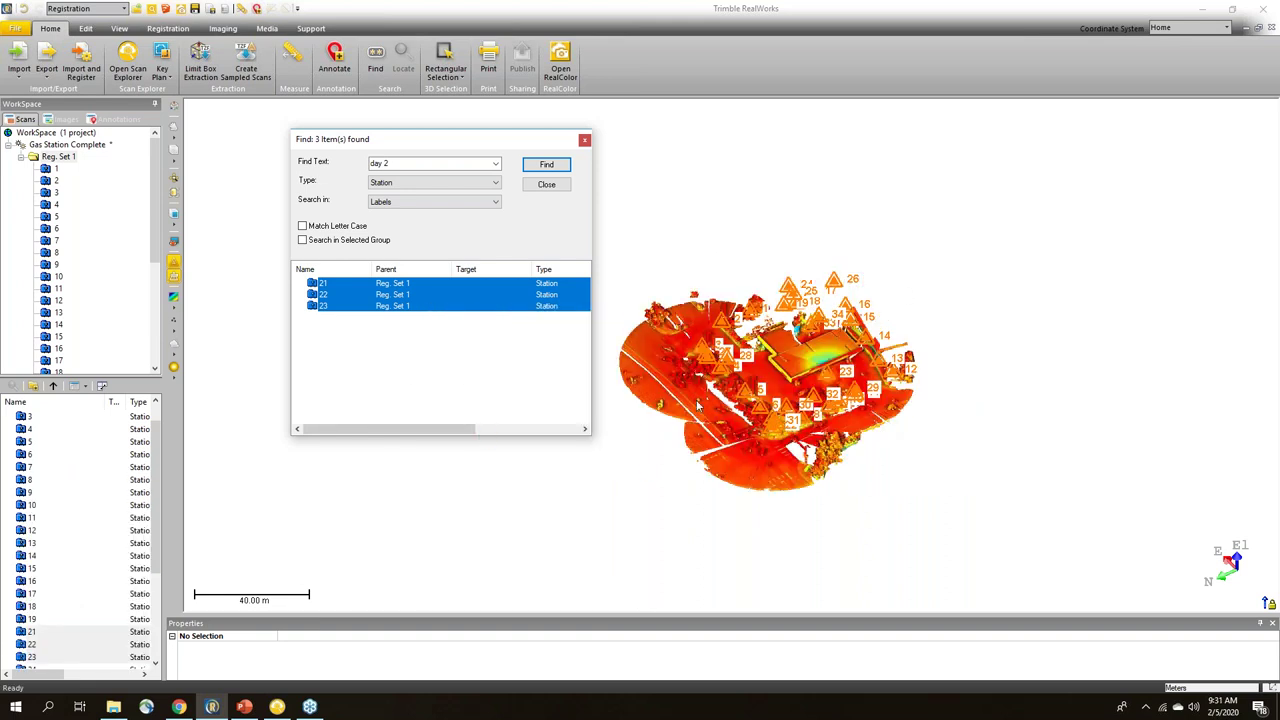
Step: Display the day 2 point clouds in Station Color and examine the area each station covers
click(174, 297)
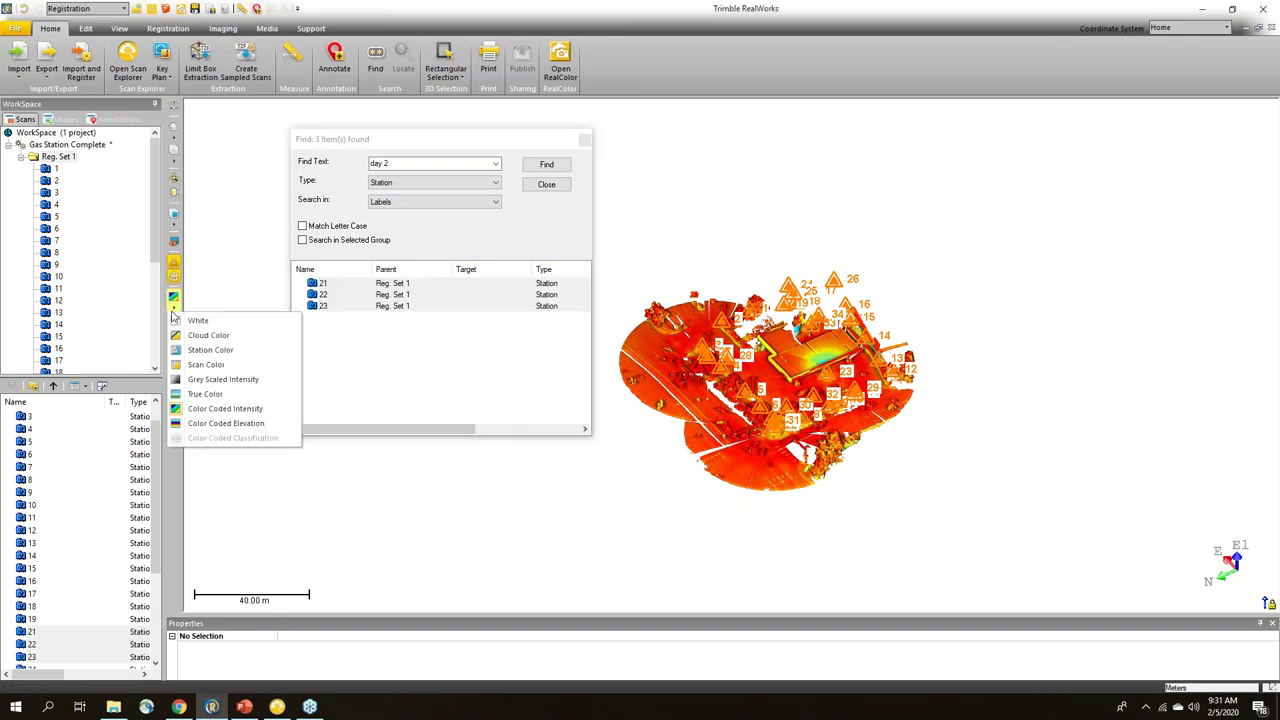
click(202, 353)
scroll(840, 425, up, 5)
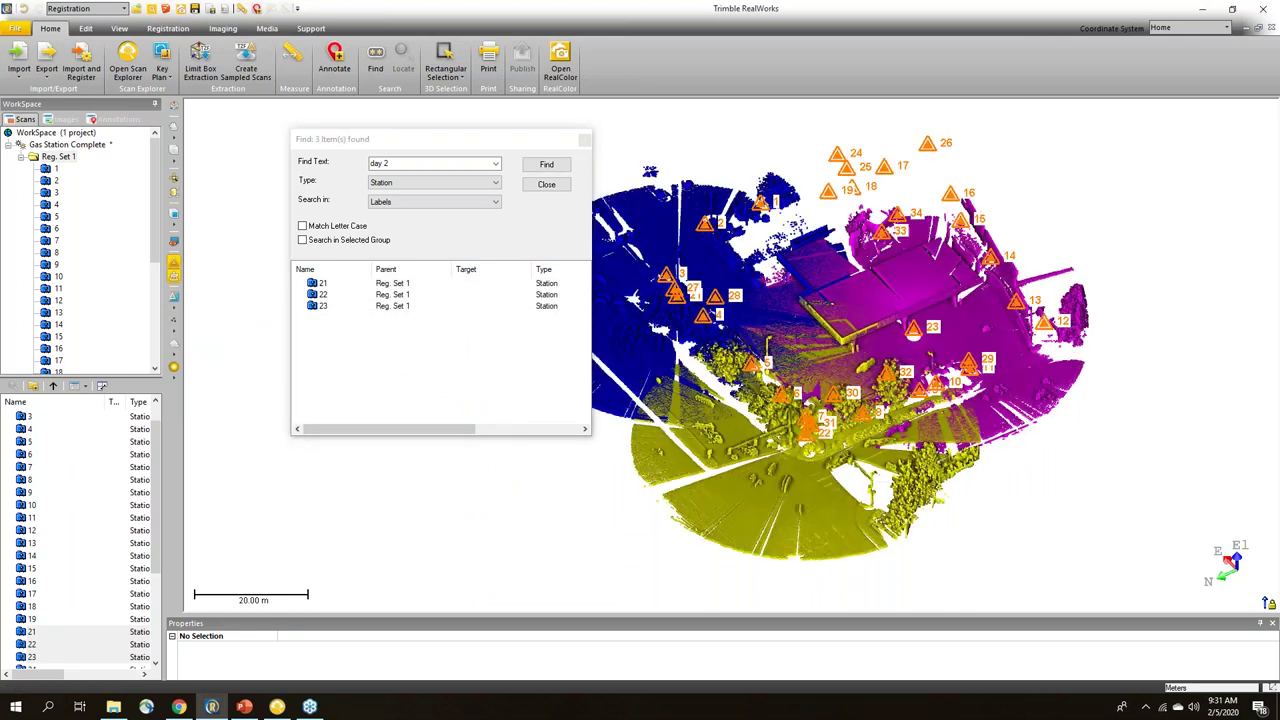
scroll(840, 425, up, 3)
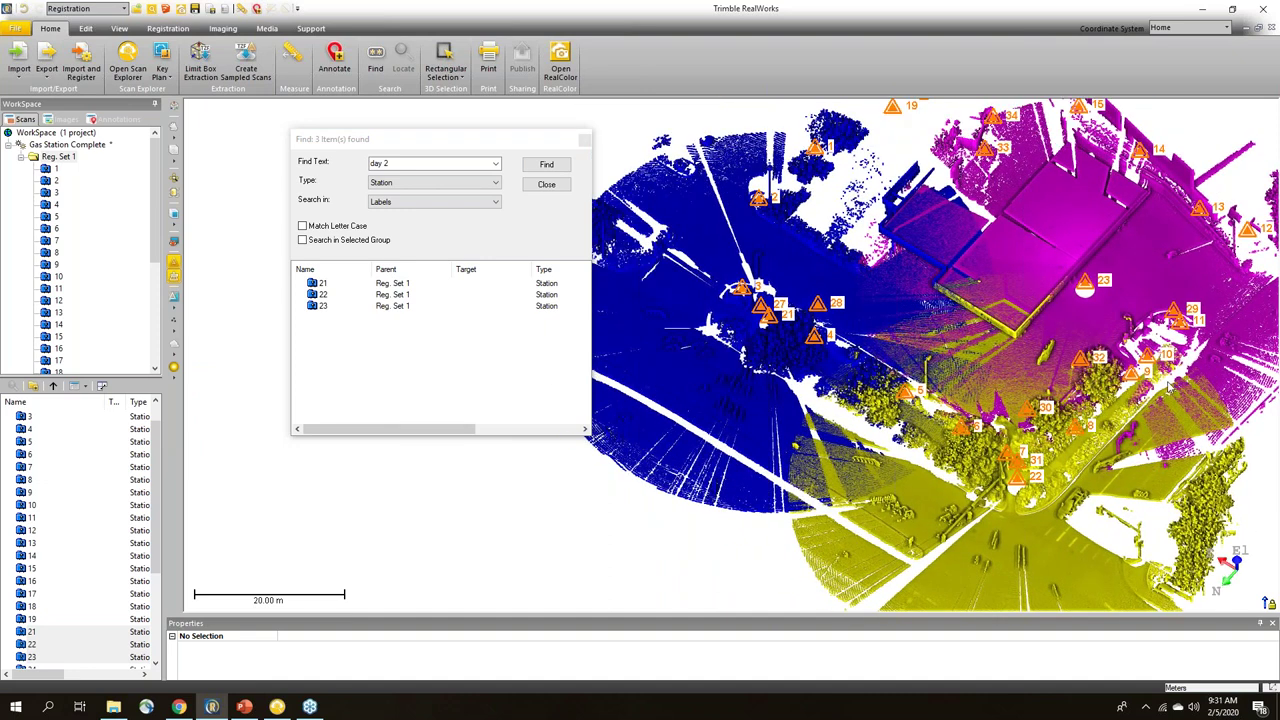
drag(1008, 427, 992, 523)
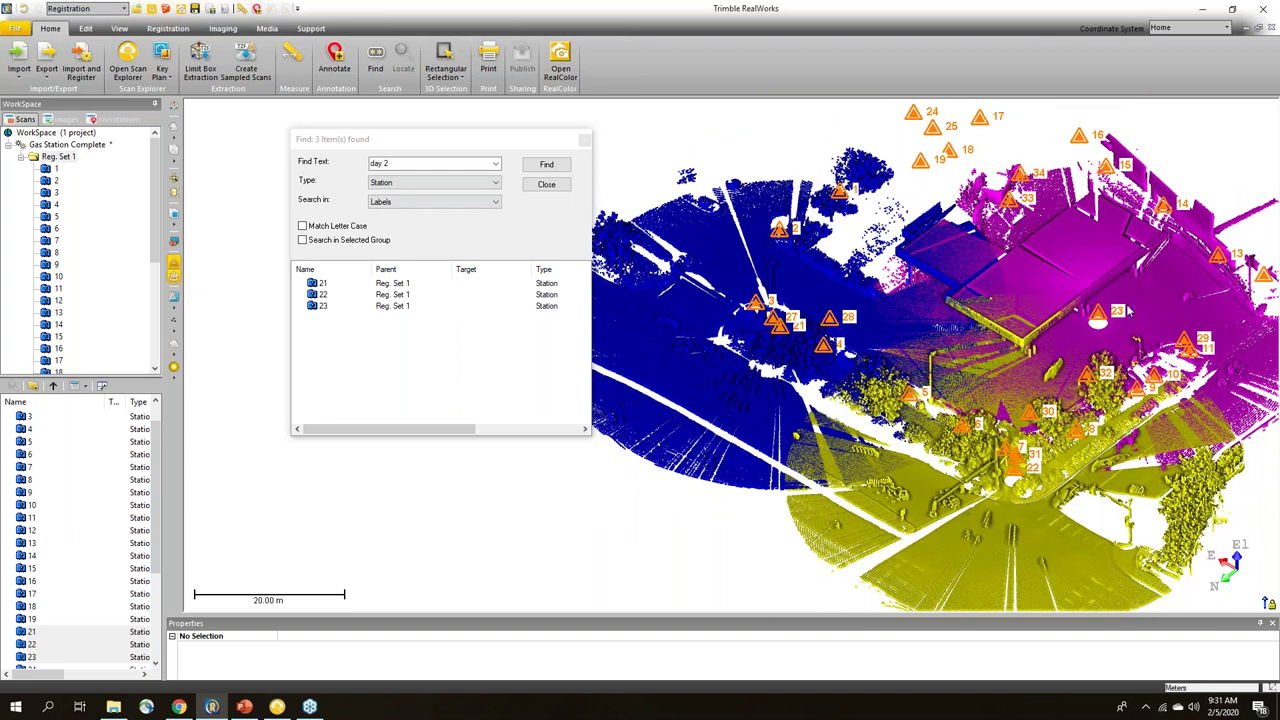
middle_drag(1002, 306, 893, 309)
Step: Search for Station items with the label "day 3"
click(414, 165)
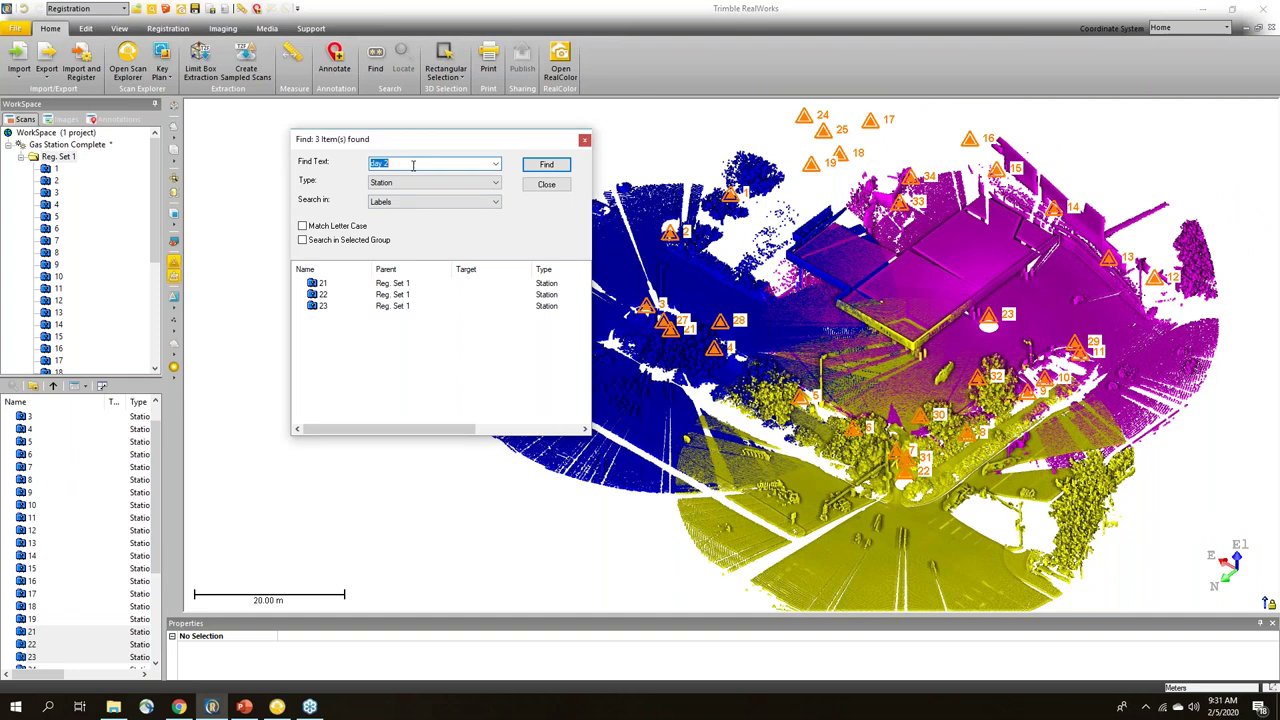
click(387, 162)
text(3)
key(Return)
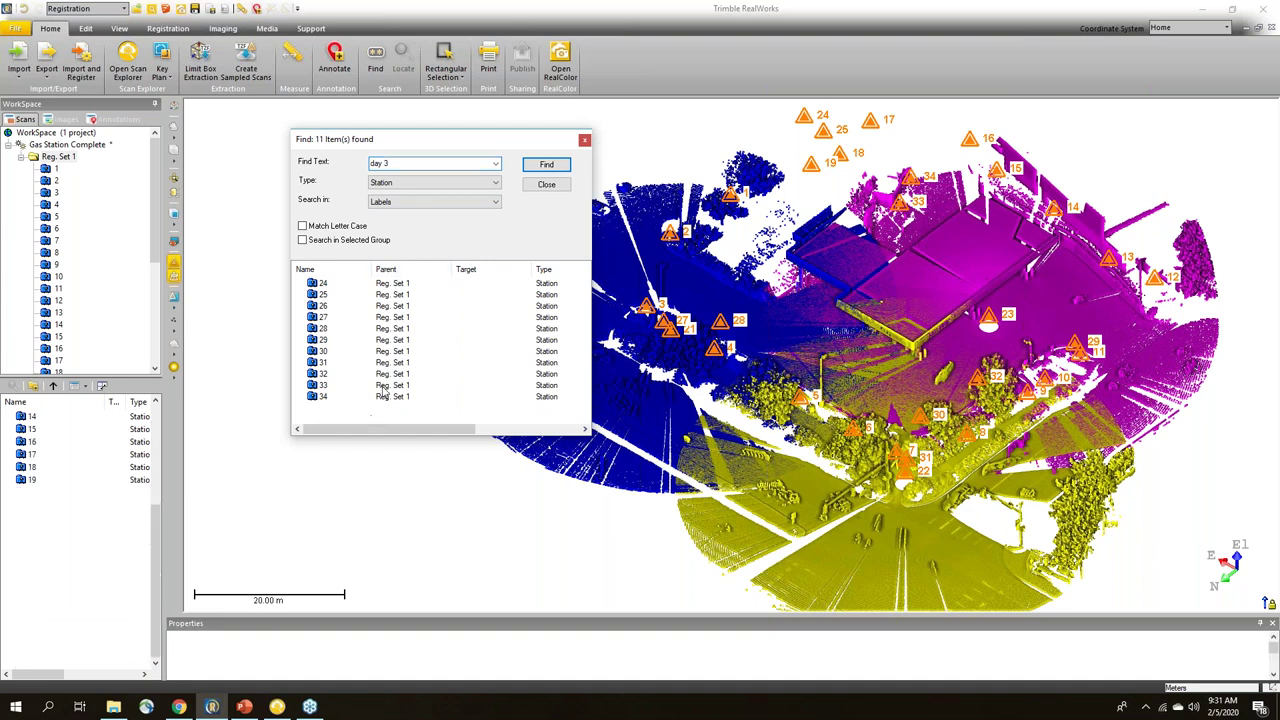
Step: View only the point clouds of the found day 3 stations 24 to 34 and close the search
drag(372, 421, 414, 286)
right_click(414, 286)
click(470, 412)
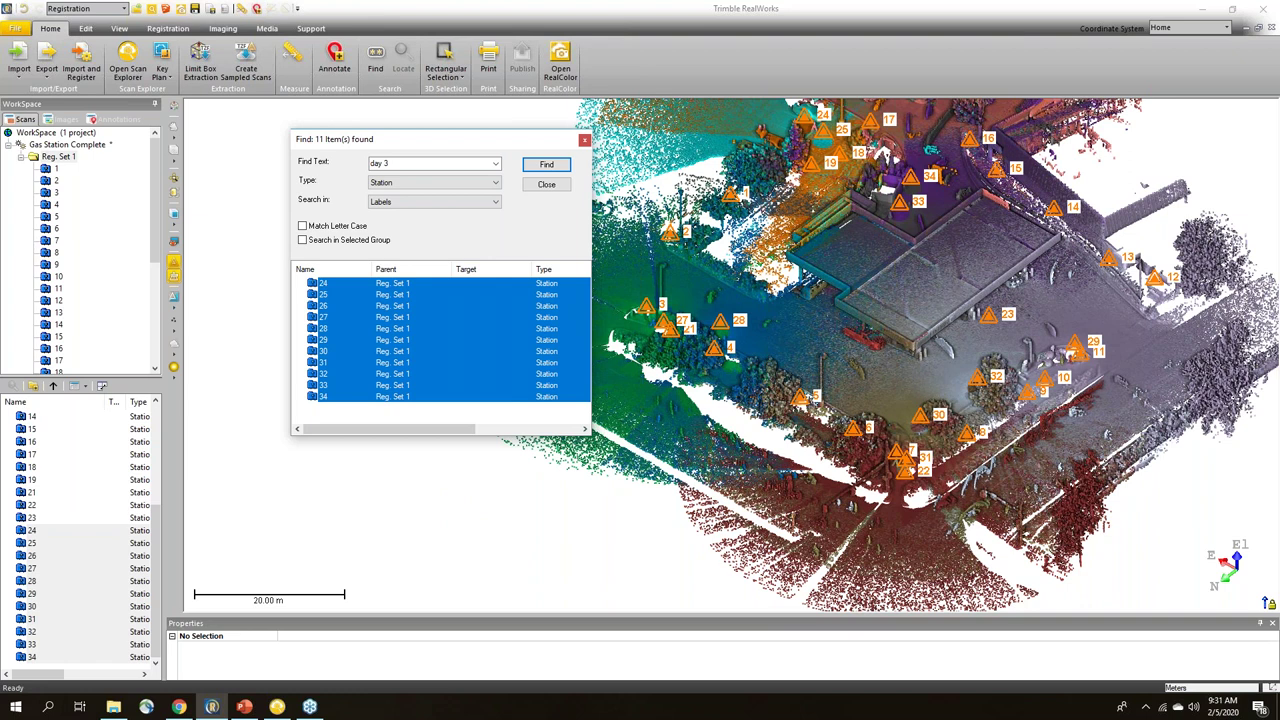
middle_drag(830, 370, 806, 401)
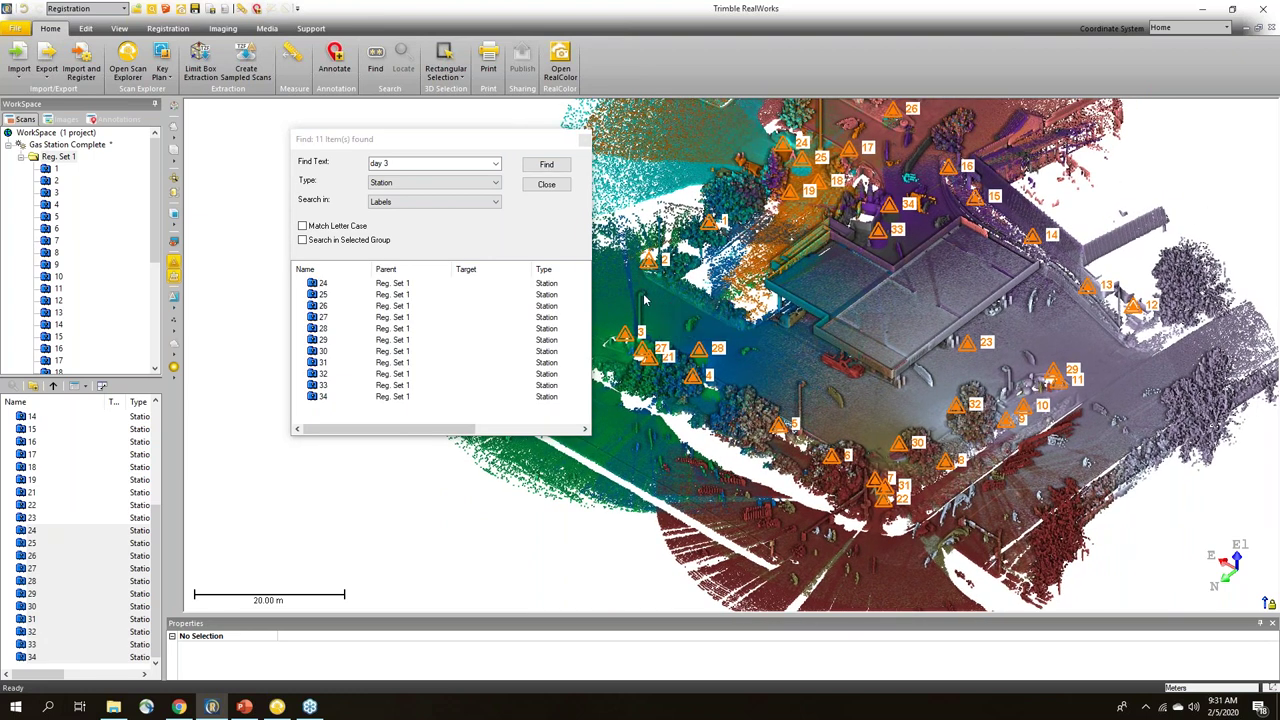
mouse_move(645, 300)
click(560, 185)
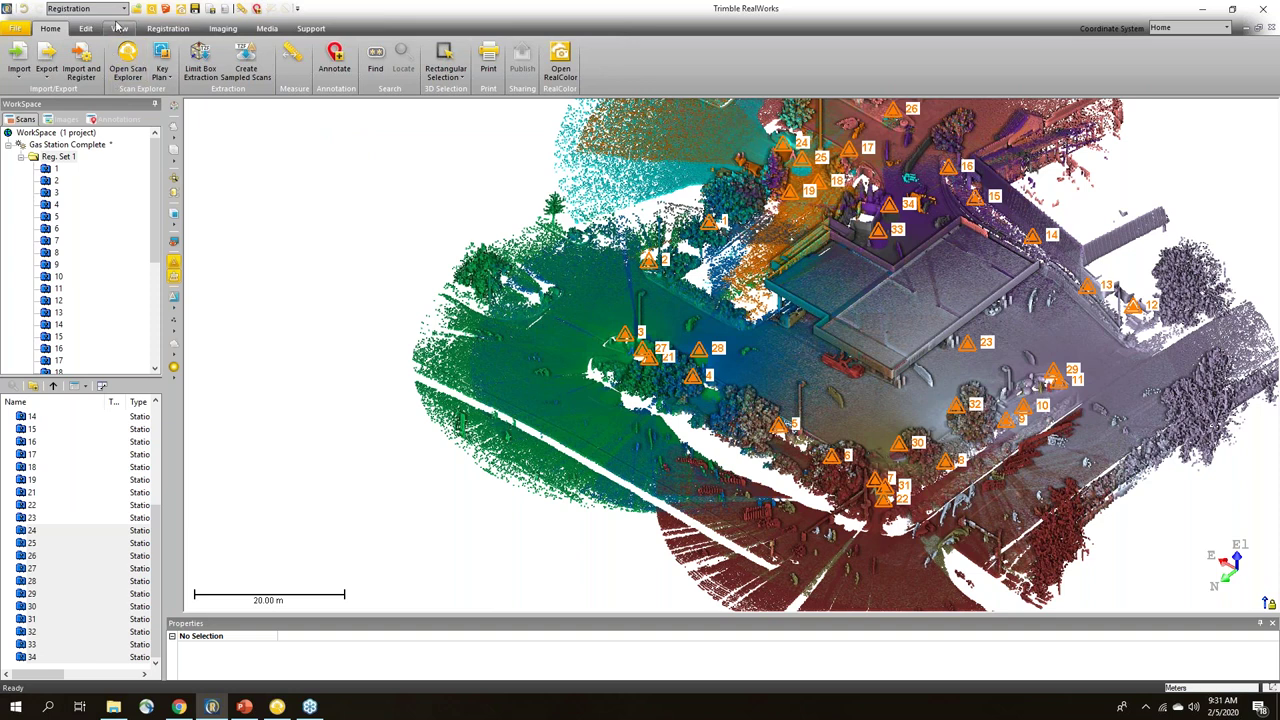
Step: Change the working mode to Production and hide the station markers over the classified gas station point cloud
click(124, 8)
click(89, 42)
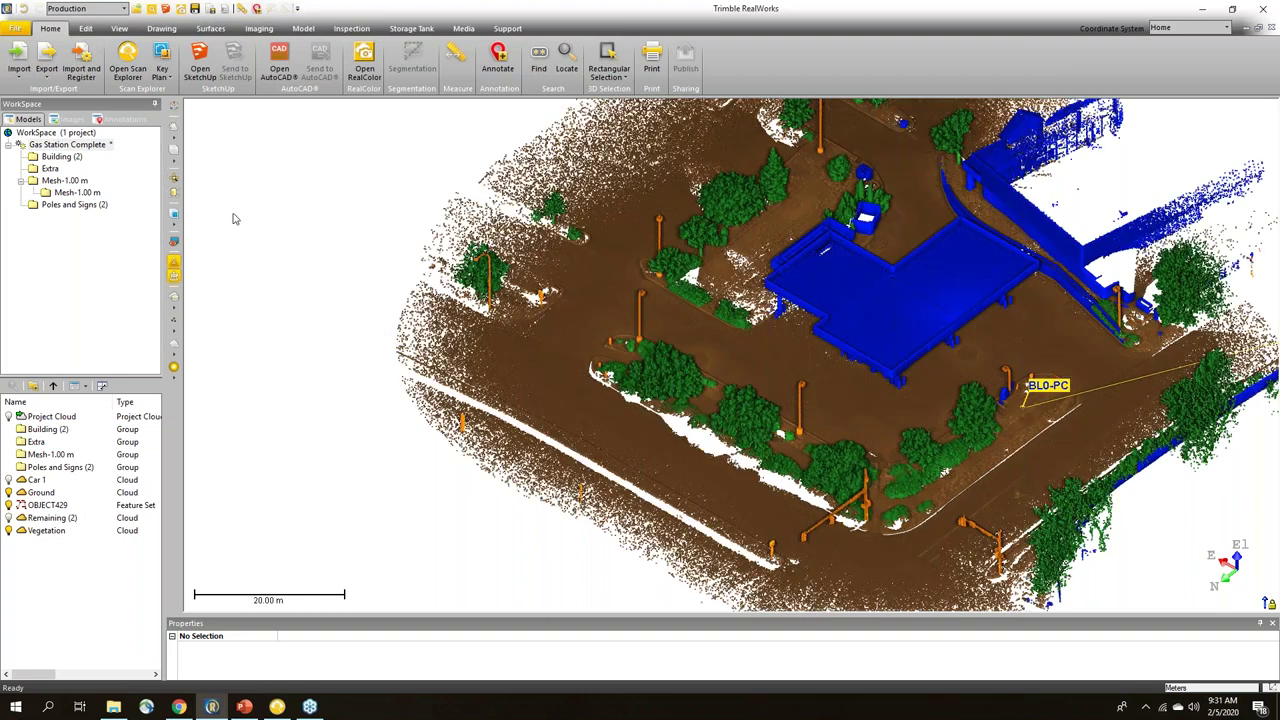
middle_drag(785, 360, 728, 352)
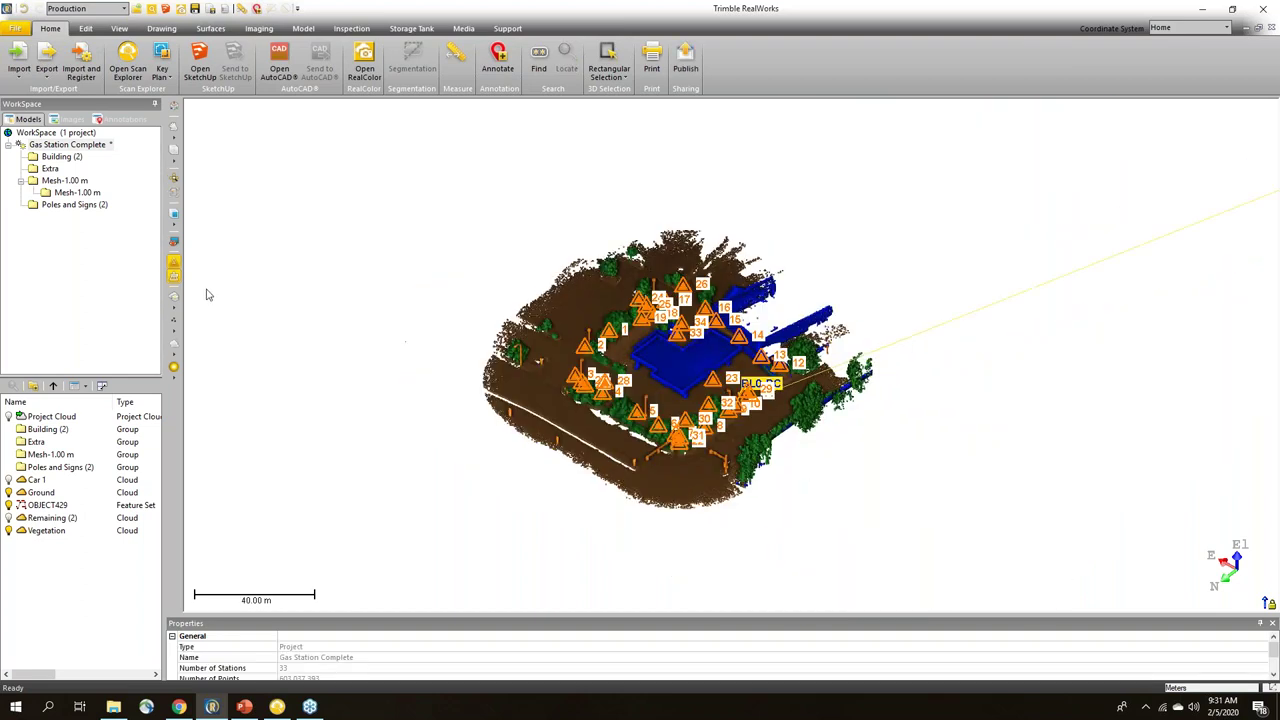
click(175, 268)
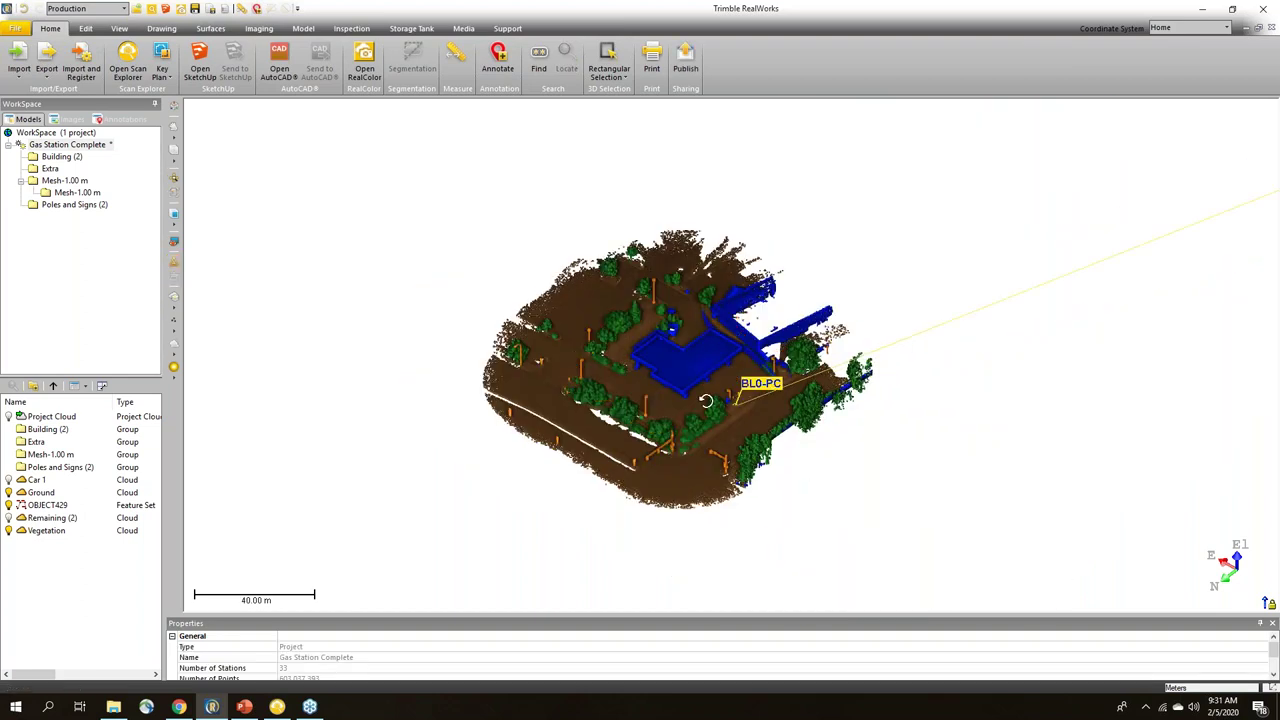
scroll(668, 392, up, 5)
middle_drag(678, 392, 727, 392)
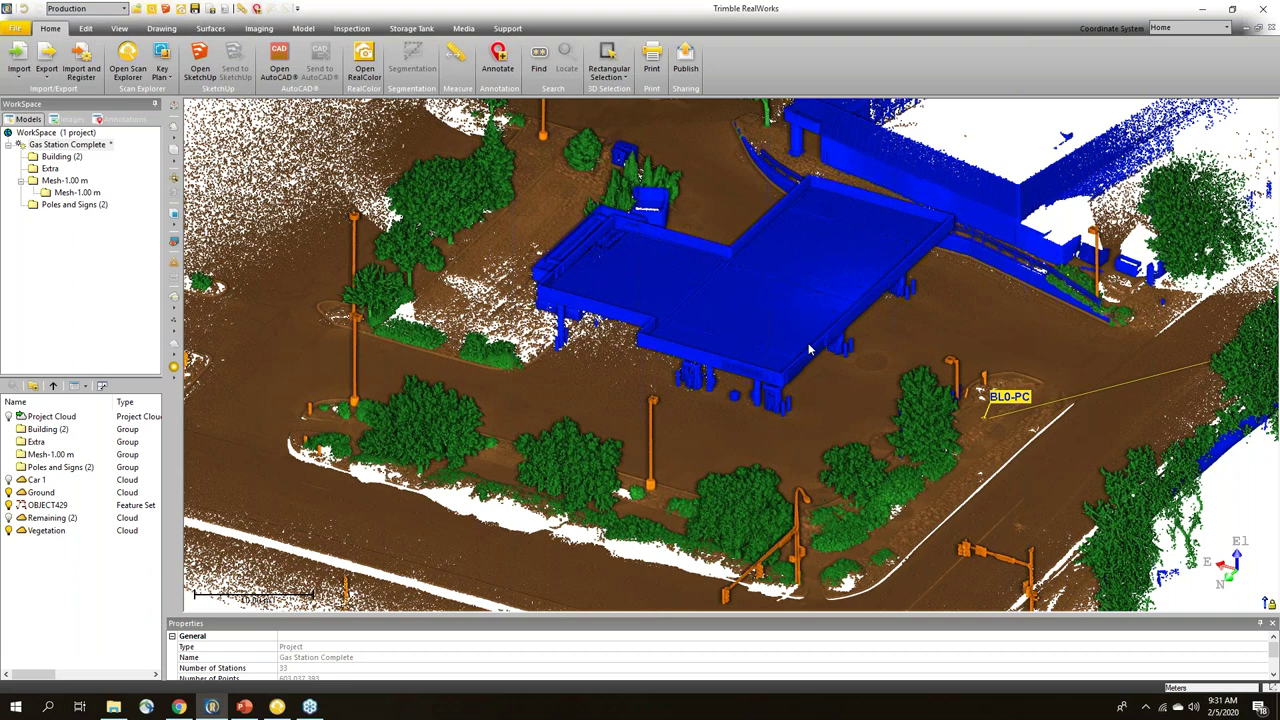
middle_drag(831, 377, 854, 408)
drag(854, 408, 809, 363)
middle_drag(790, 373, 819, 384)
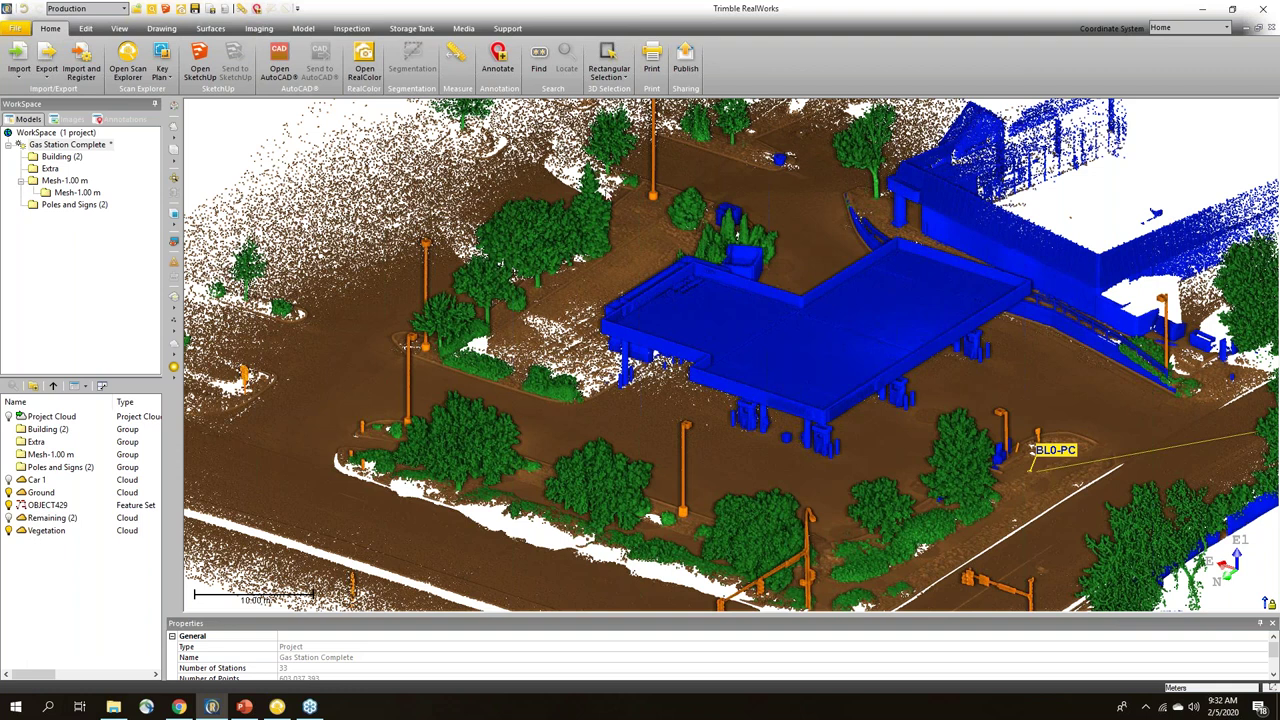
Step: Measure the vertical height of the tall light pole behind the gas station canopy, from its lamp head to the ground
click(457, 60)
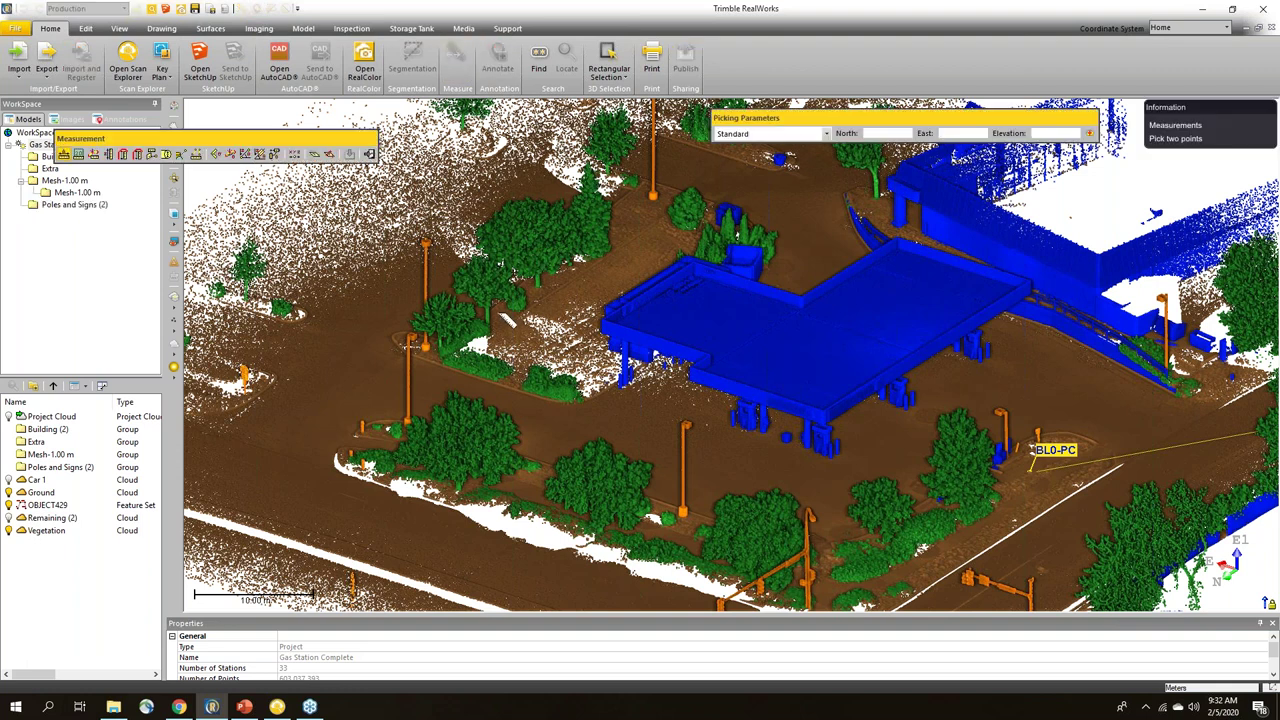
middle_drag(544, 318, 500, 434)
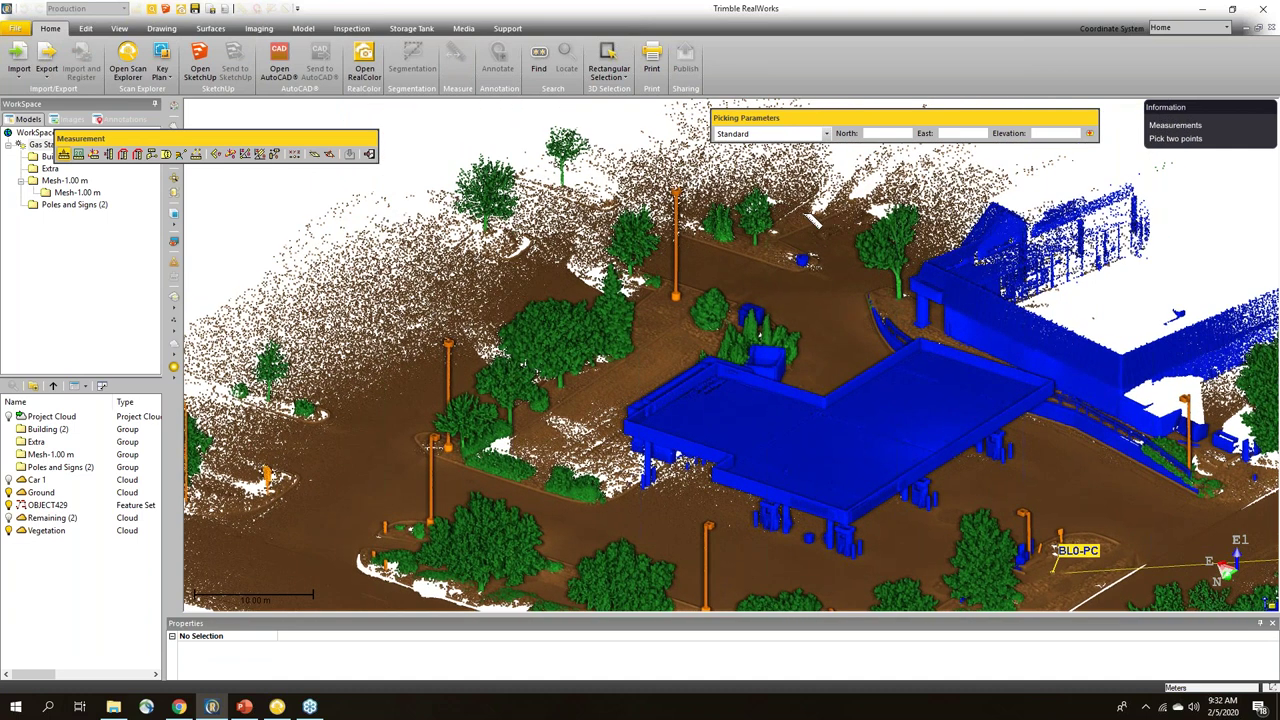
click(112, 156)
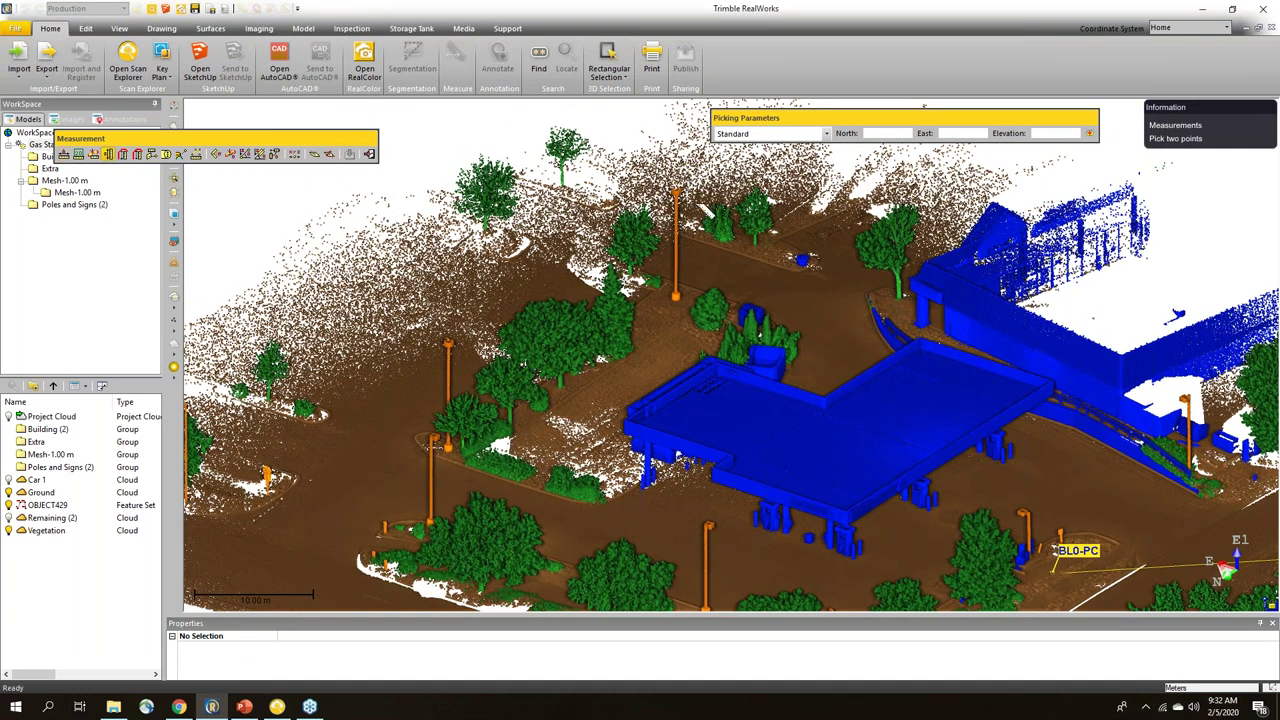
scroll(677, 195, up, 10)
drag(683, 206, 637, 217)
middle_drag(637, 217, 627, 307)
click(589, 243)
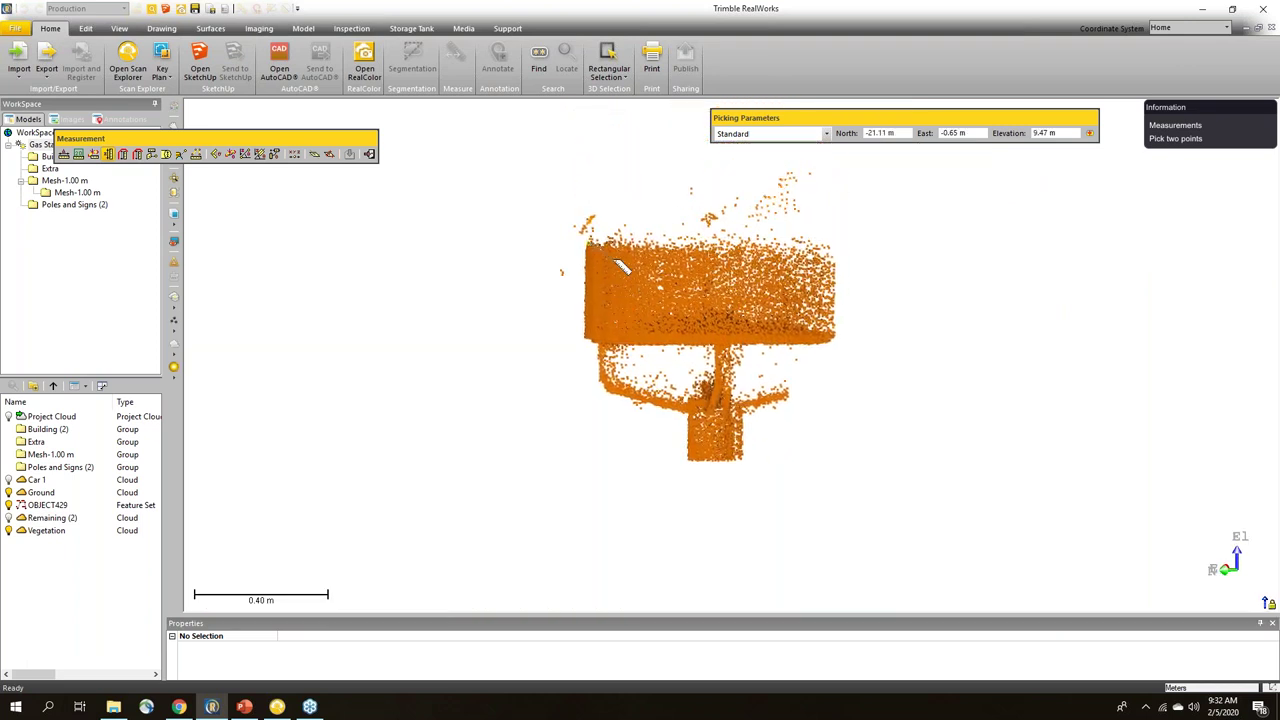
click(614, 259)
click(682, 302)
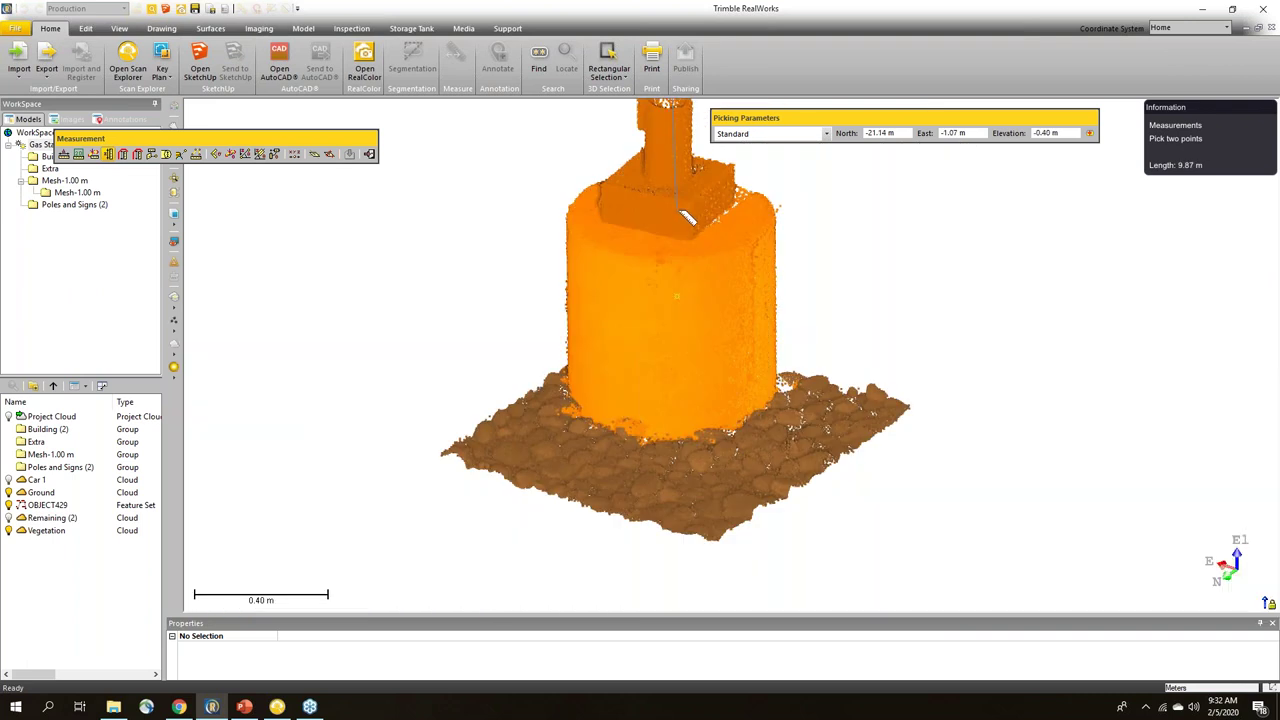
drag(721, 452, 686, 452)
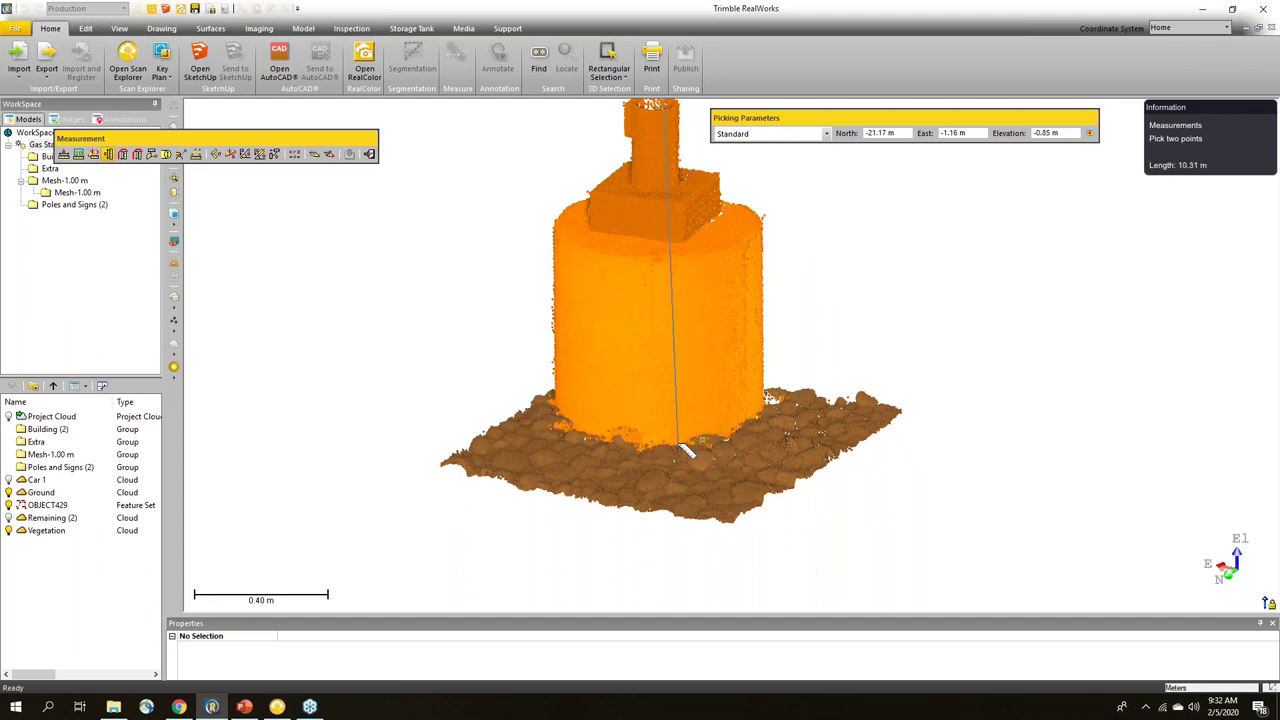
click(679, 444)
scroll(688, 404, down, 8)
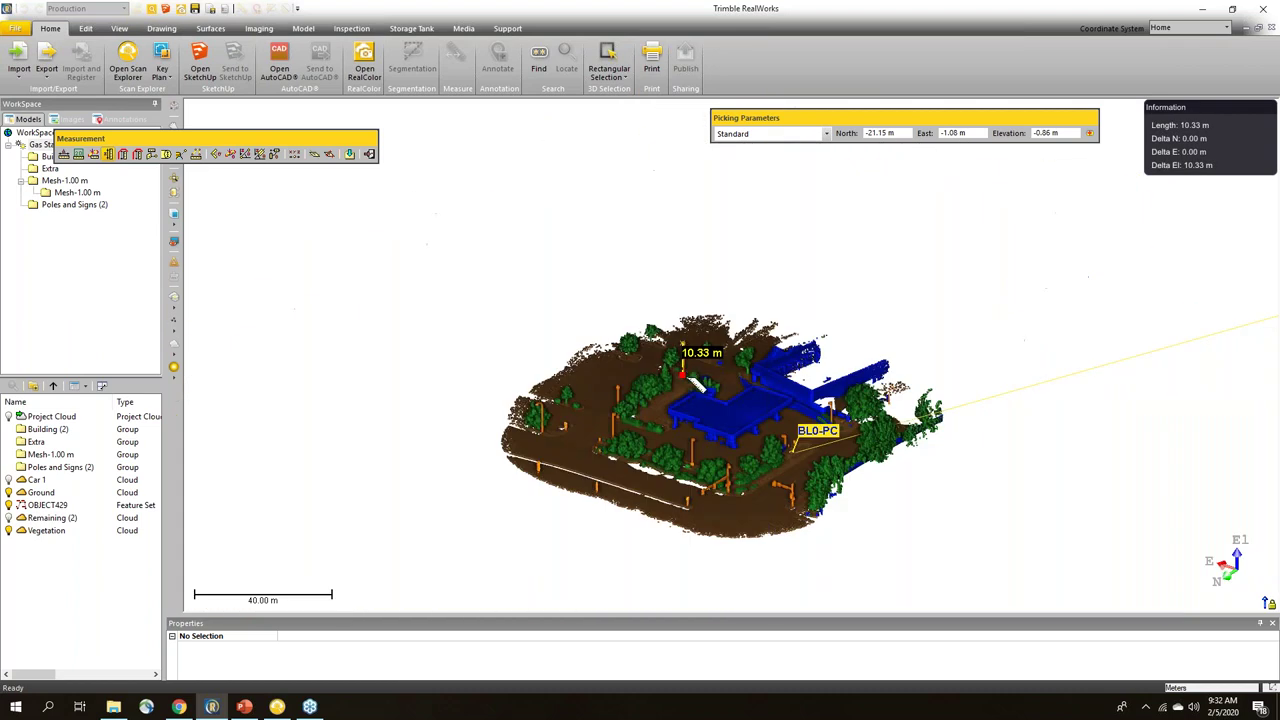
Step: Measure the vertical height of the light pole beside the tree row, from its lamp head to the ground at its base
scroll(695, 384, up, 8)
middle_drag(684, 348, 732, 330)
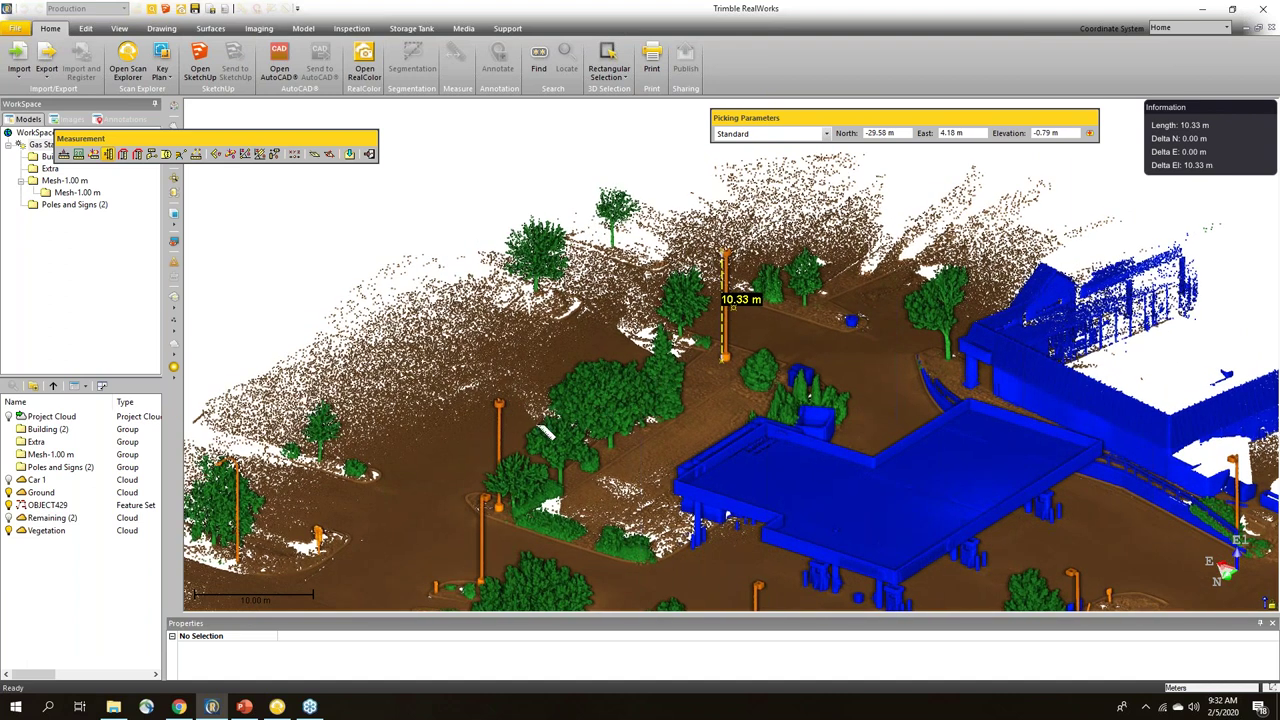
scroll(499, 403, up, 8)
drag(495, 416, 489, 409)
click(638, 340)
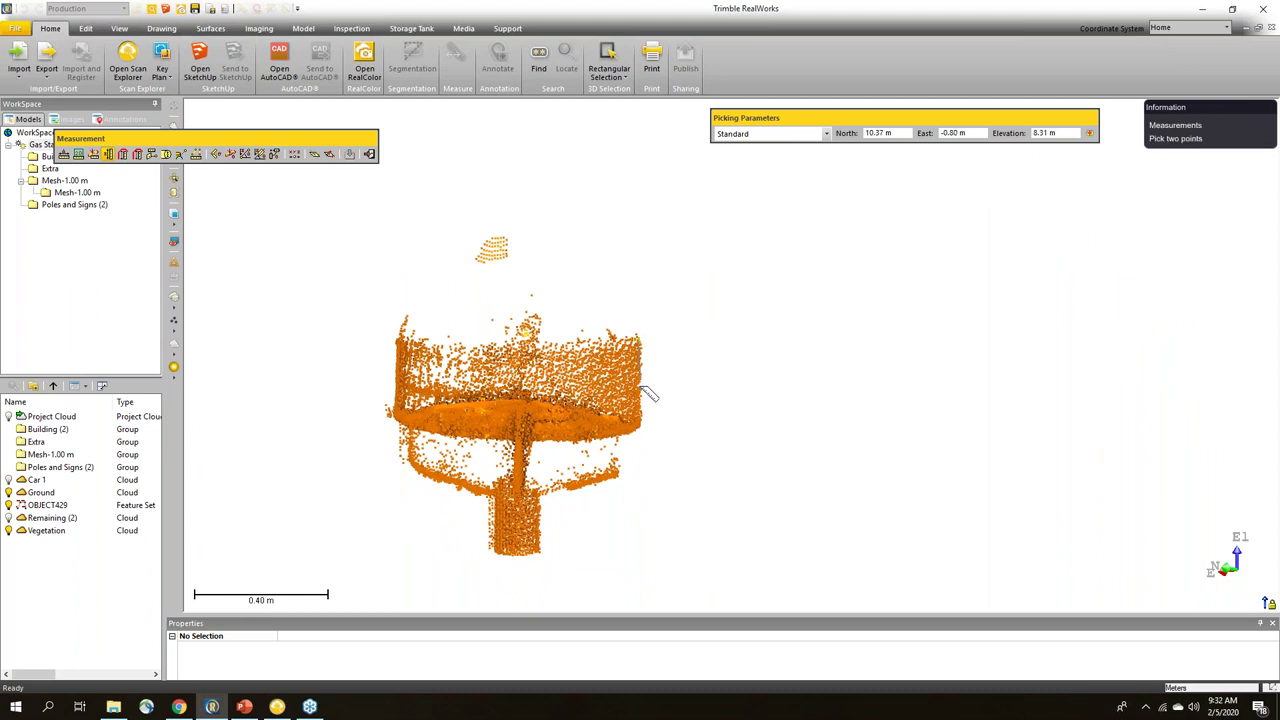
scroll(621, 447, down, 8)
scroll(497, 508, up, 8)
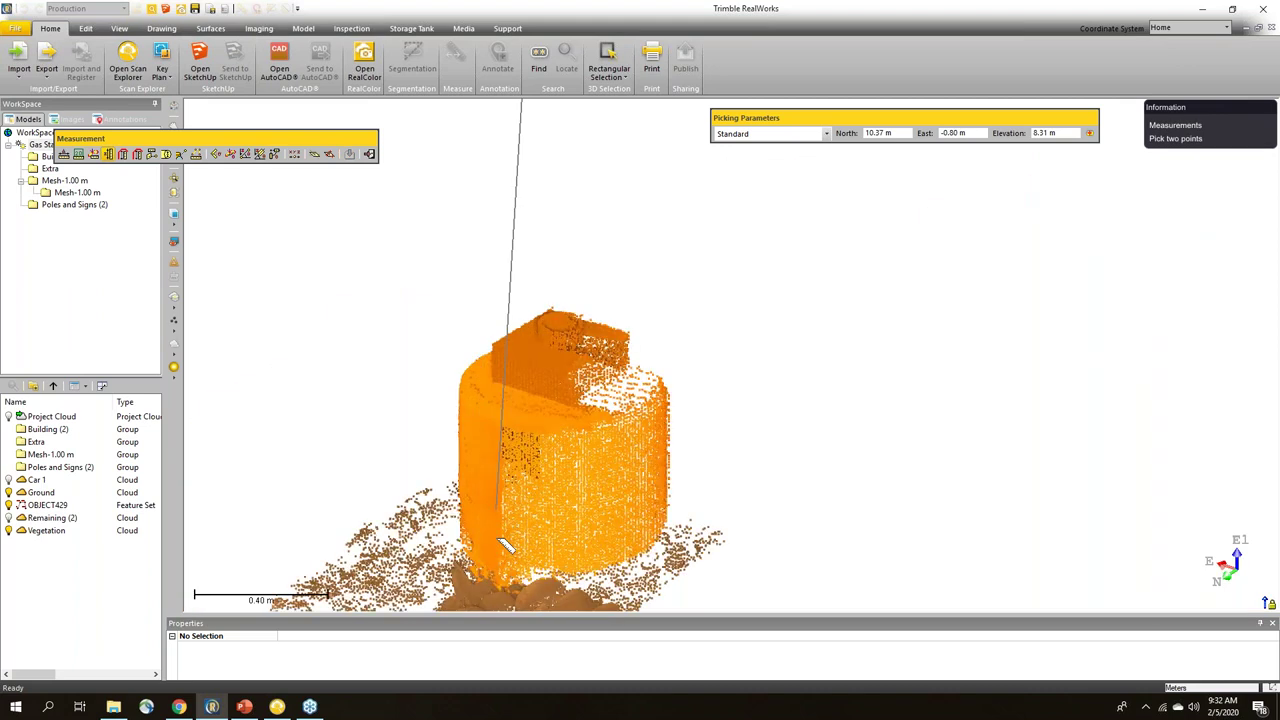
middle_drag(524, 512, 571, 405)
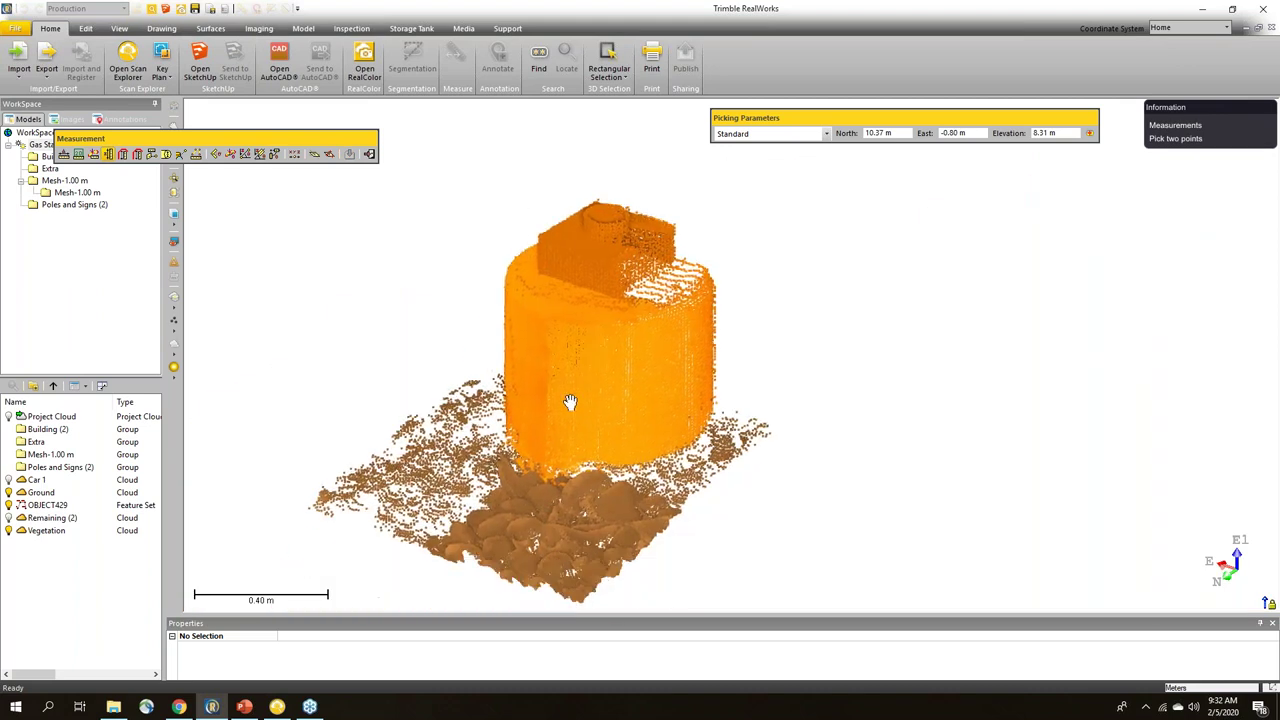
click(521, 457)
scroll(515, 456, down, 4)
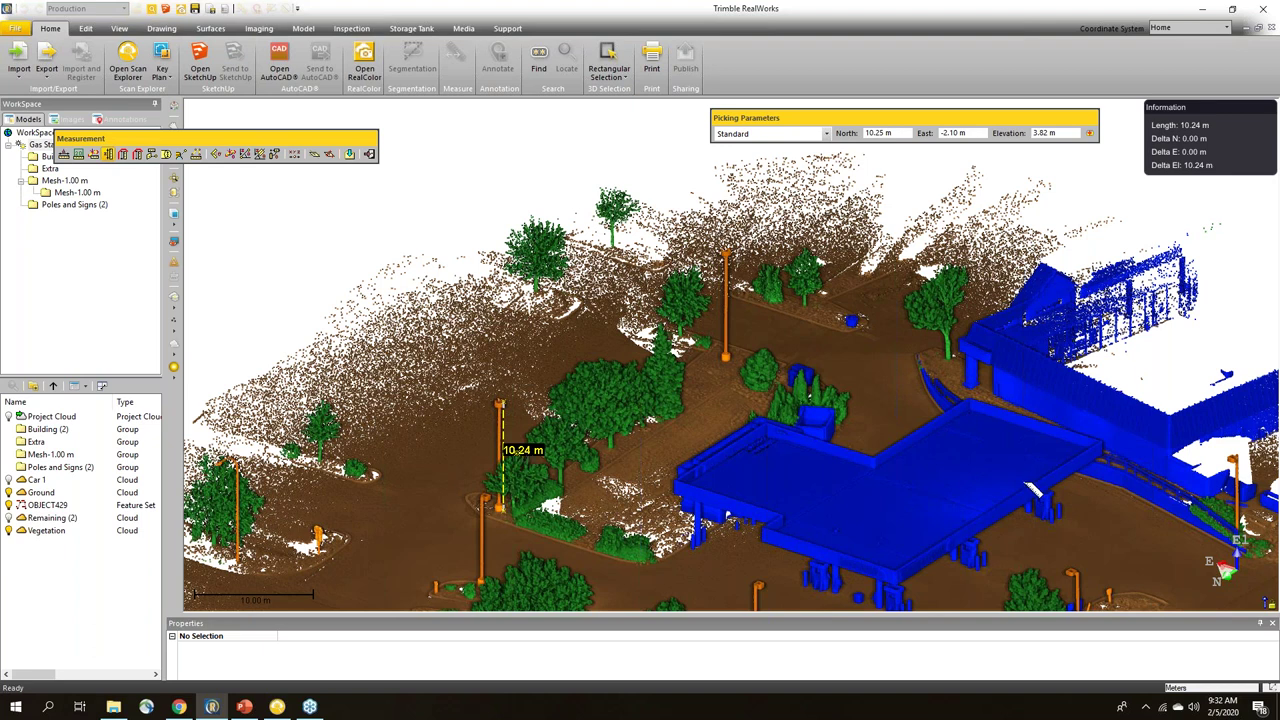
Step: Switch to horizontal distance measurement with the pump islands under the Safeway canopy in view
middle_drag(936, 422, 830, 344)
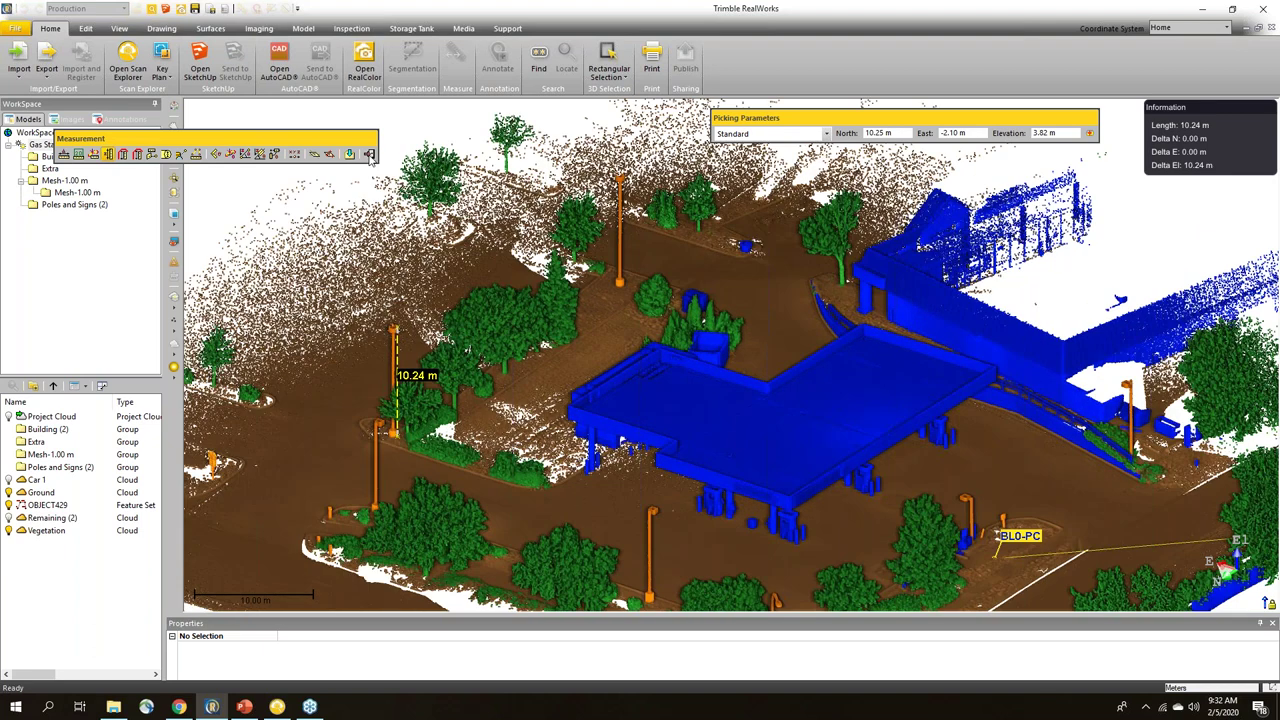
mouse_move(708, 413)
mouse_down()
mouse_move(689, 409)
mouse_move(798, 495)
mouse_up()
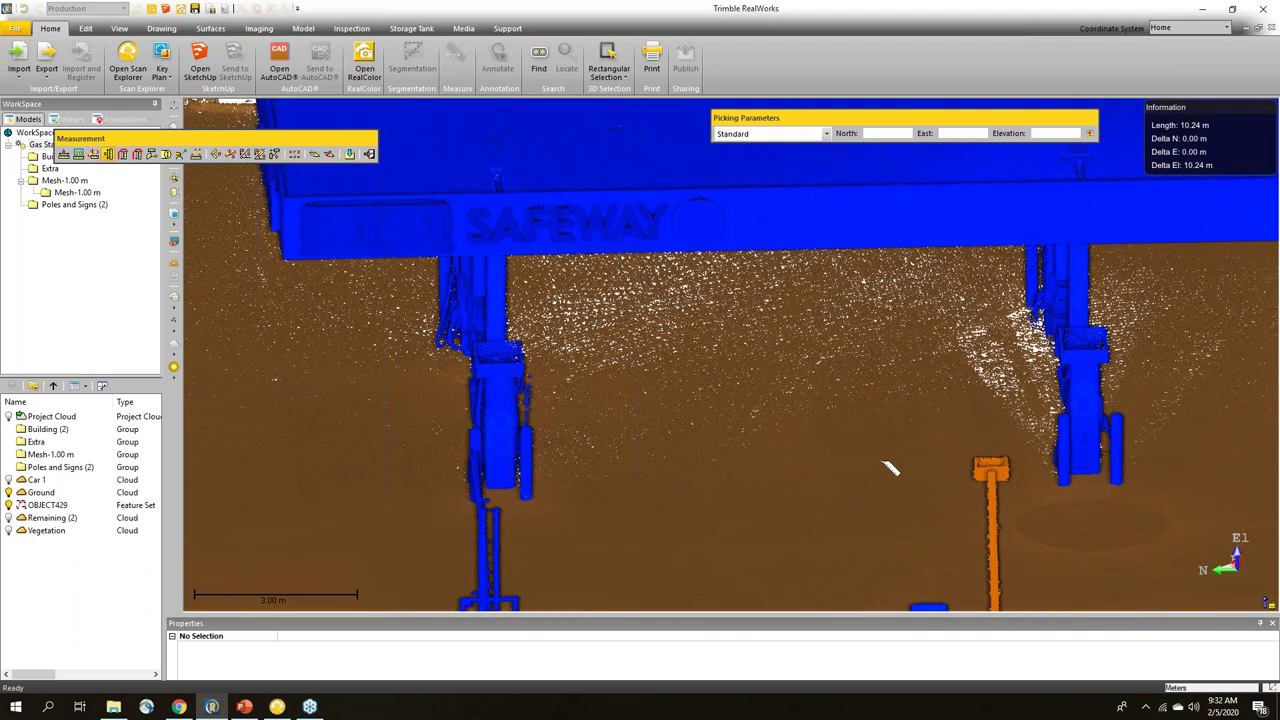
click(93, 153)
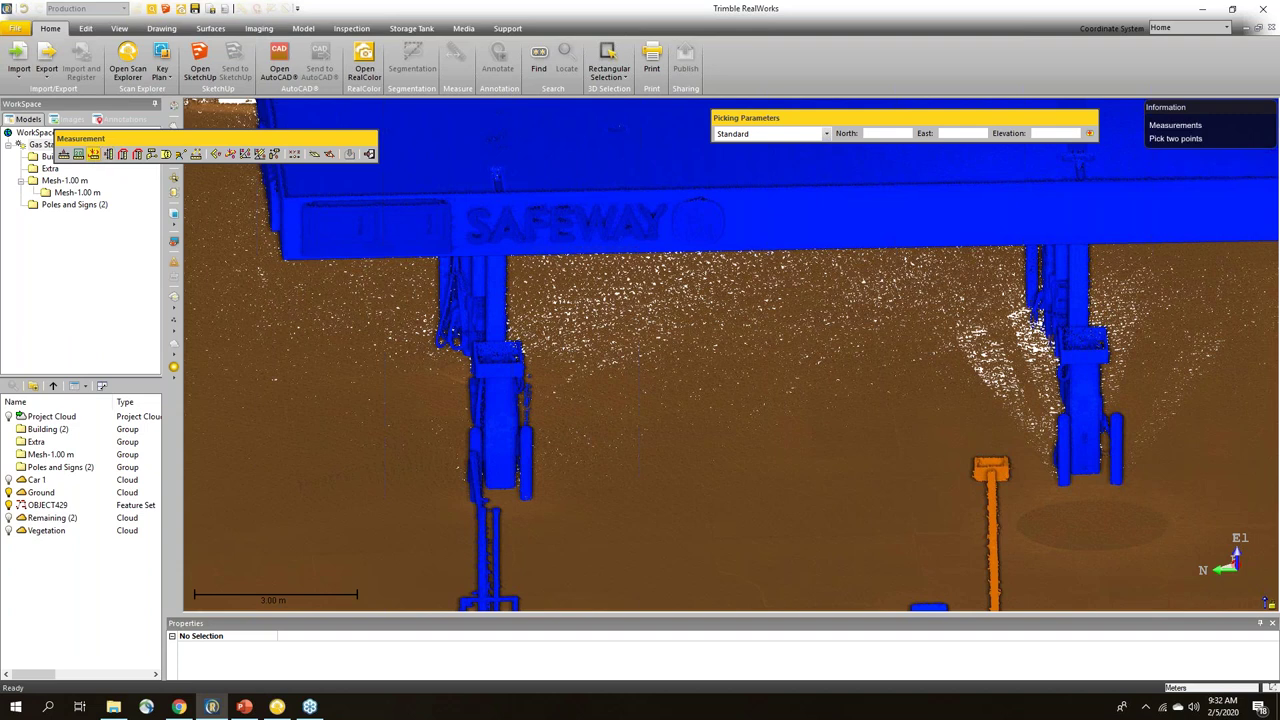
click(530, 483)
scroll(530, 483, up, 5)
scroll(530, 483, down, 5)
scroll(530, 497, up, 5)
mouse_move(532, 499)
mouse_down()
mouse_move(546, 480)
mouse_move(534, 514)
mouse_up()
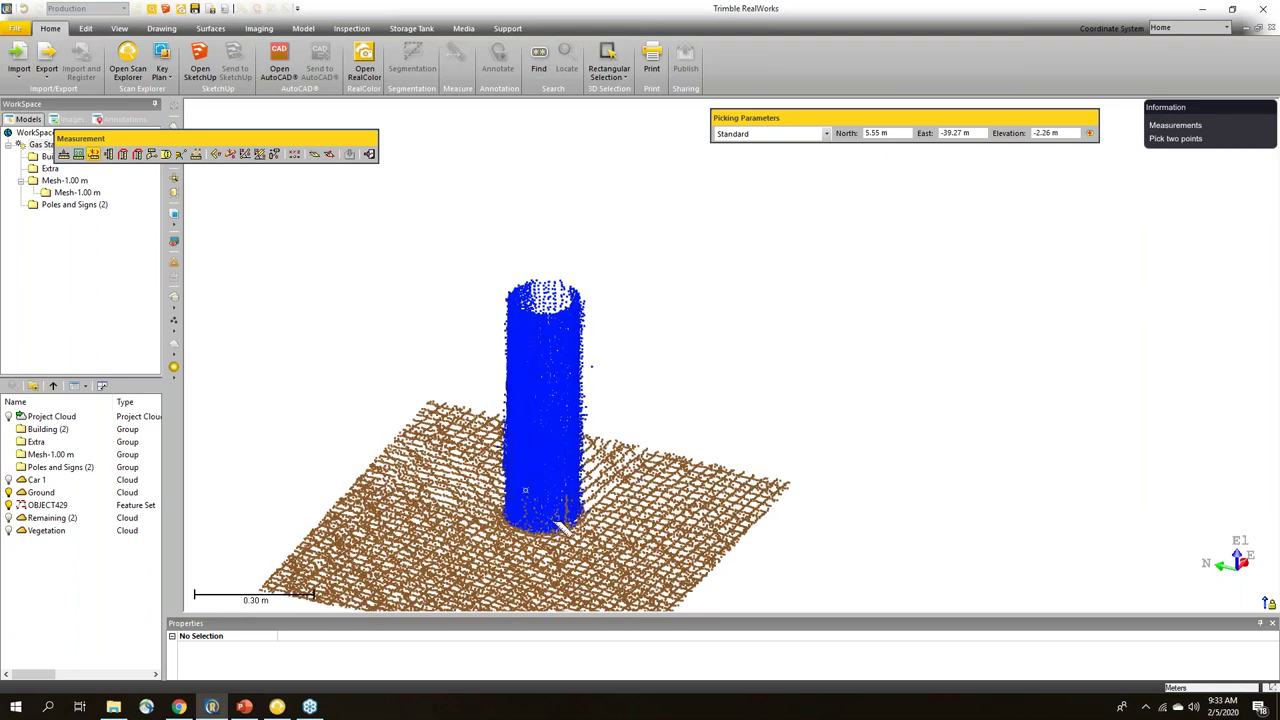
scroll(651, 533, down, 5)
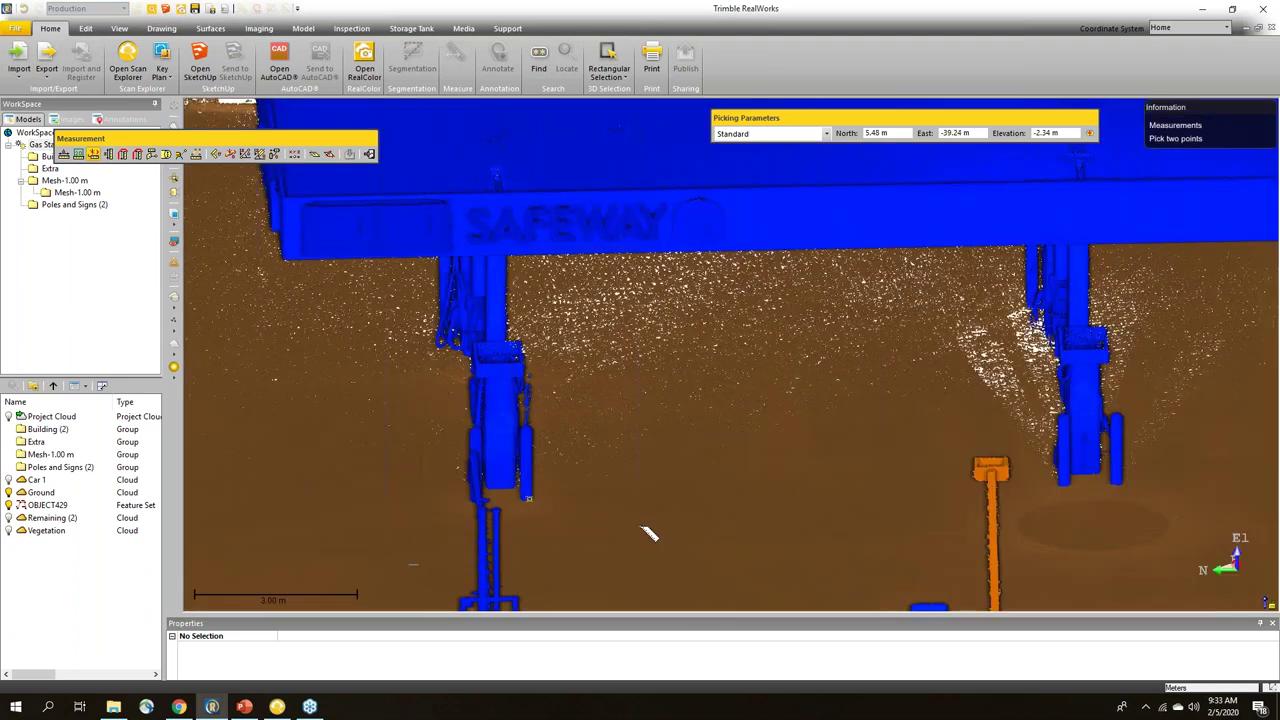
click(546, 501)
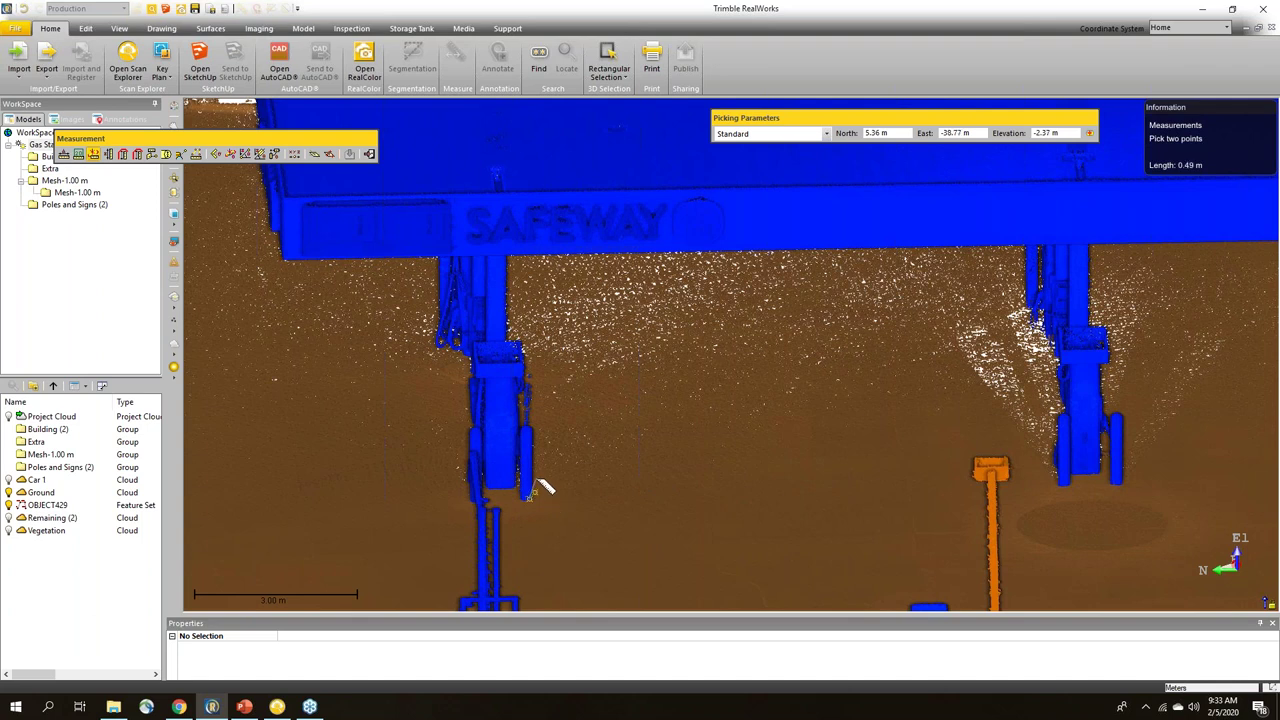
scroll(545, 487, up, 5)
click(548, 513)
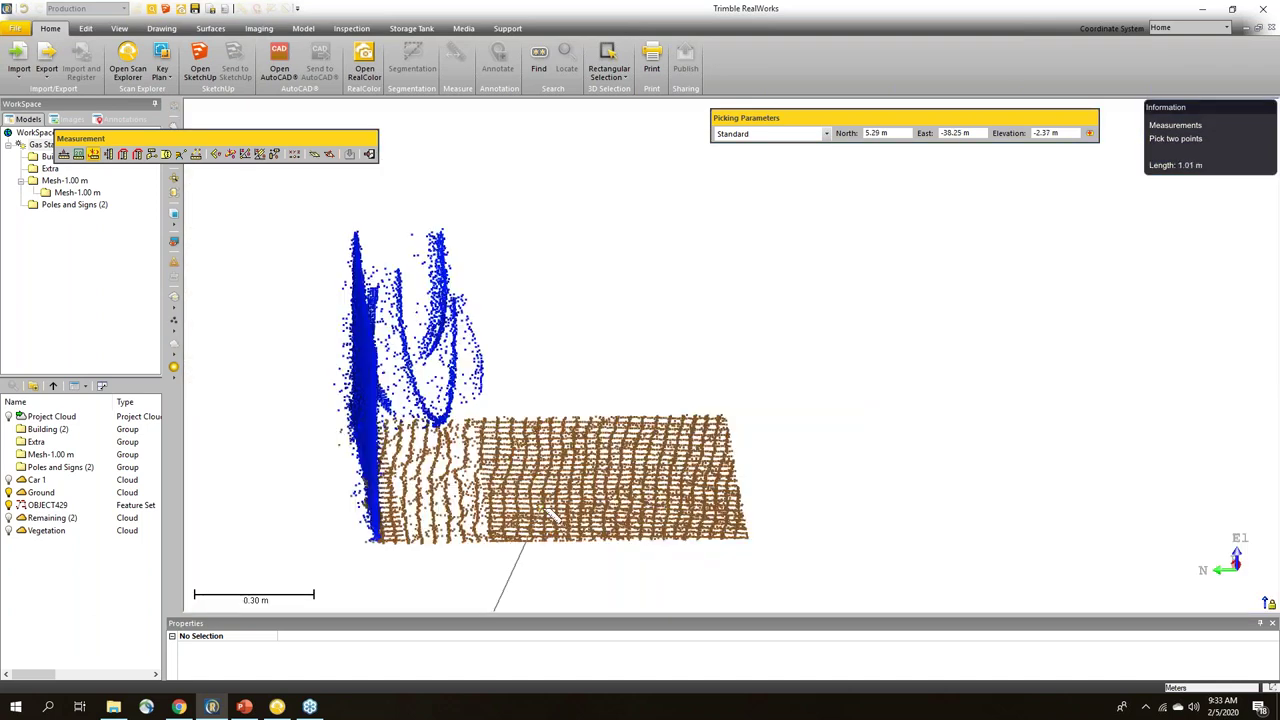
scroll(548, 513, up, 3)
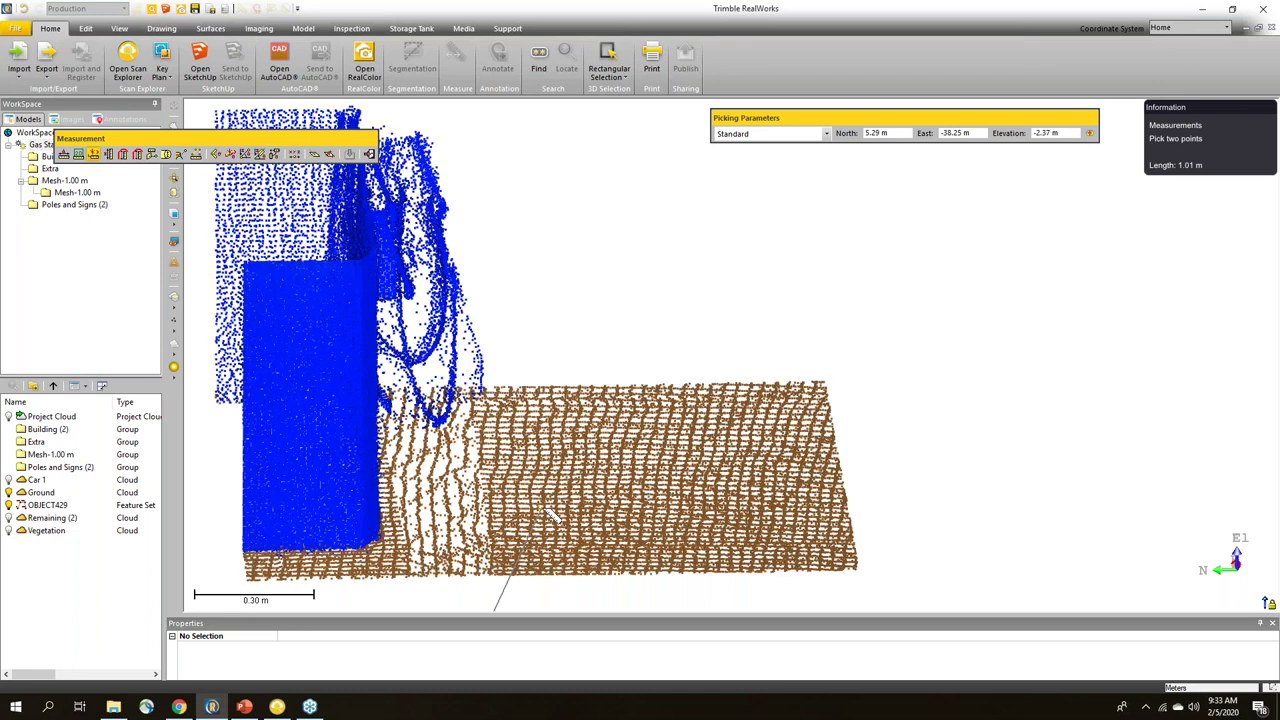
scroll(548, 513, down, 5)
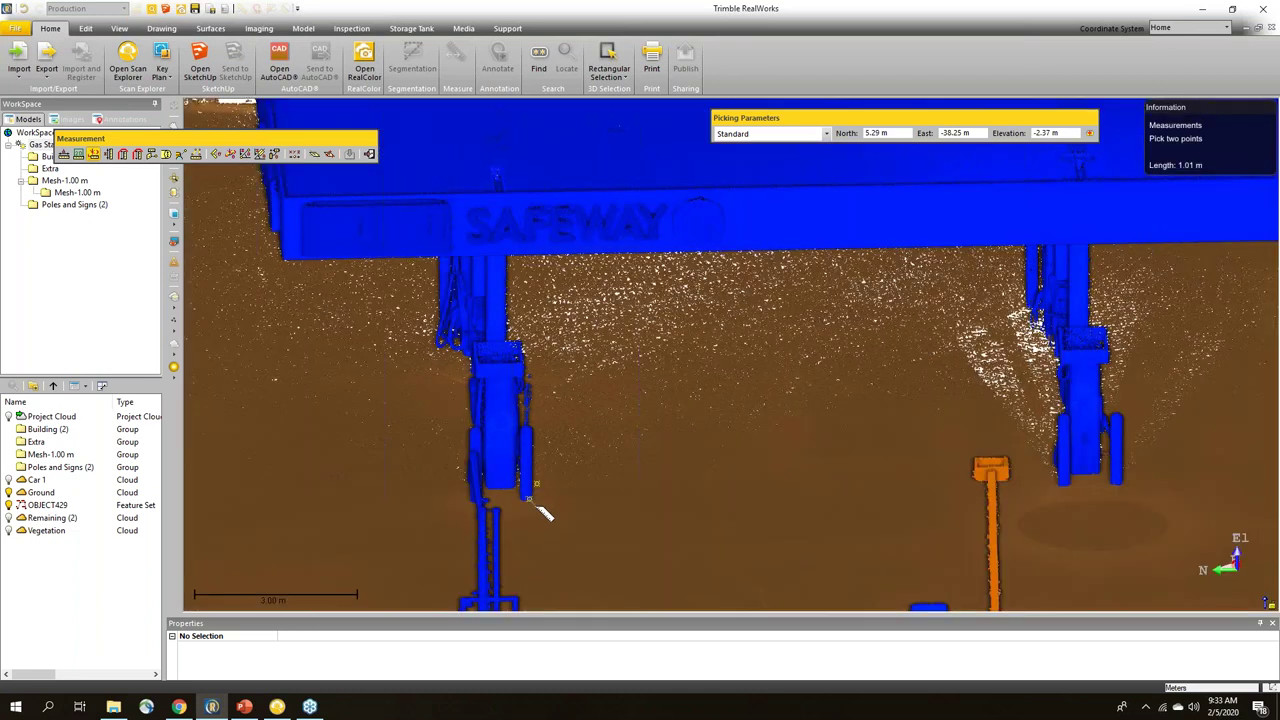
click(196, 154)
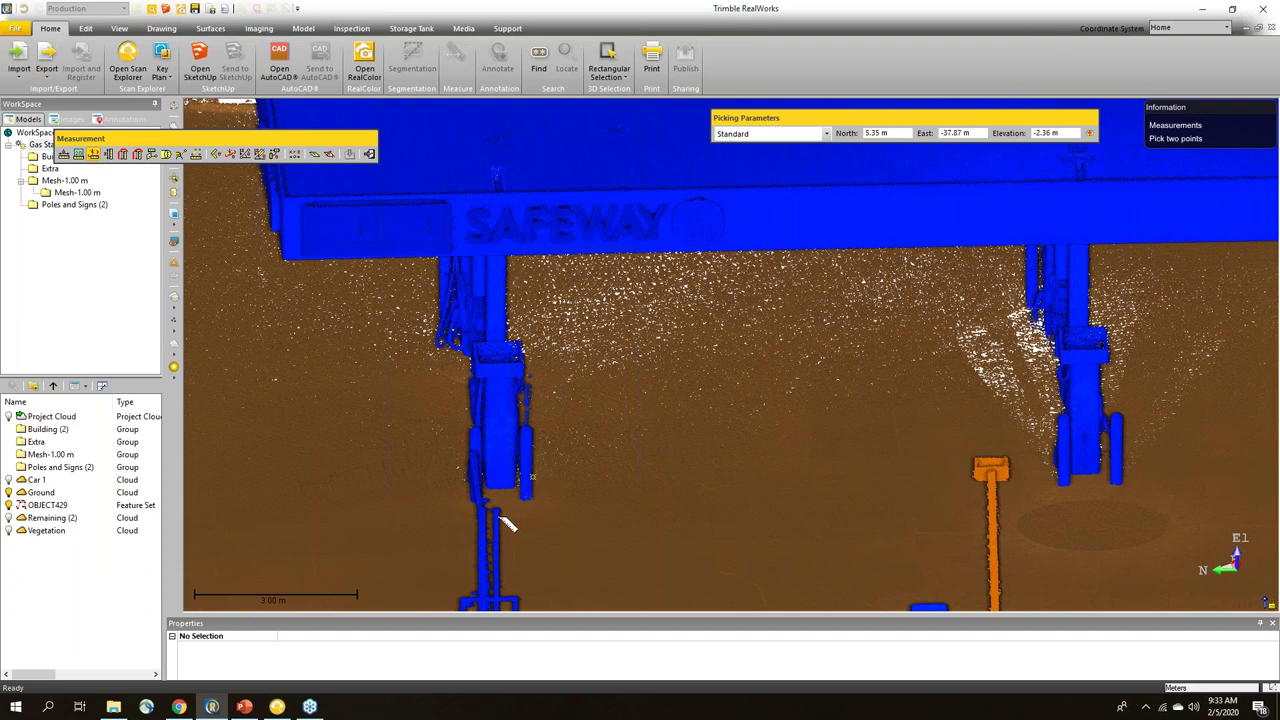
Step: Measure the horizontal distance between the bases of the facing bollards at the two pump islands under the Safeway sign
scroll(540, 495, up, 5)
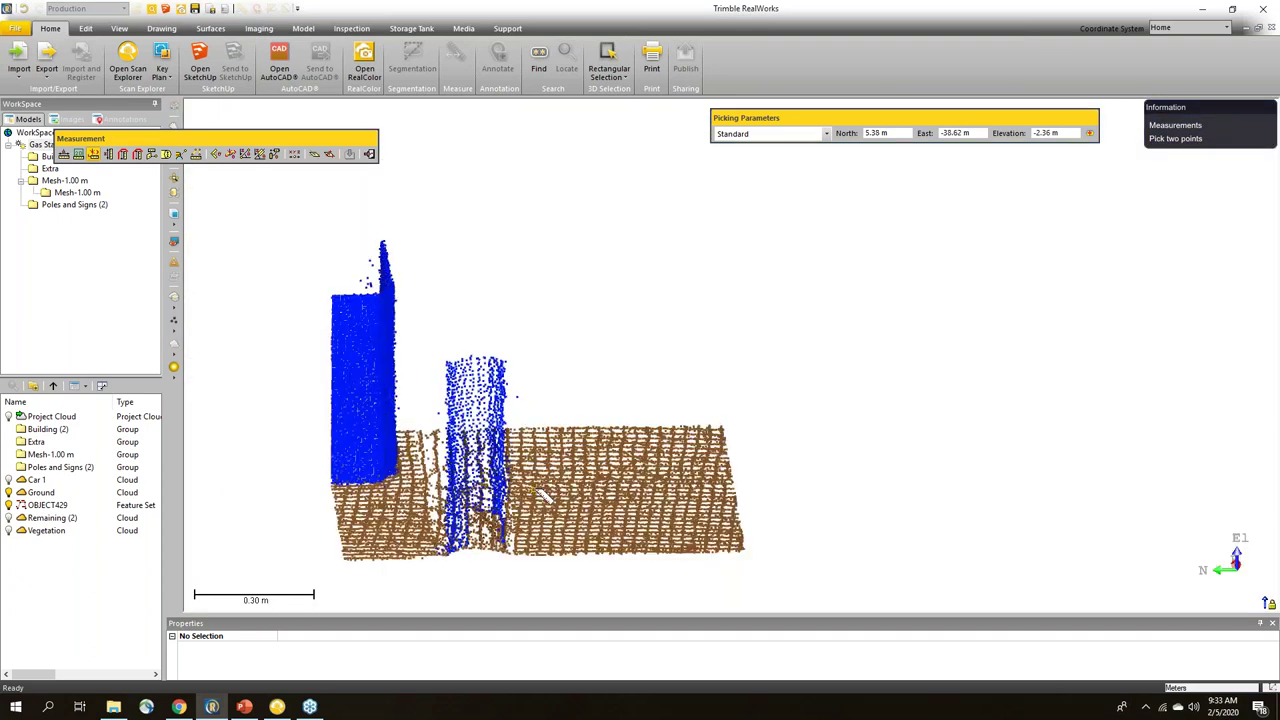
scroll(536, 490, up, 2)
drag(470, 490, 510, 505)
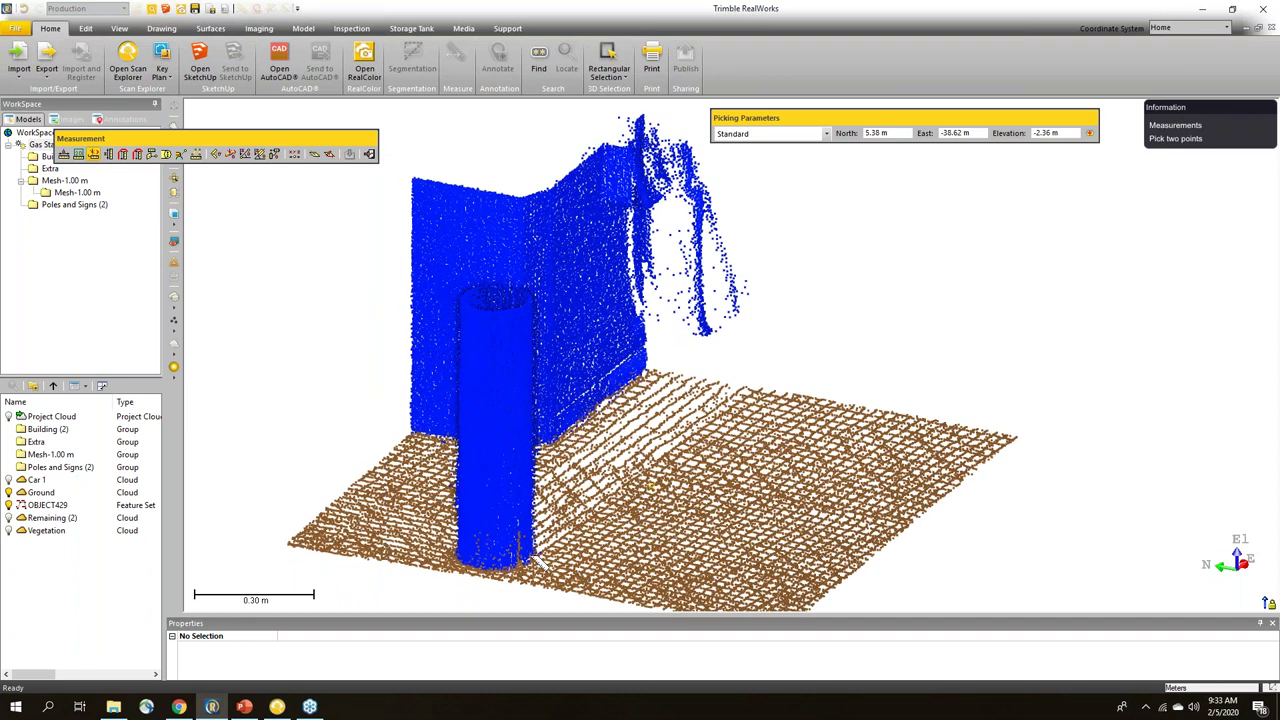
click(530, 497)
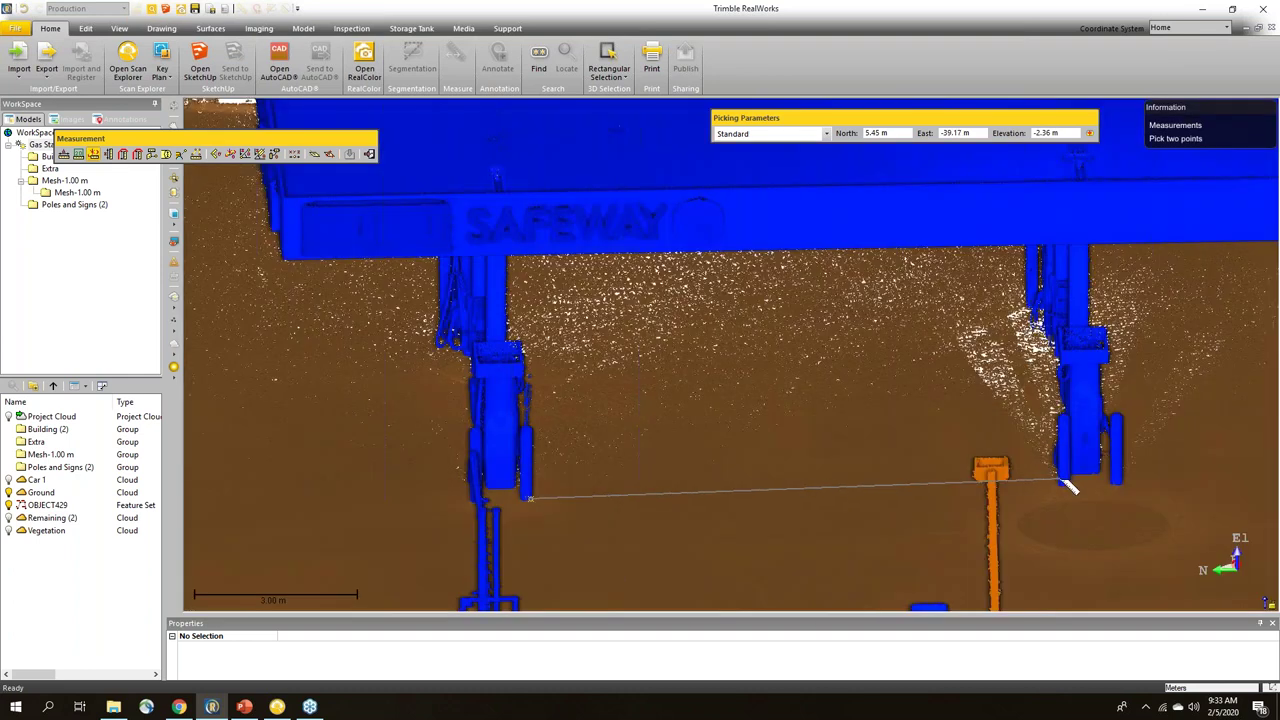
click(1065, 482)
scroll(1065, 482, up, 5)
drag(1068, 487, 1085, 520)
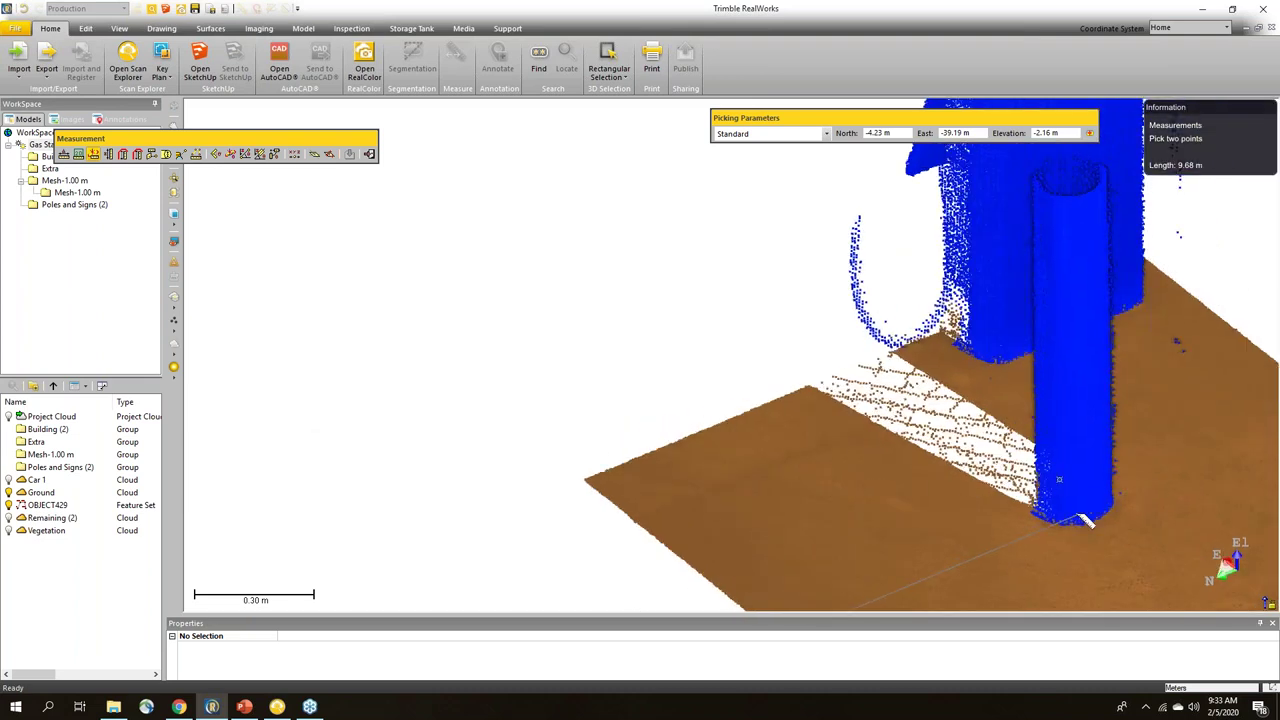
click(1040, 520)
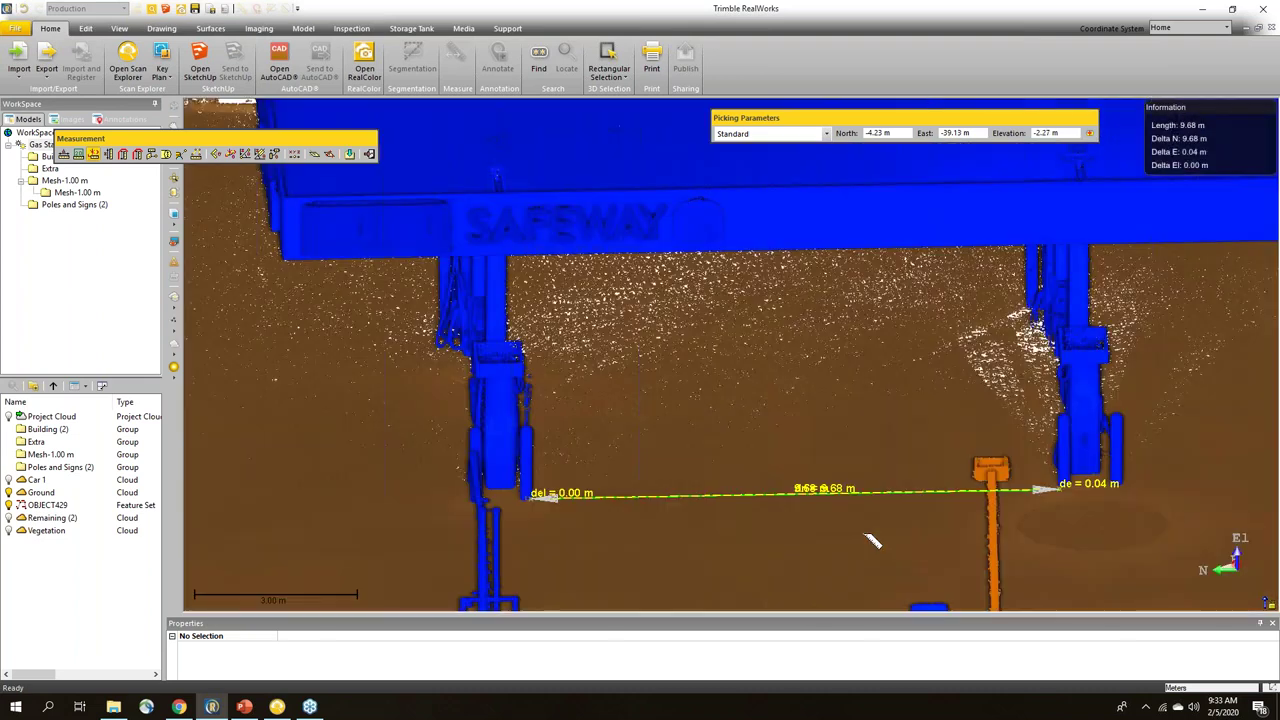
Step: Display the Car 1 cloud on the driveway beside the gas station canopy
scroll(866, 538, down, 3)
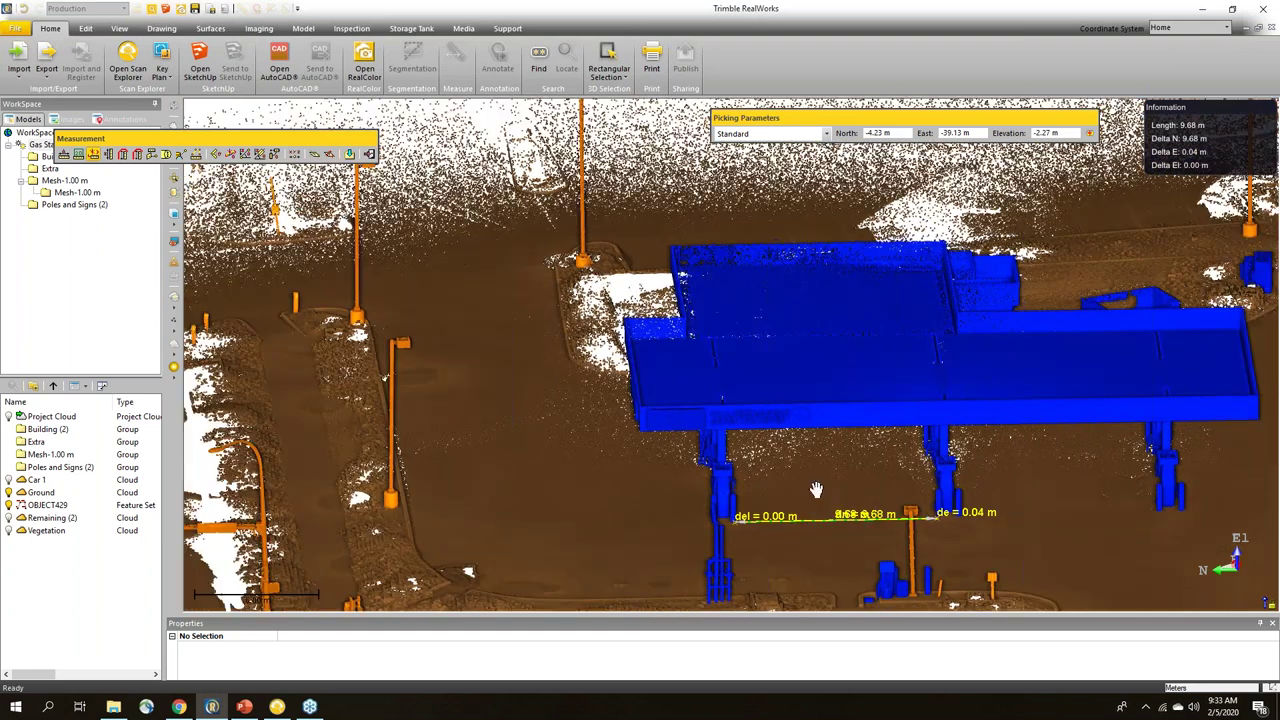
middle_drag(815, 490, 747, 472)
middle_drag(765, 518, 774, 452)
drag(774, 452, 776, 449)
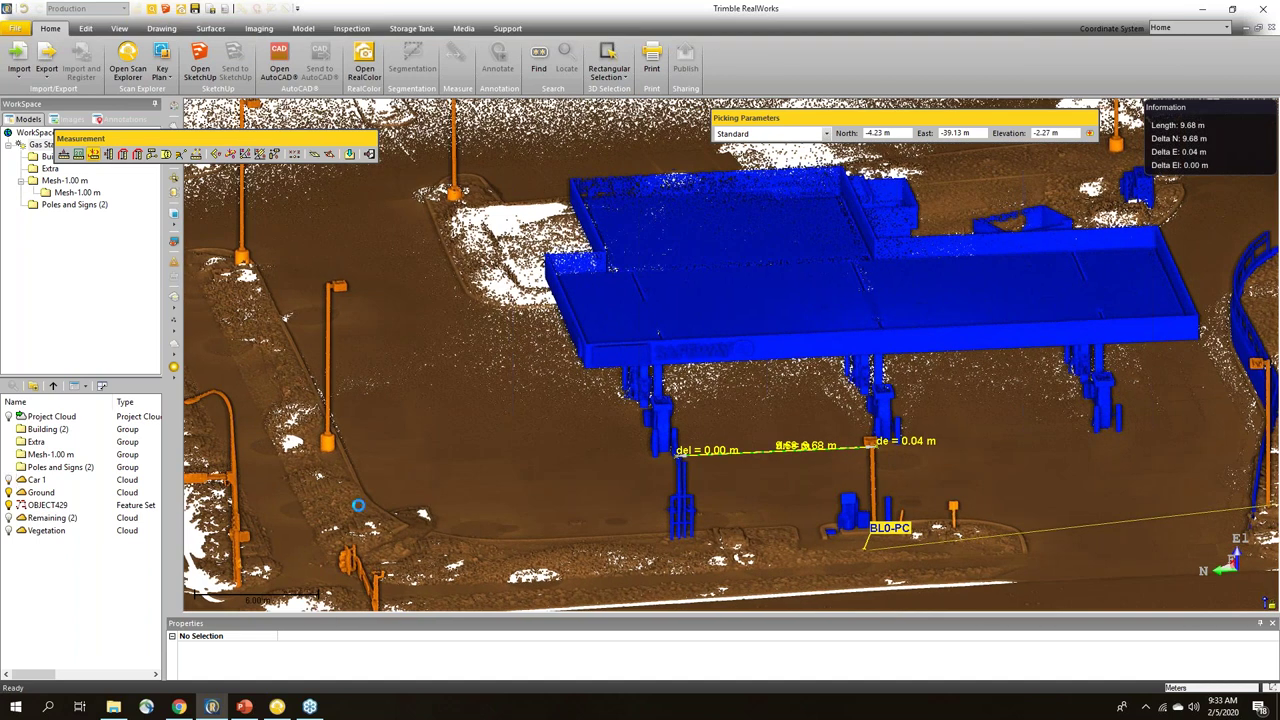
middle_drag(347, 378, 497, 458)
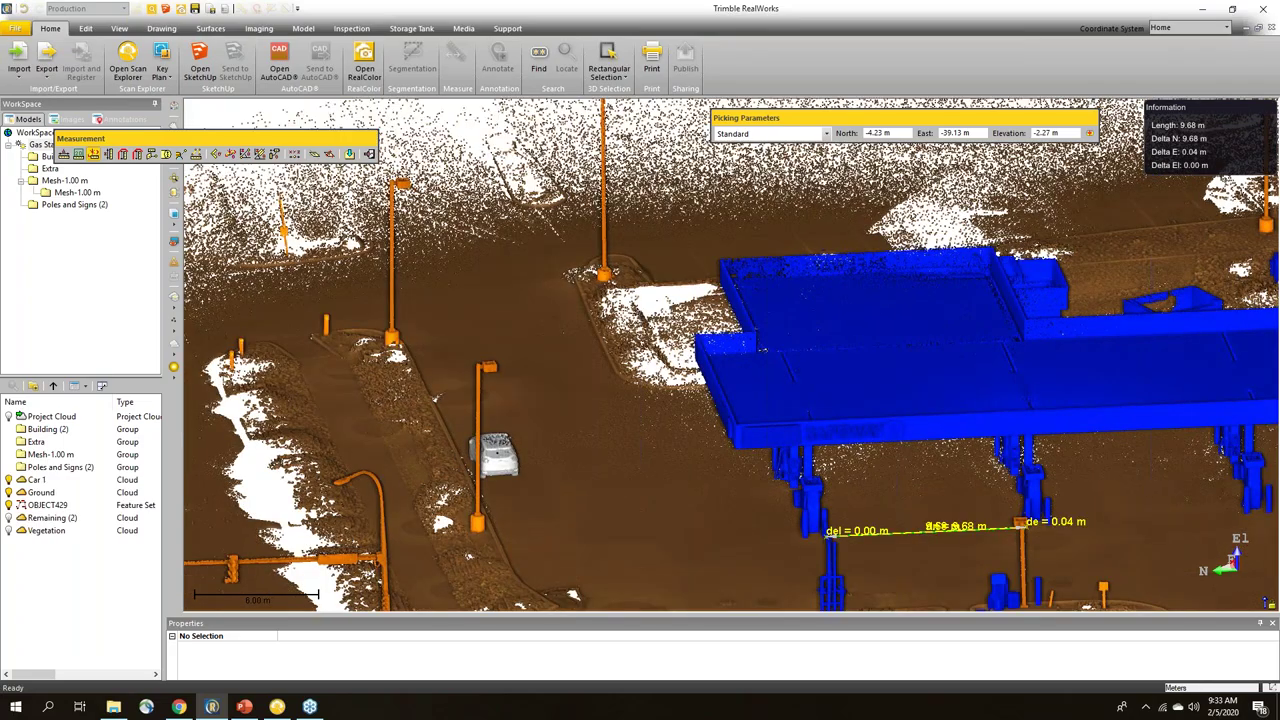
Step: Measure the horizontal distance across the car between the ground contacts of two opposite wheels
scroll(468, 463, up, 6)
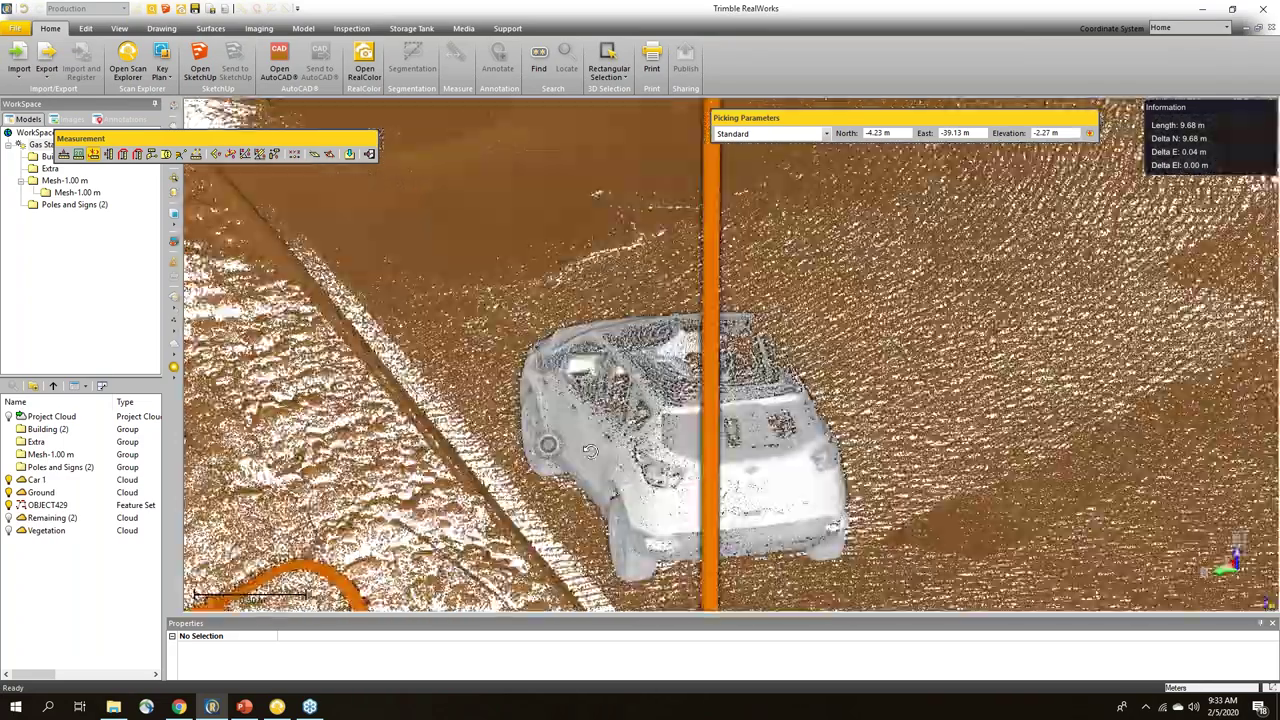
drag(590, 451, 545, 470)
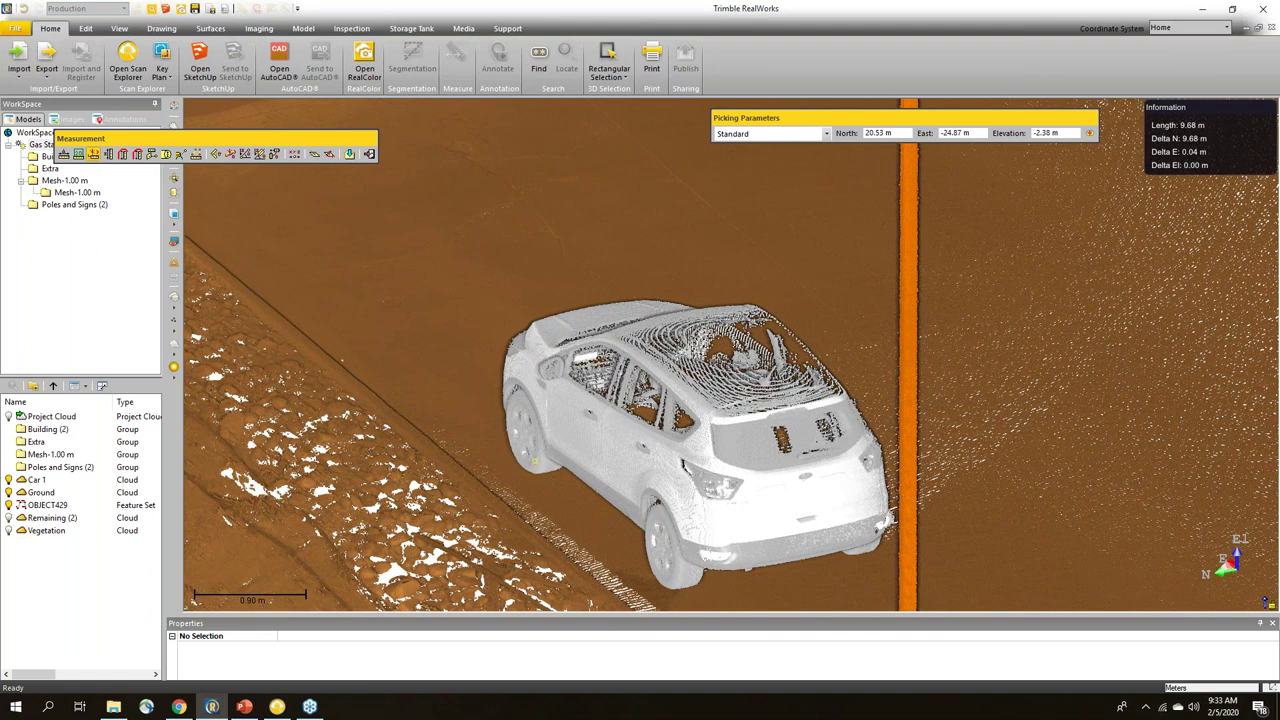
scroll(536, 462, down, 1)
key(space)
click(517, 462)
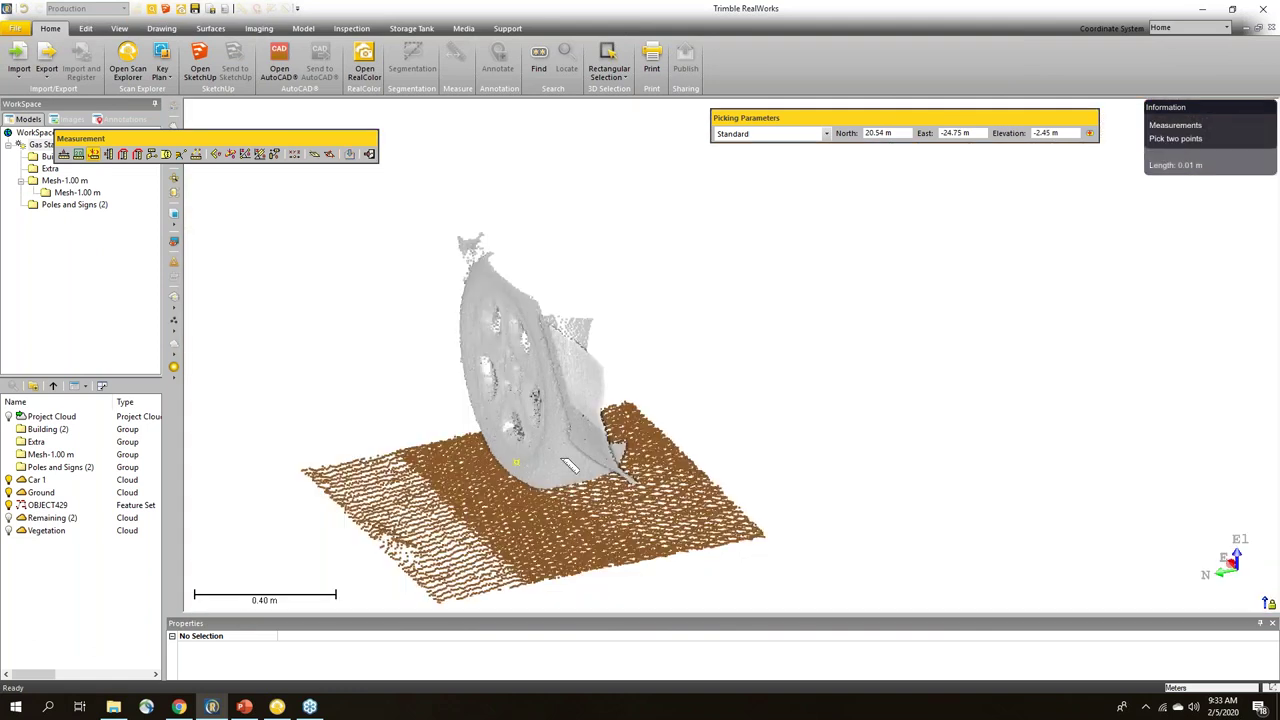
key(space)
drag(688, 428, 1071, 466)
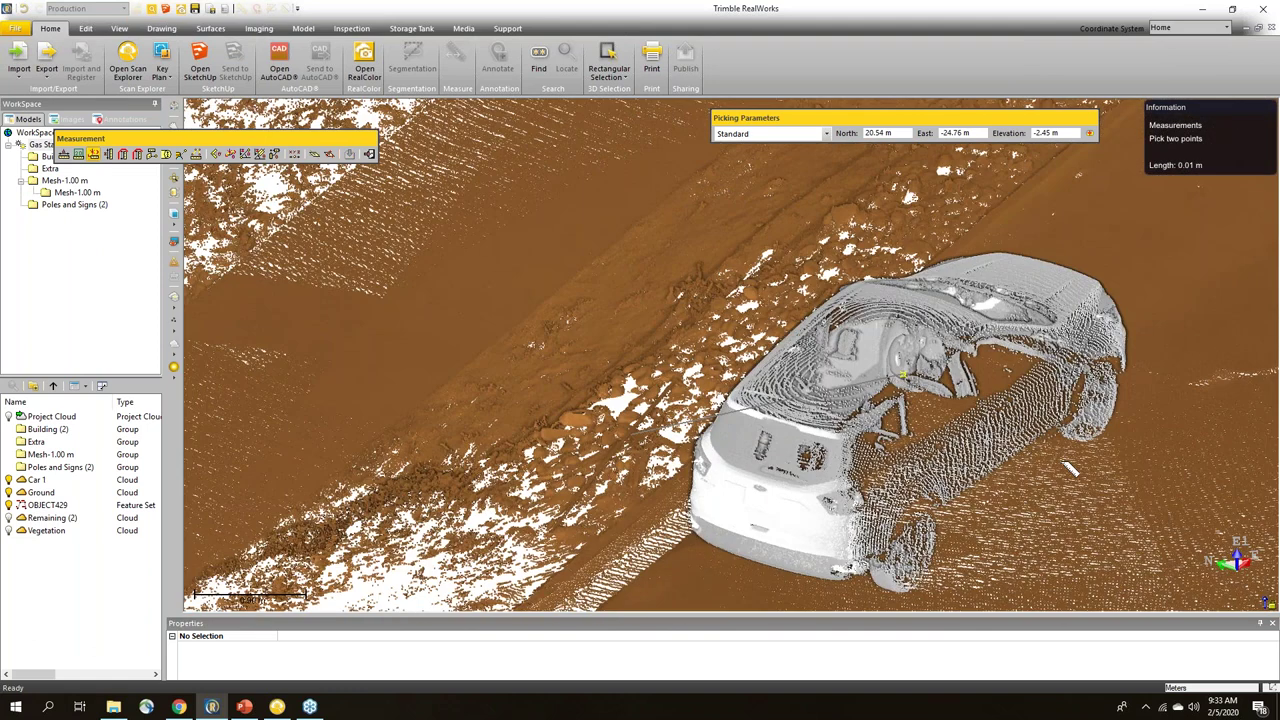
key(space)
click(1103, 427)
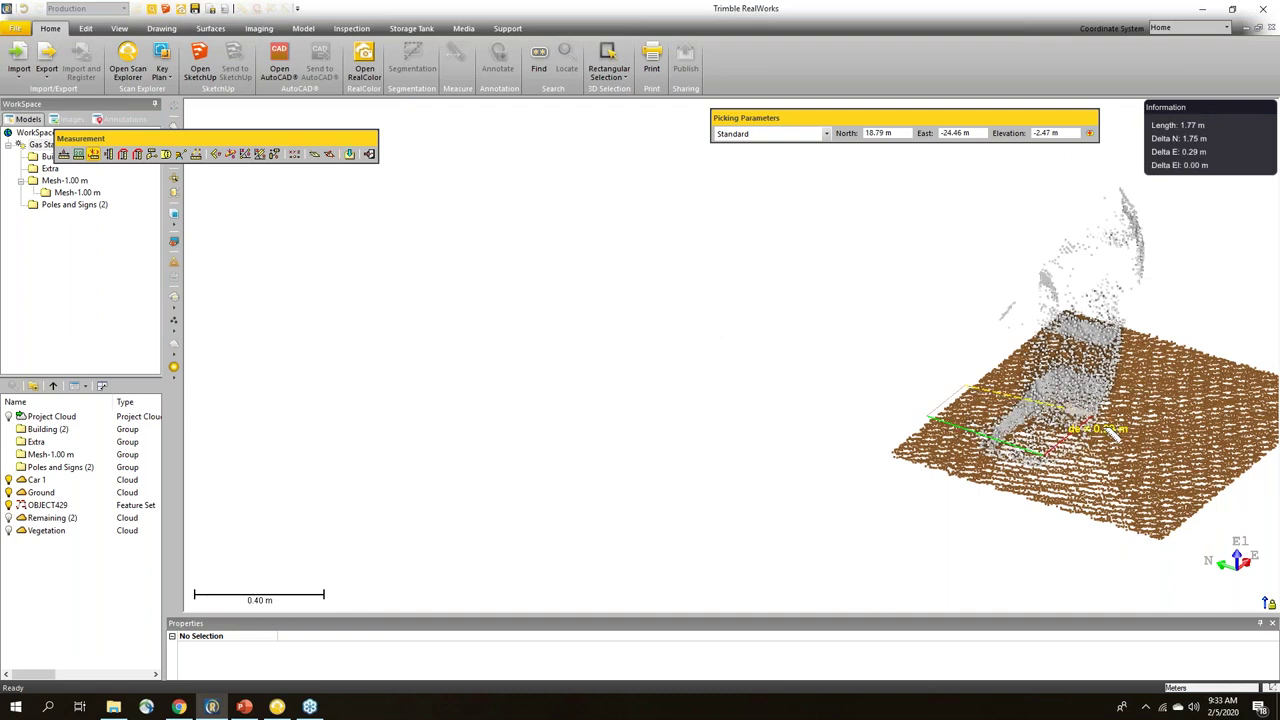
Step: Examine the measured car and its position on the driveway relative to the gas station canopy and light poles
scroll(1103, 445, up, 5)
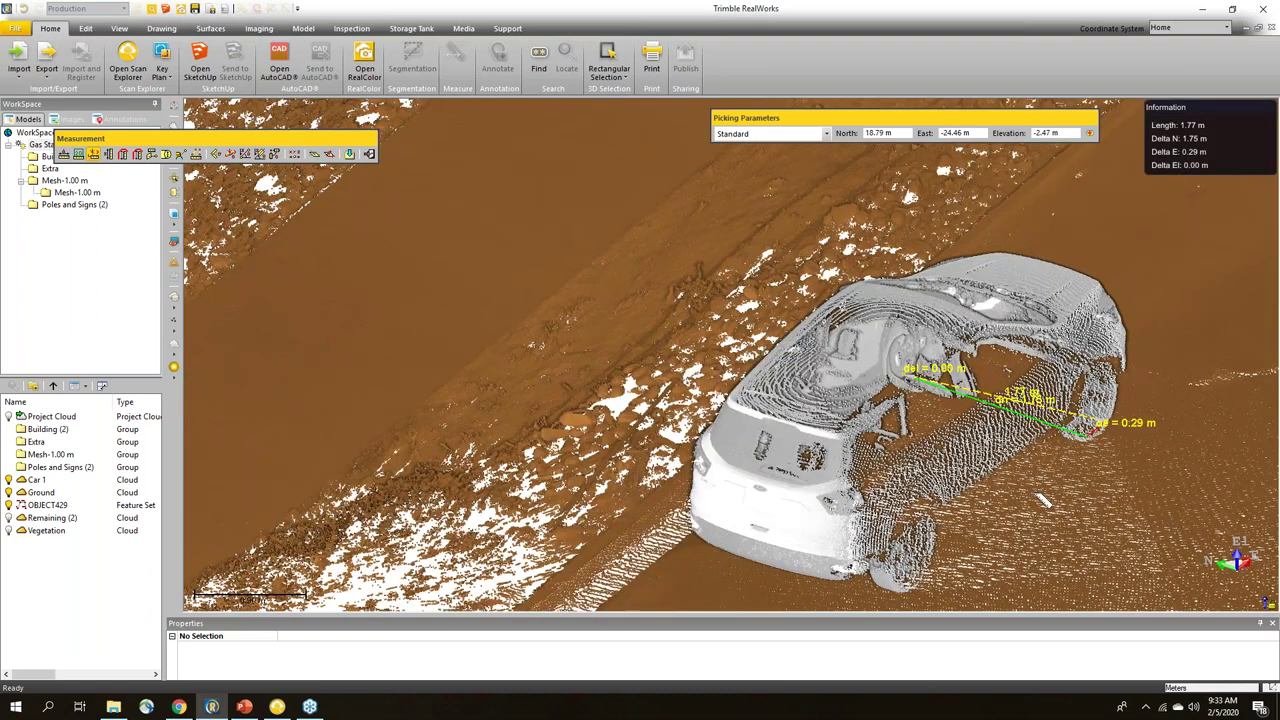
scroll(1040, 500, down, 10)
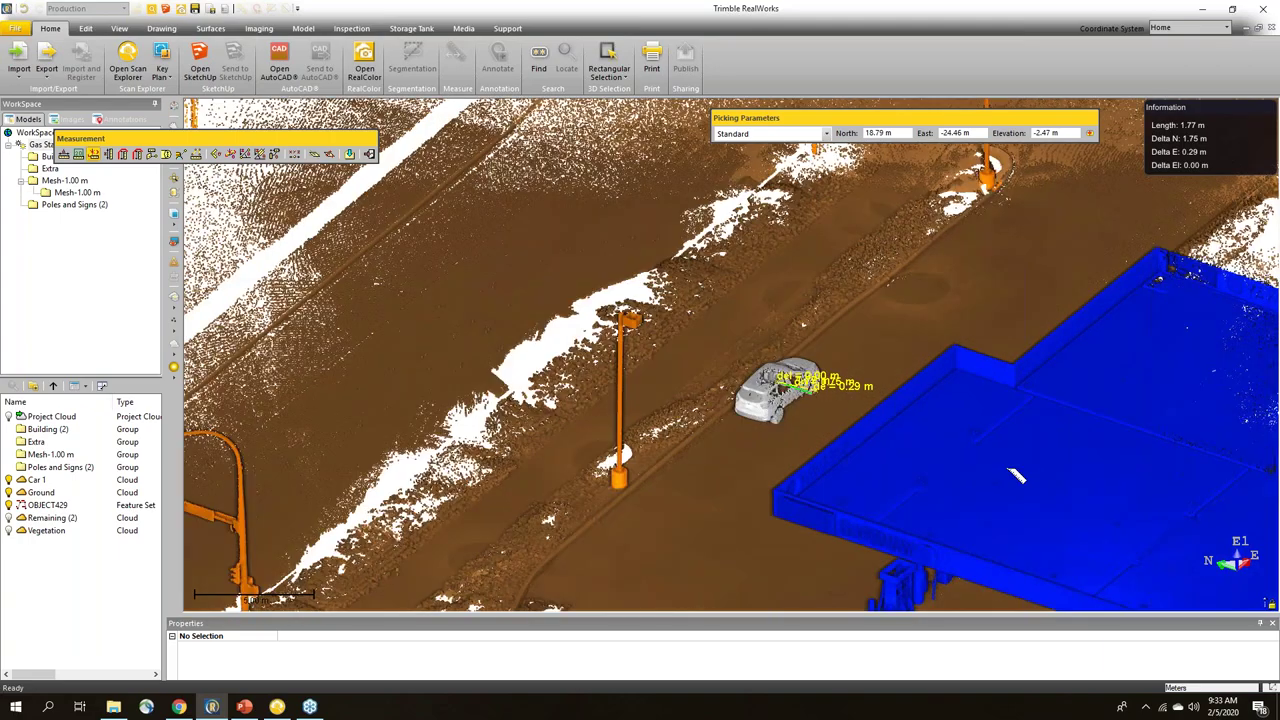
mouse_move(1015, 475)
mouse_down()
mouse_move(842, 475)
mouse_move(858, 484)
mouse_up()
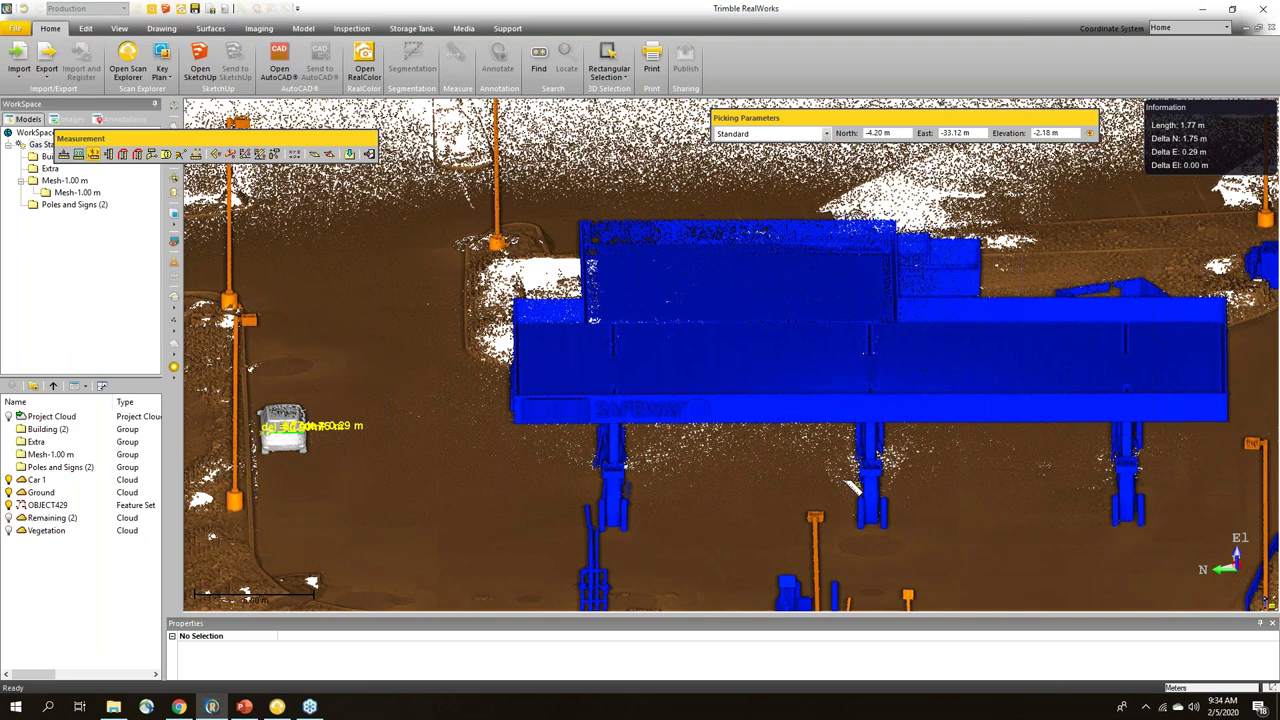
scroll(851, 463, down, 4)
middle_drag(784, 434, 749, 403)
drag(849, 452, 851, 457)
middle_drag(838, 441, 838, 394)
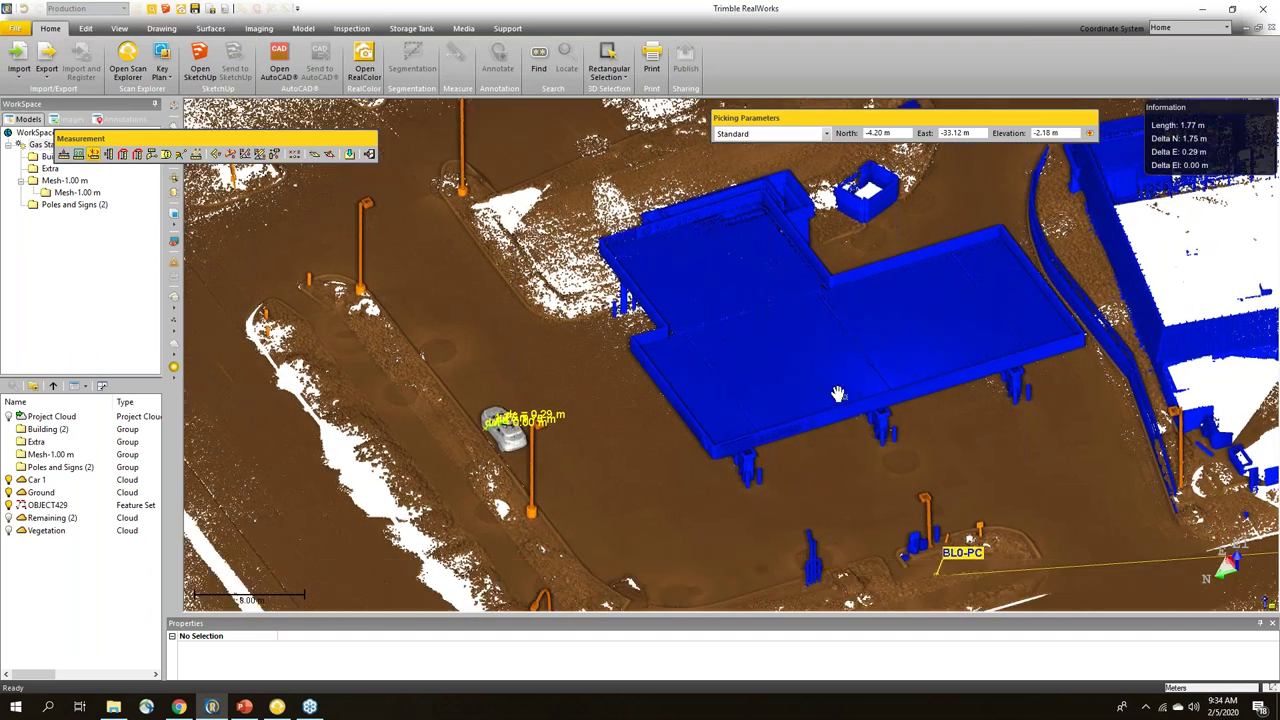
drag(838, 394, 843, 380)
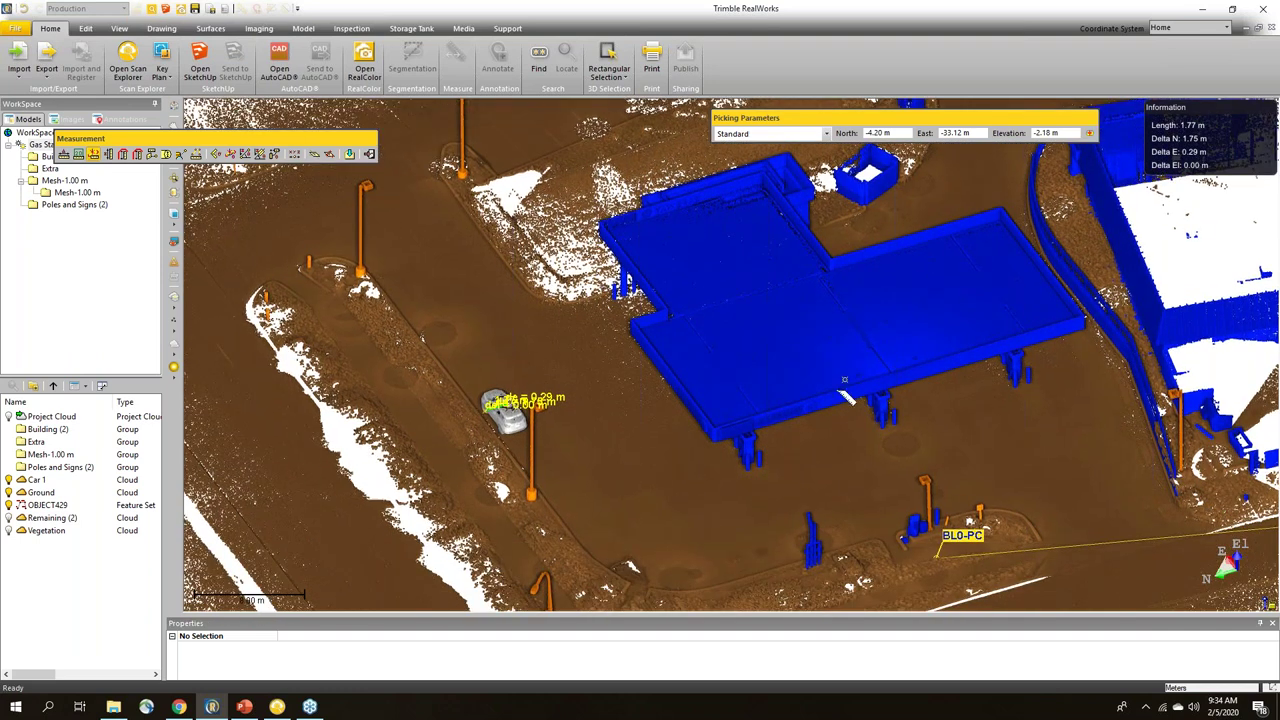
Step: Exit the measurement tool and display the geometry of the Mesh-1.00 m group over the canopy
click(369, 153)
drag(762, 446, 735, 455)
click(40, 455)
right_click(40, 455)
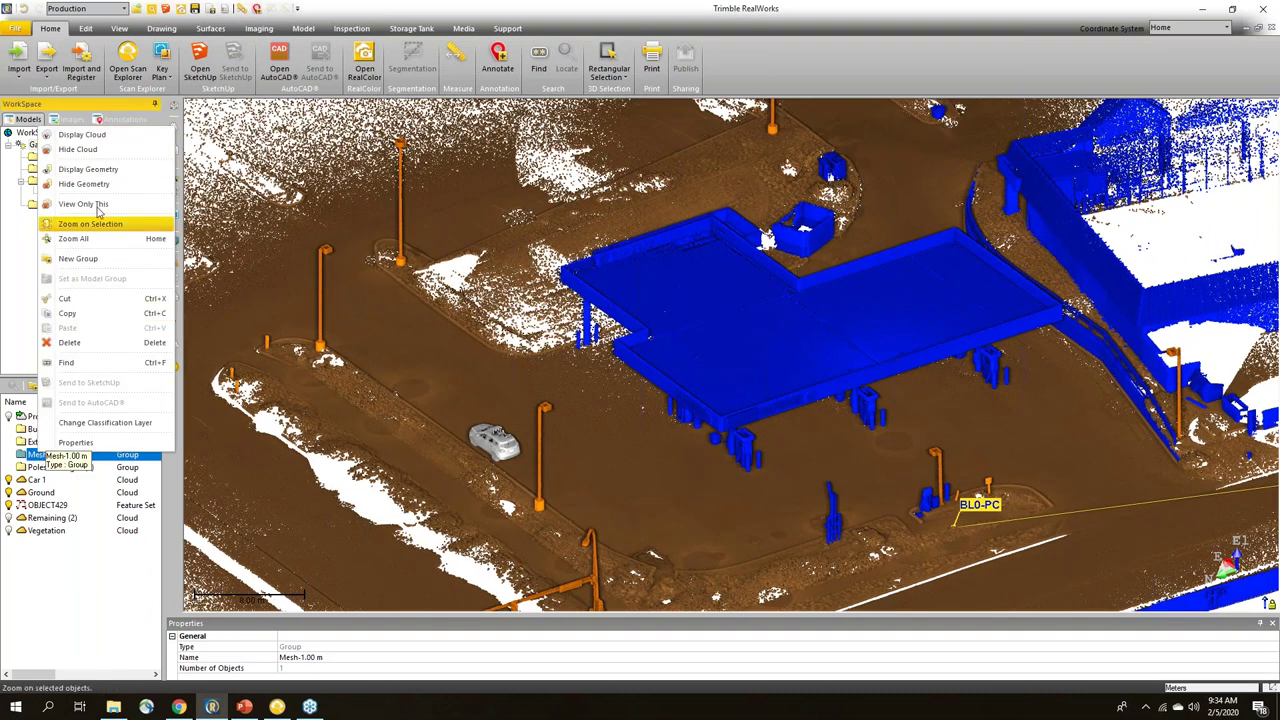
click(86, 169)
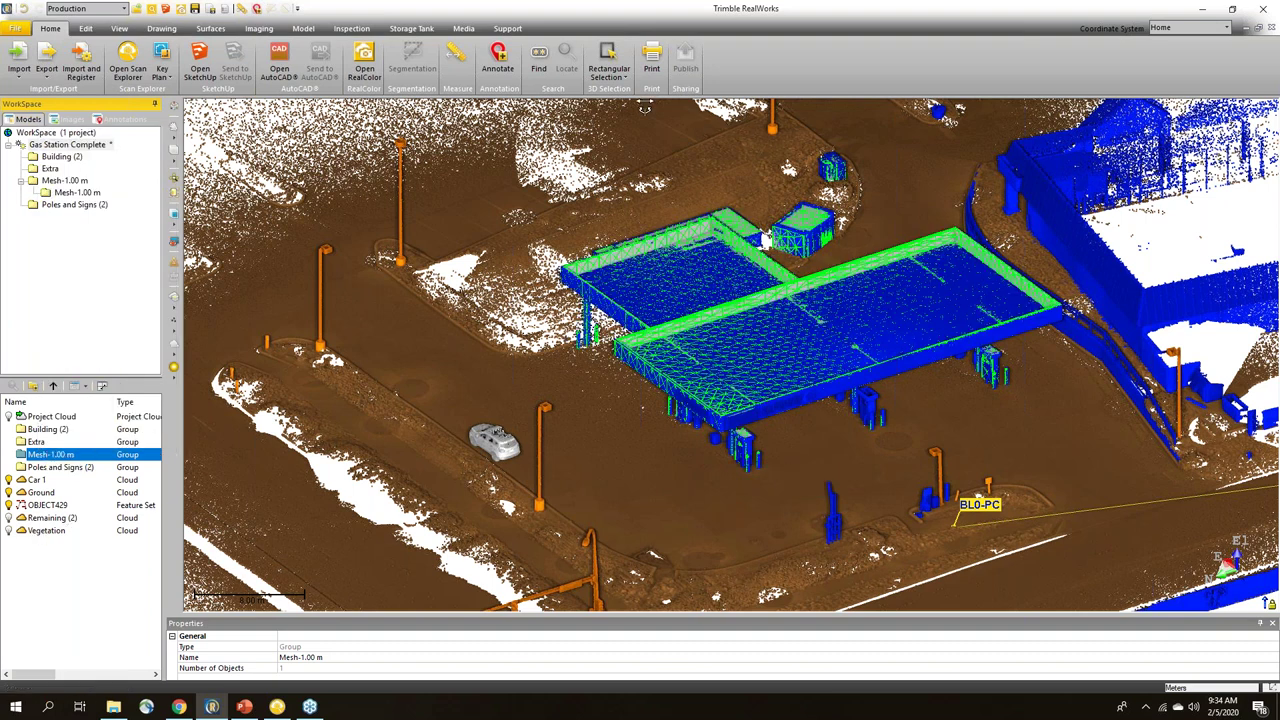
Step: Set the mesh rendering to Textured and hide the cloud of the Building (2) group
click(119, 28)
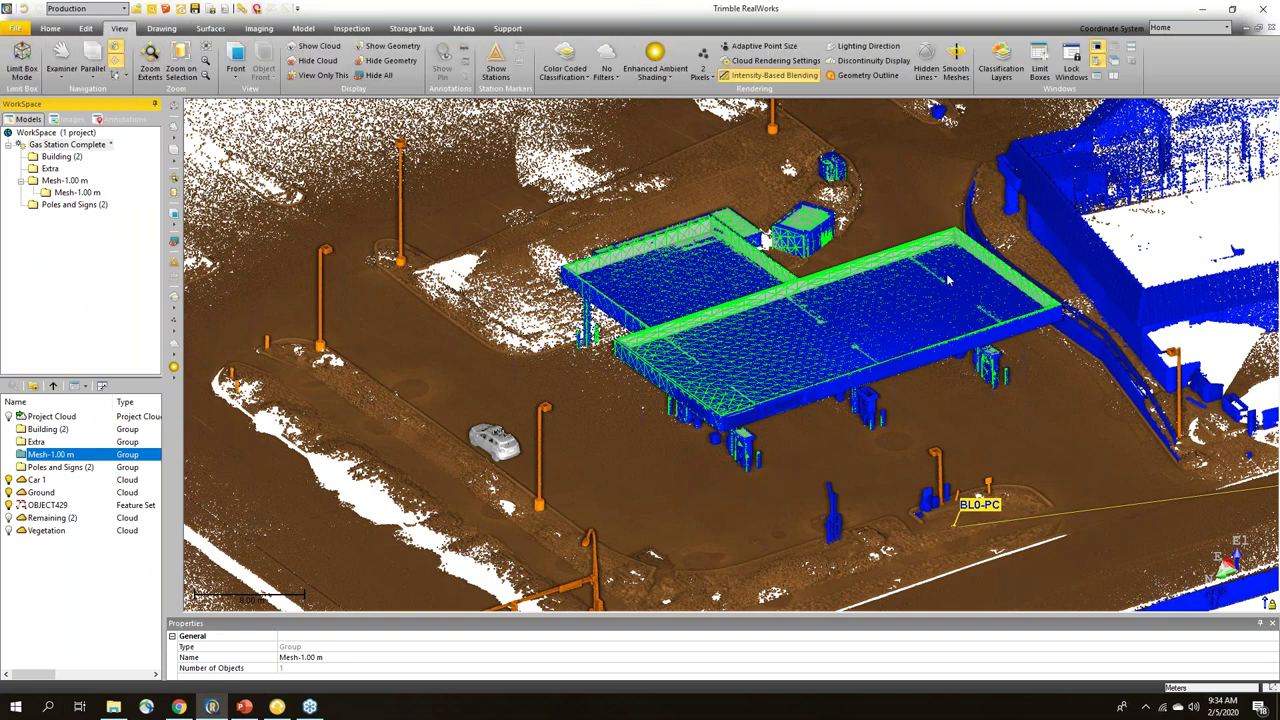
click(936, 77)
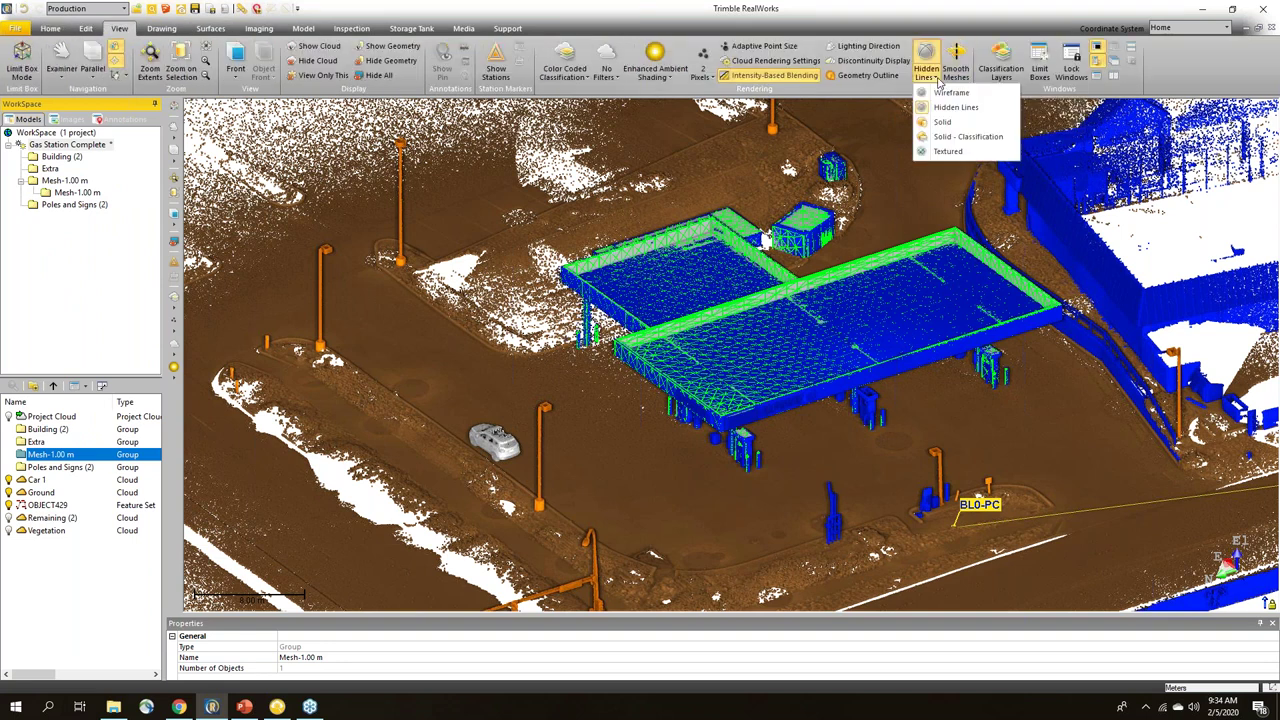
click(958, 155)
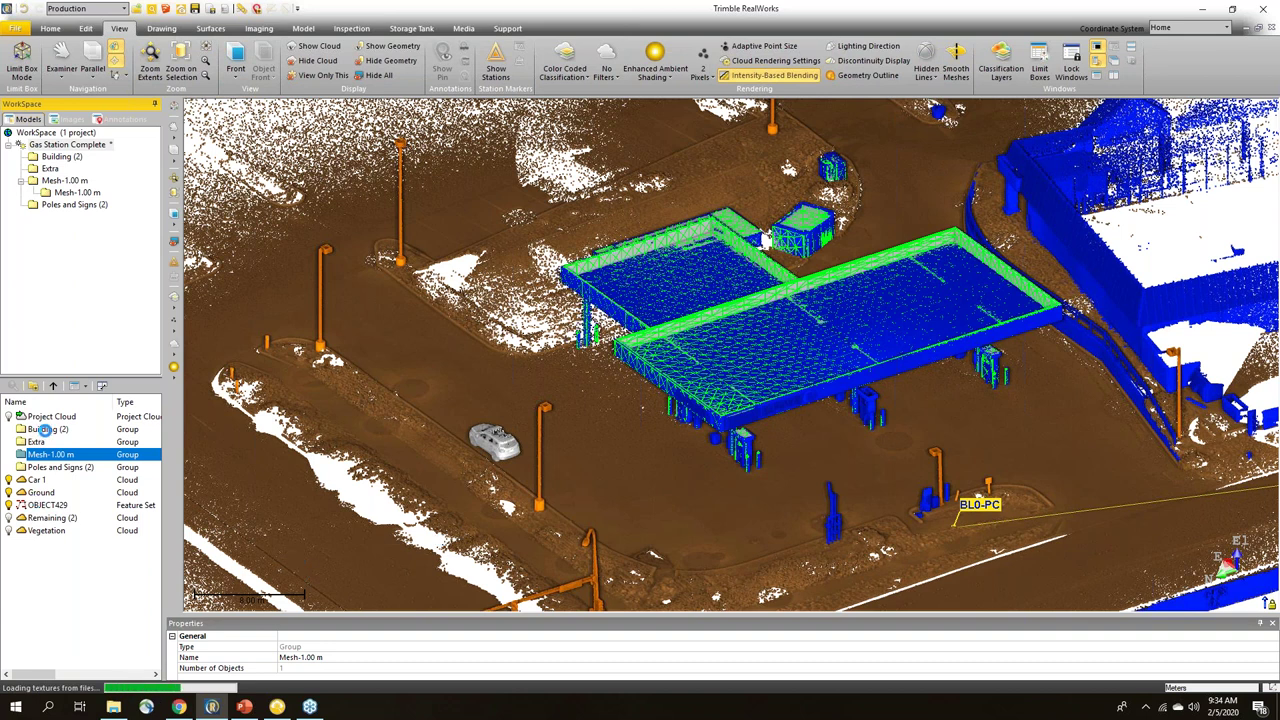
click(45, 429)
right_click(46, 430)
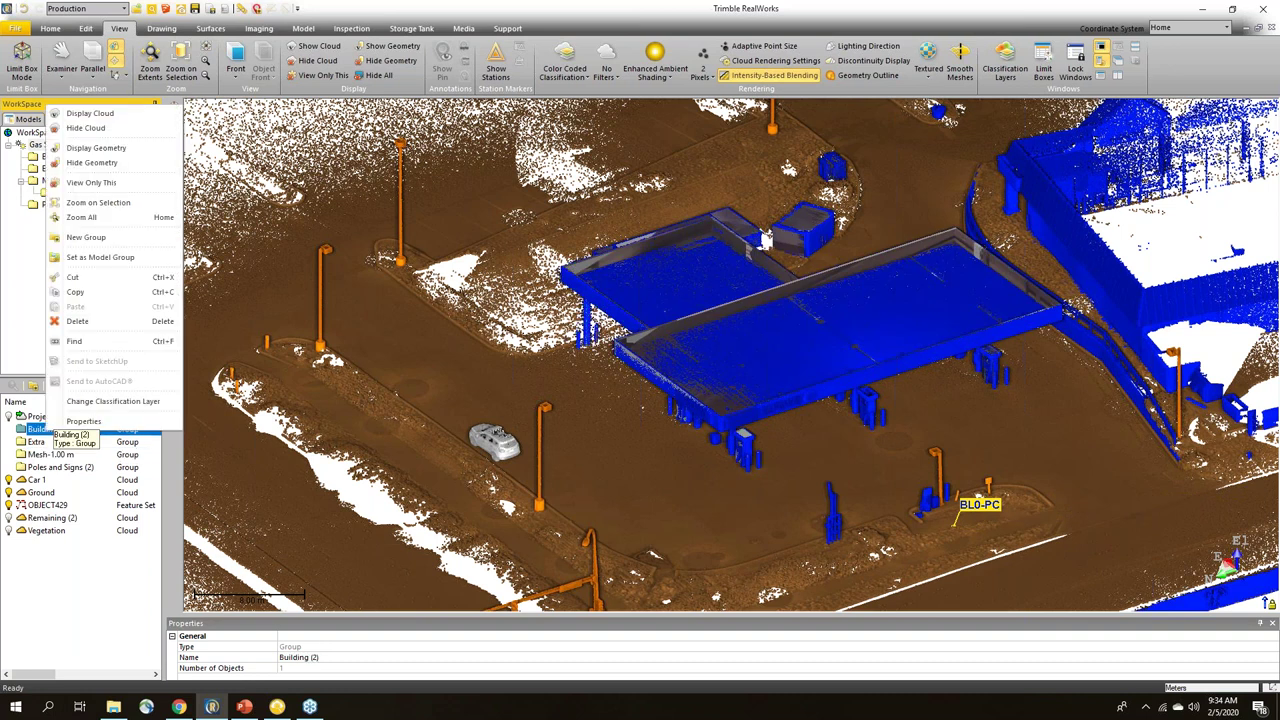
click(89, 128)
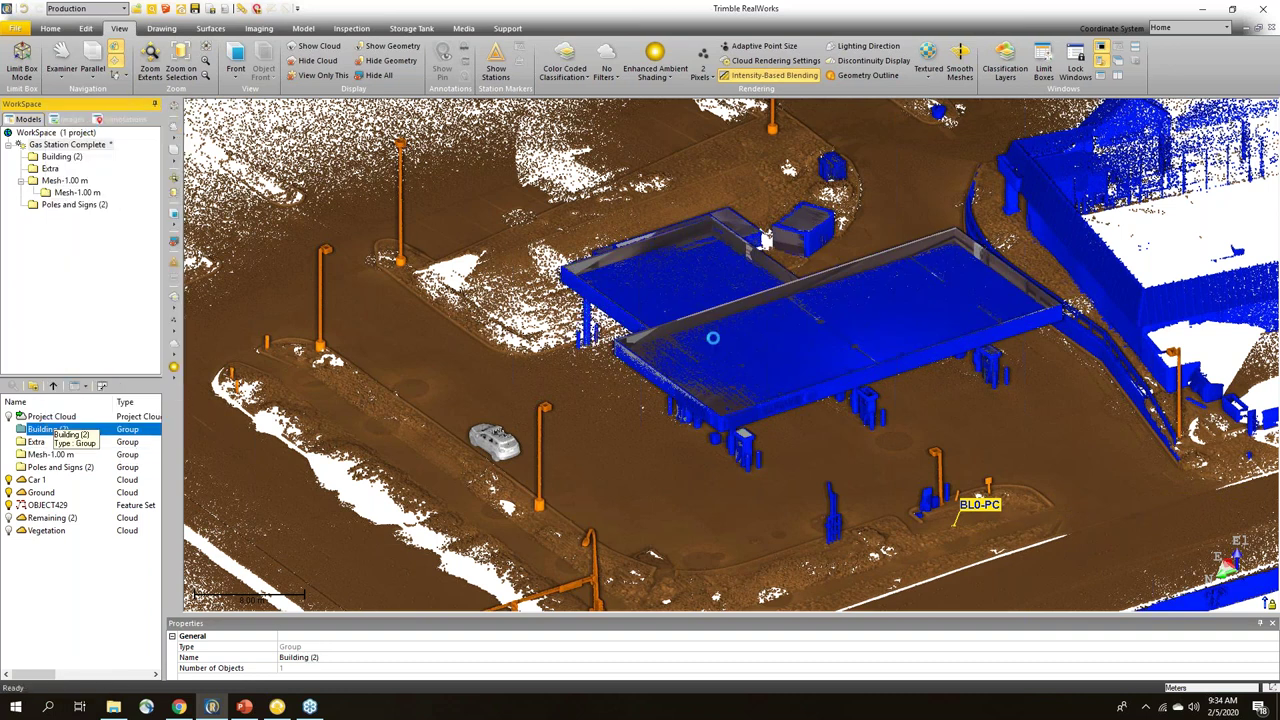
Step: Examine the textured Safeway canopy mesh, including its signs, roof, fuel pumps and bollards
click(756, 447)
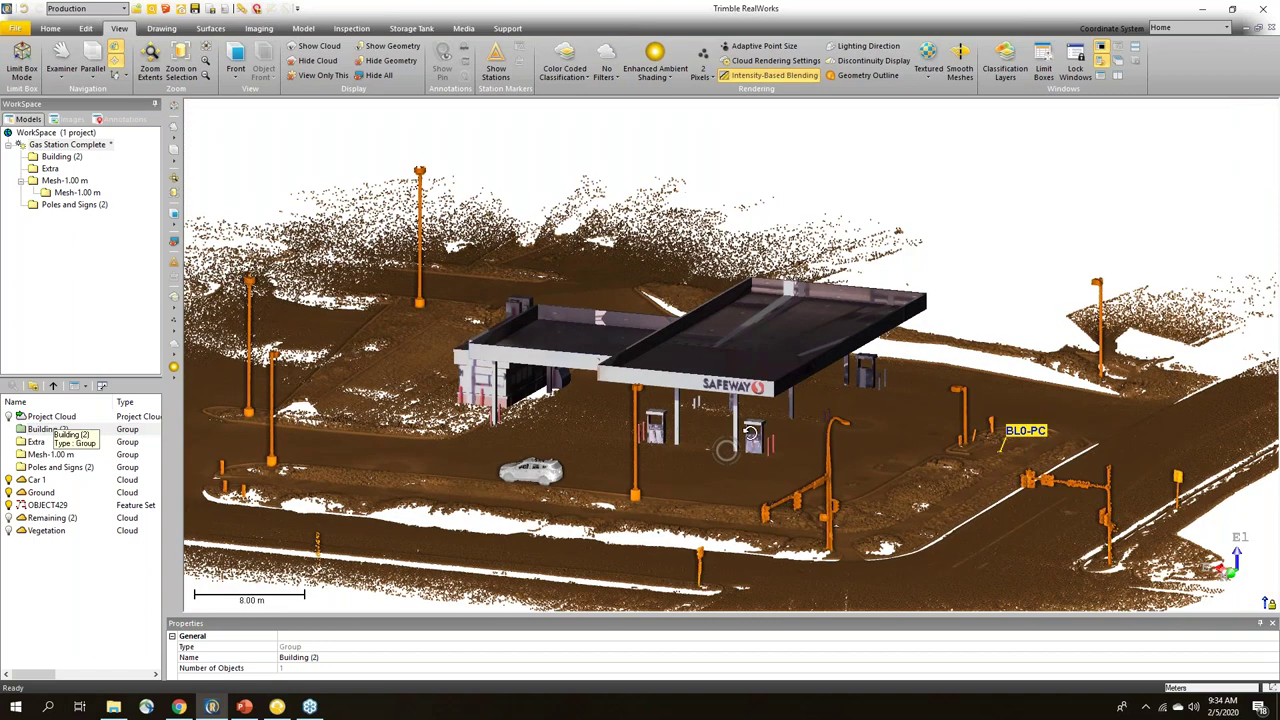
scroll(737, 437, up, 4)
mouse_move(787, 410)
mouse_down()
mouse_move(629, 412)
mouse_move(787, 411)
mouse_up()
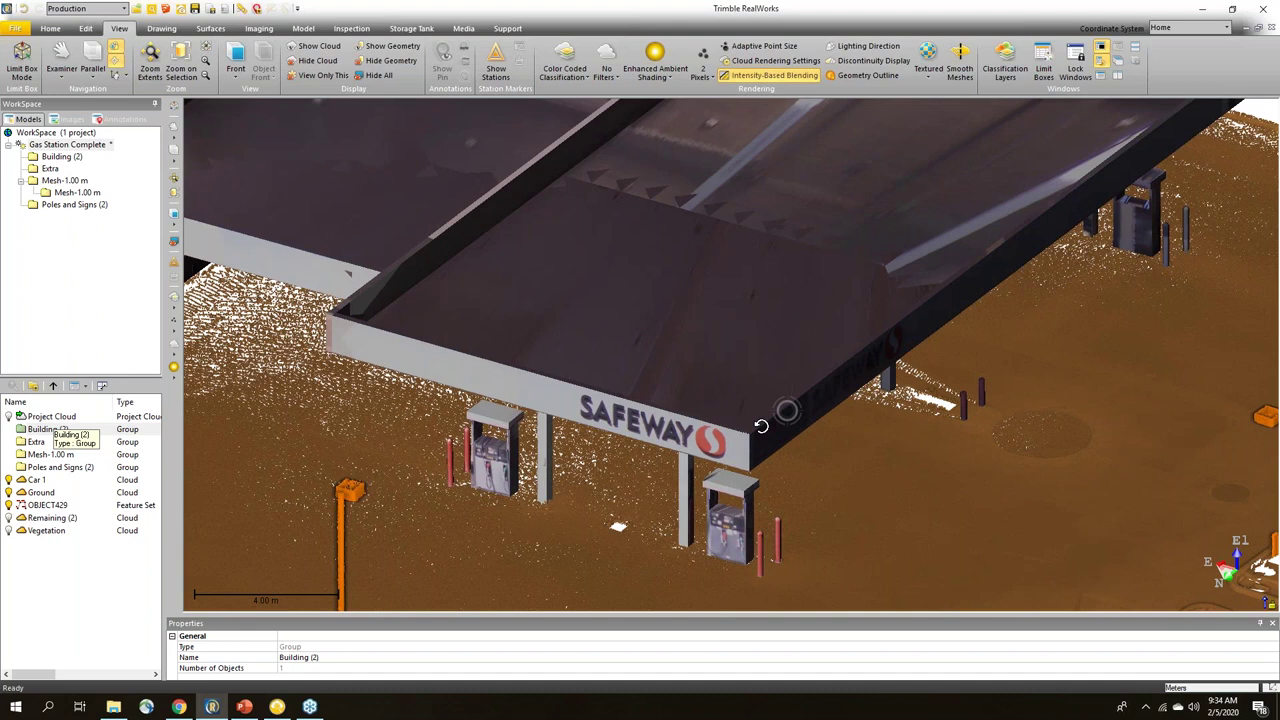
drag(581, 509, 688, 434)
scroll(559, 427, up, 2)
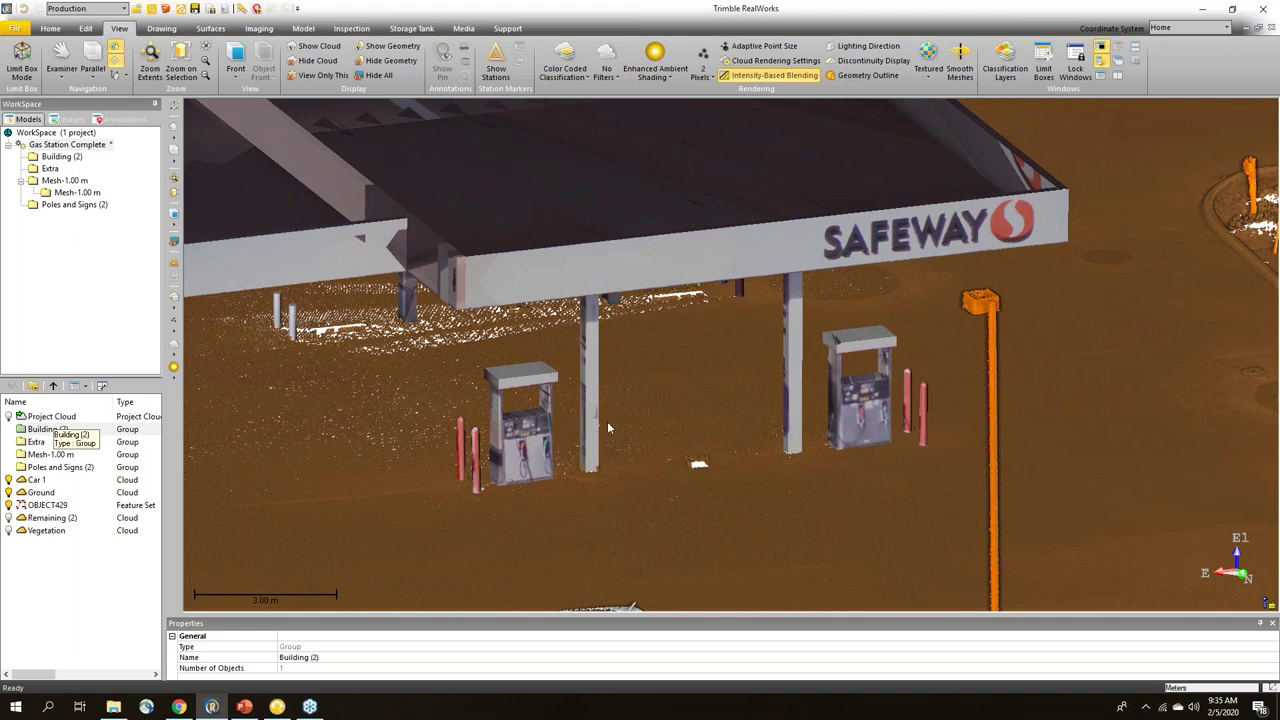
drag(640, 414, 646, 446)
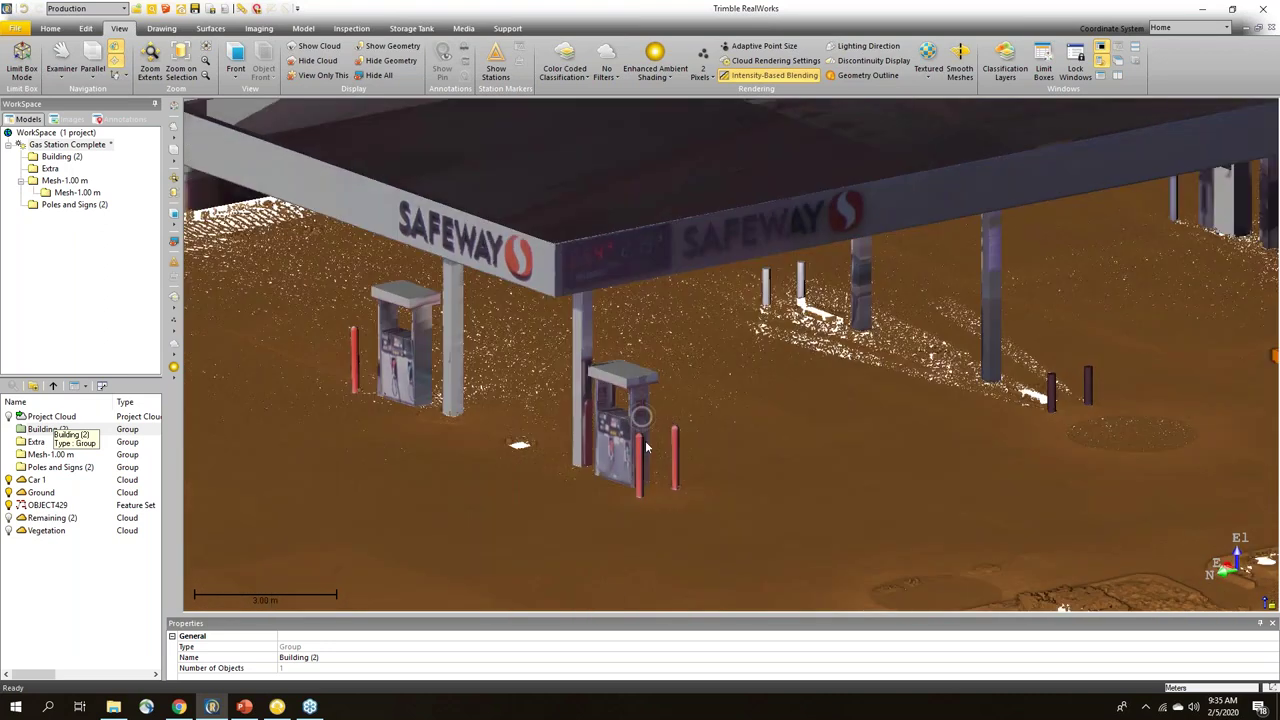
scroll(769, 484, down, 3)
middle_drag(769, 488, 766, 507)
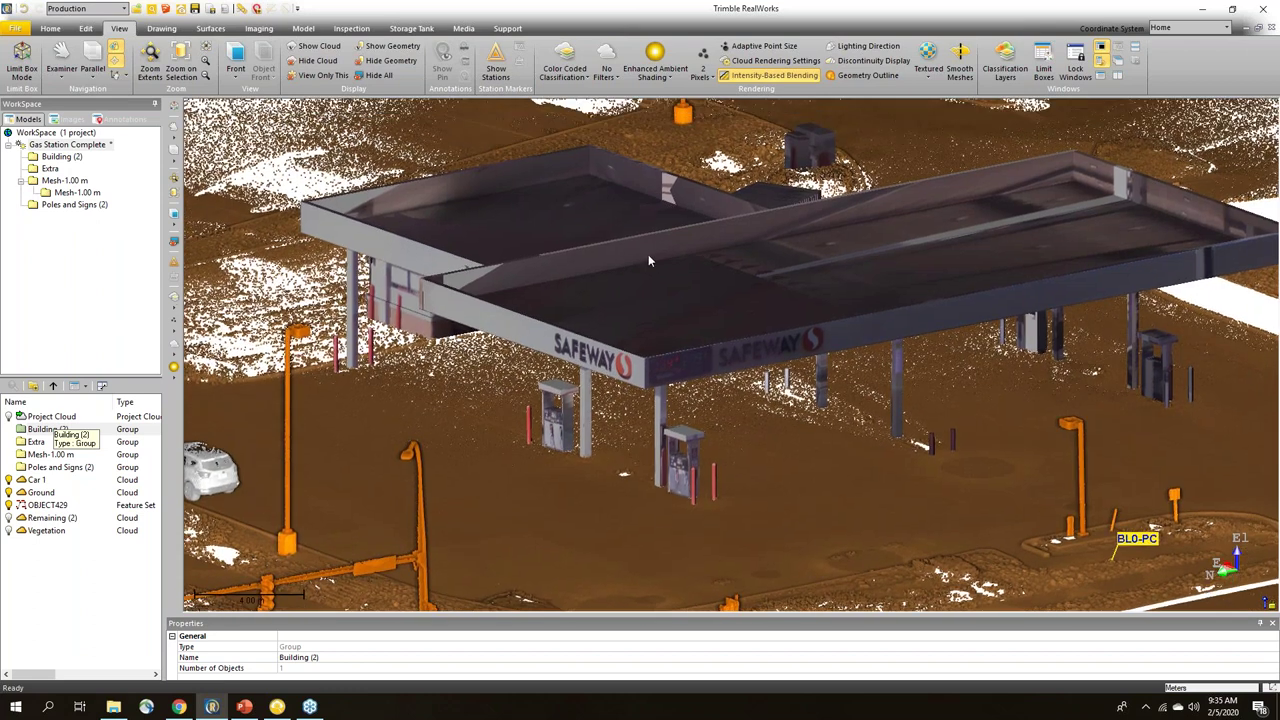
drag(837, 304, 897, 308)
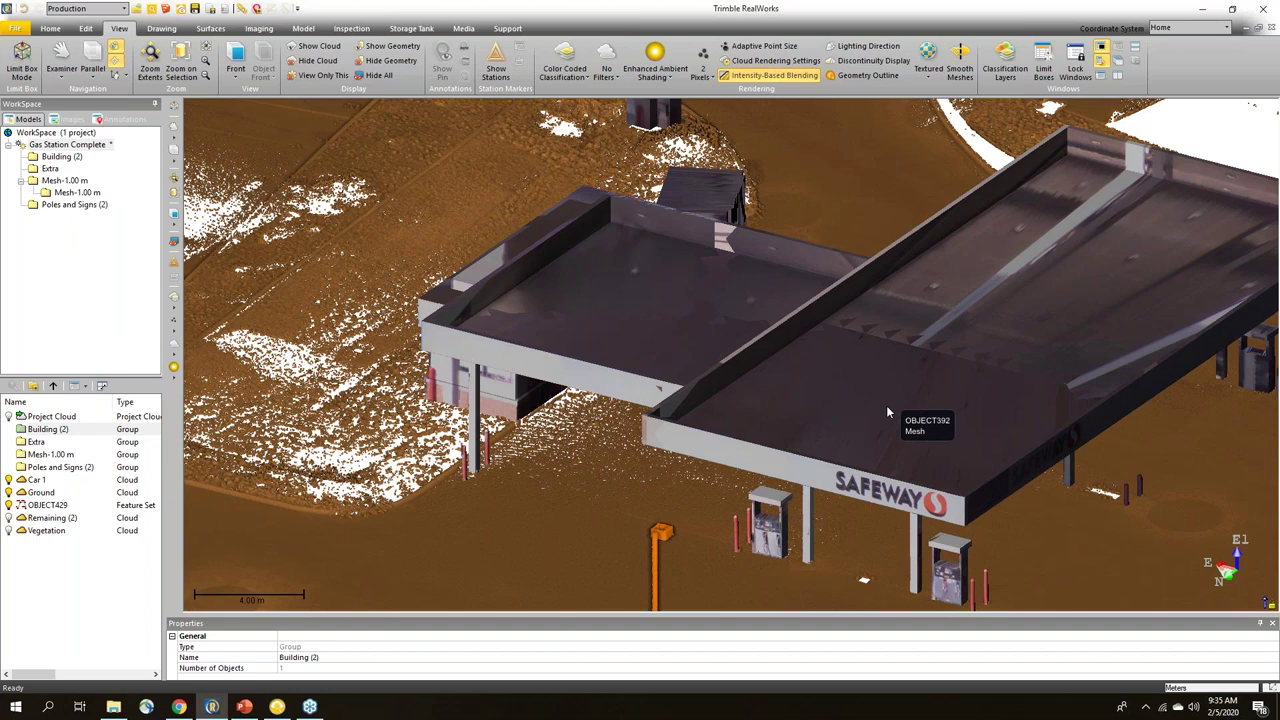
middle_drag(997, 428, 875, 388)
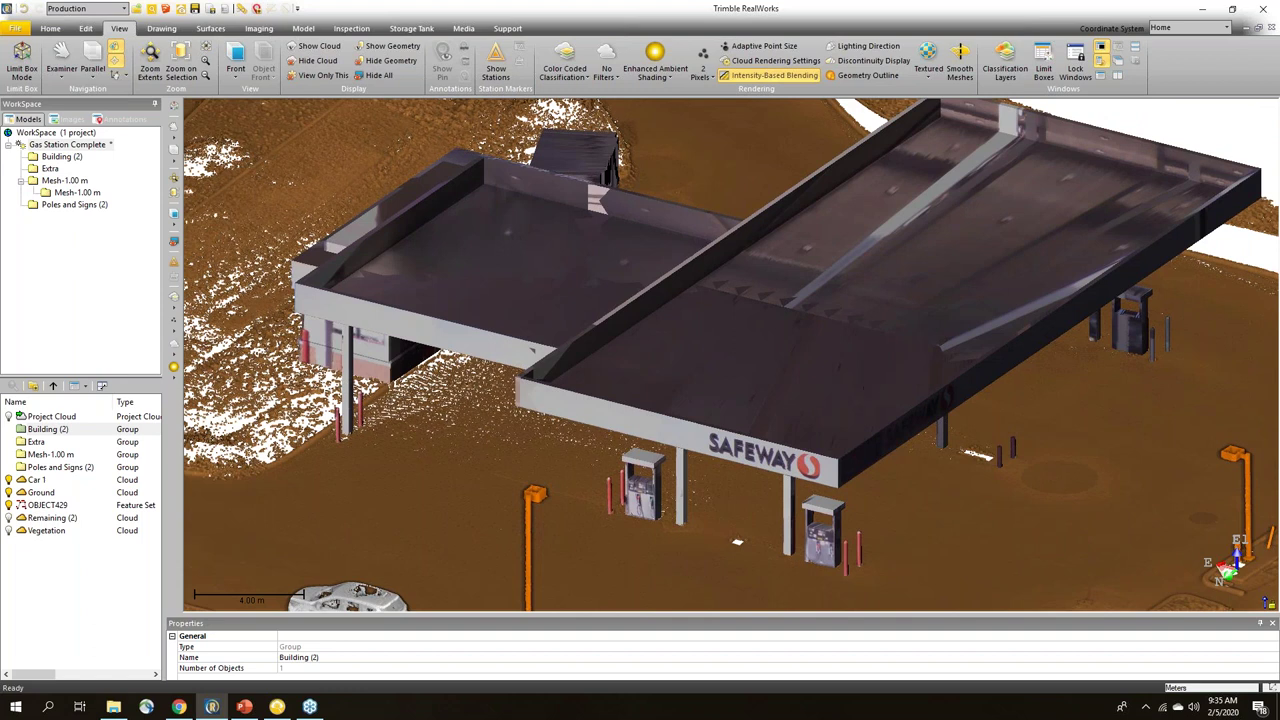
scroll(874, 393, down, 5)
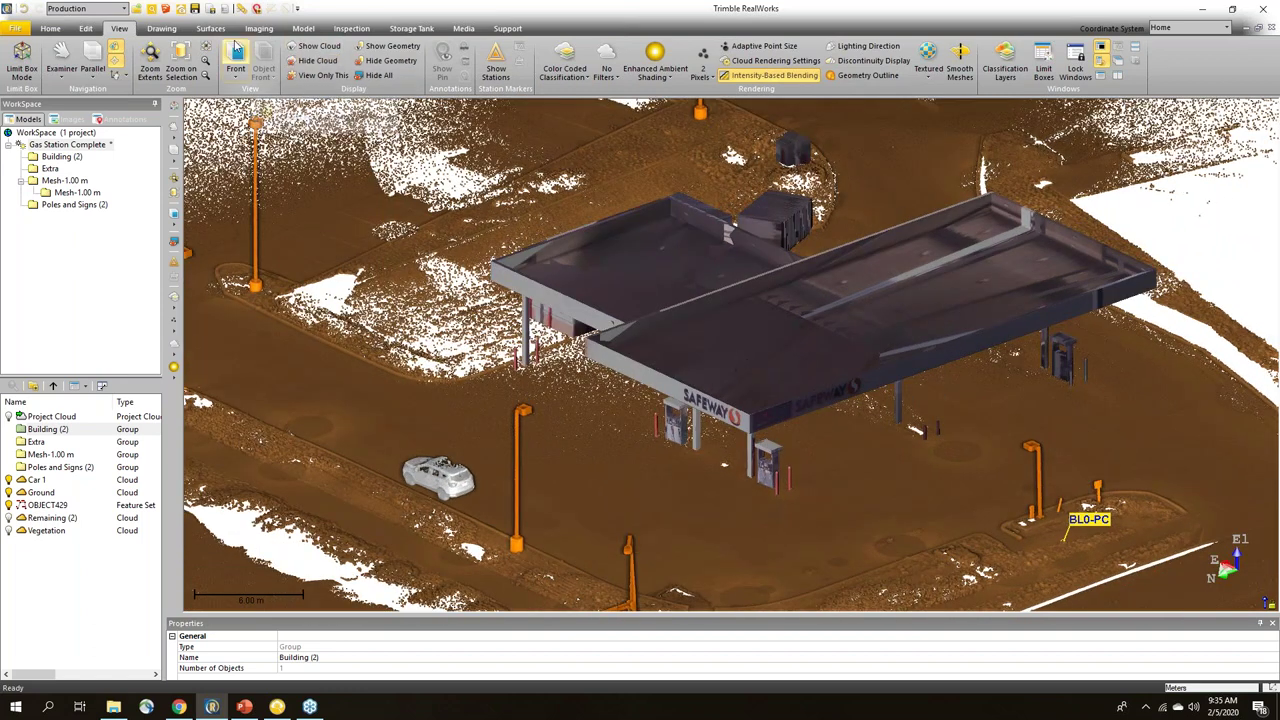
Step: Open the Cutting Plane tool on the Ground cloud and set the plane normal to vertical (0.00; 0.00; 1.00)
click(162, 29)
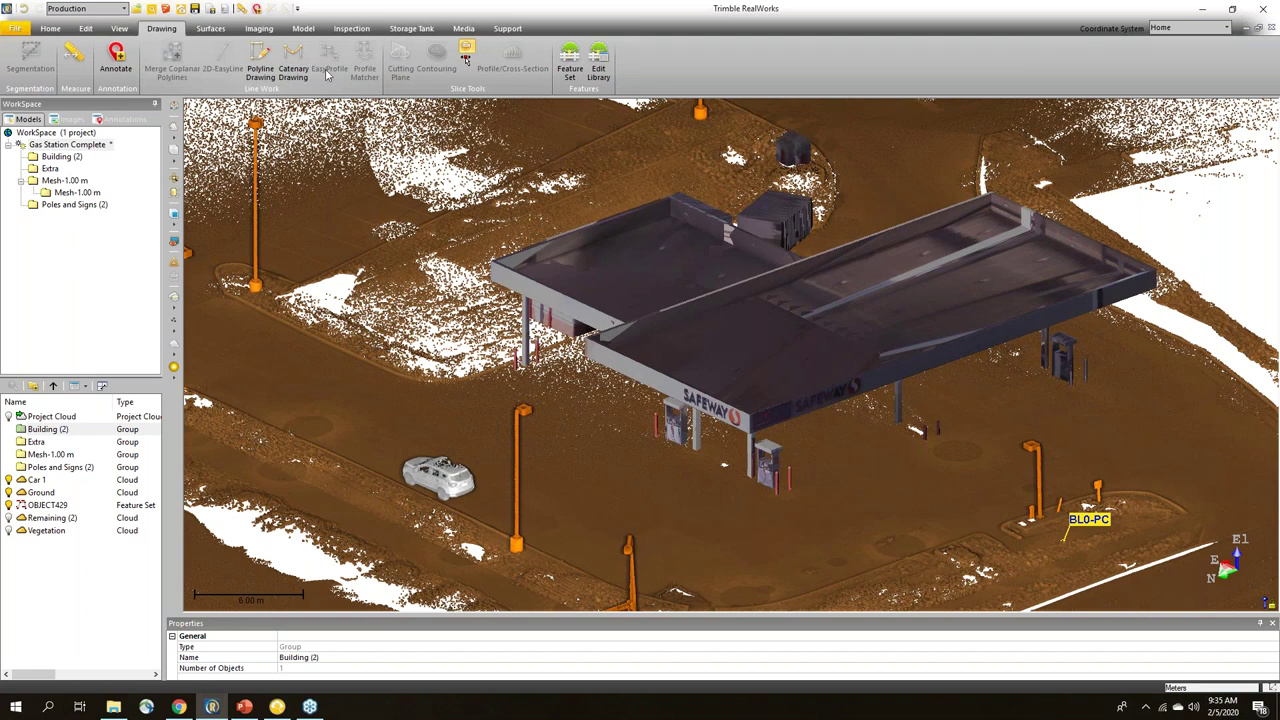
click(371, 401)
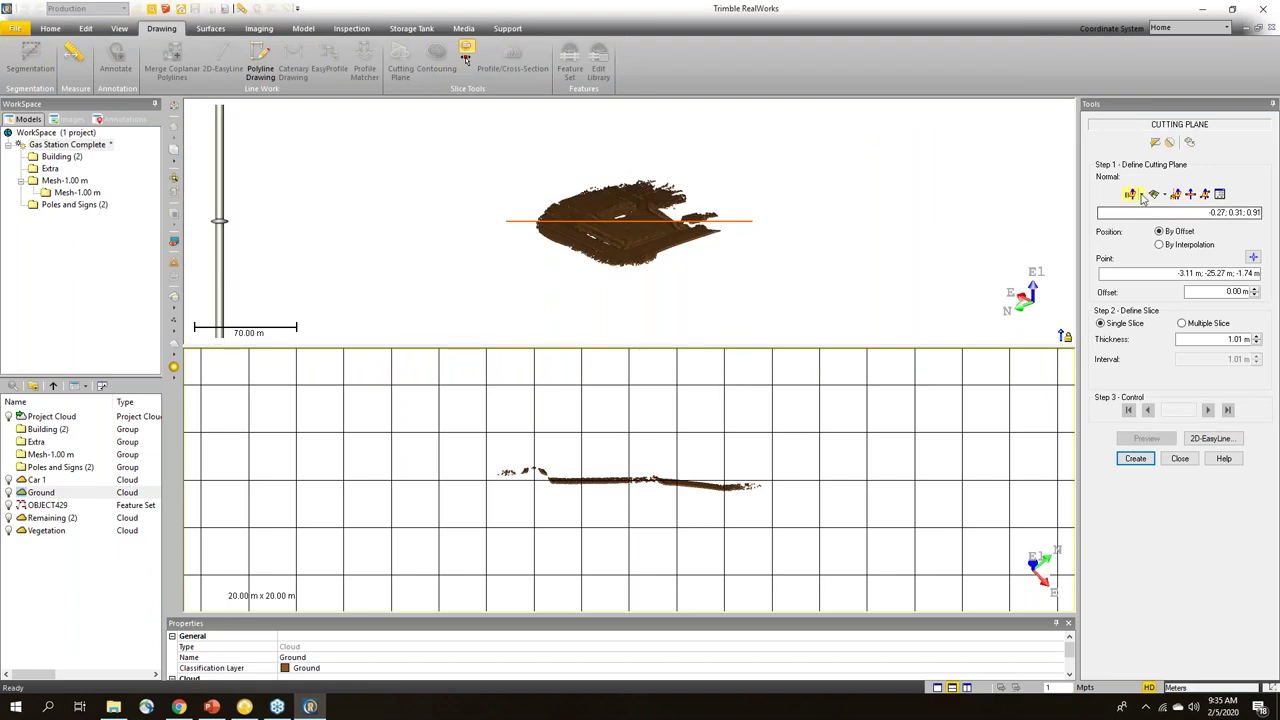
click(1141, 194)
click(1145, 240)
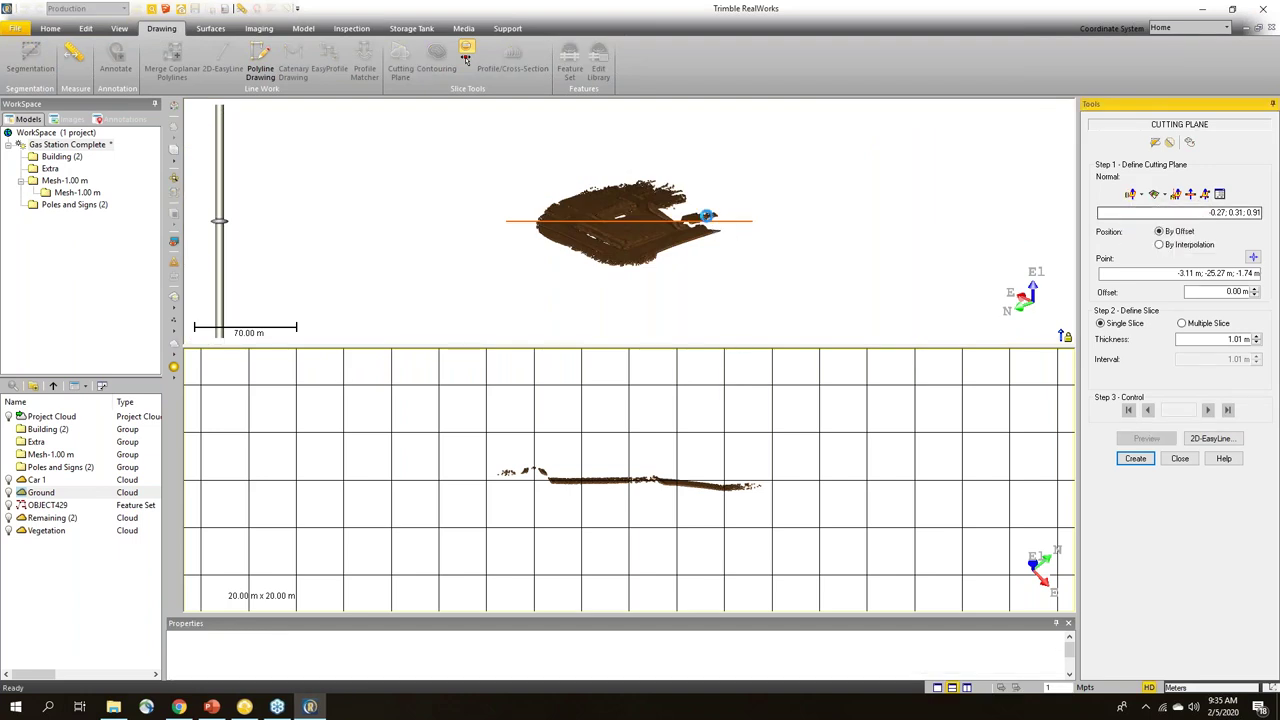
drag(596, 258, 398, 260)
middle_drag(778, 188, 702, 244)
scroll(620, 260, up, 3)
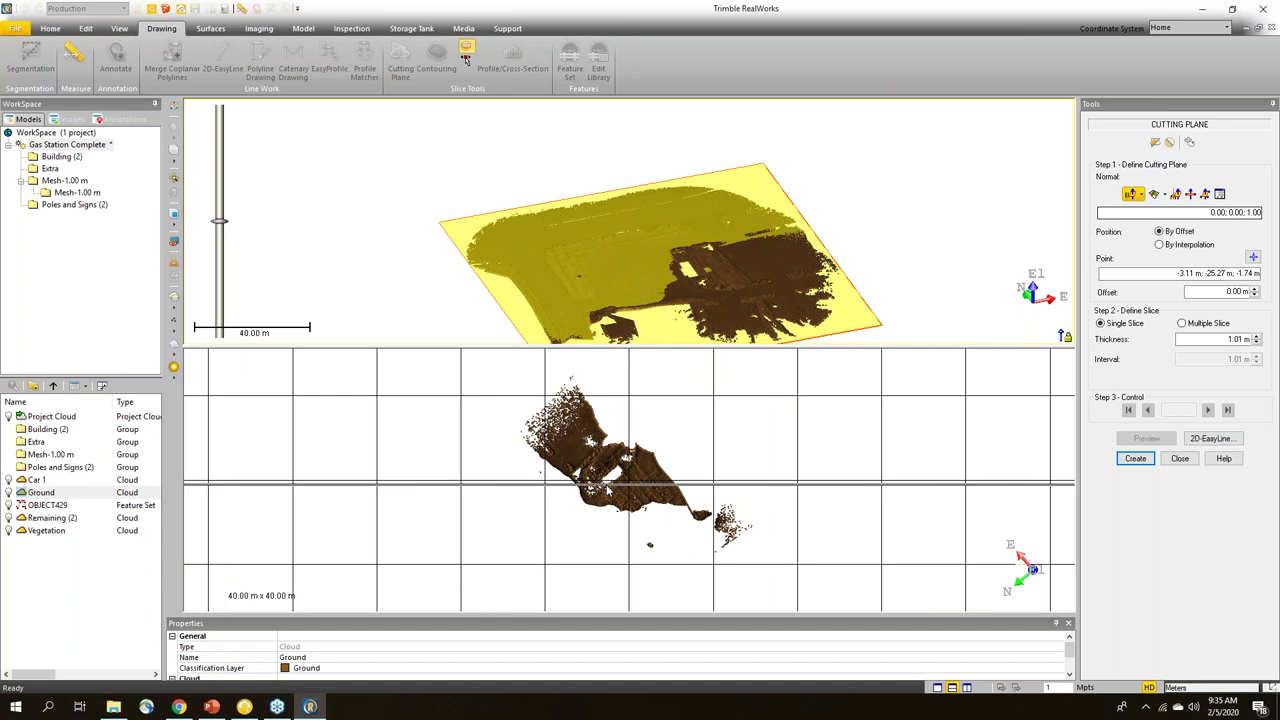
Step: Enlarge the 3D view and lower the cutting plane through the ground to an offset of -0.50 m
drag(606, 486, 606, 488)
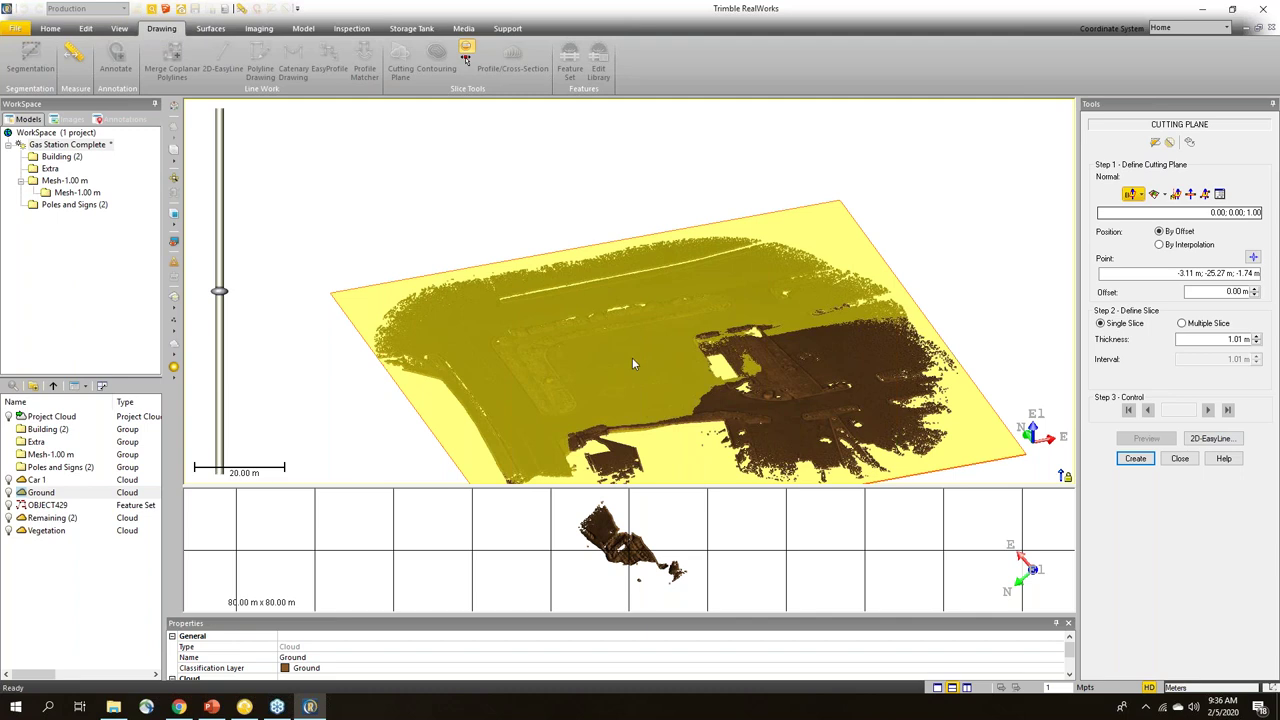
drag(220, 298, 222, 313)
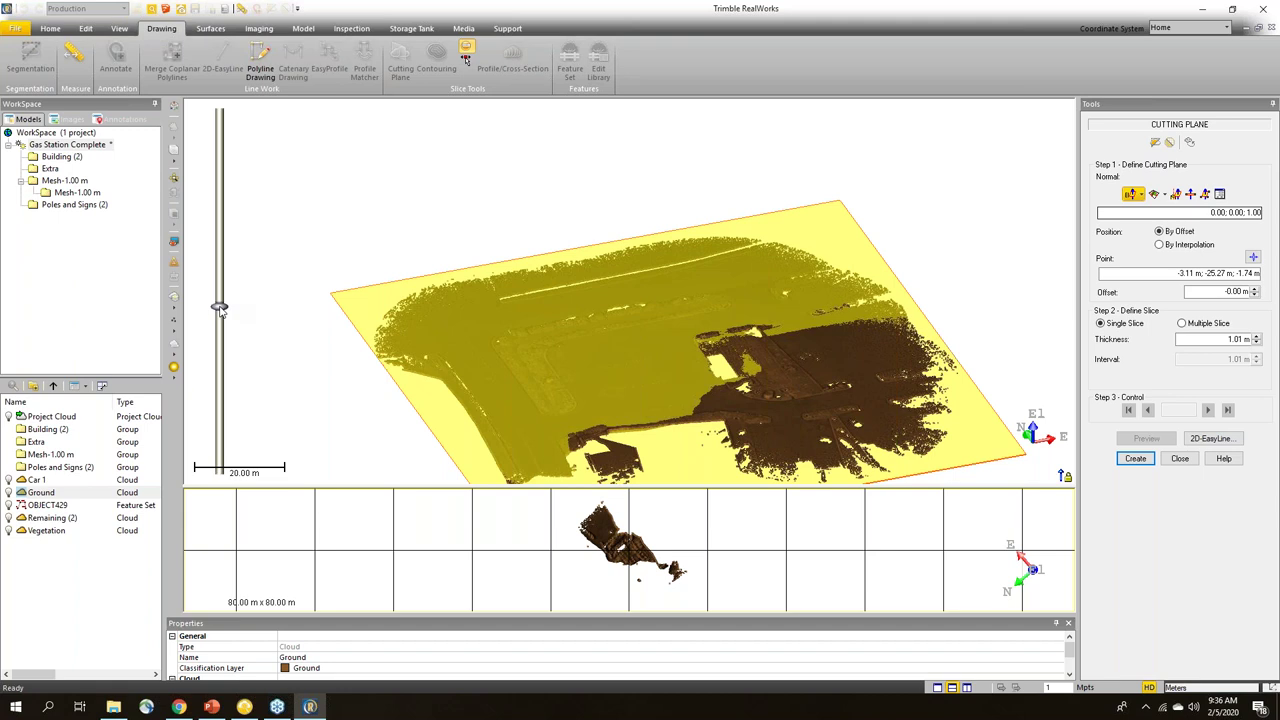
drag(219, 307, 219, 344)
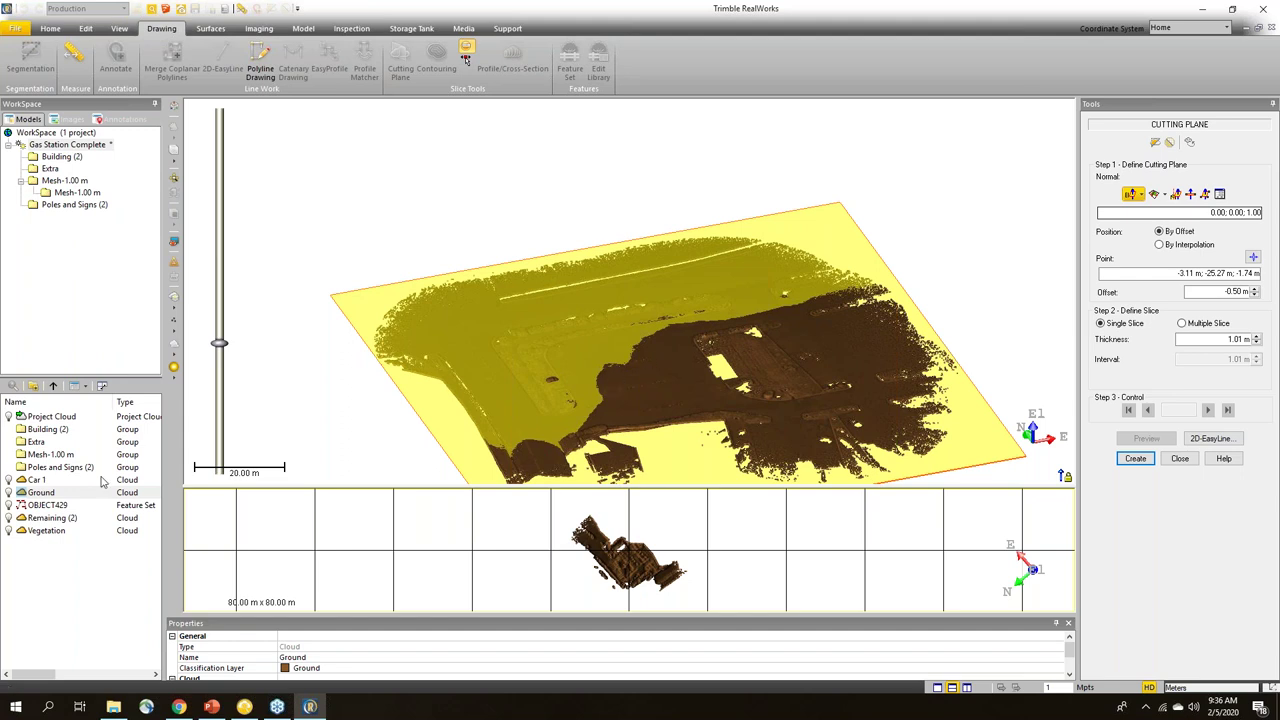
Step: Show the Merge cloud of the Building (2) group to locate the canopy relative to the cutting plane
double_click(43, 429)
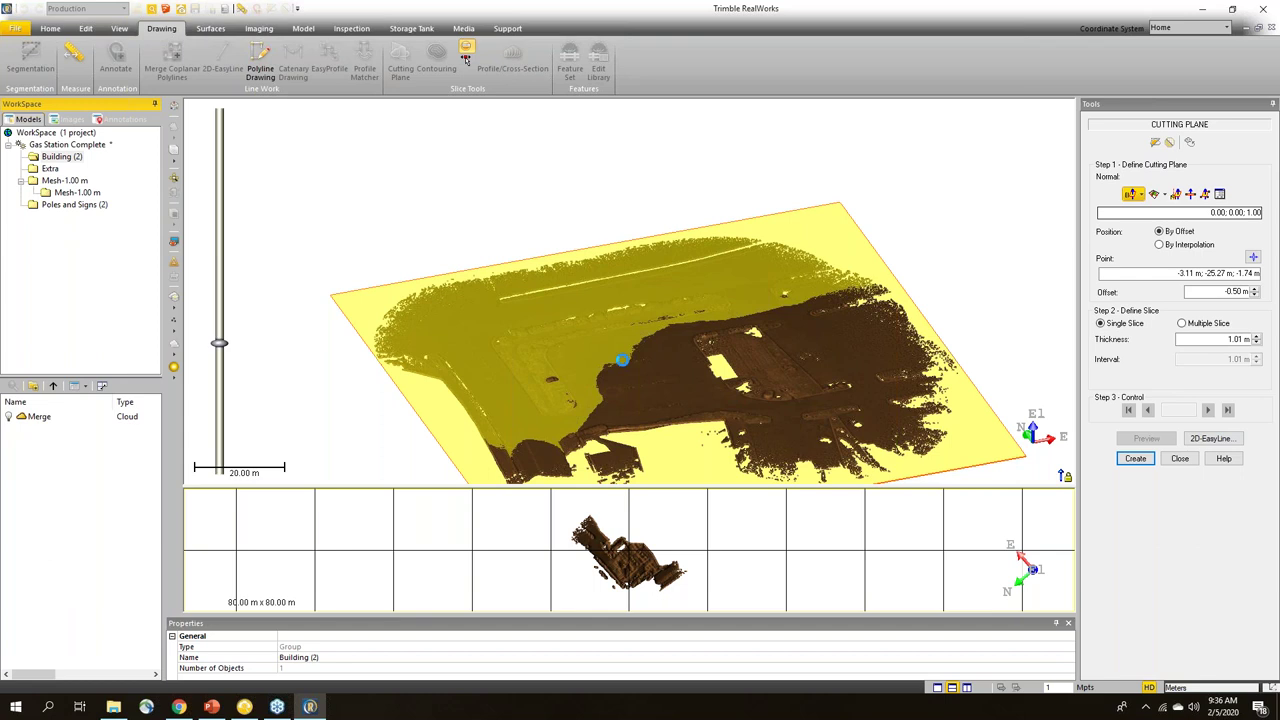
scroll(655, 355, up, 3)
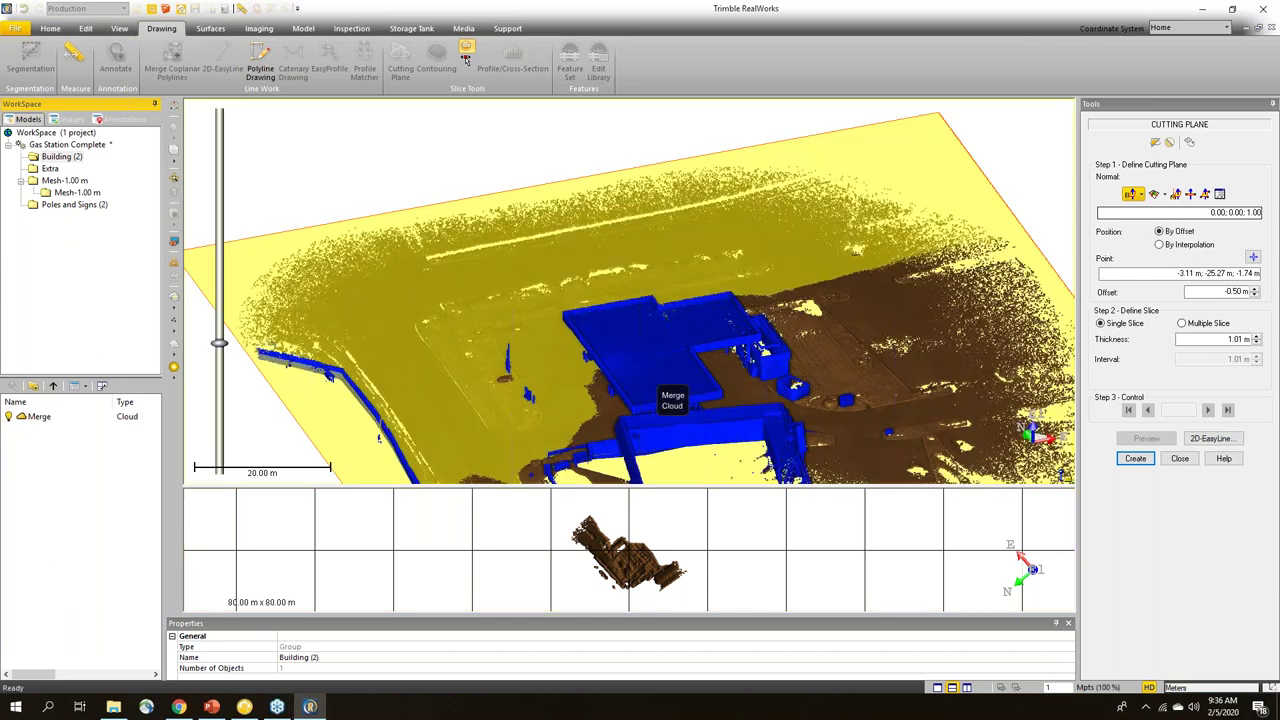
scroll(674, 321, up, 2)
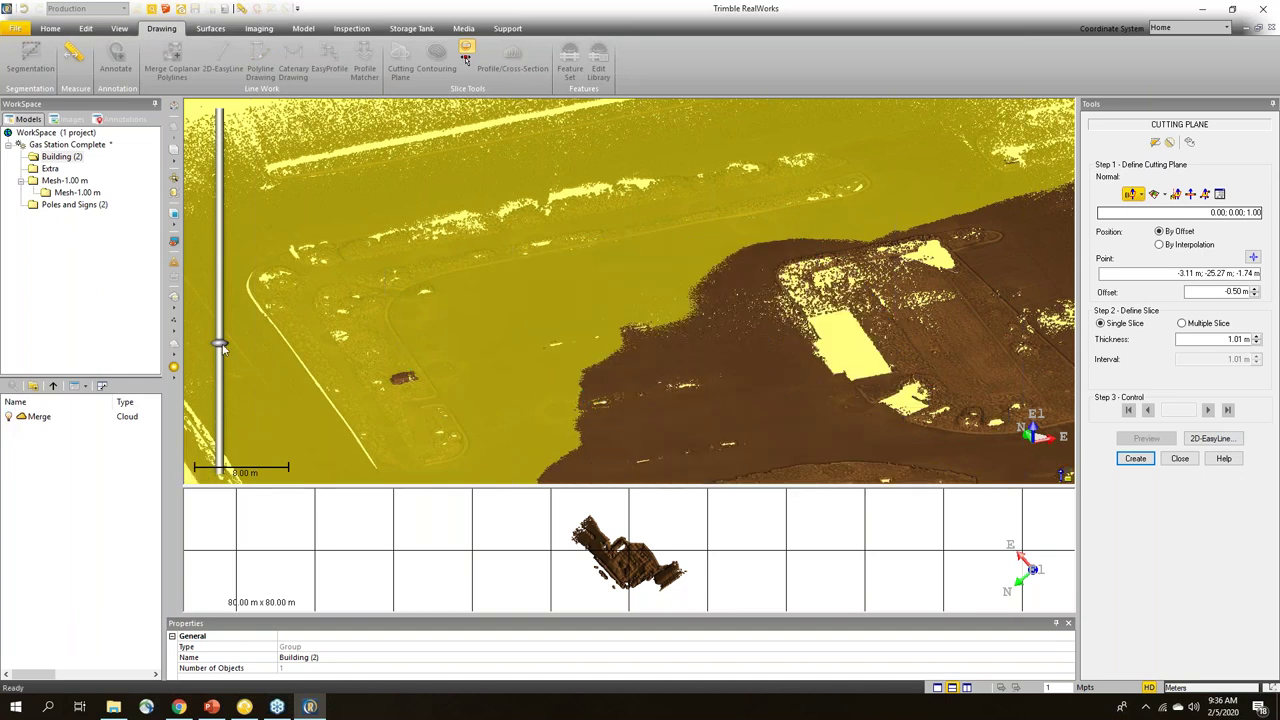
Step: Lower the cutting plane across the parking area to an offset of -1.16 m
drag(224, 364, 221, 373)
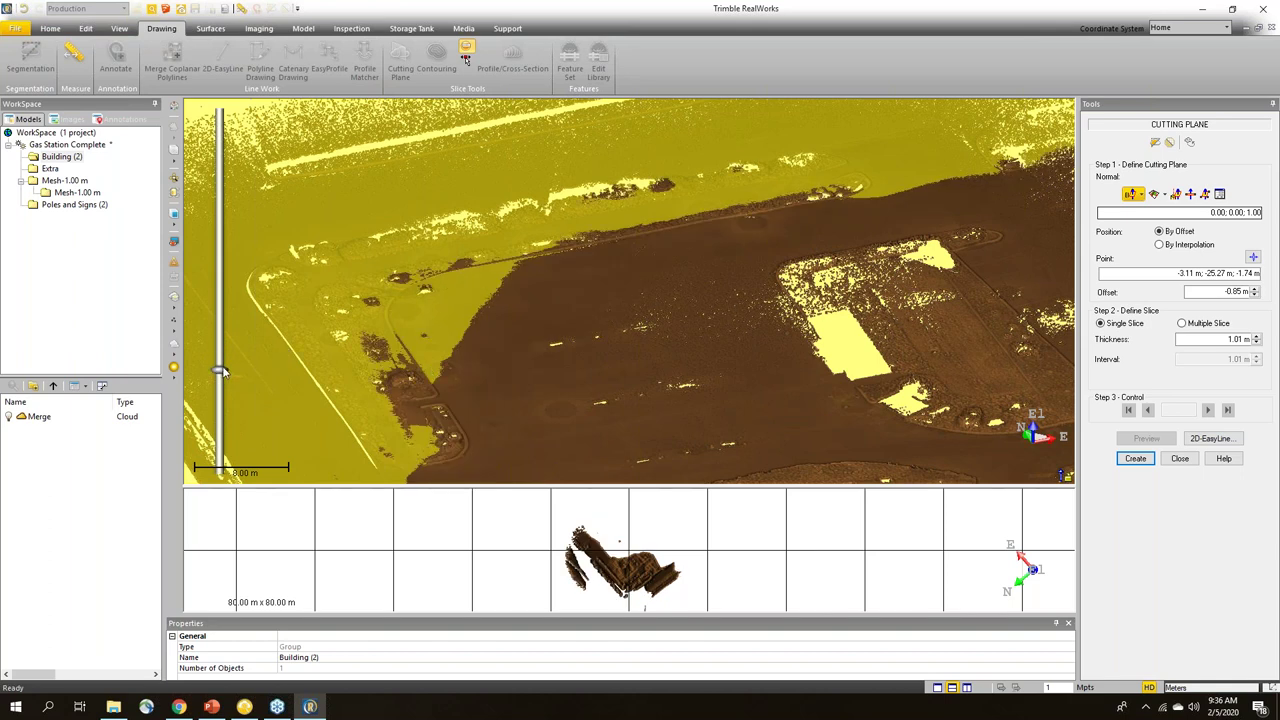
drag(221, 388, 222, 388)
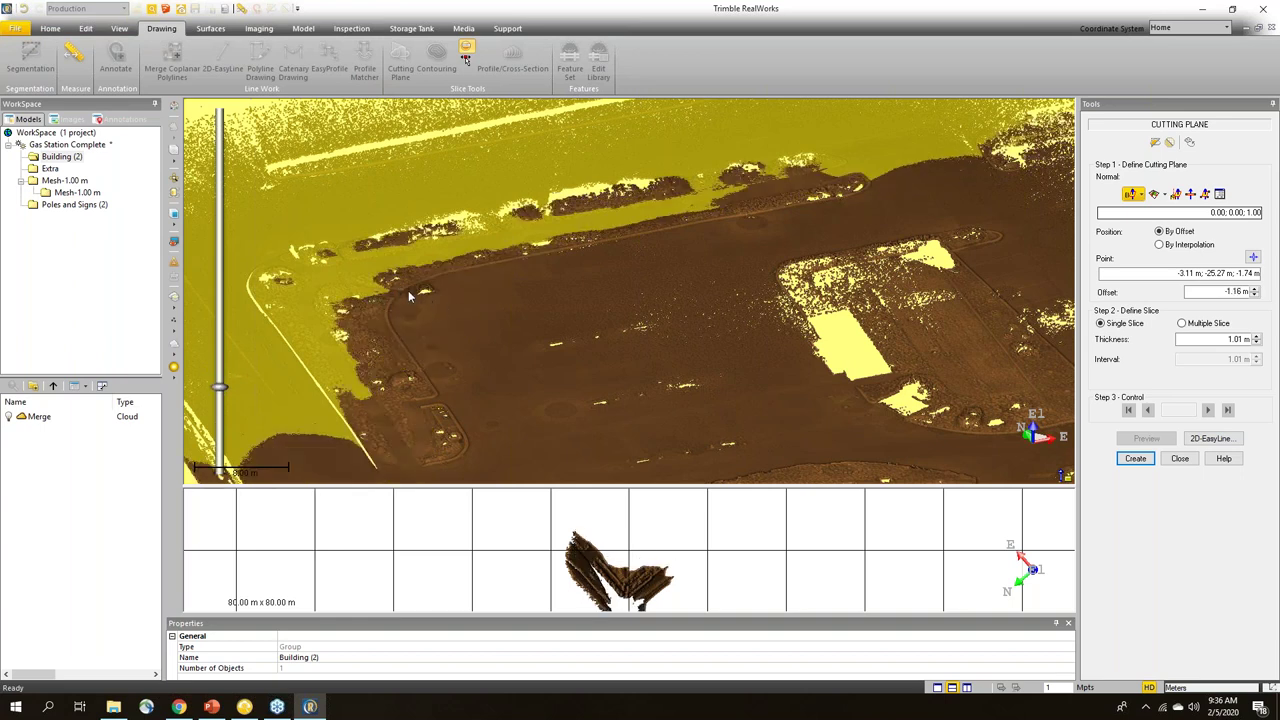
drag(399, 303, 416, 338)
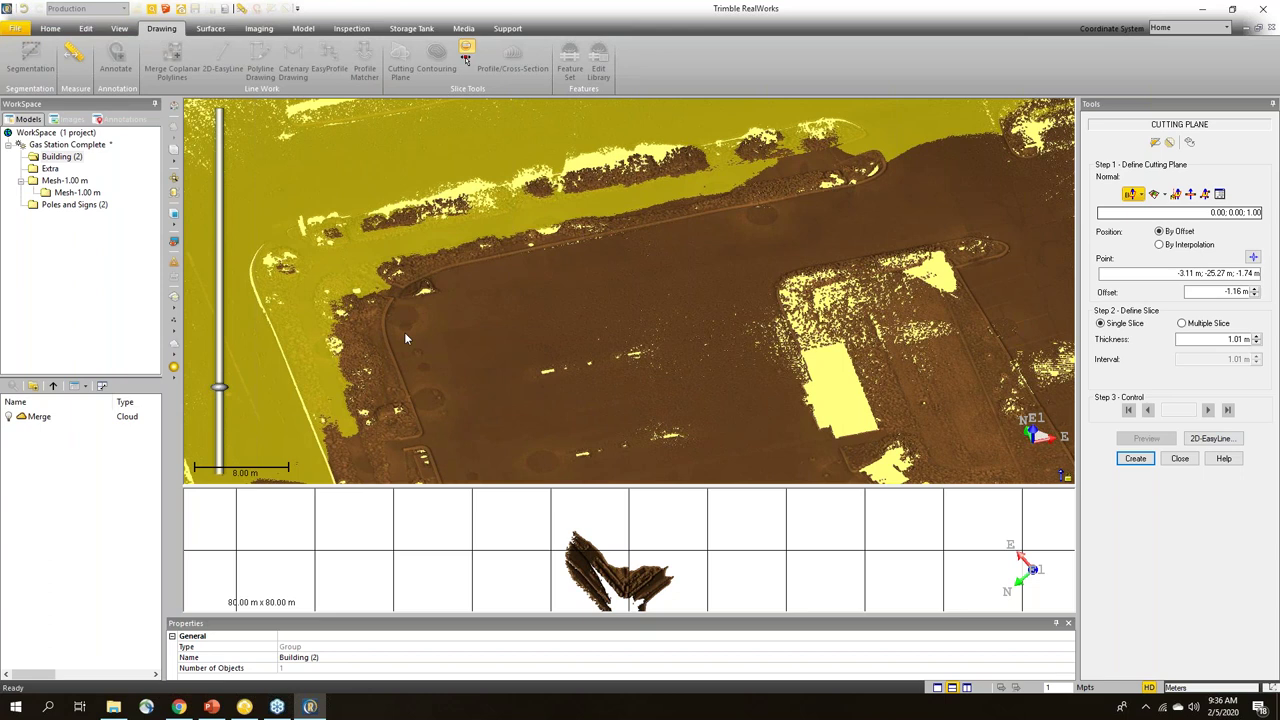
Step: Select all of the project's annotations and display their pins on the ground cloud
click(122, 119)
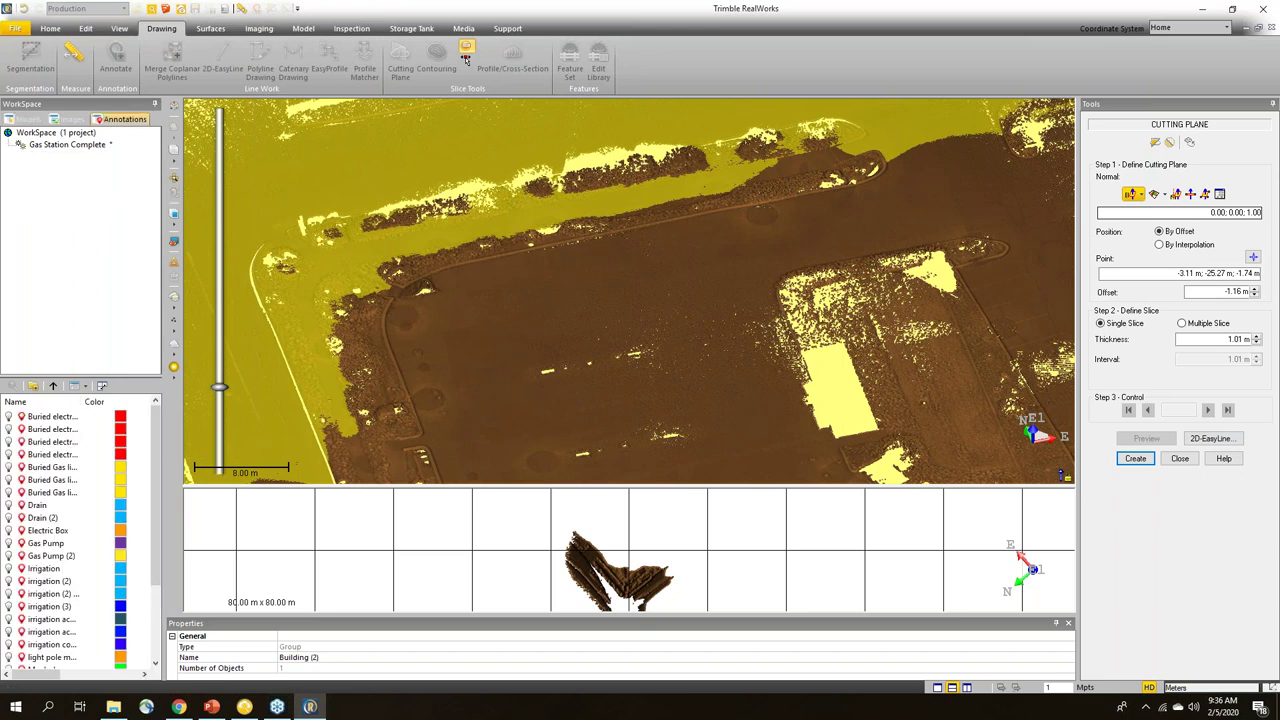
click(67, 419)
key(ctrl+a)
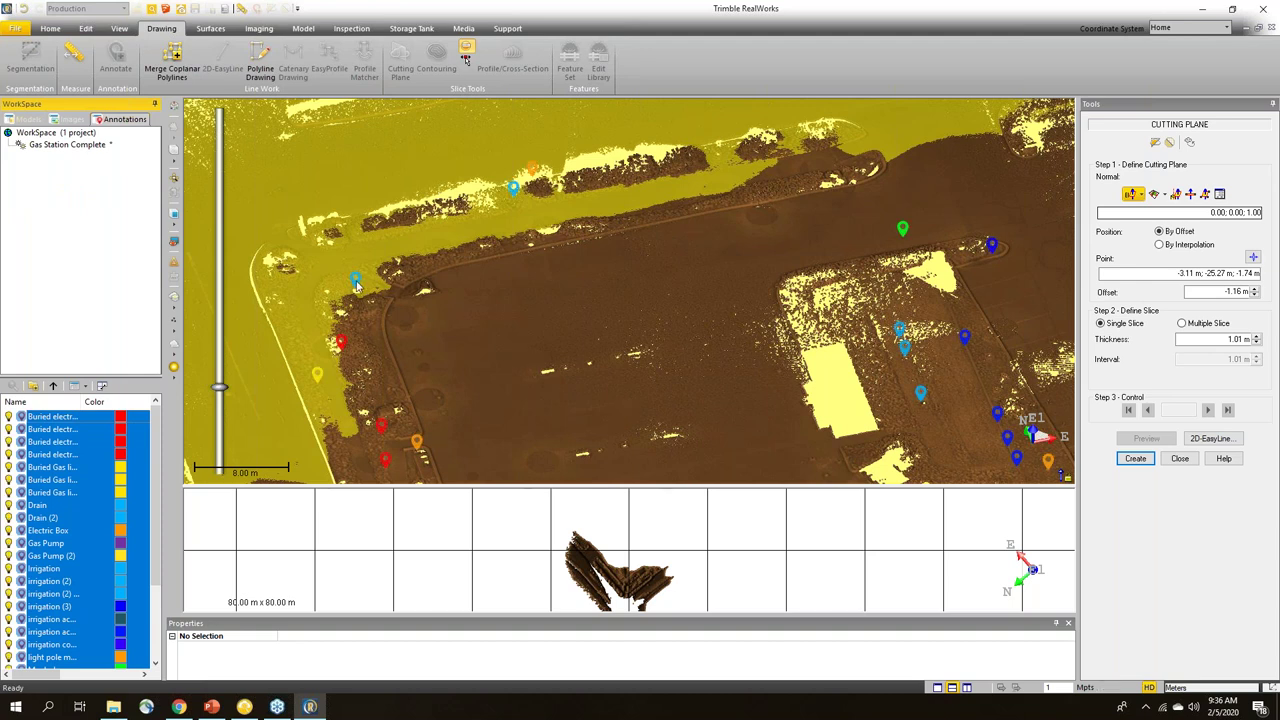
Step: Select the light-blue drain pin in the planted border and enlarge its properties to read the description, checking the drain up close
mouse_move(356, 284)
click(356, 284)
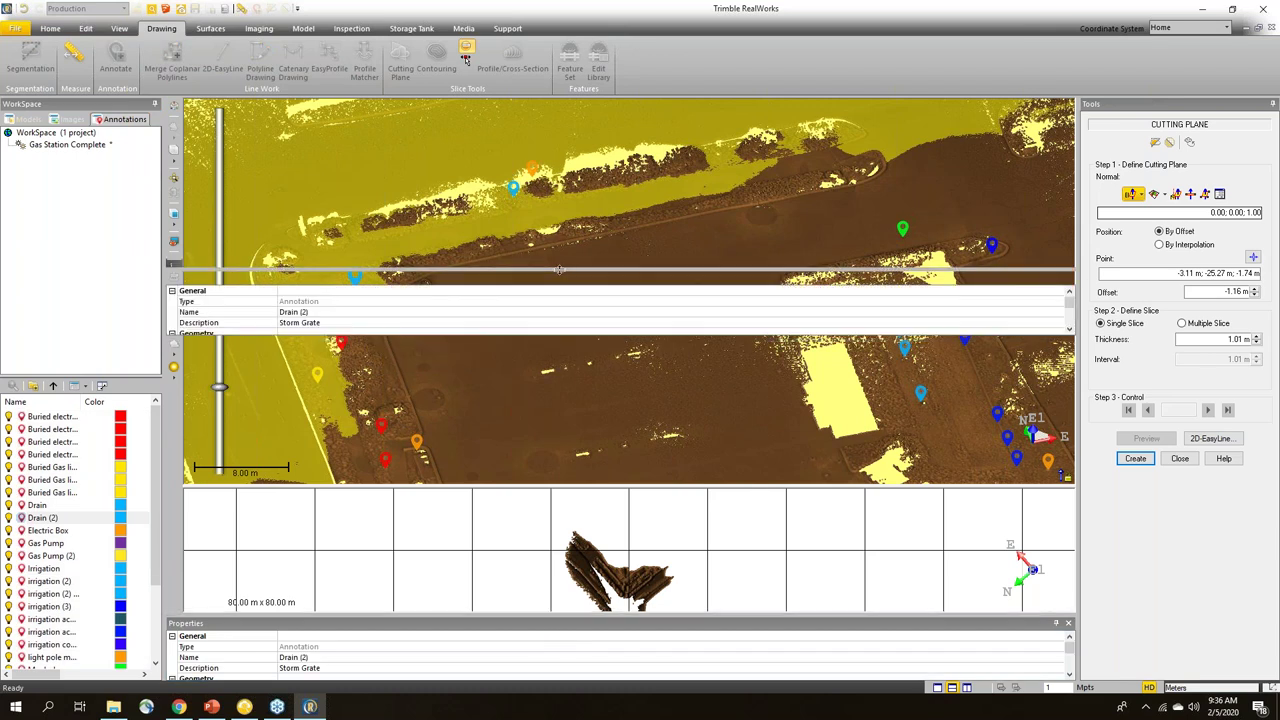
drag(676, 272, 640, 573)
scroll(360, 286, up, 3)
scroll(440, 314, up, 3)
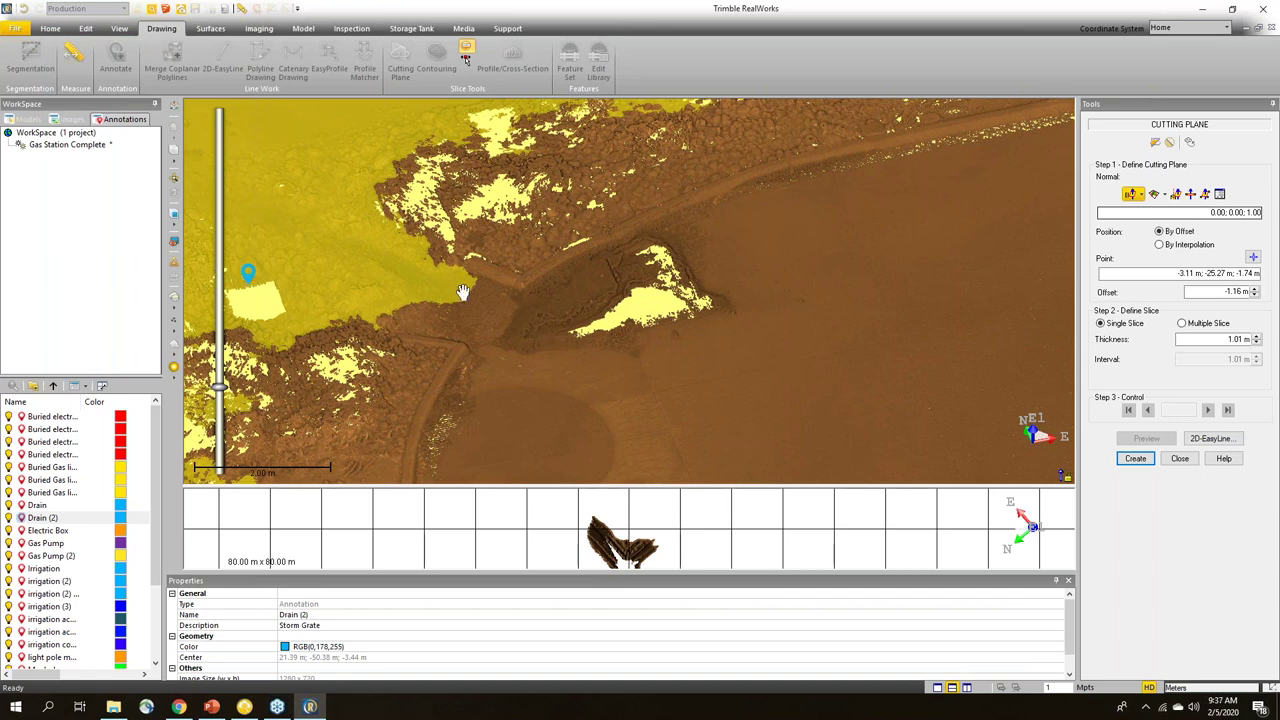
Step: Review the annotation pins across the whole ground cloud and close the Cutting Plane tool without creating a slice
scroll(465, 295, down, 3)
scroll(465, 297, down, 4)
middle_drag(590, 242, 448, 174)
drag(448, 317, 602, 289)
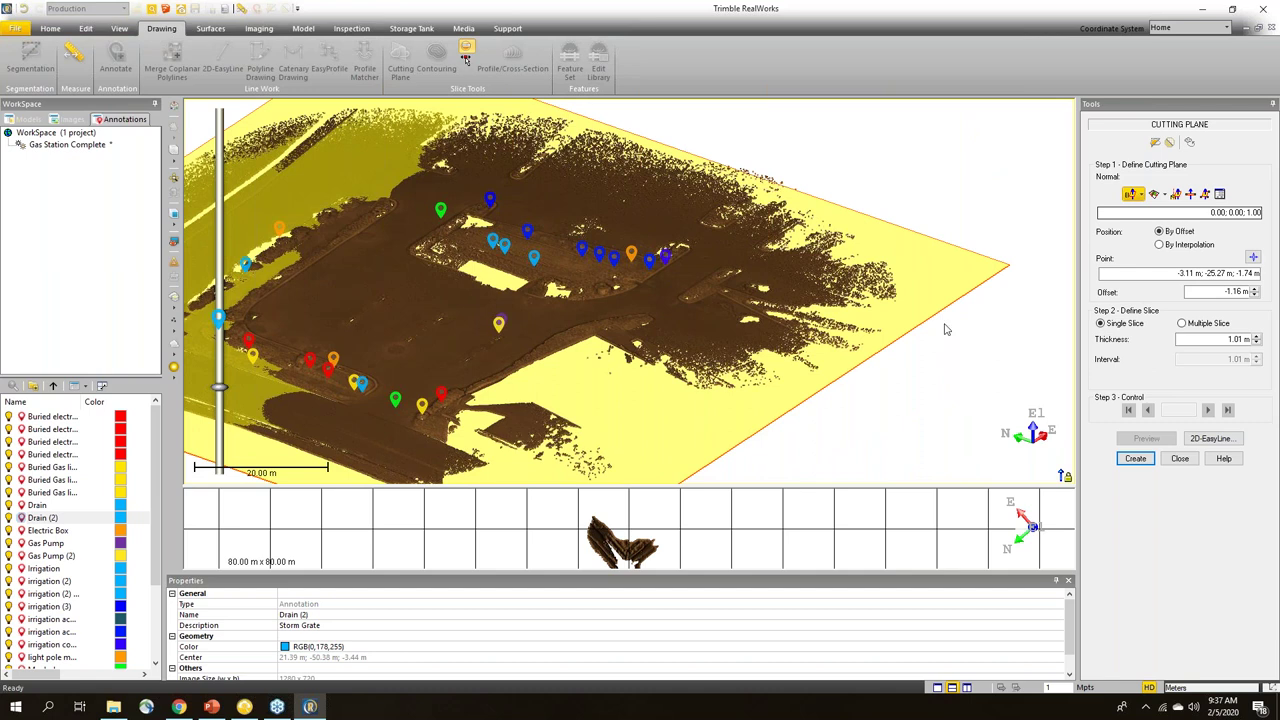
click(1192, 458)
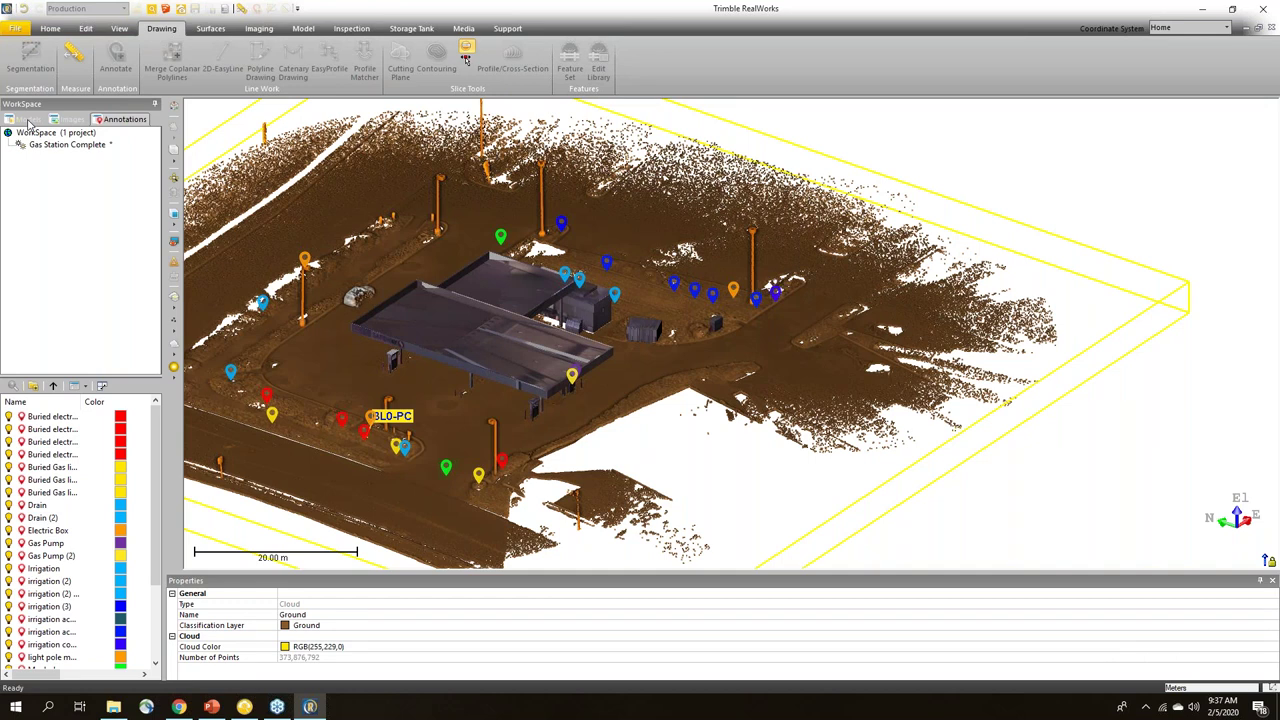
Step: Display only the Merge cloud of the Building (2) group and select it in the 3D view for a new cutting plane
click(26, 119)
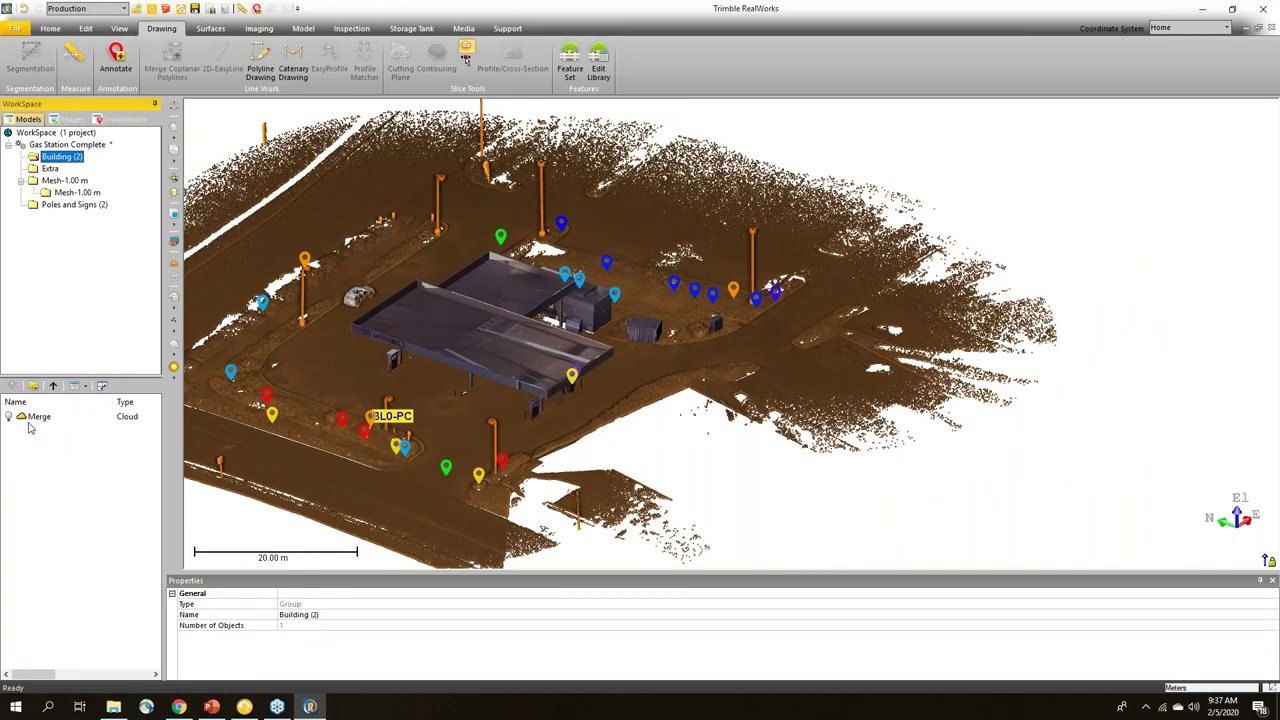
click(9, 416)
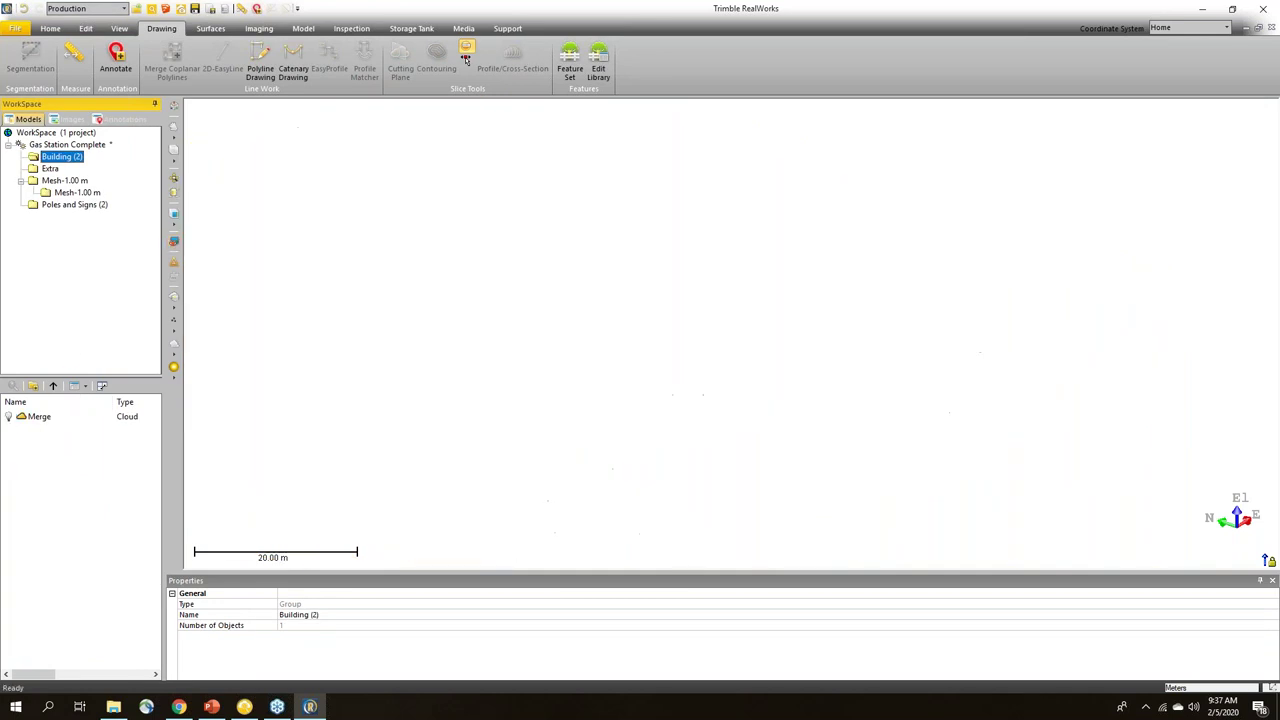
click(9, 416)
scroll(551, 395, down, 2)
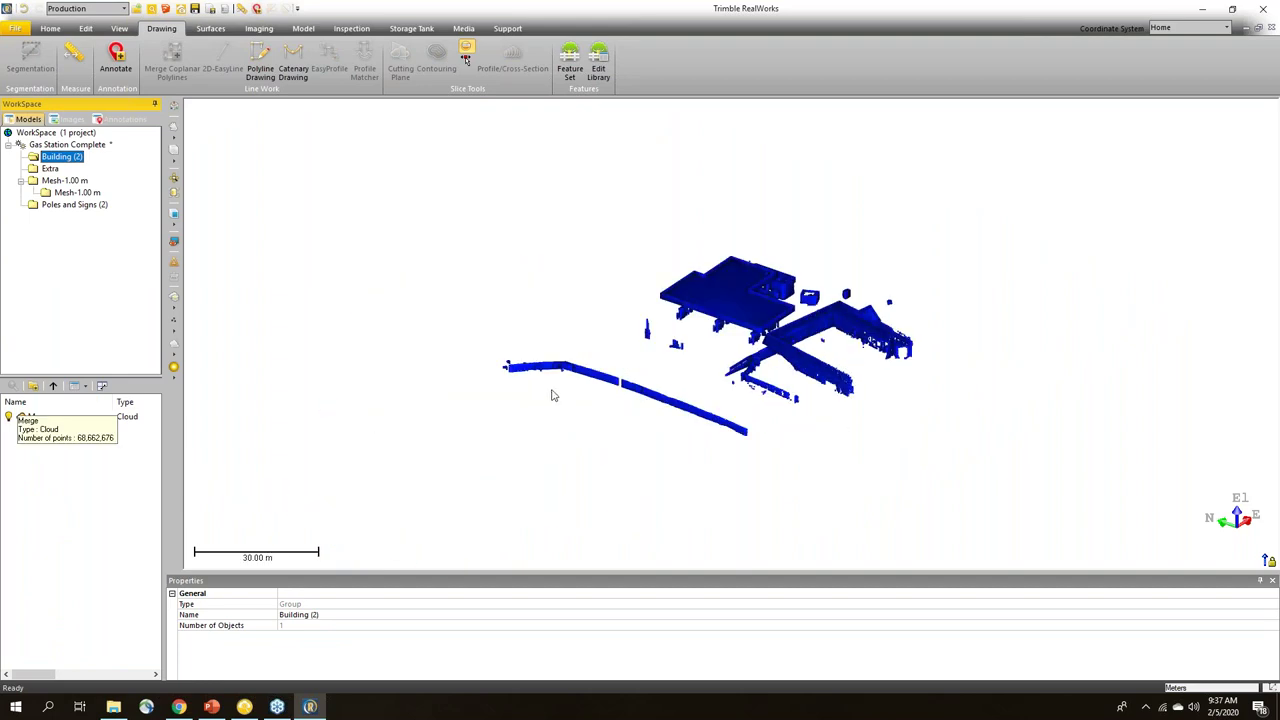
click(809, 299)
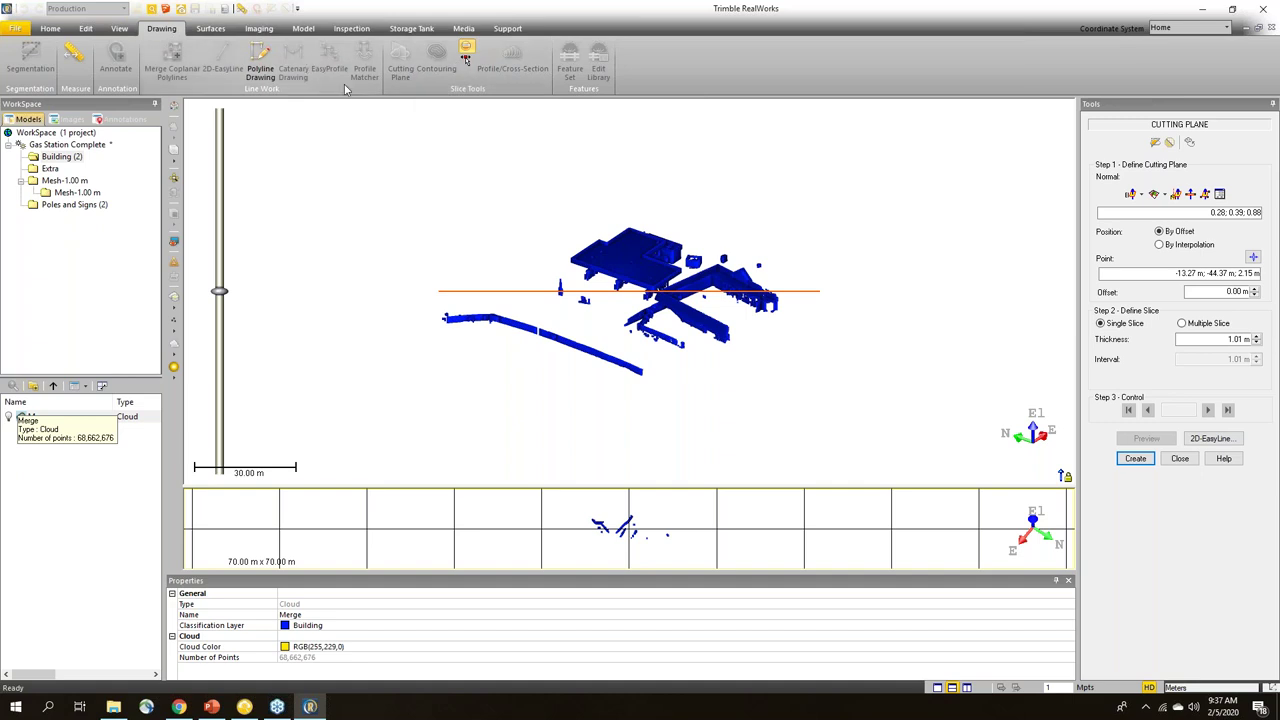
Step: Define a horizontal cutting plane with normal 0.00; 0.00; 1.00 through a point picked on the building cloud at elevation -0.52 m
click(1141, 195)
click(1150, 243)
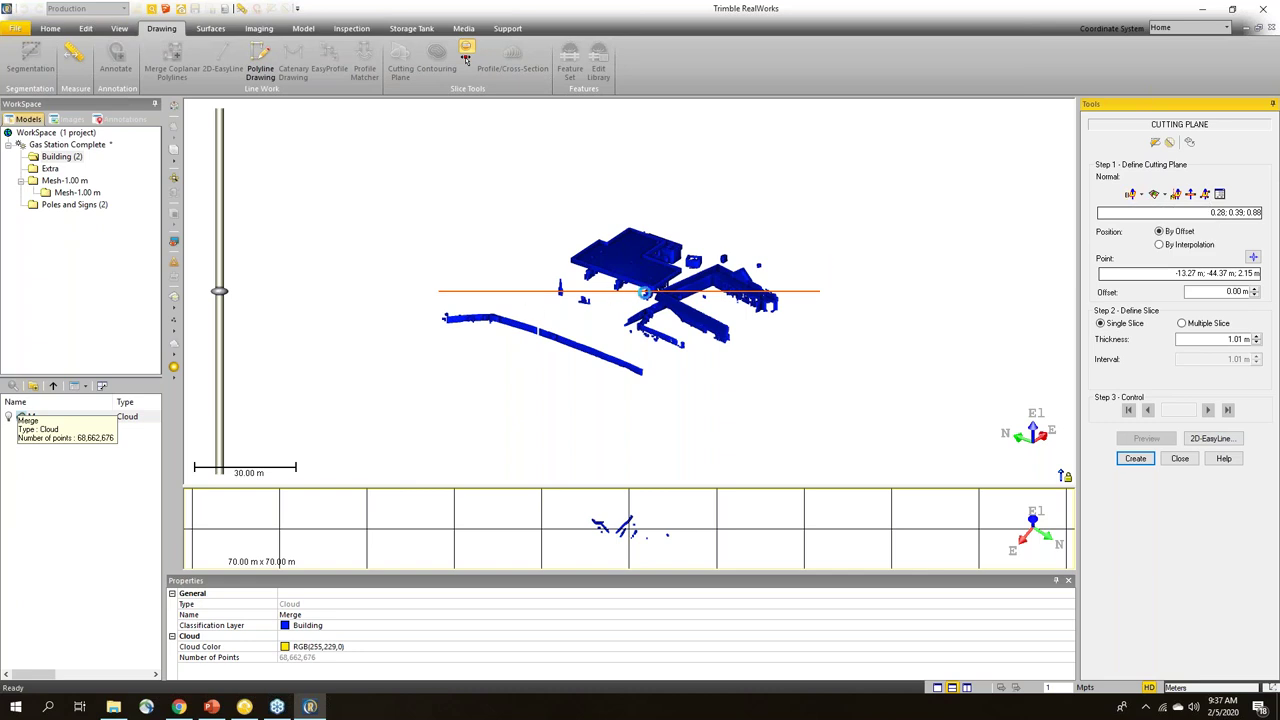
click(645, 292)
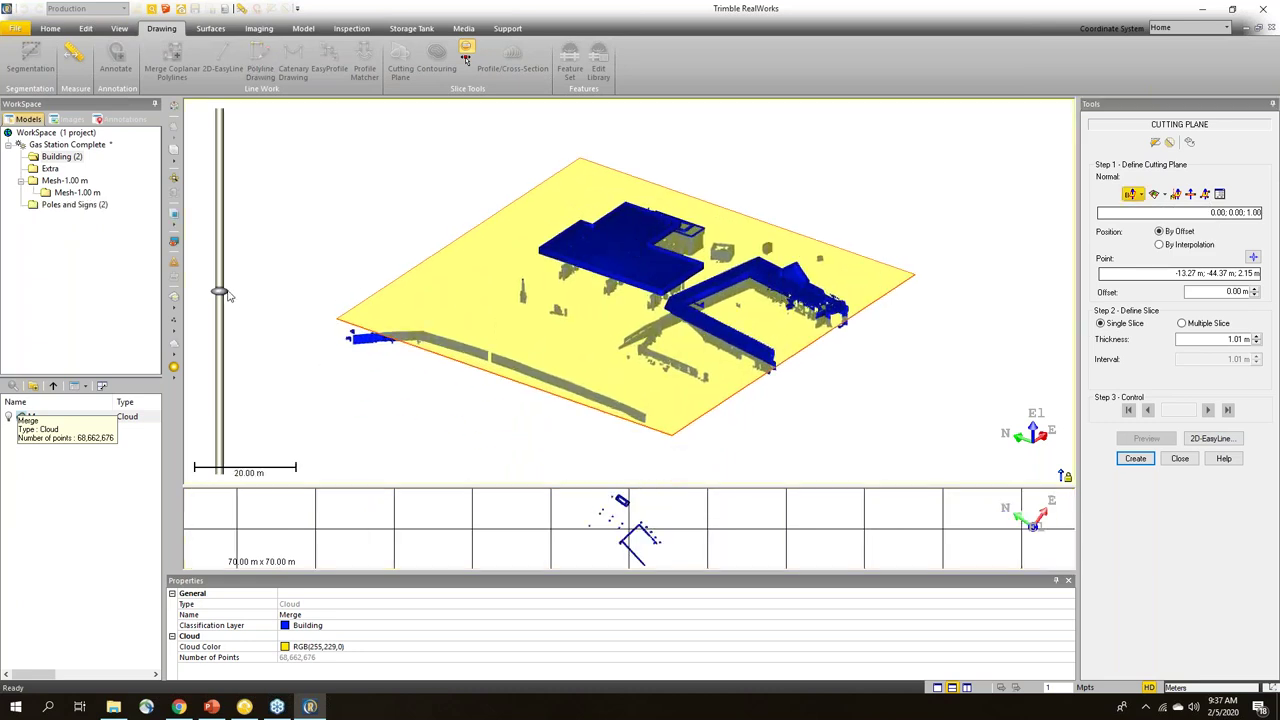
click(1251, 258)
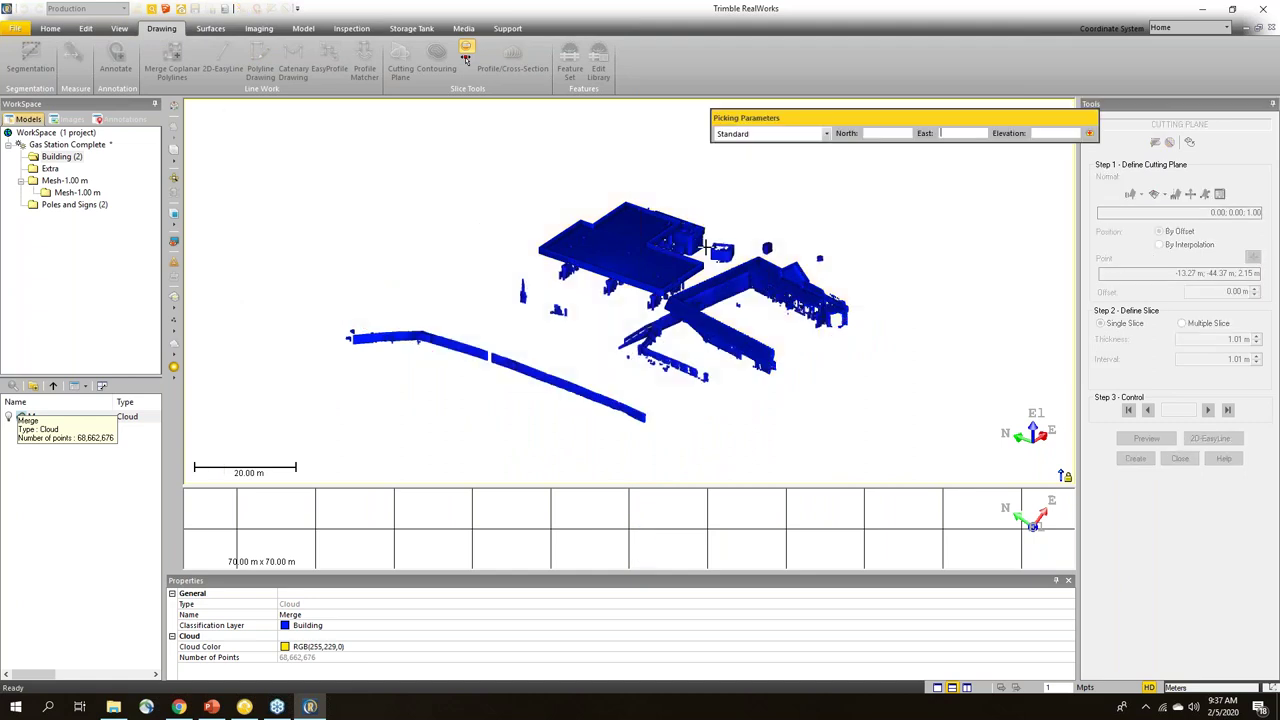
click(766, 267)
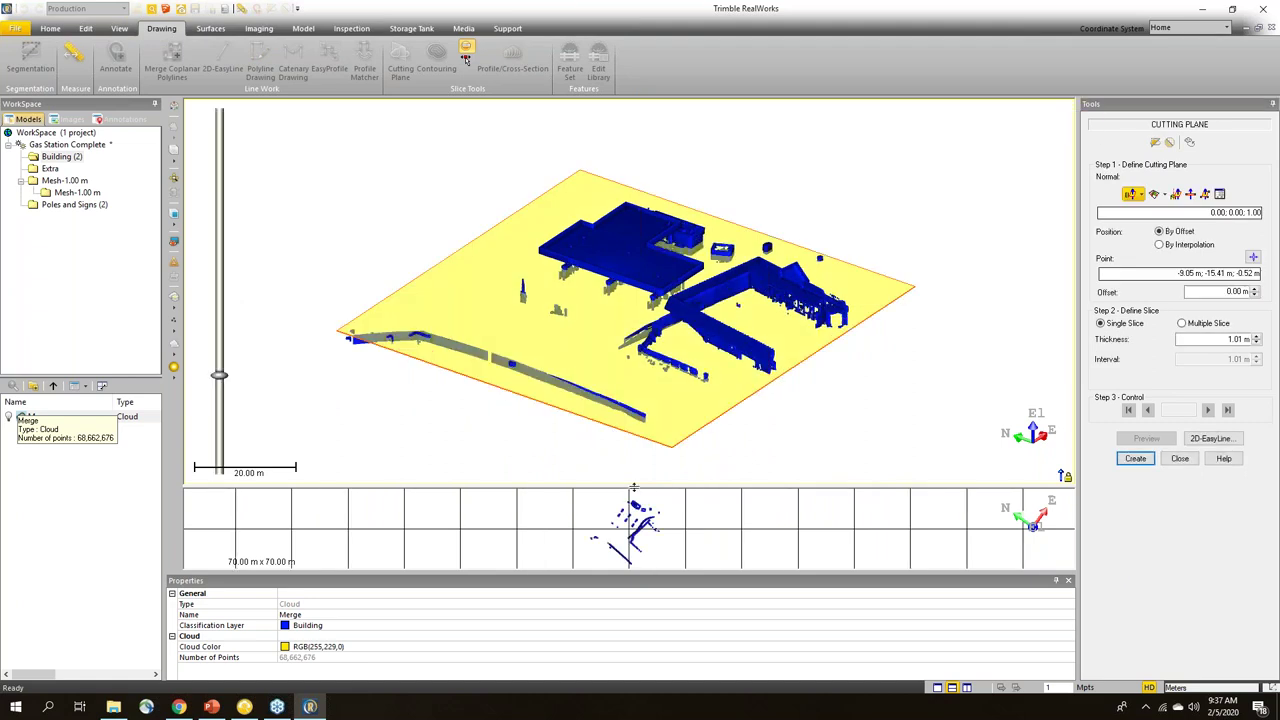
Step: Enlarge the 2D slice view around the building outline and set the slice thickness to 0.10 m
drag(665, 316, 665, 320)
scroll(663, 455, up, 5)
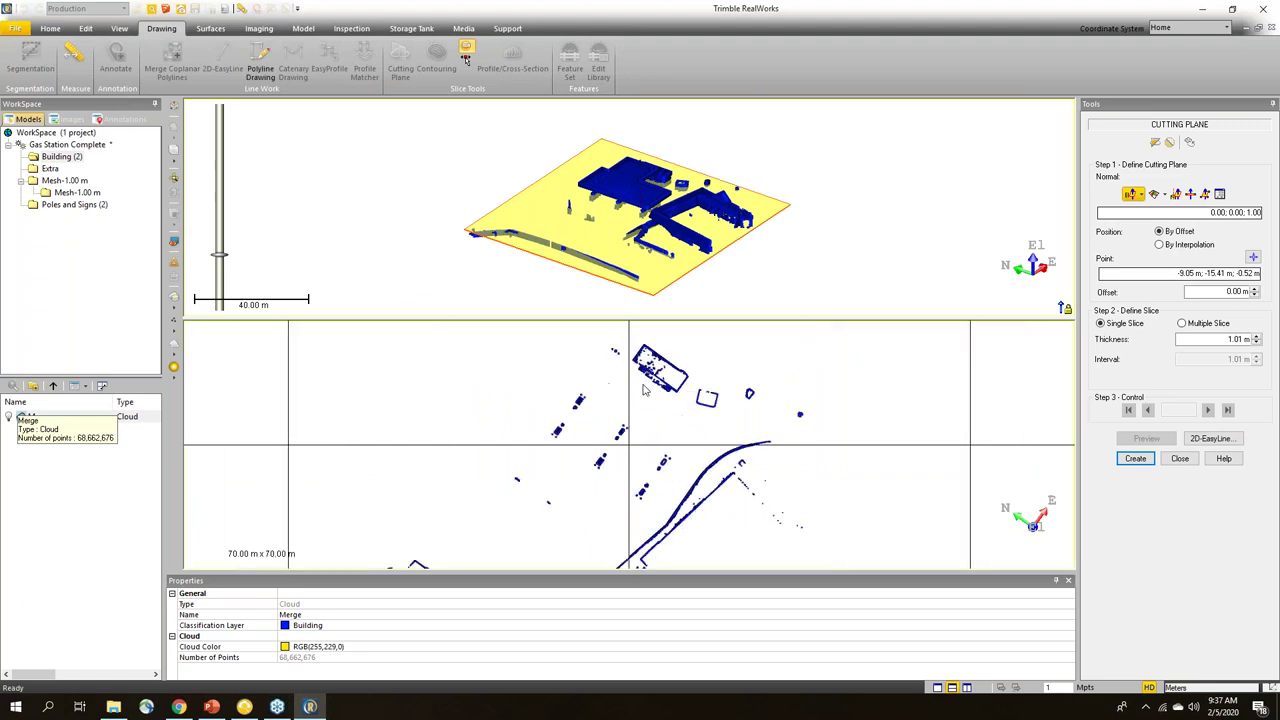
scroll(629, 445, up, 3)
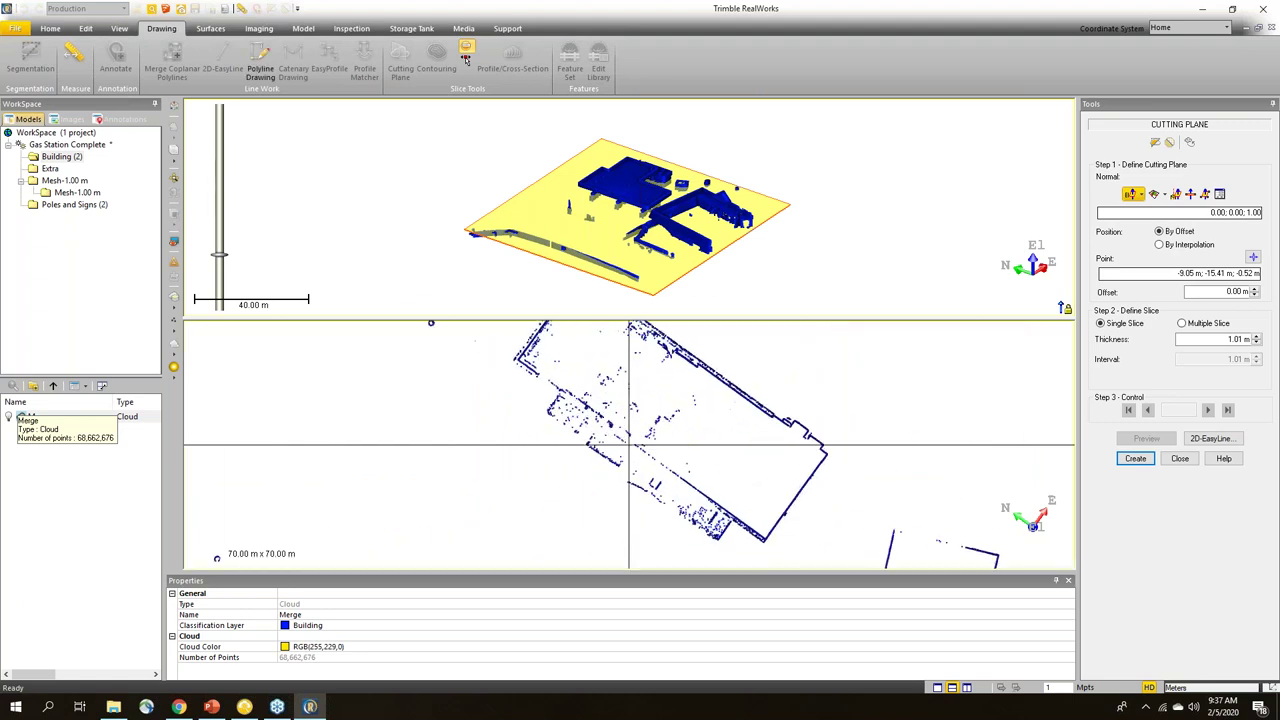
double_click(1232, 340)
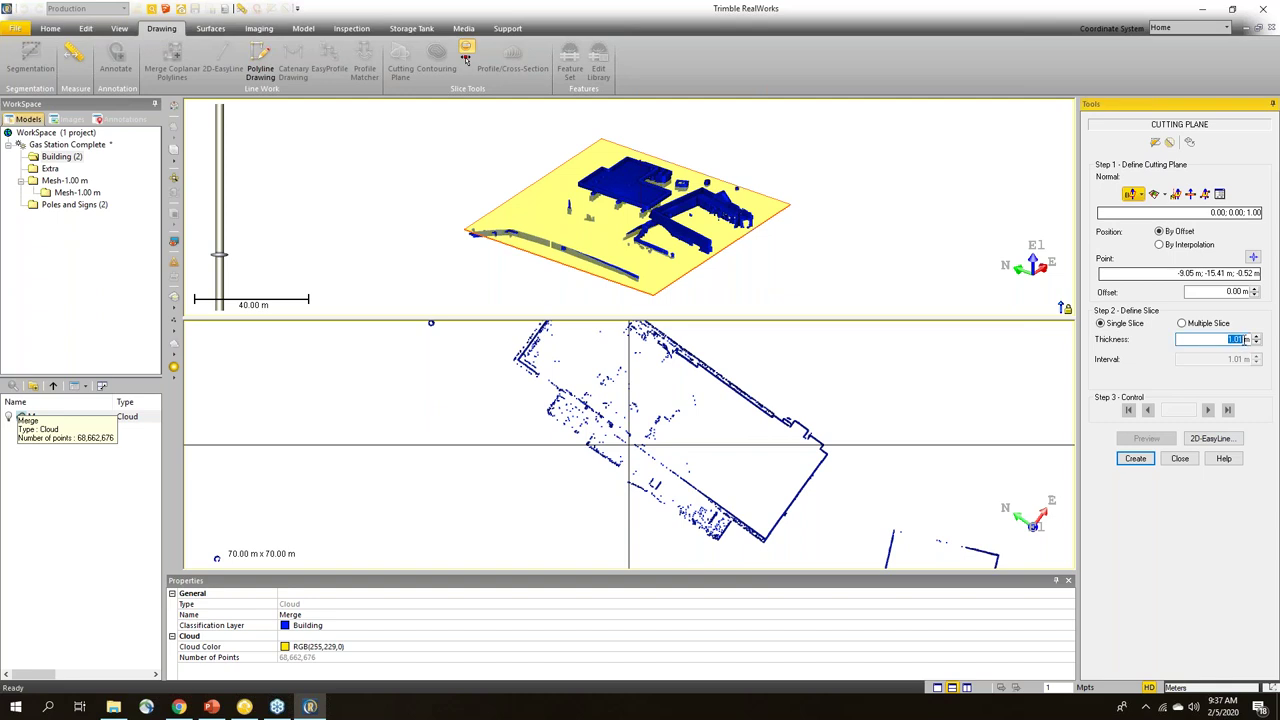
text(1)
key(Return)
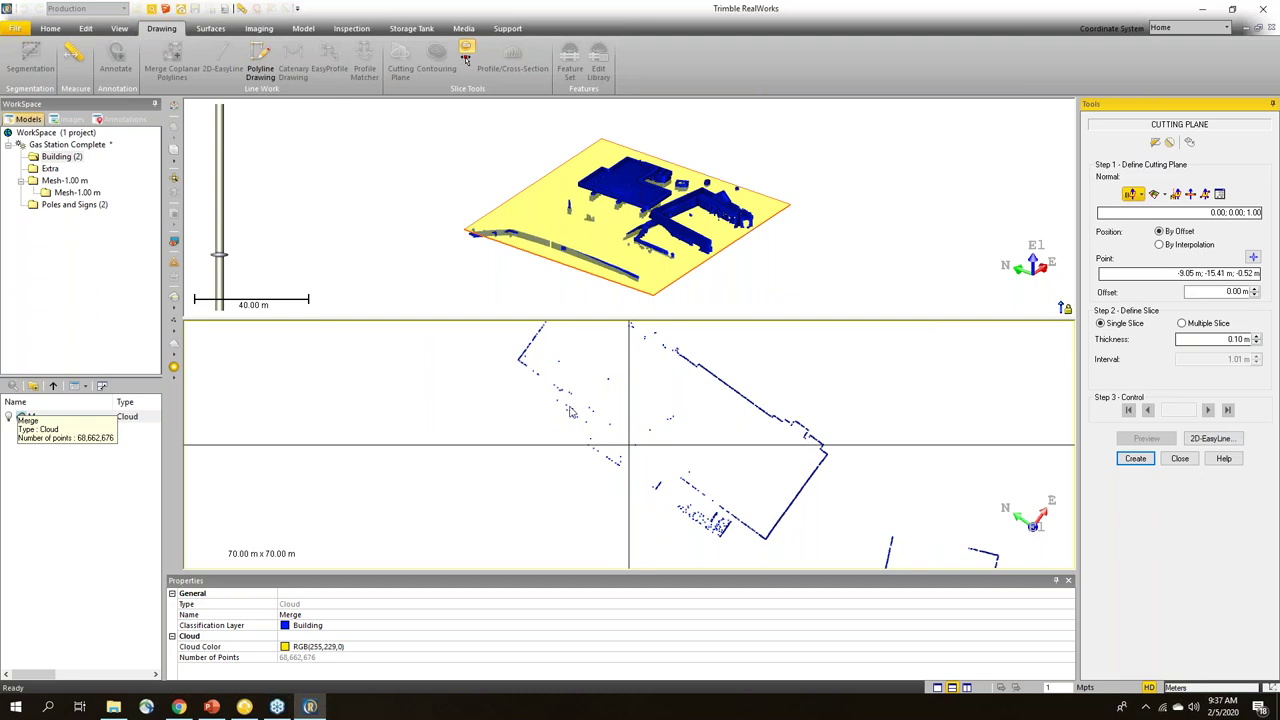
Step: Check the outlines in the slice view, create the single 0.10 m slice and close the Cutting Plane tool
middle_drag(654, 486, 746, 377)
scroll(718, 442, down, 3)
middle_drag(691, 437, 638, 354)
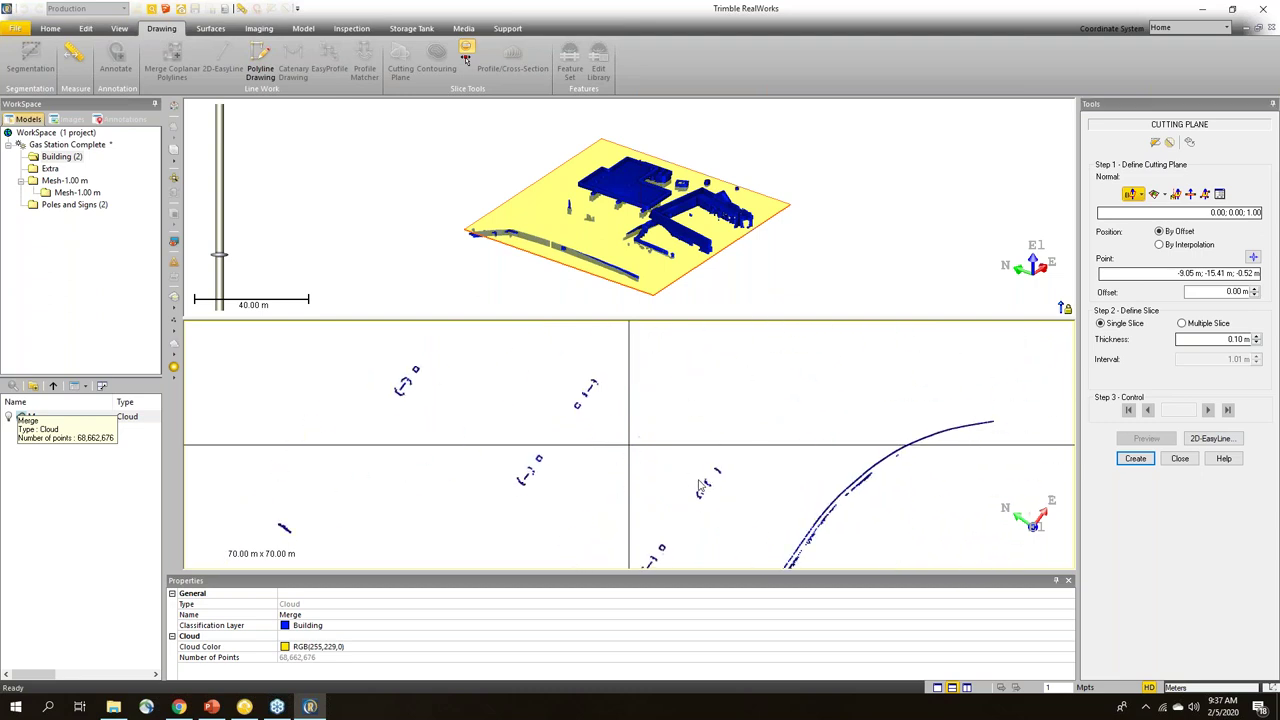
click(1144, 462)
click(1180, 458)
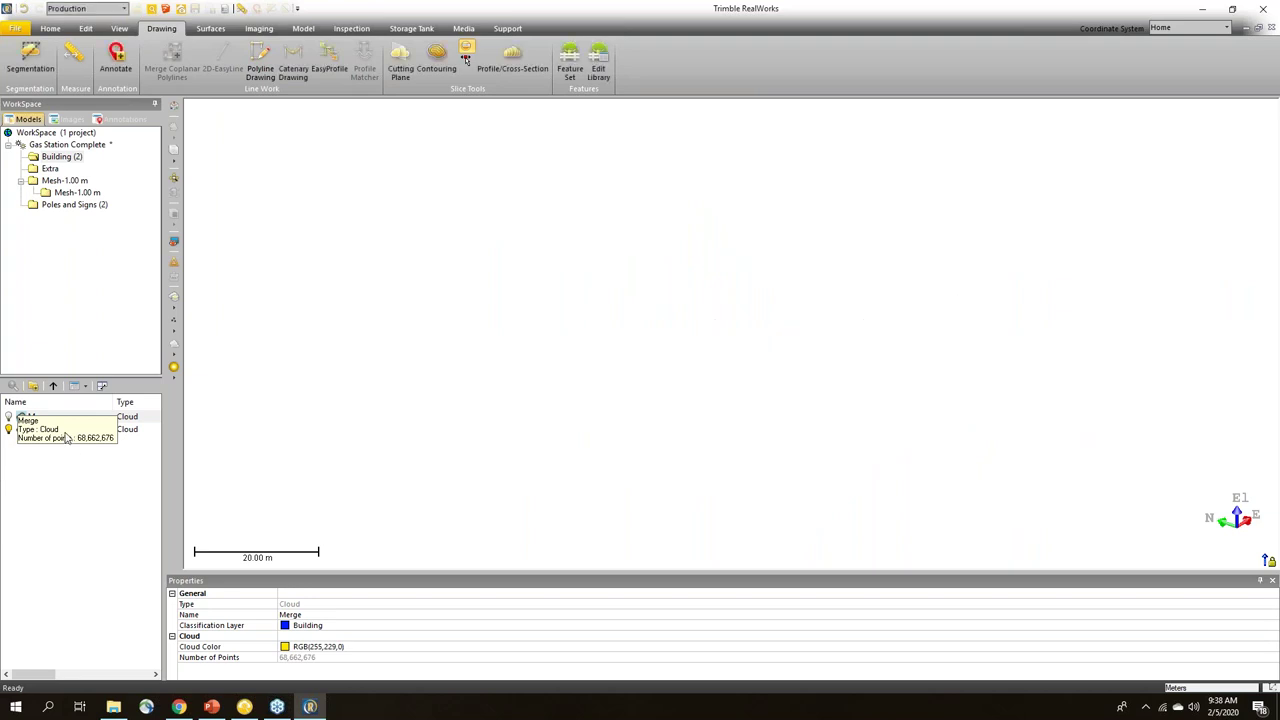
Step: Select the Cross-Cut-Th 0.10 m cloud, review the file formats available for exporting it, and cancel the export
click(66, 430)
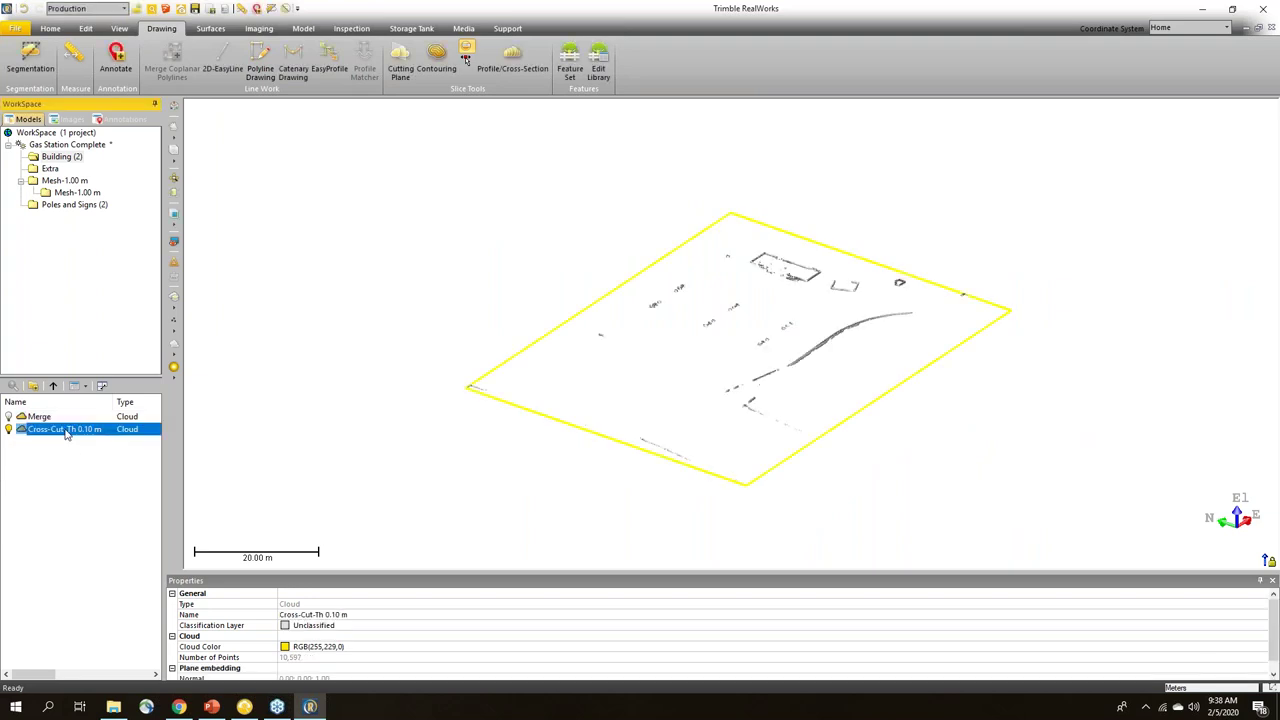
click(50, 28)
click(47, 78)
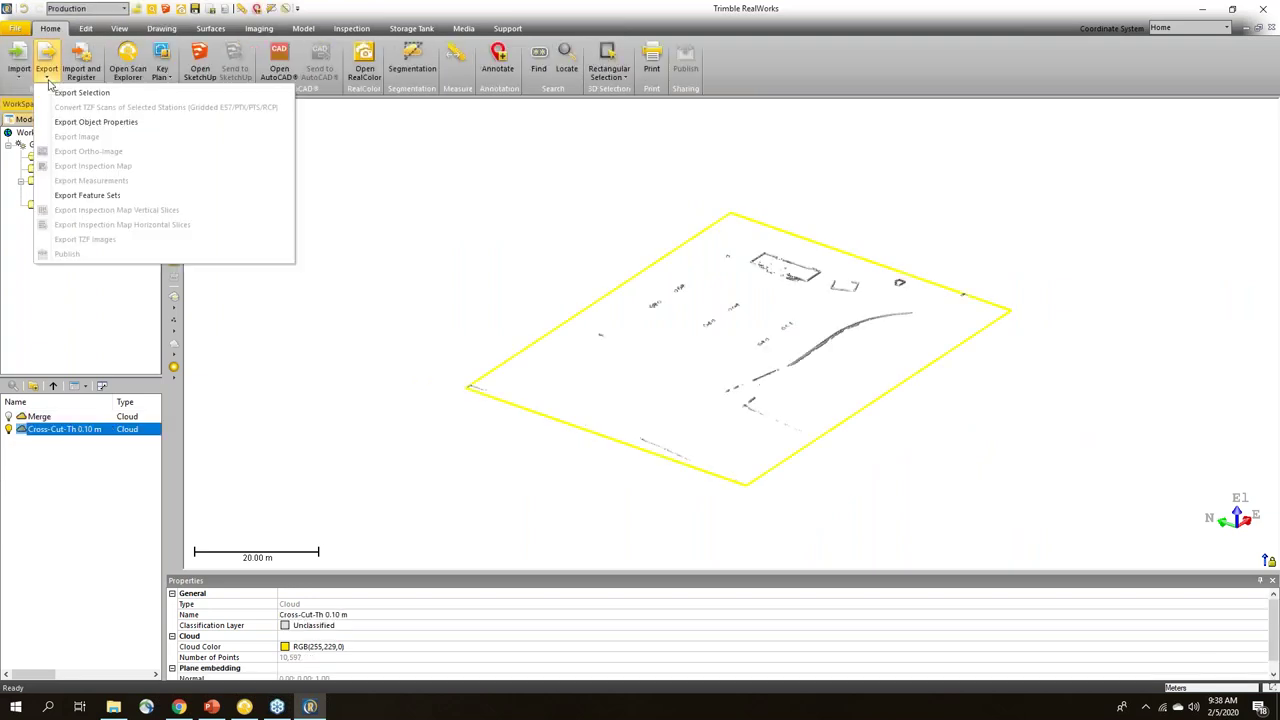
click(80, 92)
click(742, 570)
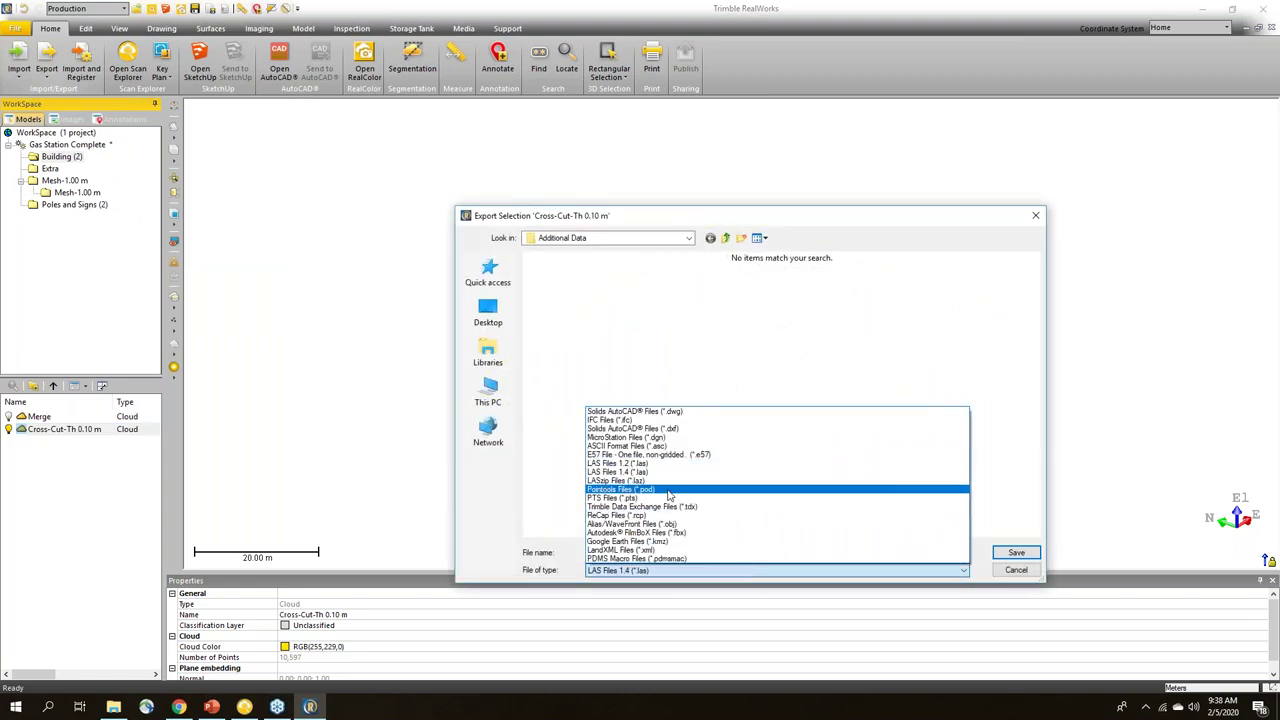
click(1022, 575)
click(1016, 570)
Step: Examine the cross-cut cloud's building and wall outlines from above and at an angle
drag(806, 296, 716, 437)
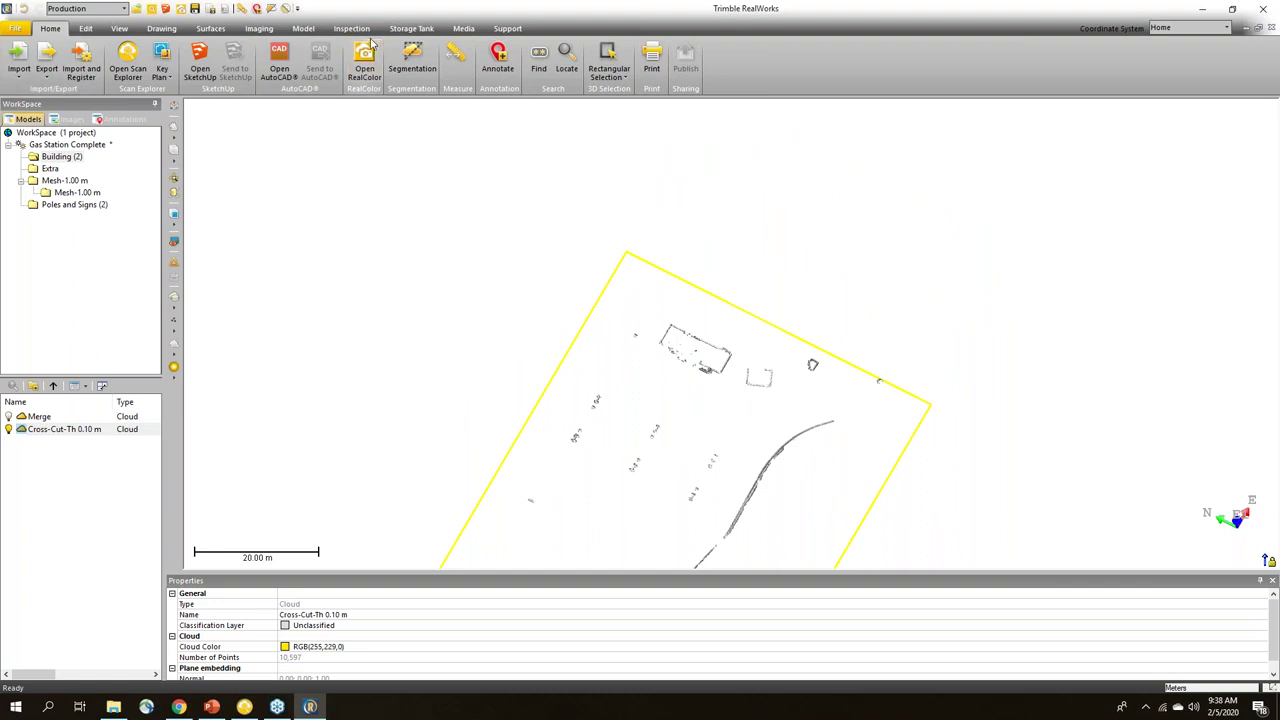
drag(551, 439, 611, 408)
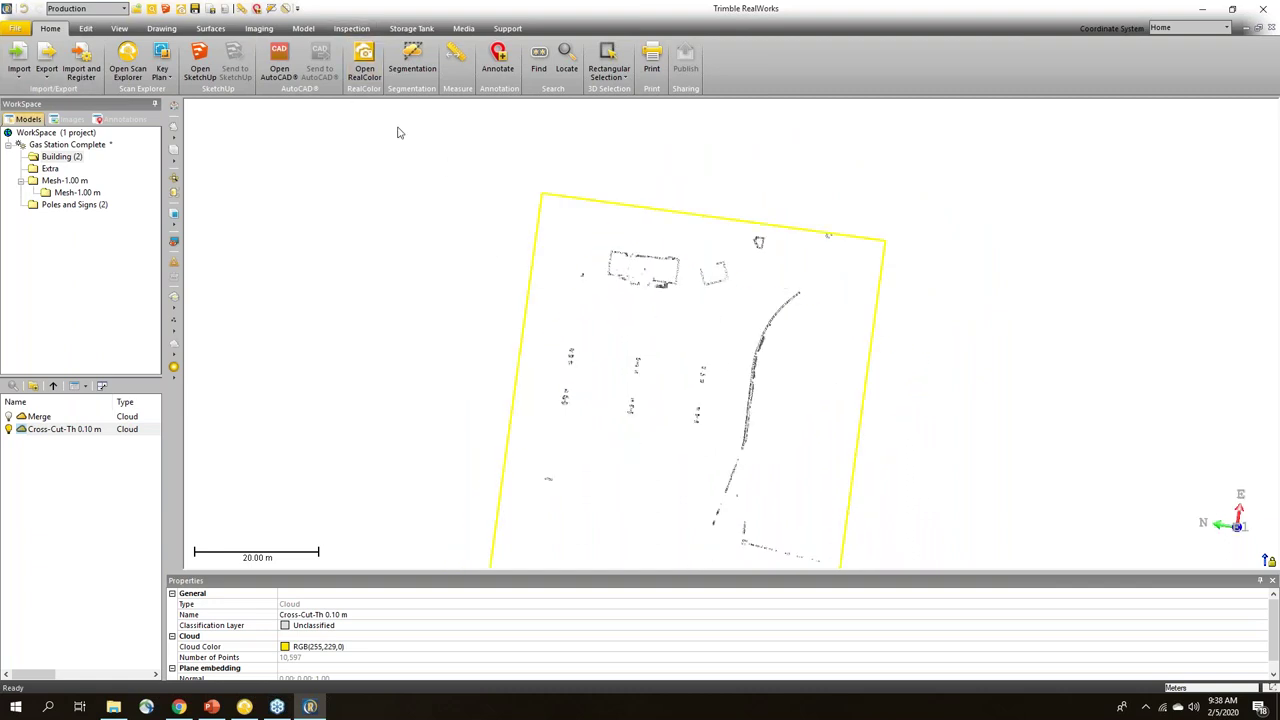
click(161, 29)
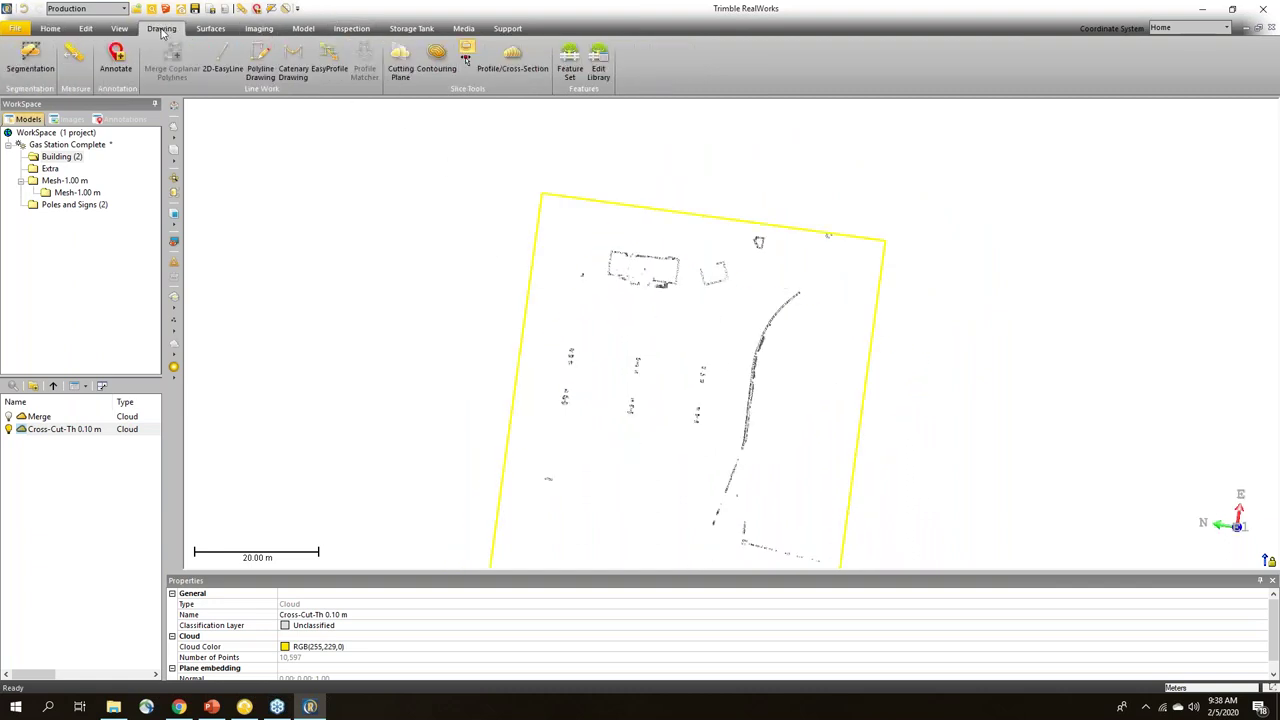
mouse_move(724, 388)
mouse_down()
mouse_move(695, 367)
mouse_move(668, 389)
mouse_up()
scroll(668, 389, down, 4)
middle_drag(668, 389, 776, 361)
drag(784, 376, 760, 350)
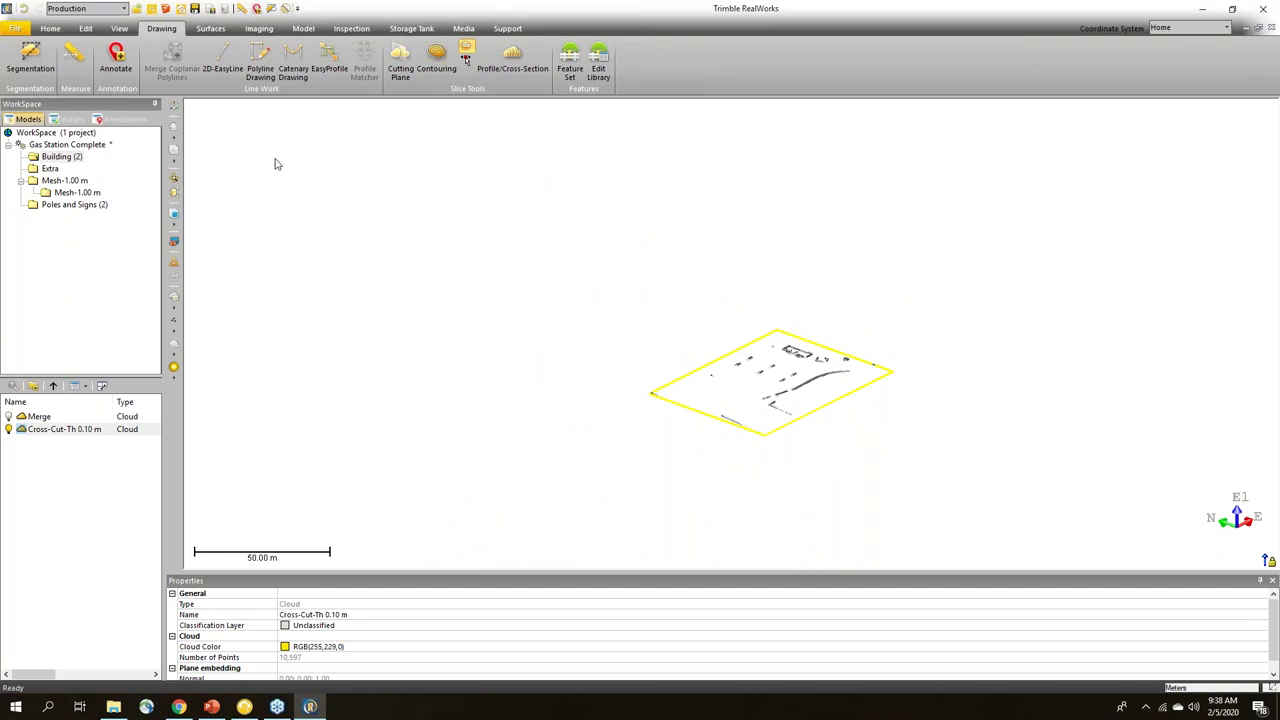
Step: Switch the project to Registration mode and view the registered scans of the site from above
click(122, 10)
click(100, 22)
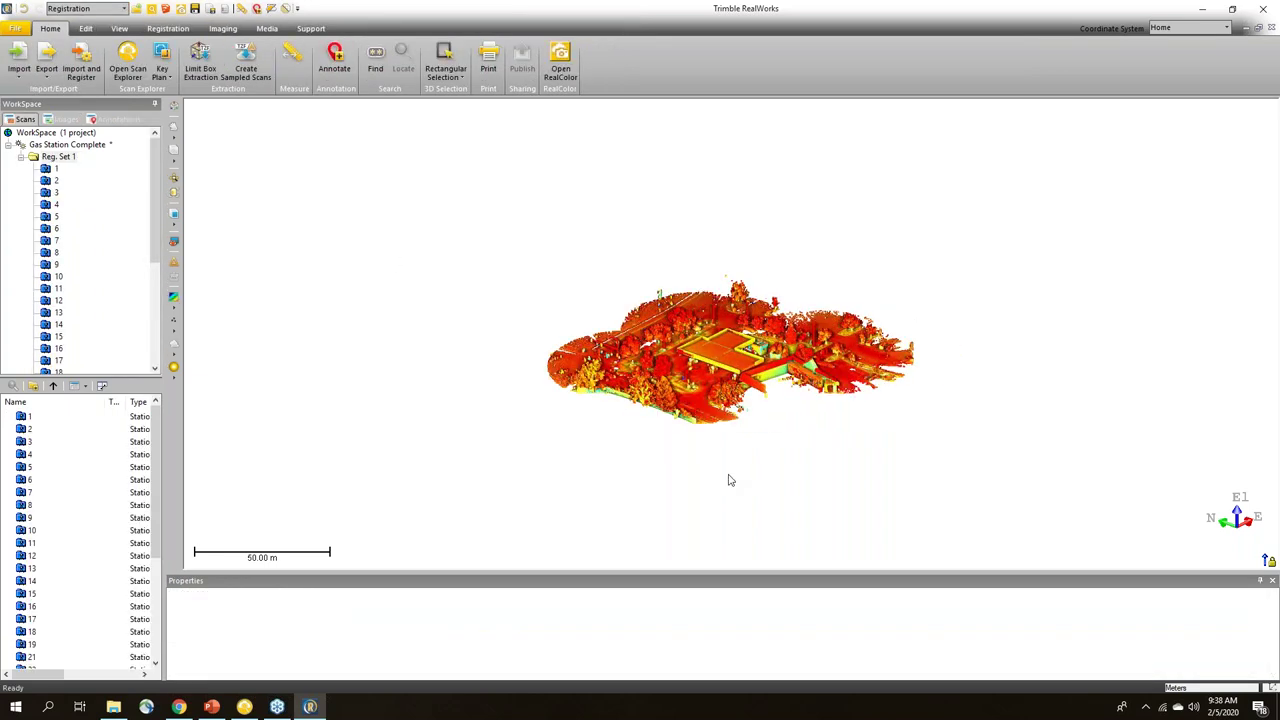
drag(730, 418, 730, 480)
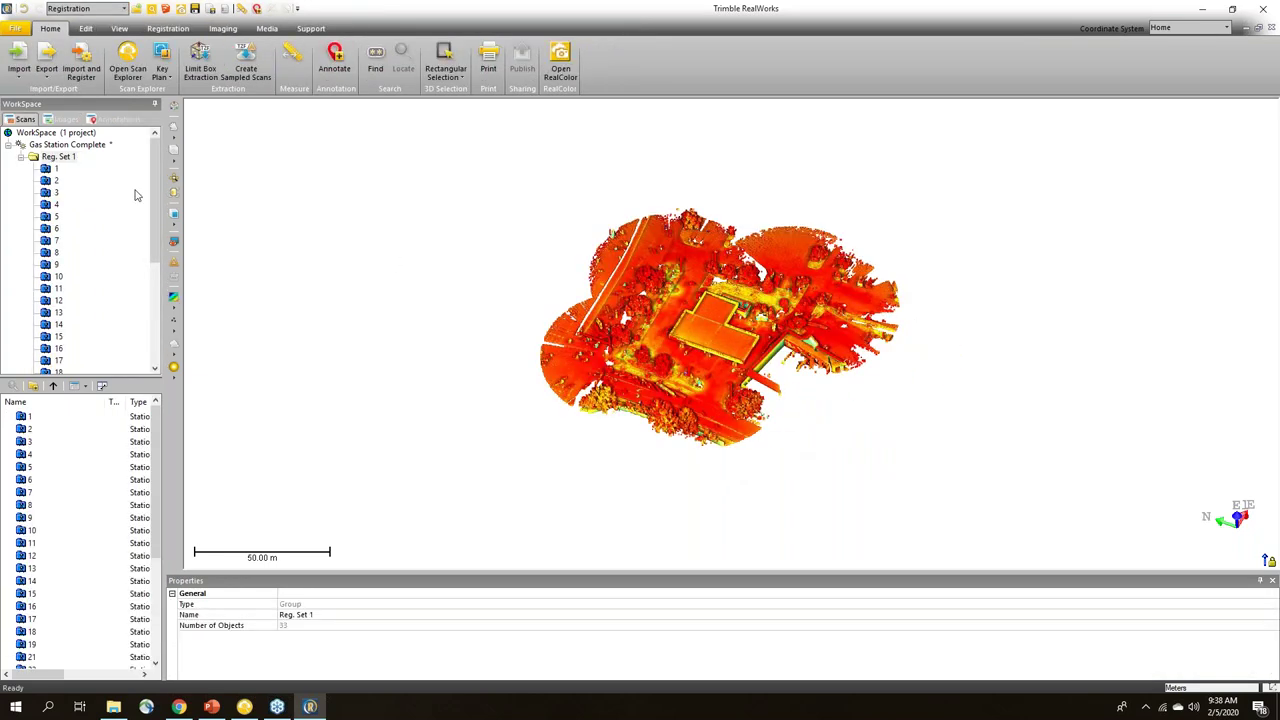
Step: Open the file import dialog and review the importable formats, keeping Surveying NetWork ASCII Files as the file type
click(19, 70)
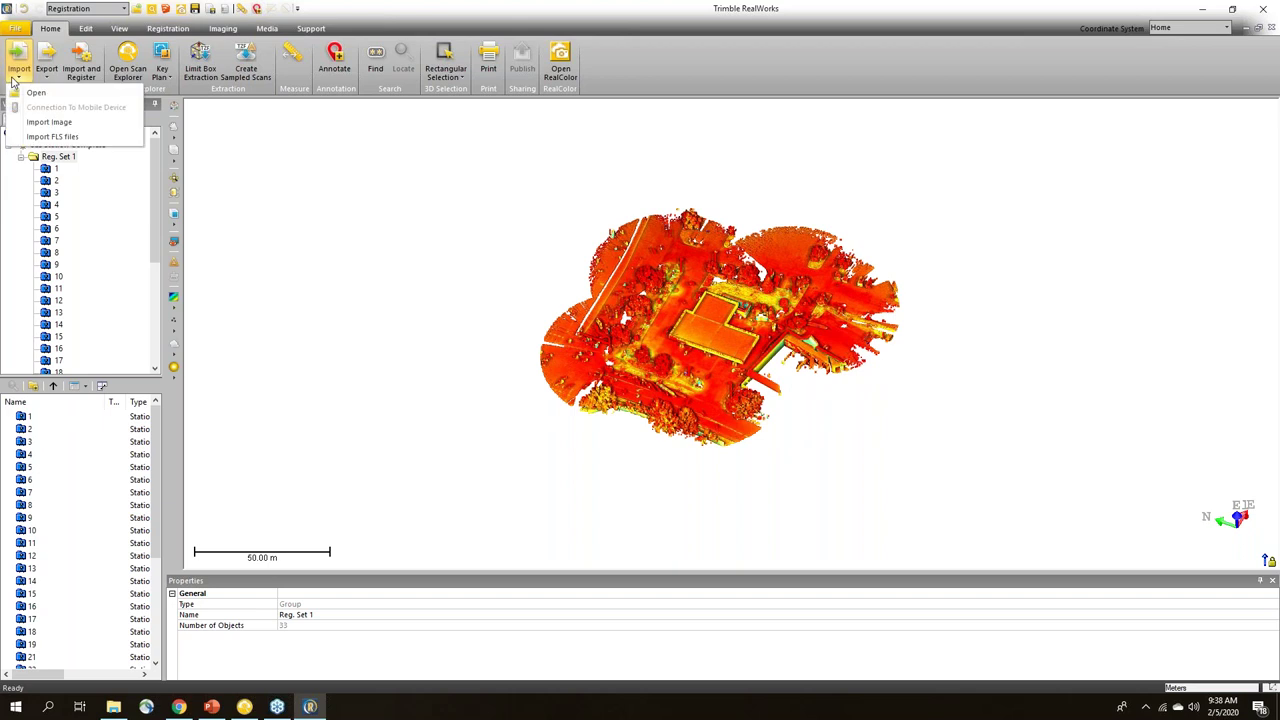
click(50, 93)
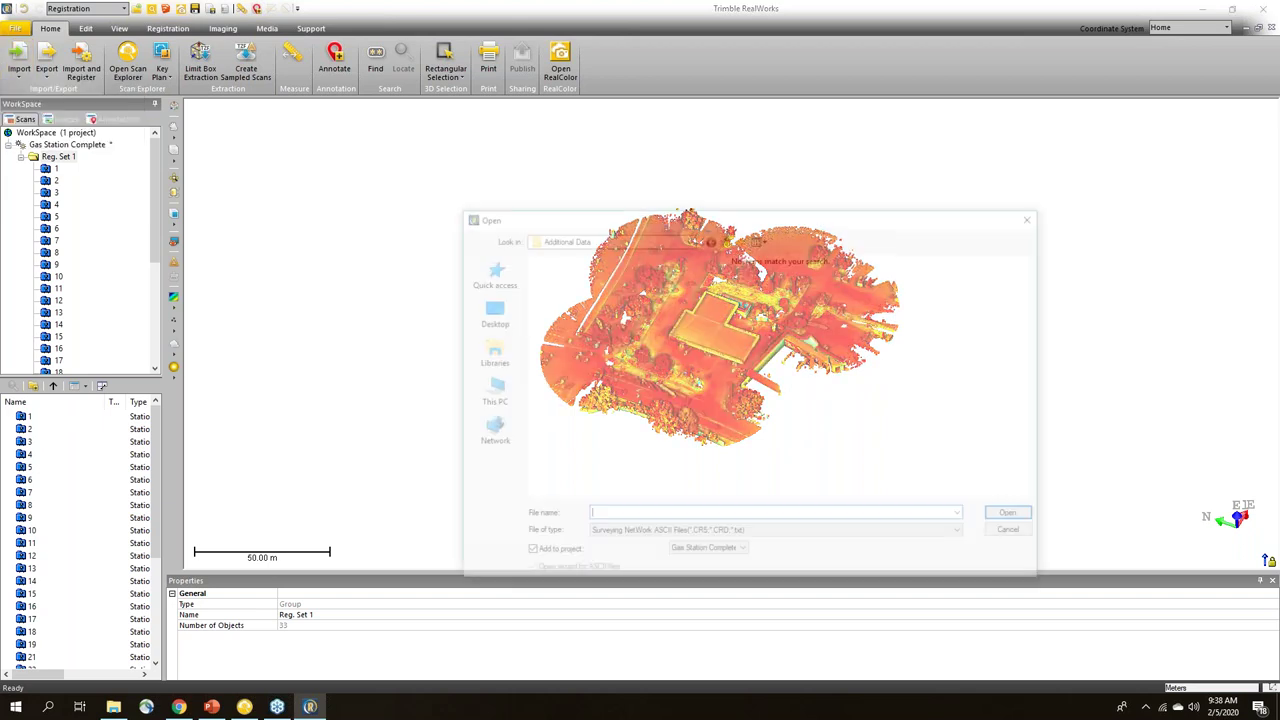
click(957, 540)
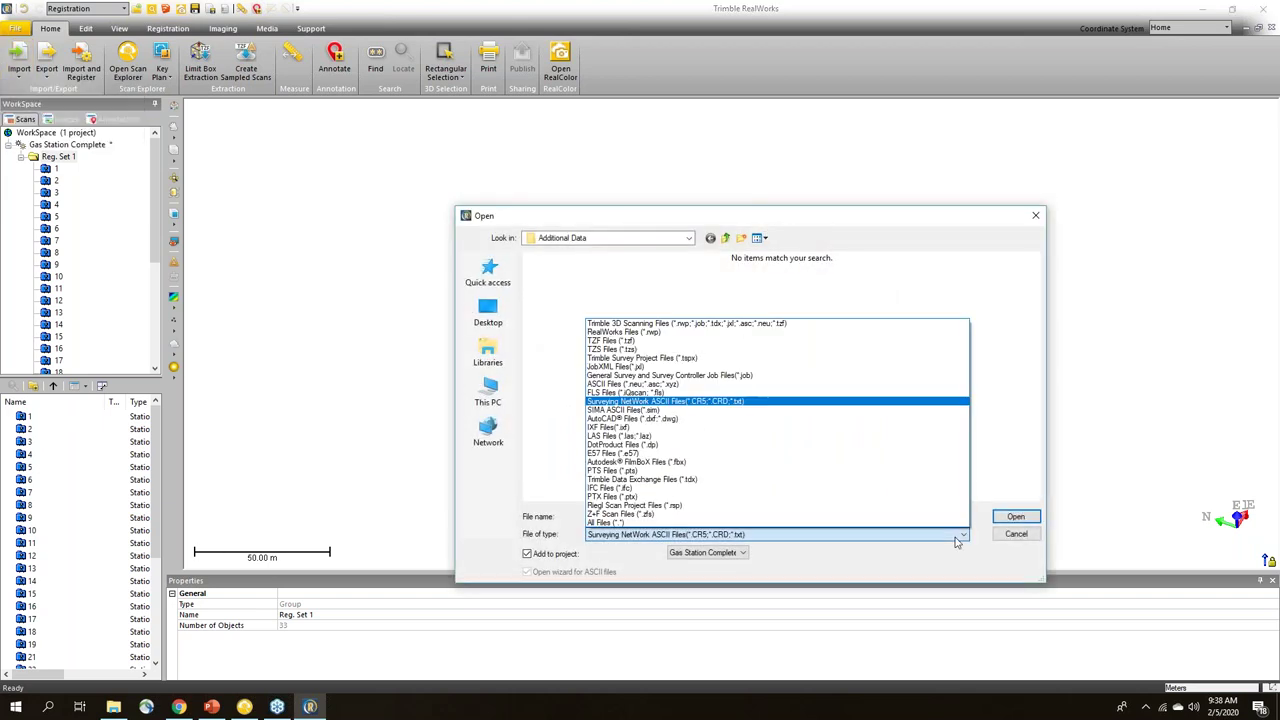
click(666, 541)
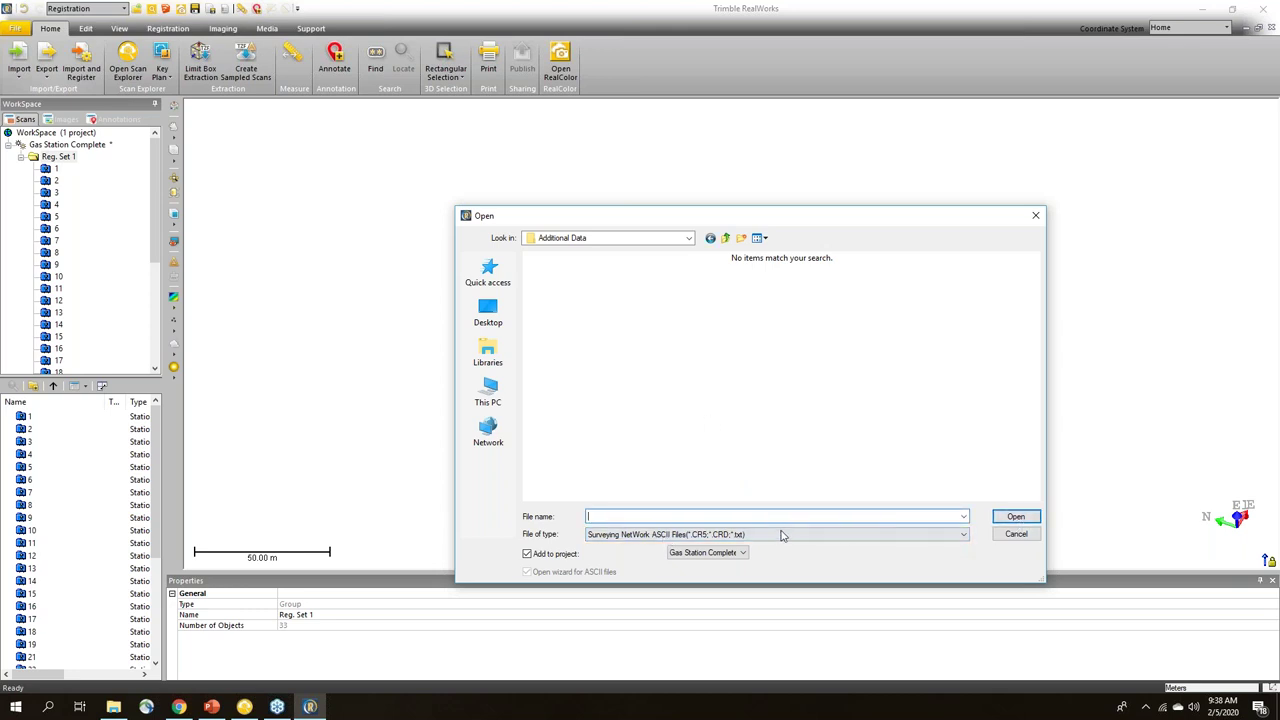
Step: Browse to the Additional Data folder inside Gas Station Complete - Copy and choose fuel day2 - Copy.txt for import
click(726, 238)
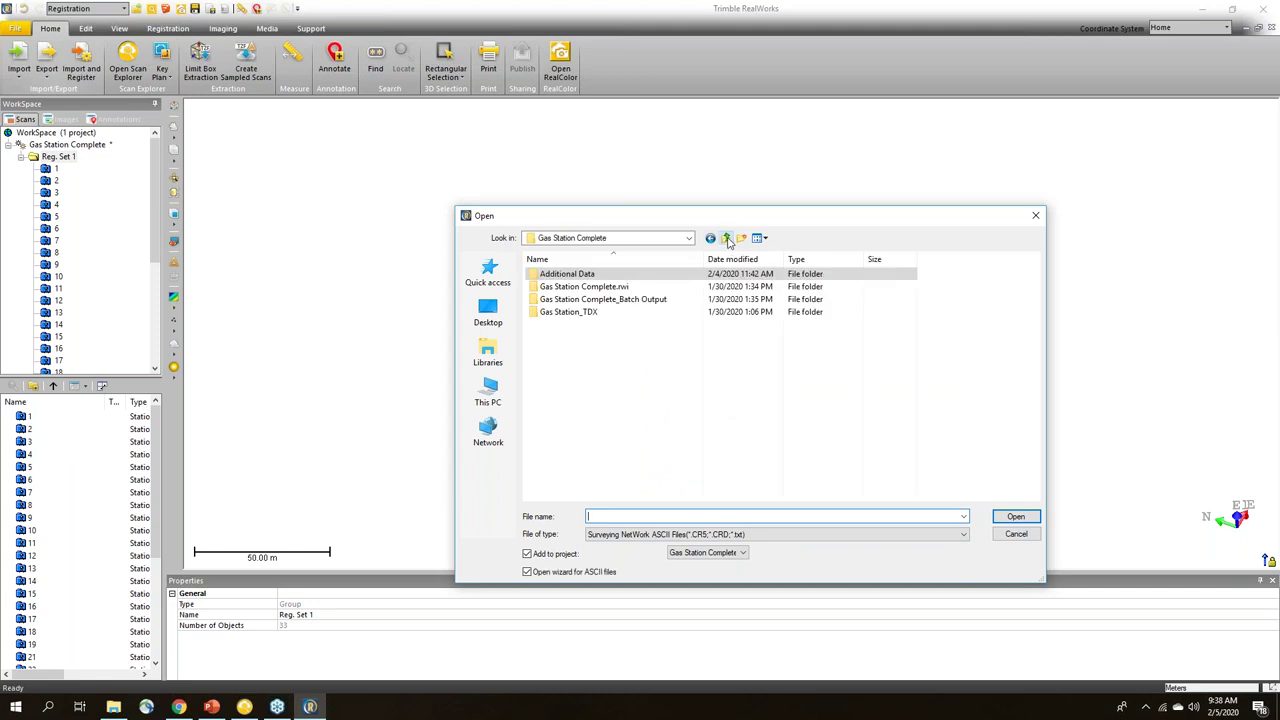
double_click(578, 276)
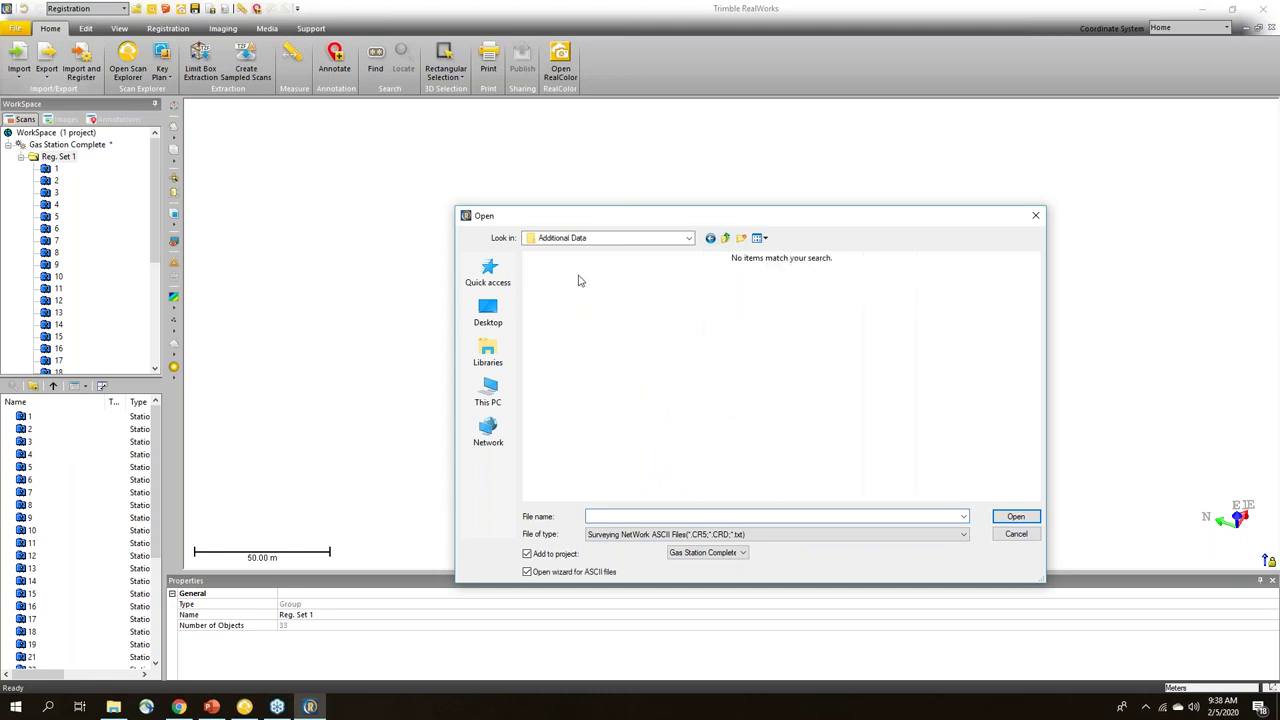
click(726, 238)
click(726, 238)
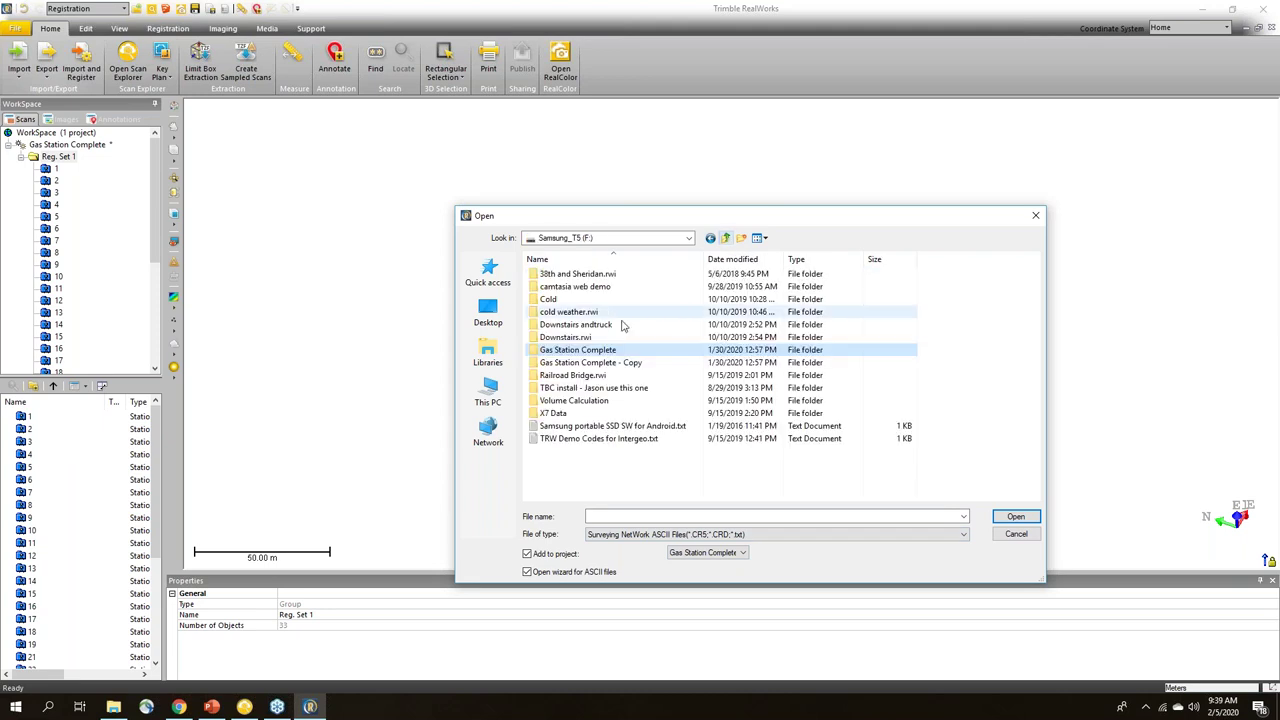
double_click(585, 363)
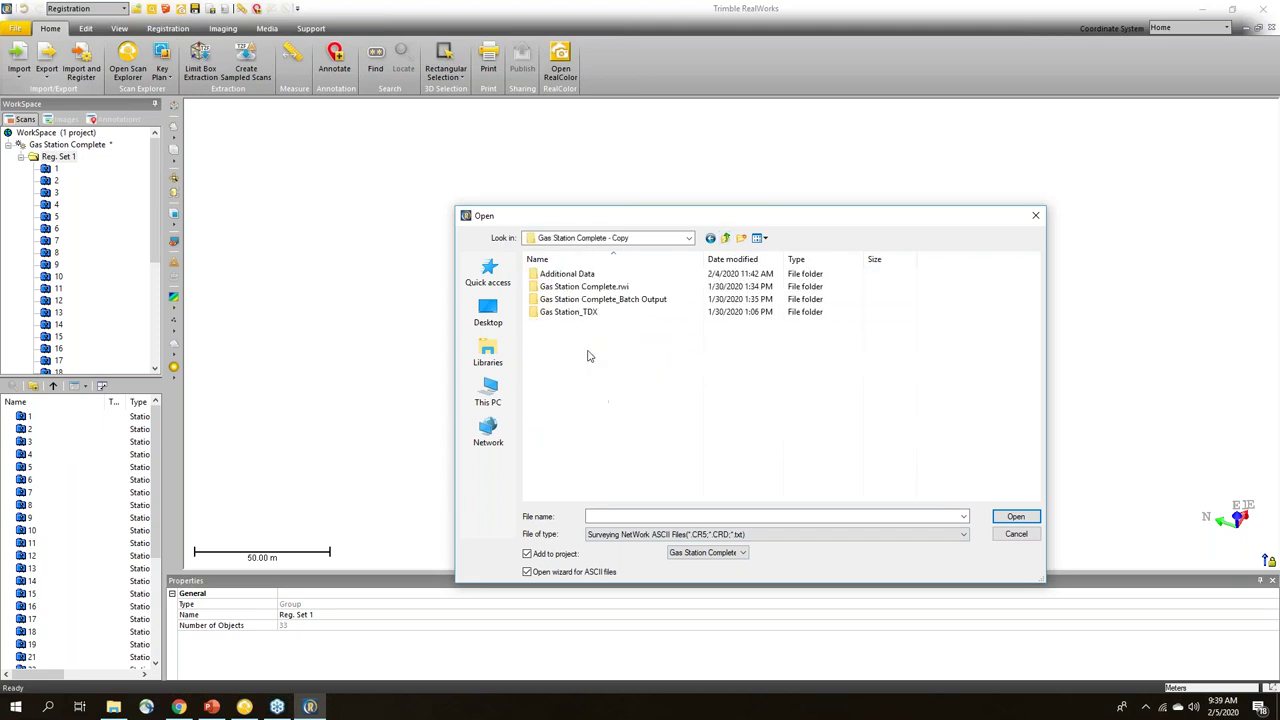
double_click(588, 275)
click(590, 276)
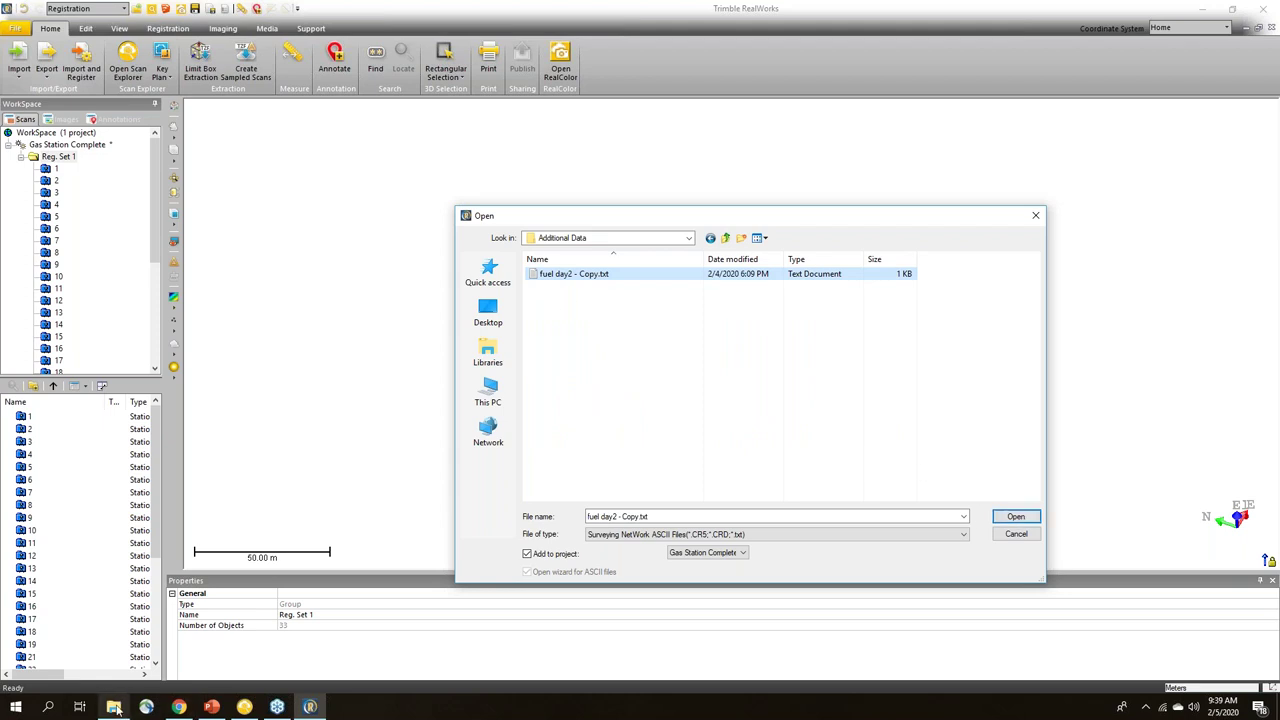
Step: Switch to File Explorer, open fuel day2 - Copy.txt in Notepad to examine its point coordinates, and minimize both windows
click(114, 707)
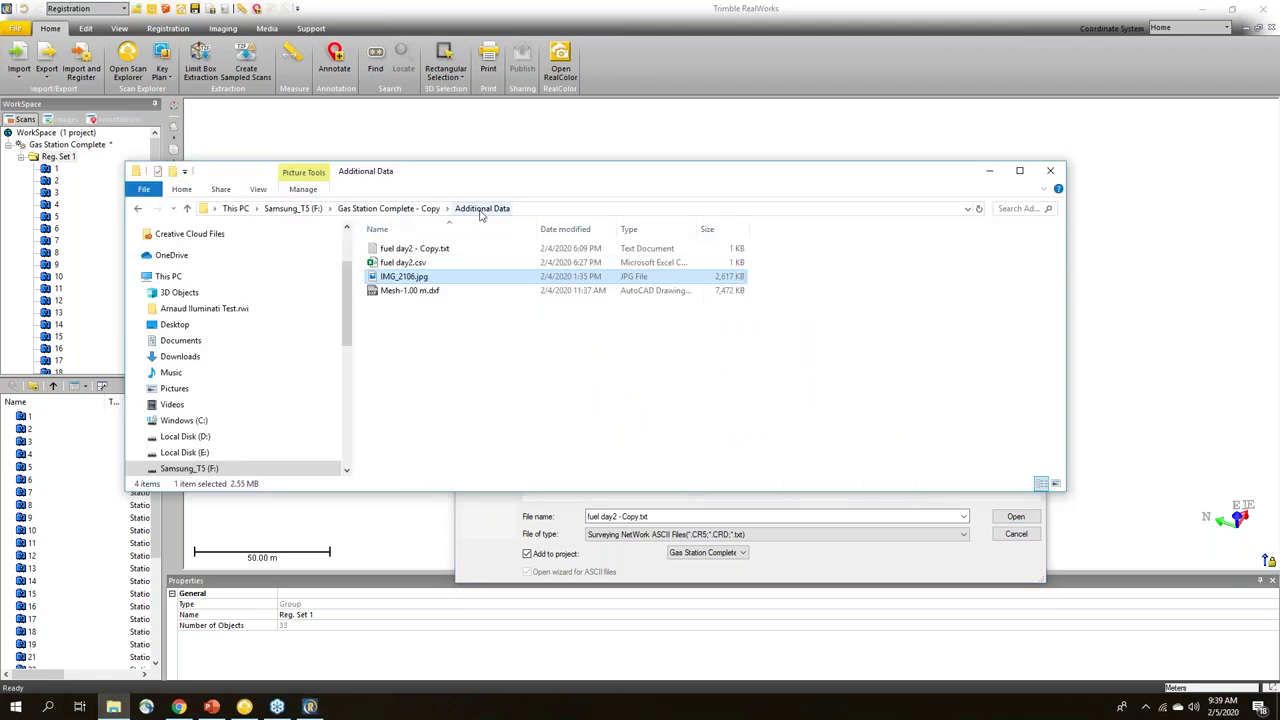
double_click(412, 249)
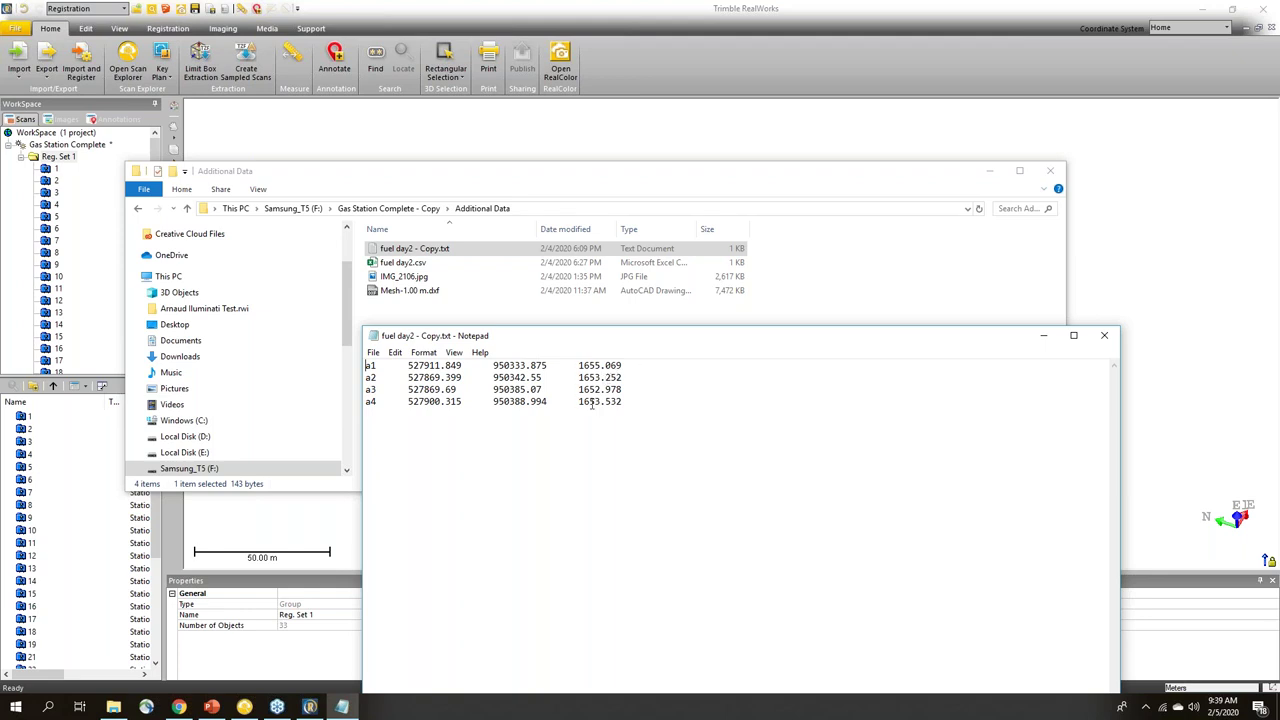
click(1043, 335)
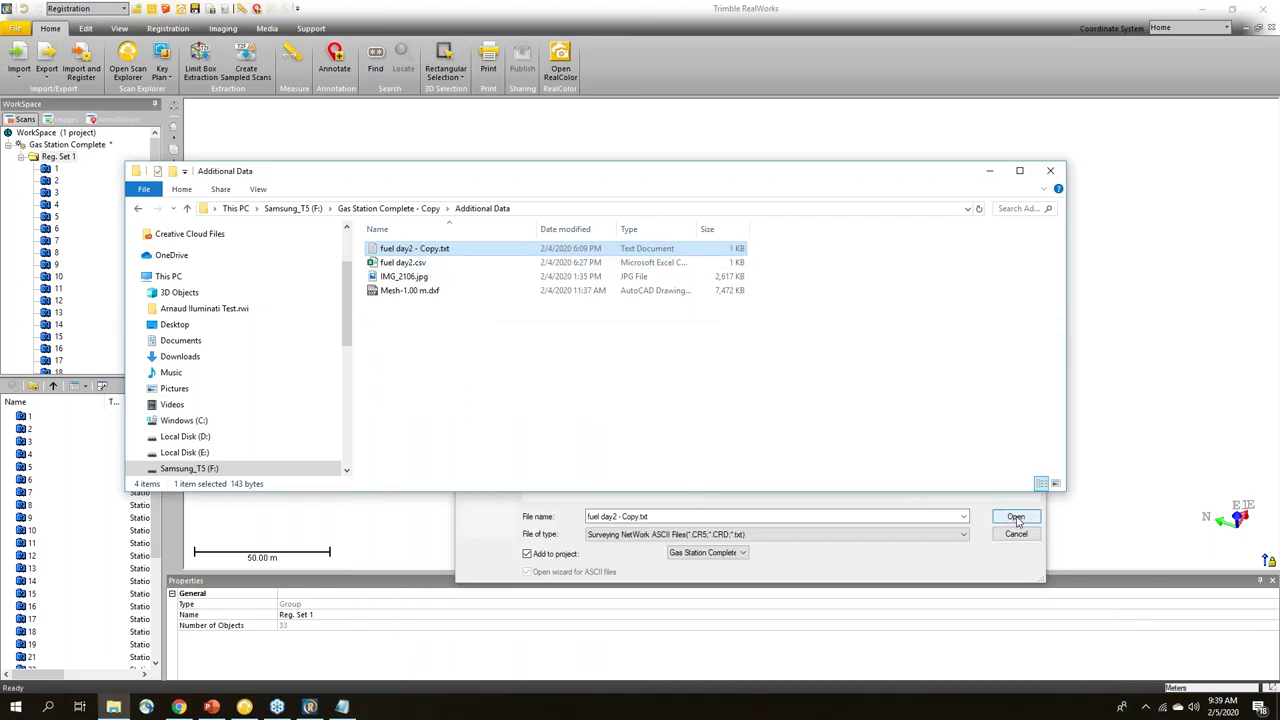
click(987, 172)
Step: Import the survey file as a TopoStation with tab-separated Point#, Northing, Easting, Elevation, Description values in meters
click(1018, 516)
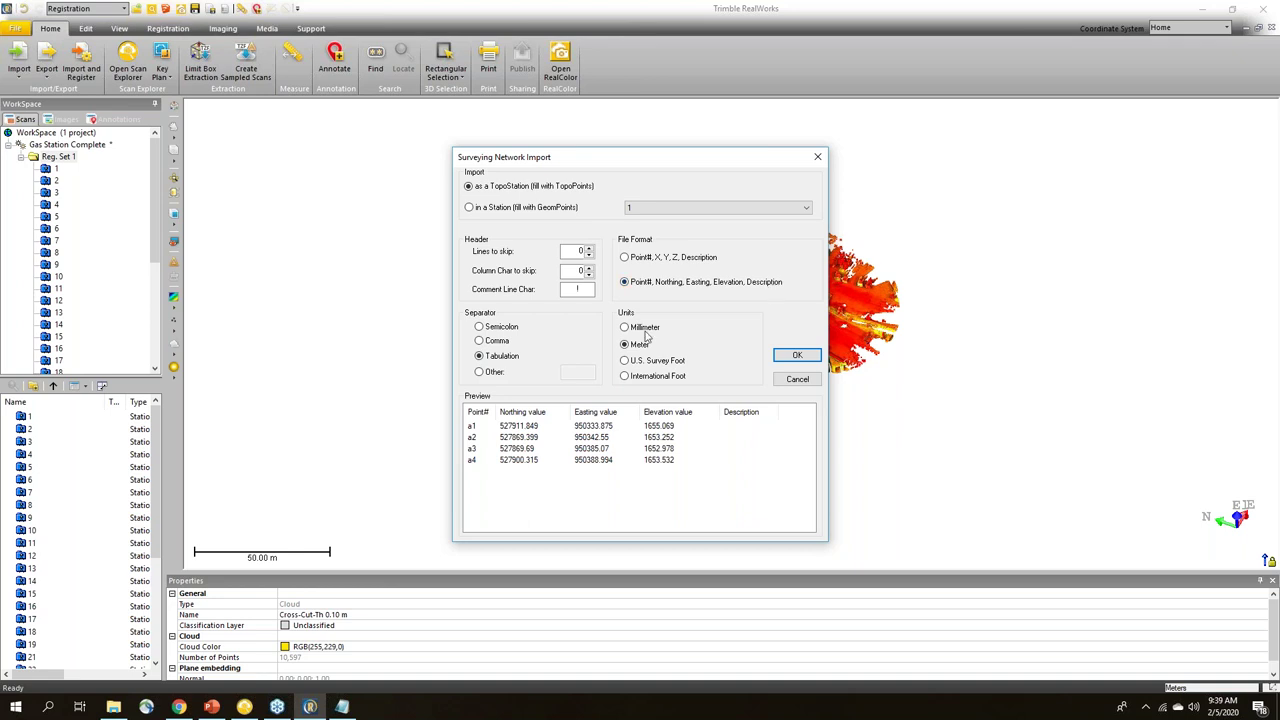
click(794, 357)
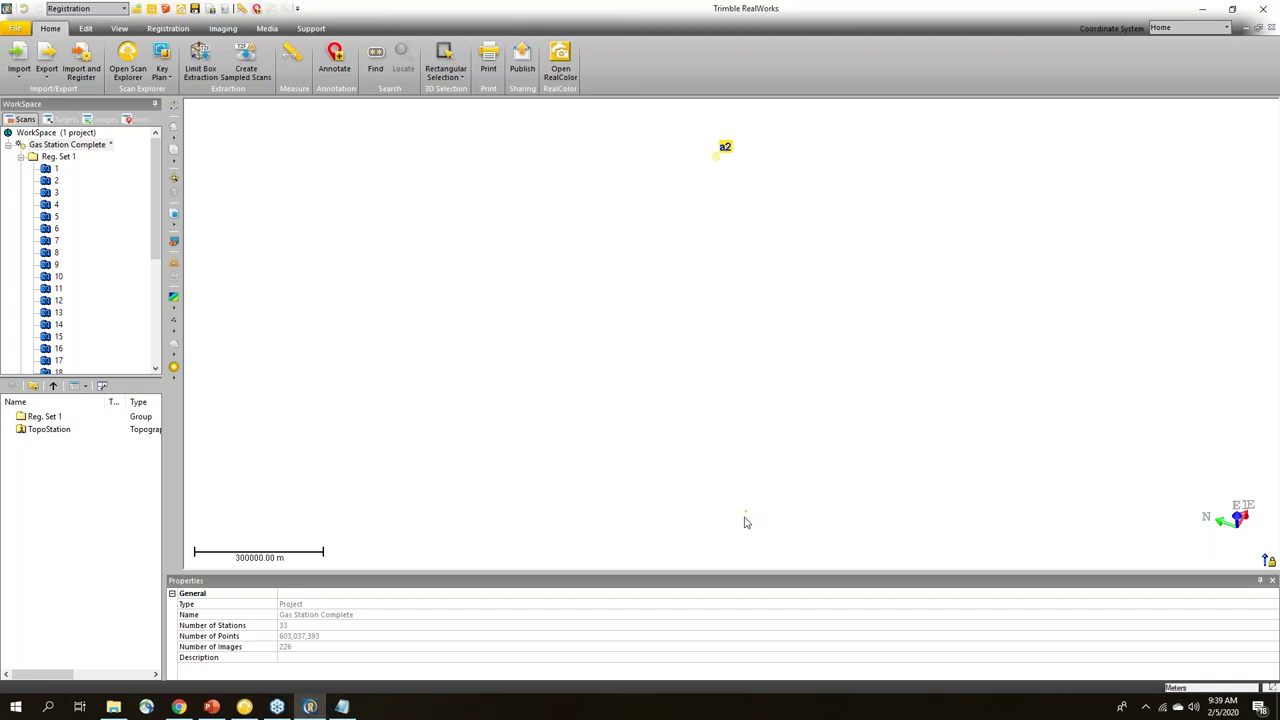
mouse_move(746, 518)
Step: Select stations 26, 28, 30 and 32 within Reg. Set 1
double_click(44, 416)
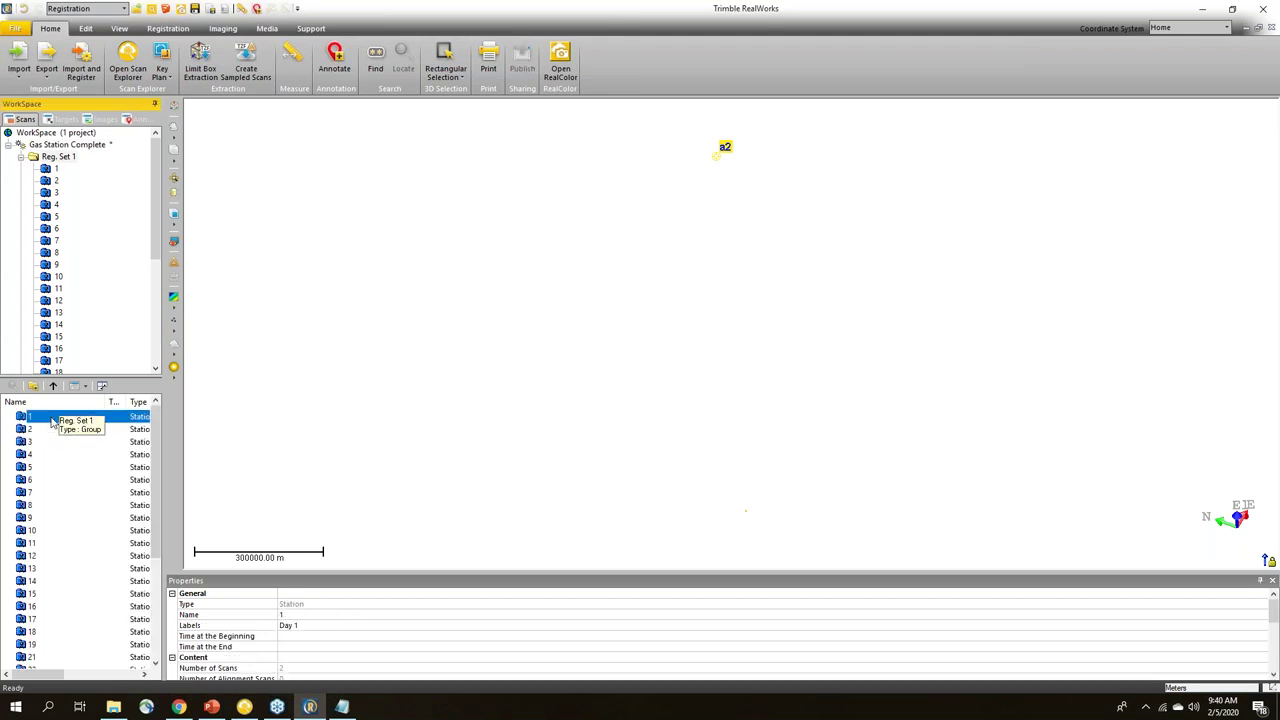
scroll(67, 593, down, 4)
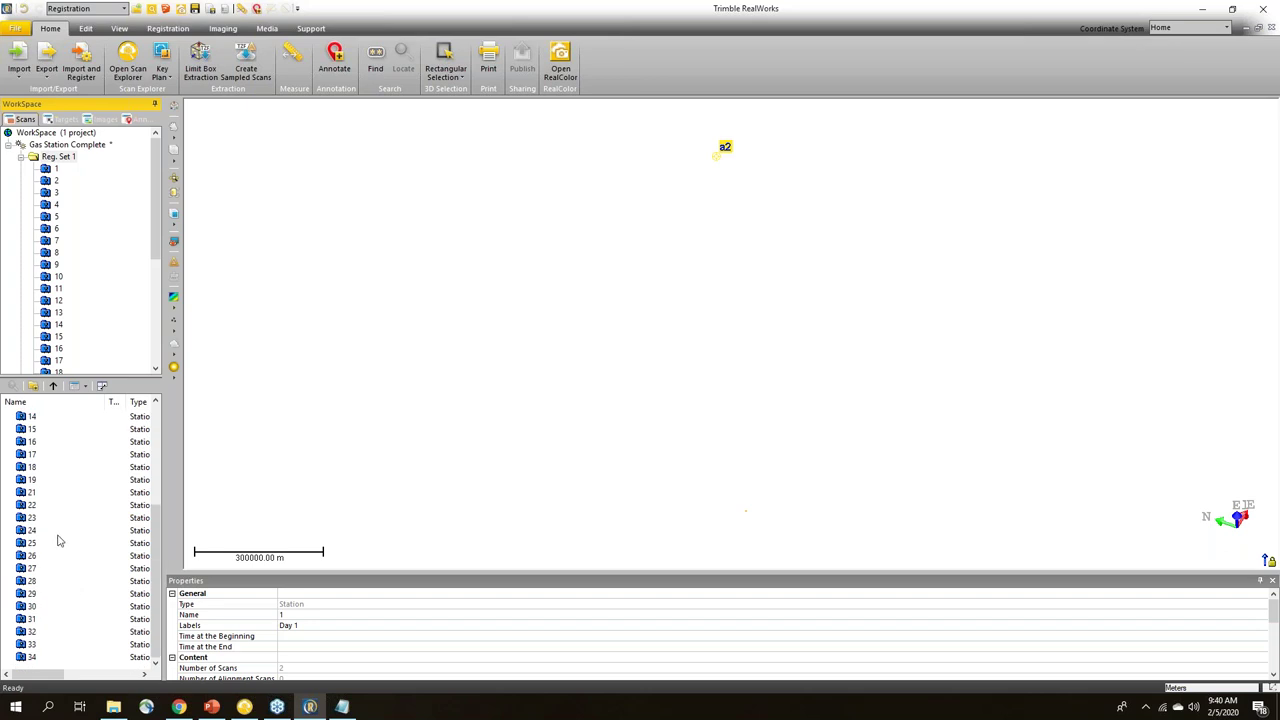
click(42, 558)
ctrl+click(36, 581)
ctrl+click(36, 606)
ctrl+click(38, 631)
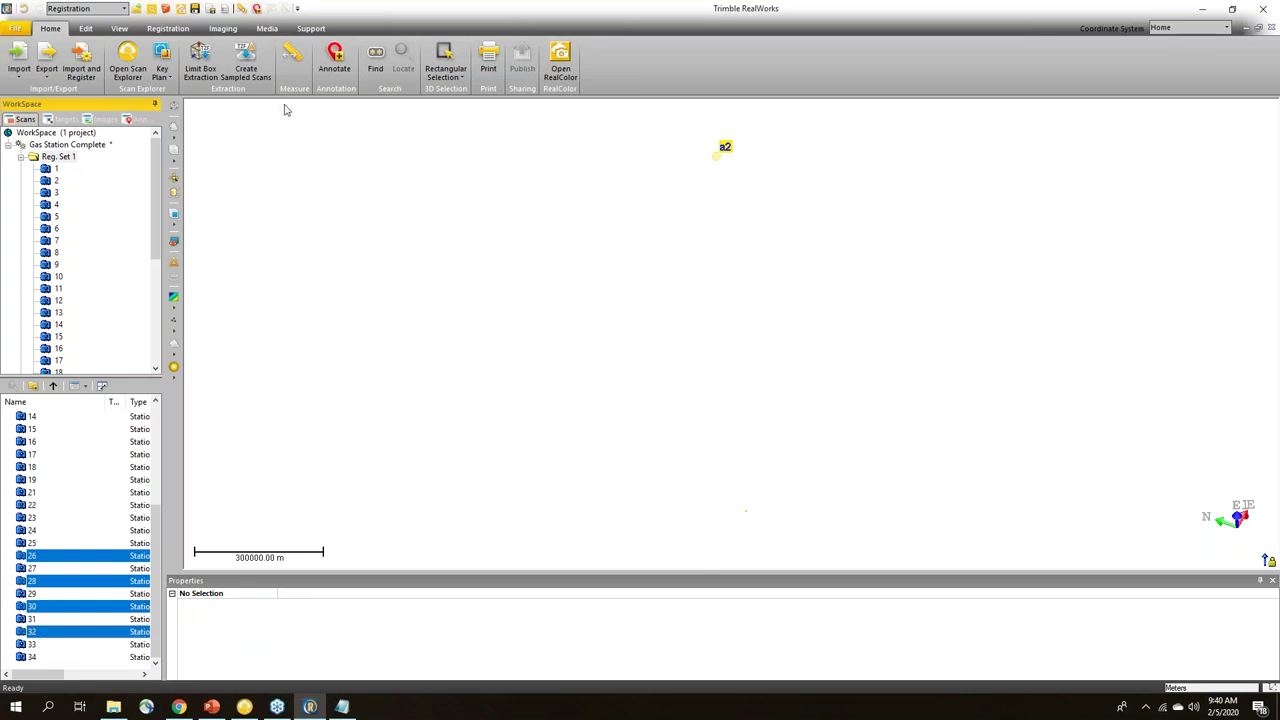
click(170, 28)
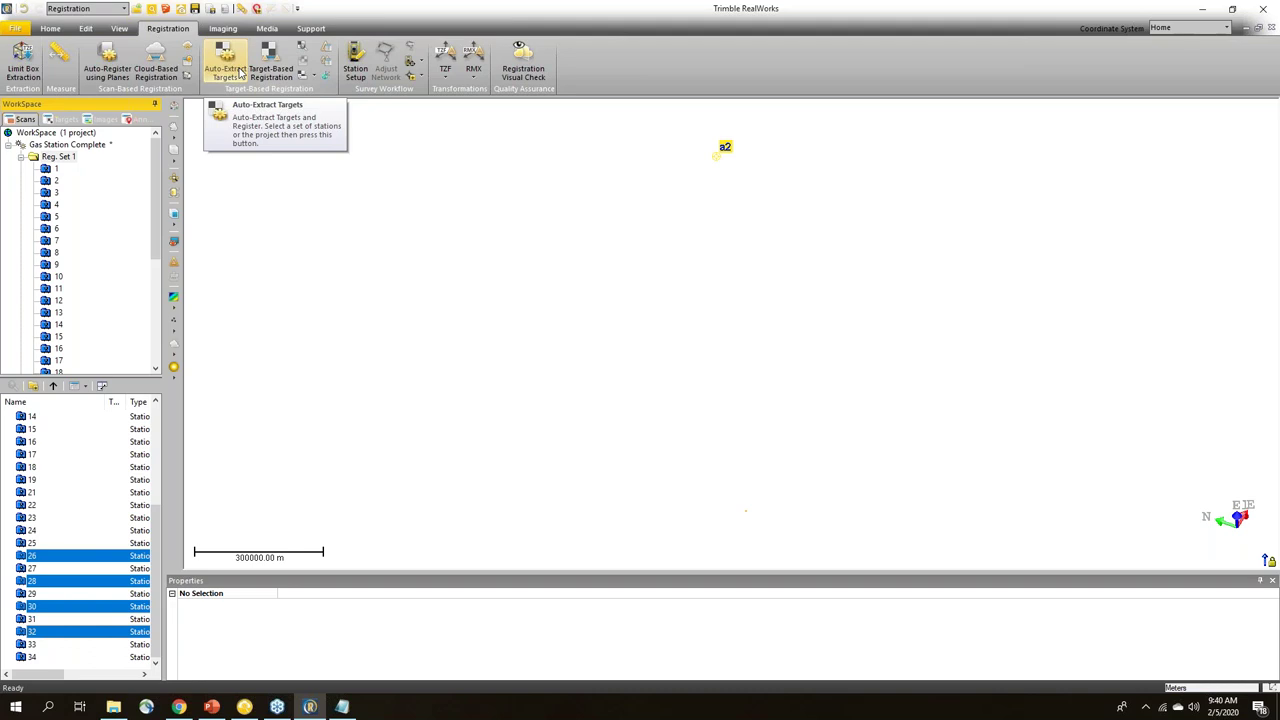
click(302, 47)
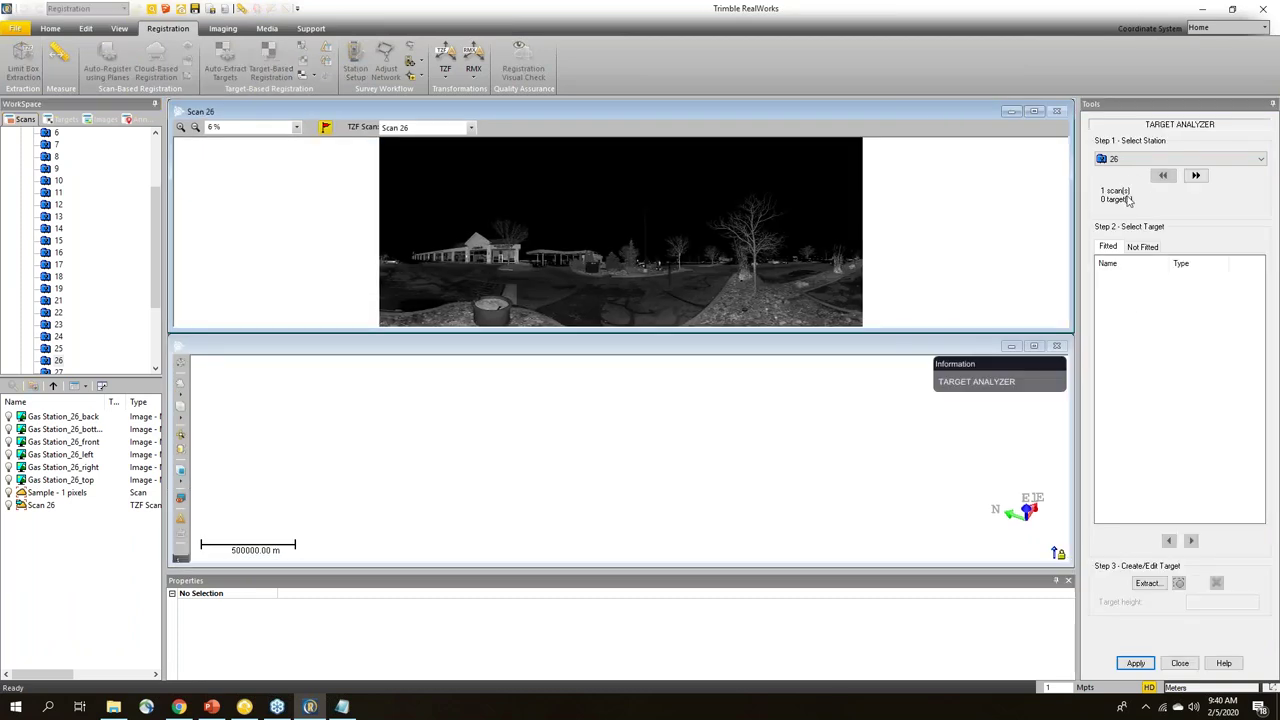
click(1178, 665)
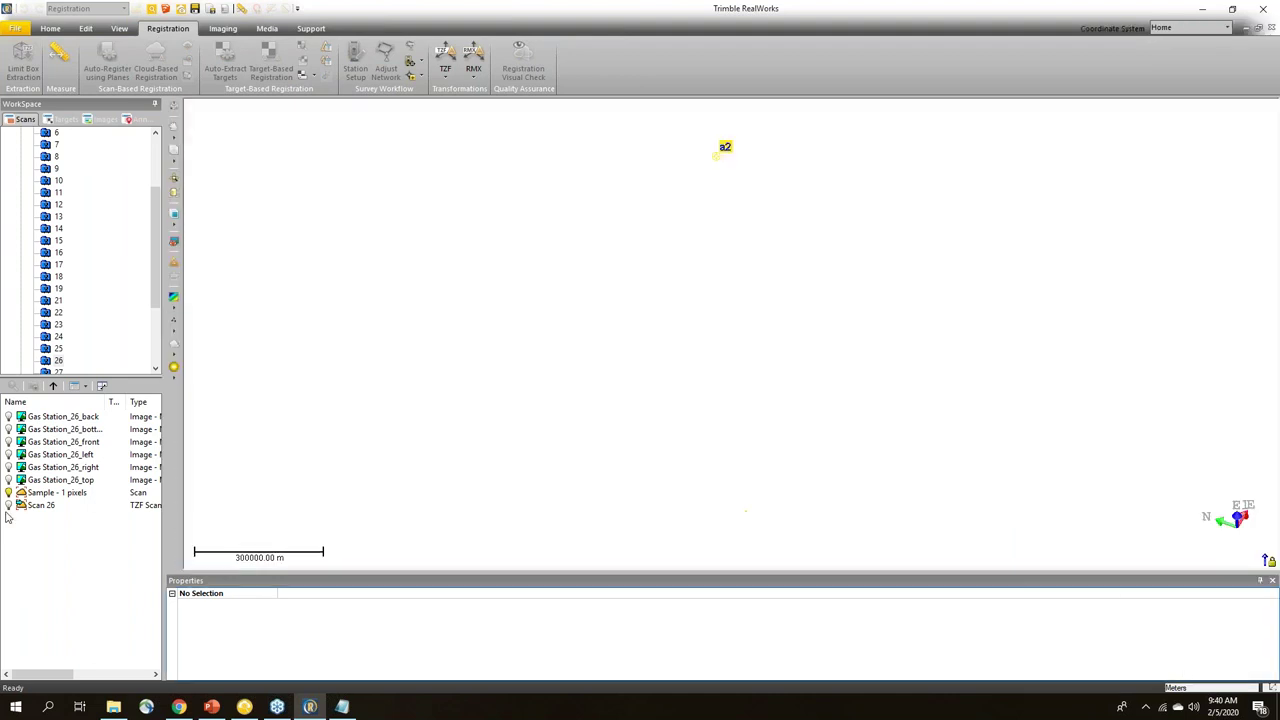
Step: Auto-extract 150 mm spherical targets from stations 26, 28, 30 and 32, with station 26 as the reference
click(53, 386)
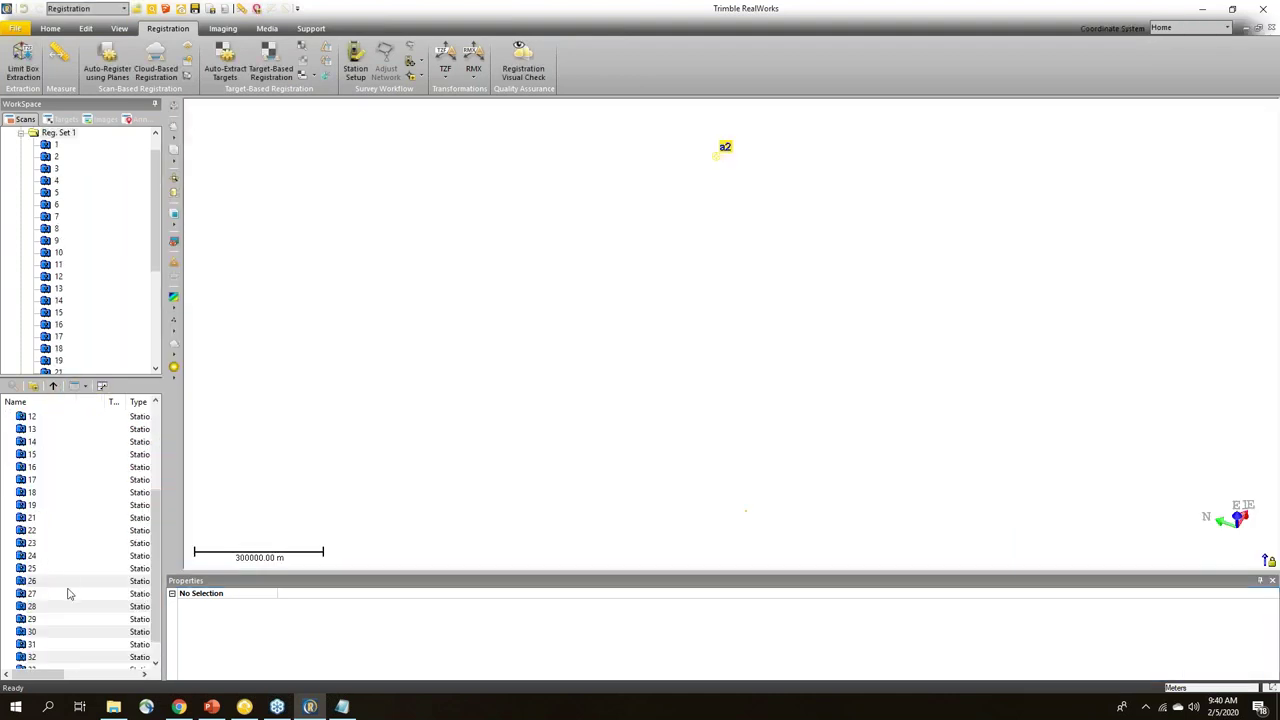
click(225, 58)
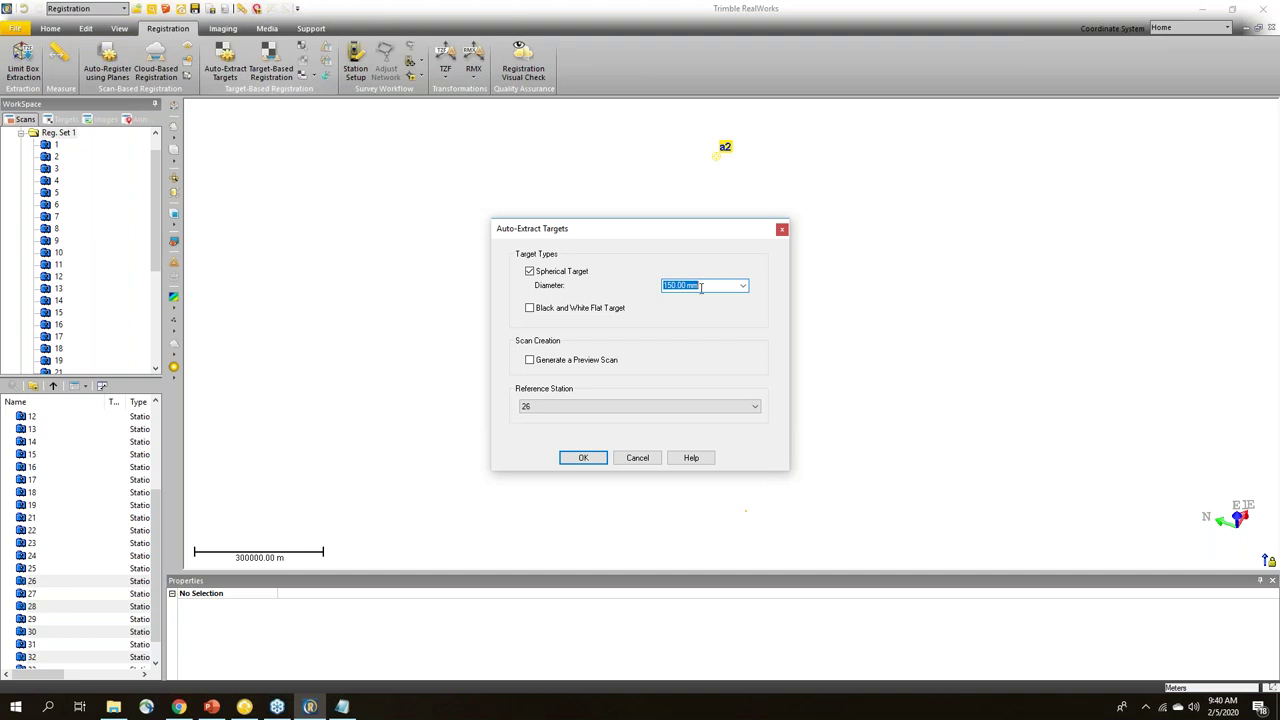
click(583, 460)
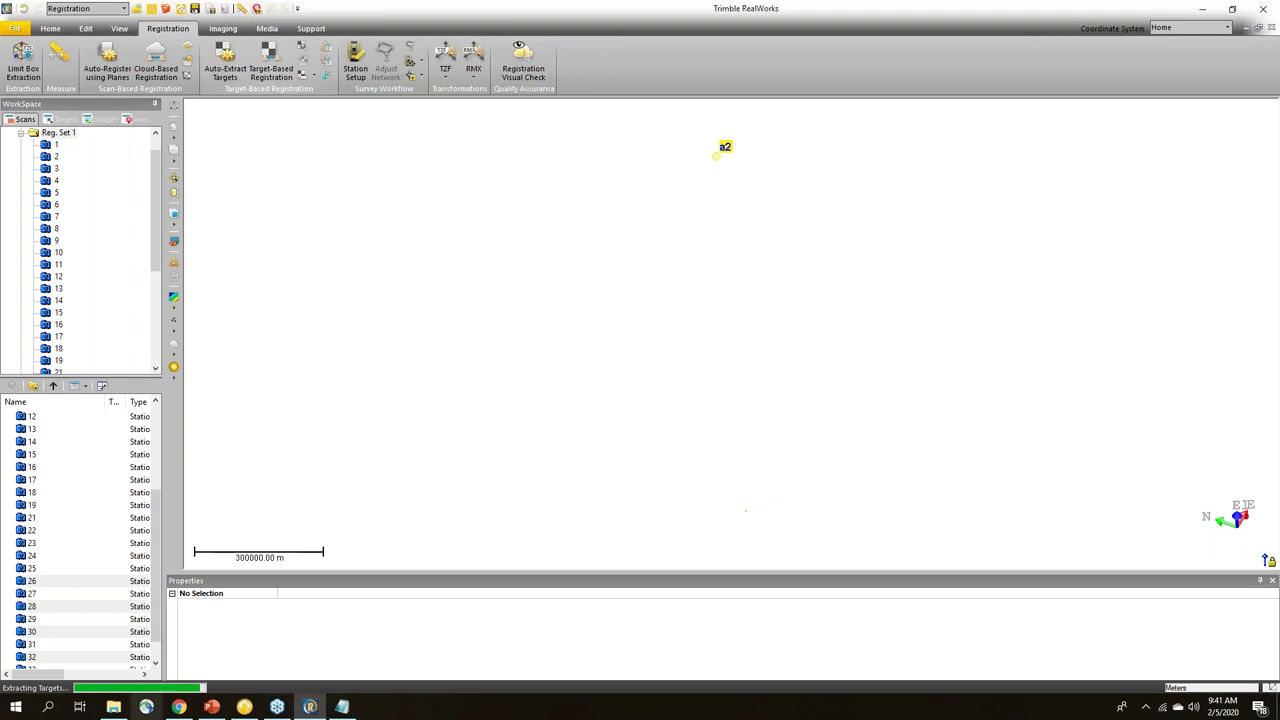
Step: Switch to Scan Explorer, close the Buried Electric feature set, display Scan 10 in True Color, and minimize the window
click(249, 710)
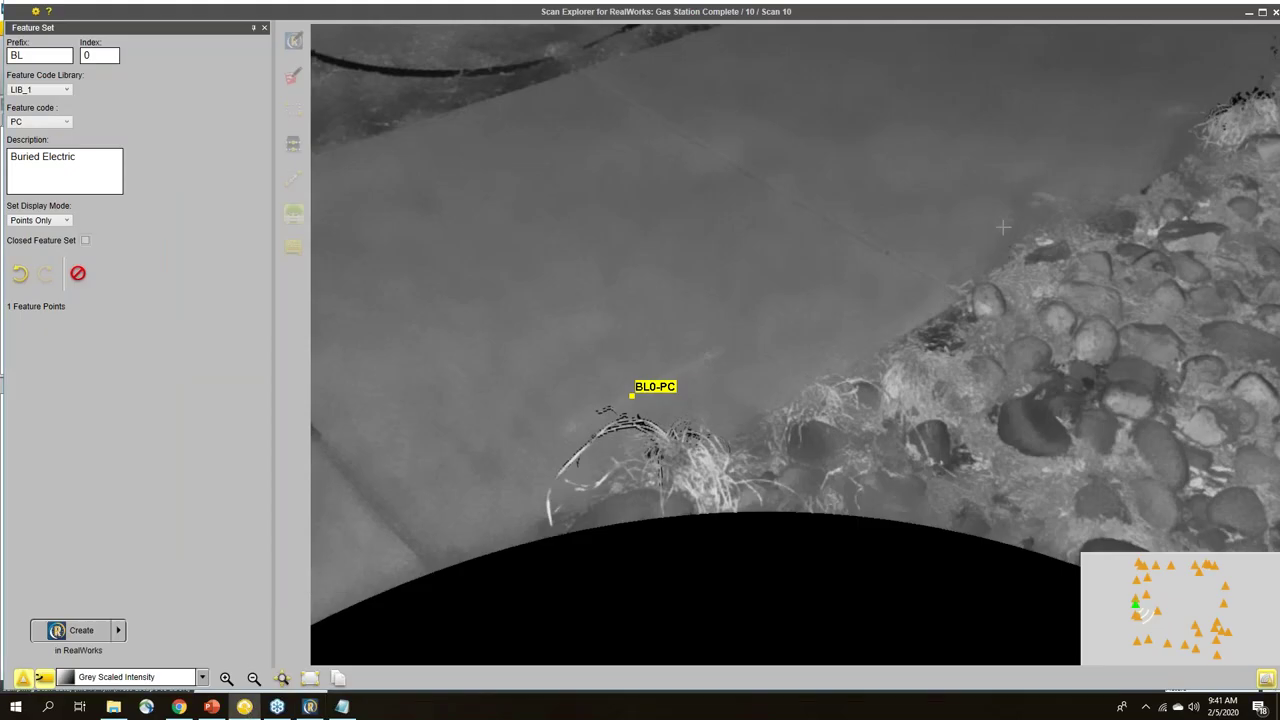
click(264, 27)
click(578, 392)
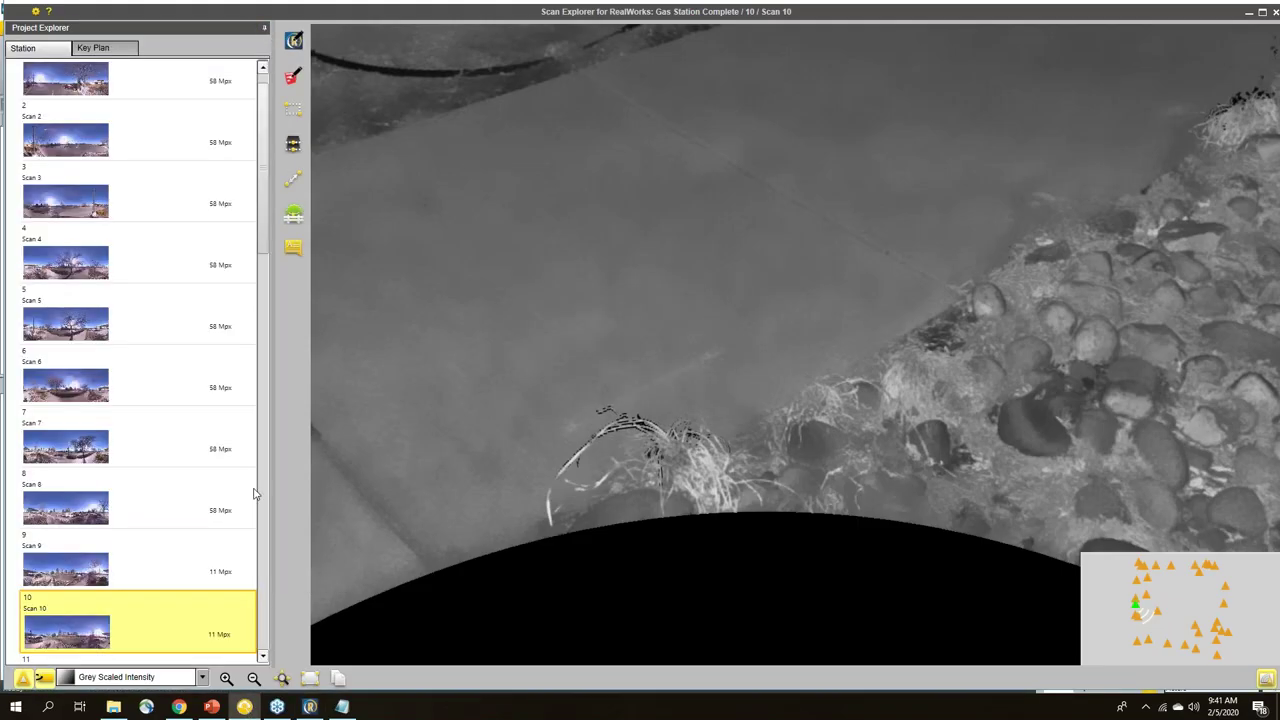
click(202, 677)
click(130, 600)
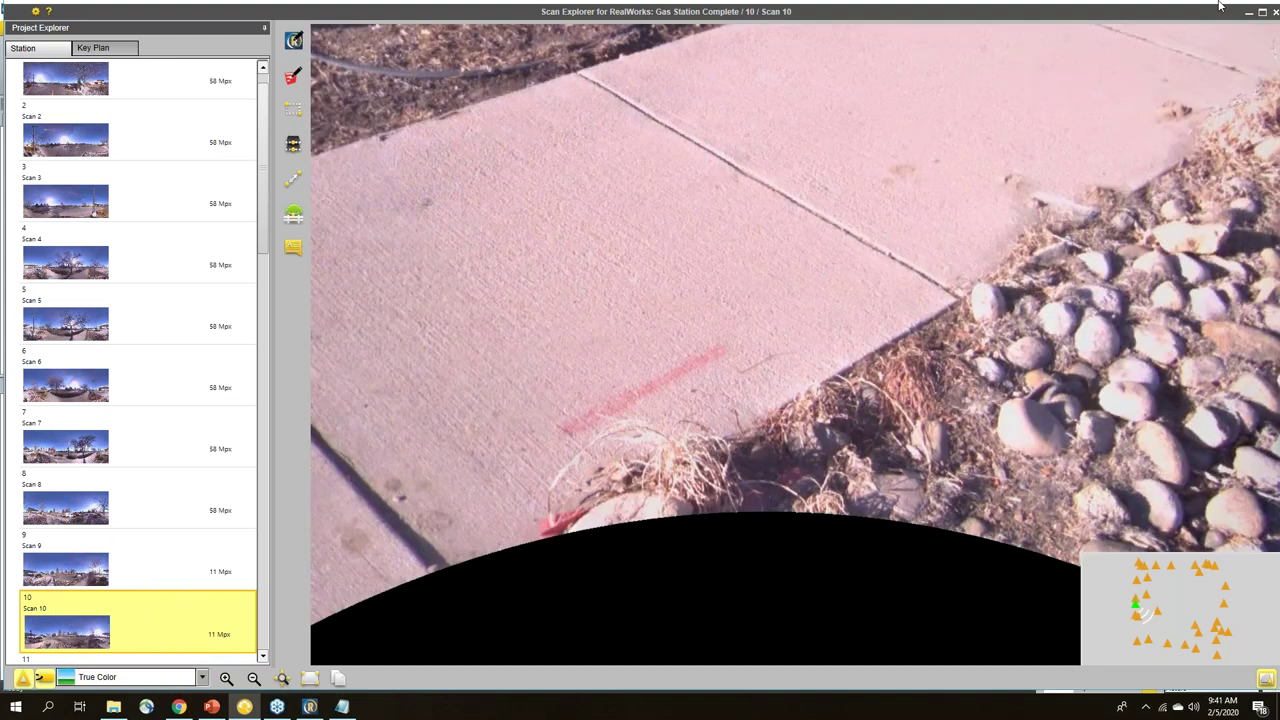
click(1249, 13)
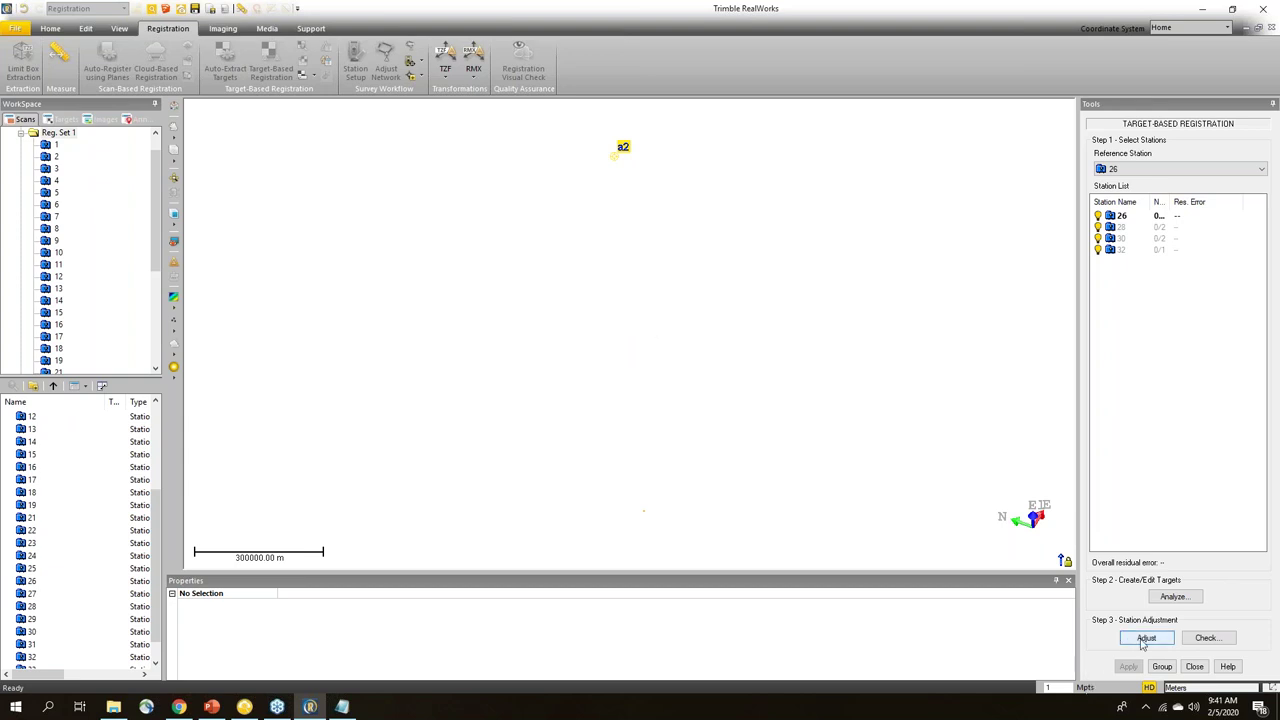
Step: Examine the fit of station 26's extracted spherical target Target34 in the Target Analyzer, orbiting around the sphere, and close the analyzer
click(1173, 596)
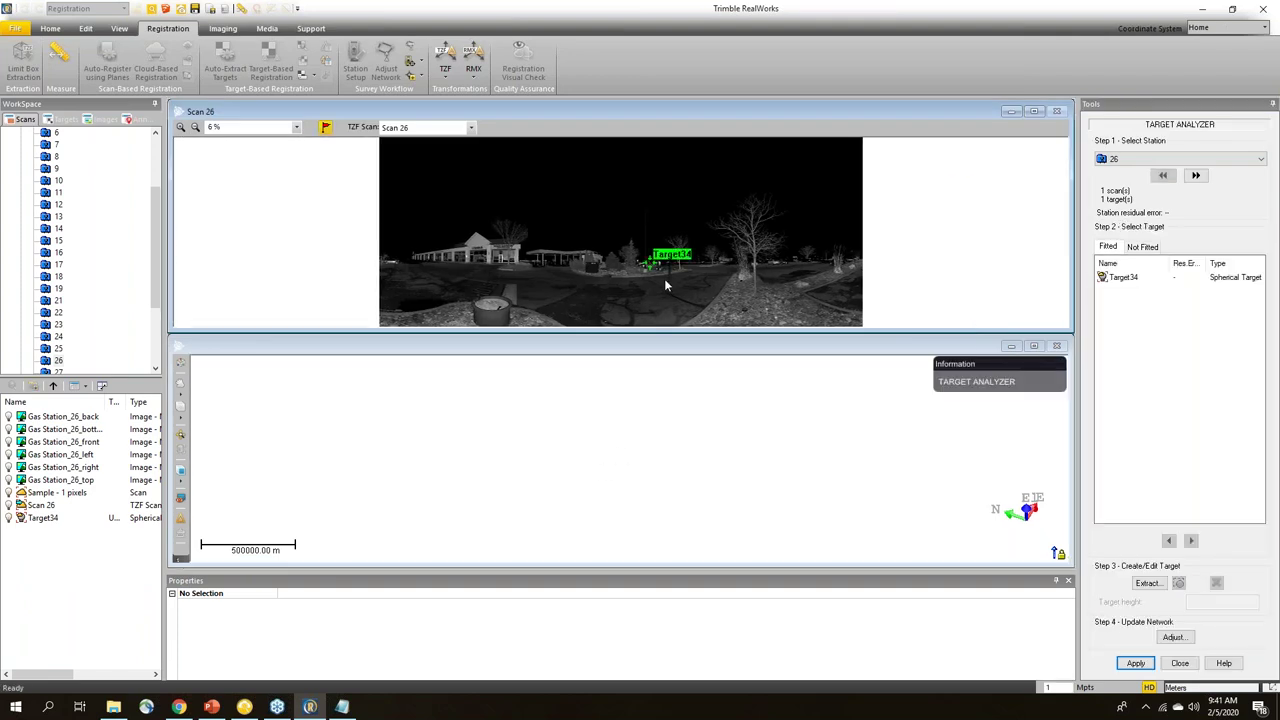
click(1122, 277)
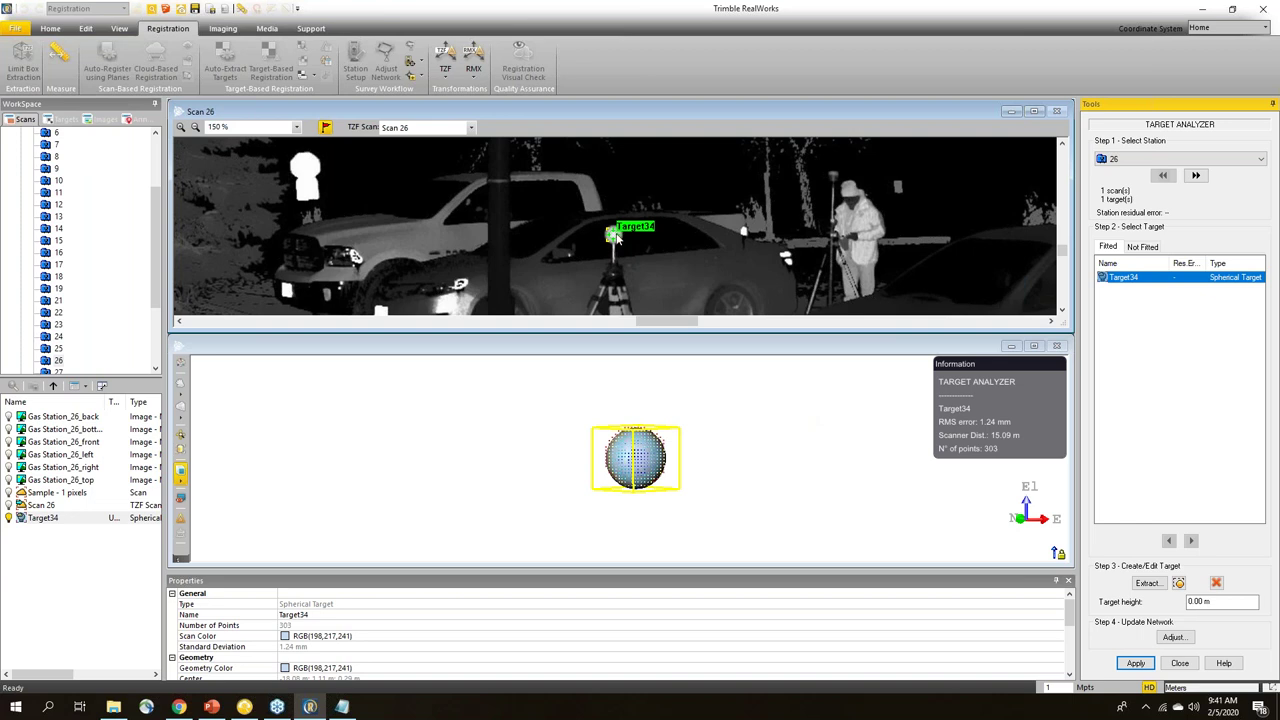
mouse_move(647, 460)
mouse_down()
mouse_move(677, 449)
mouse_move(671, 460)
mouse_up()
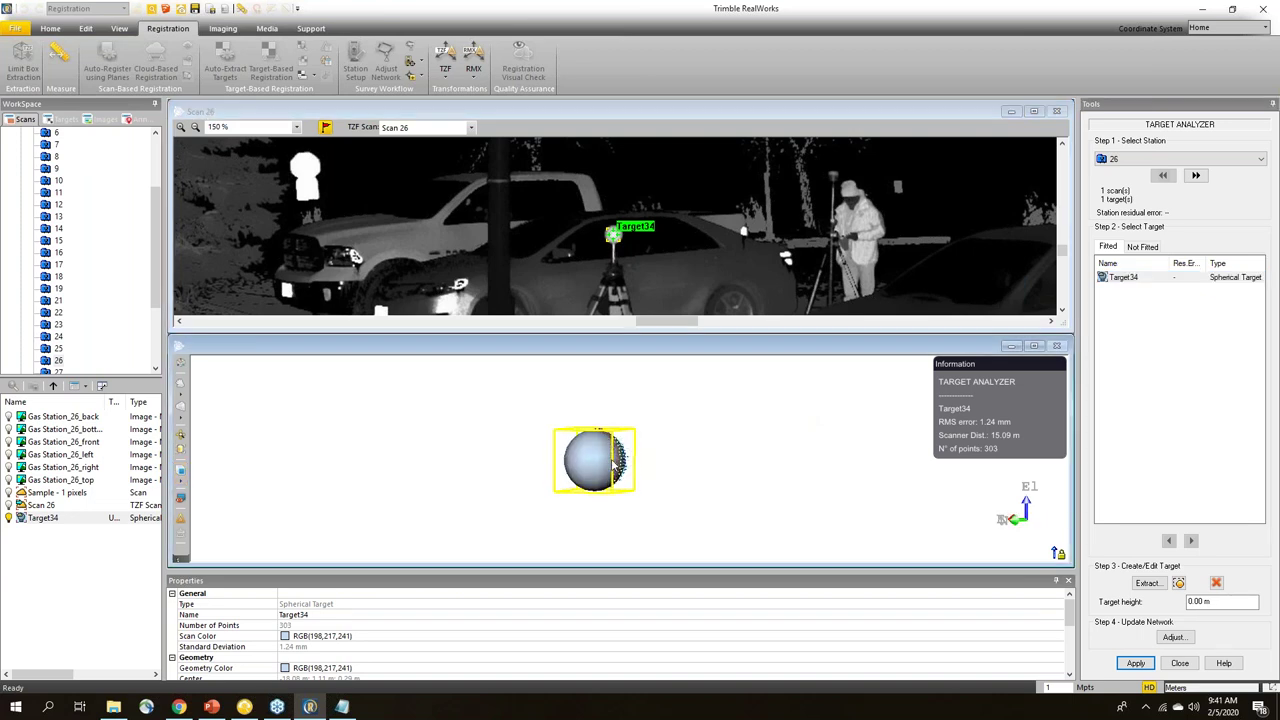
scroll(607, 466, up, 5)
mouse_move(659, 428)
mouse_down()
mouse_move(562, 392)
mouse_move(580, 420)
mouse_move(660, 425)
mouse_up()
scroll(1012, 512, down, 5)
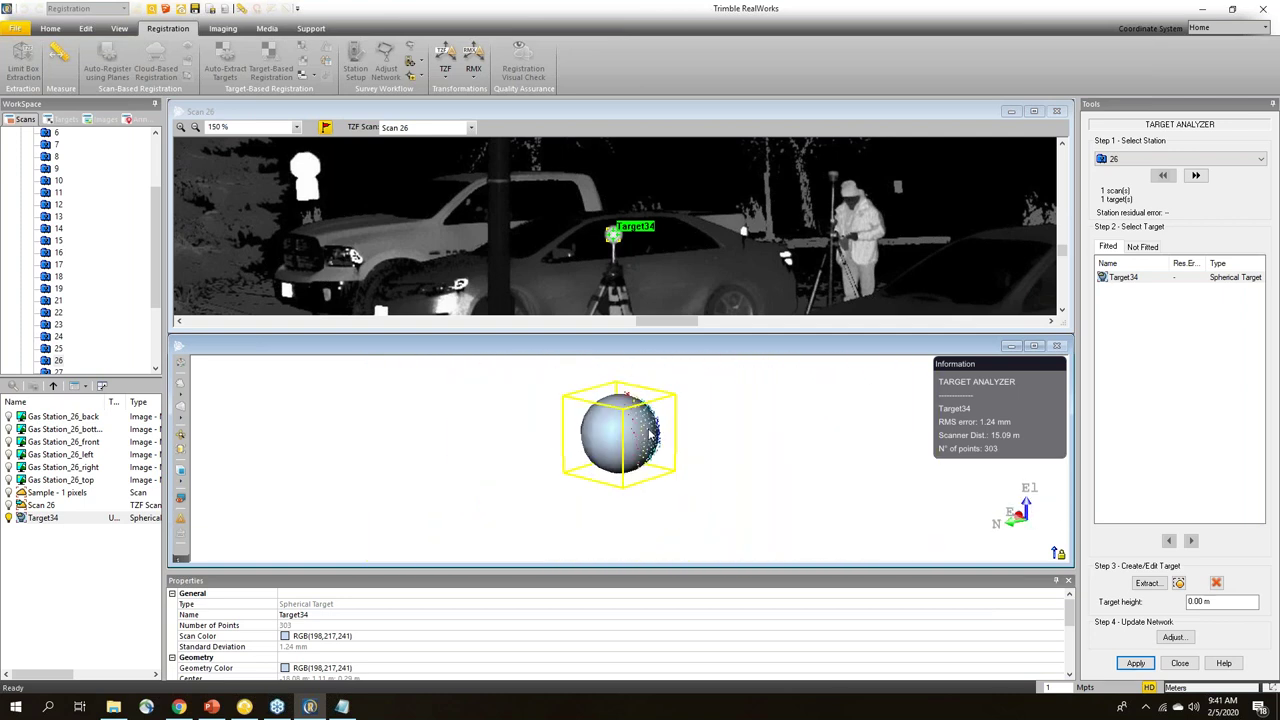
click(1178, 664)
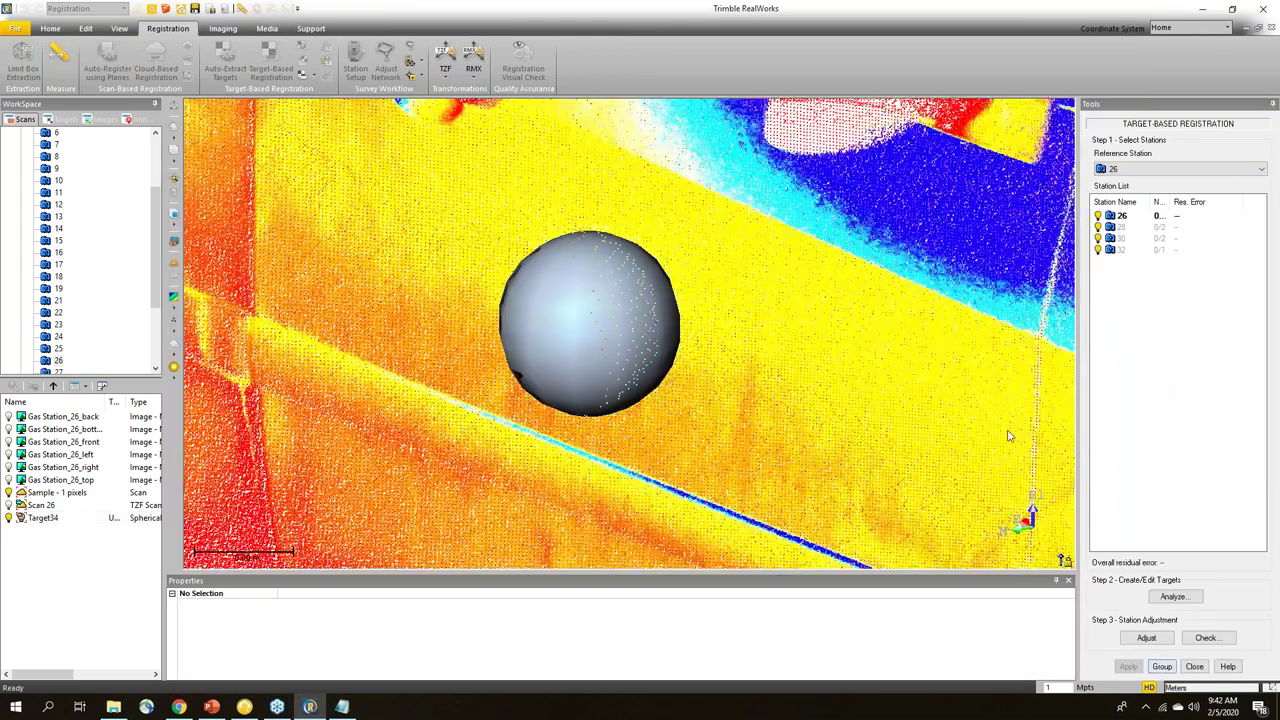
Step: Close Target-Based Registration for the four stations, applying all changes to the database
click(1195, 667)
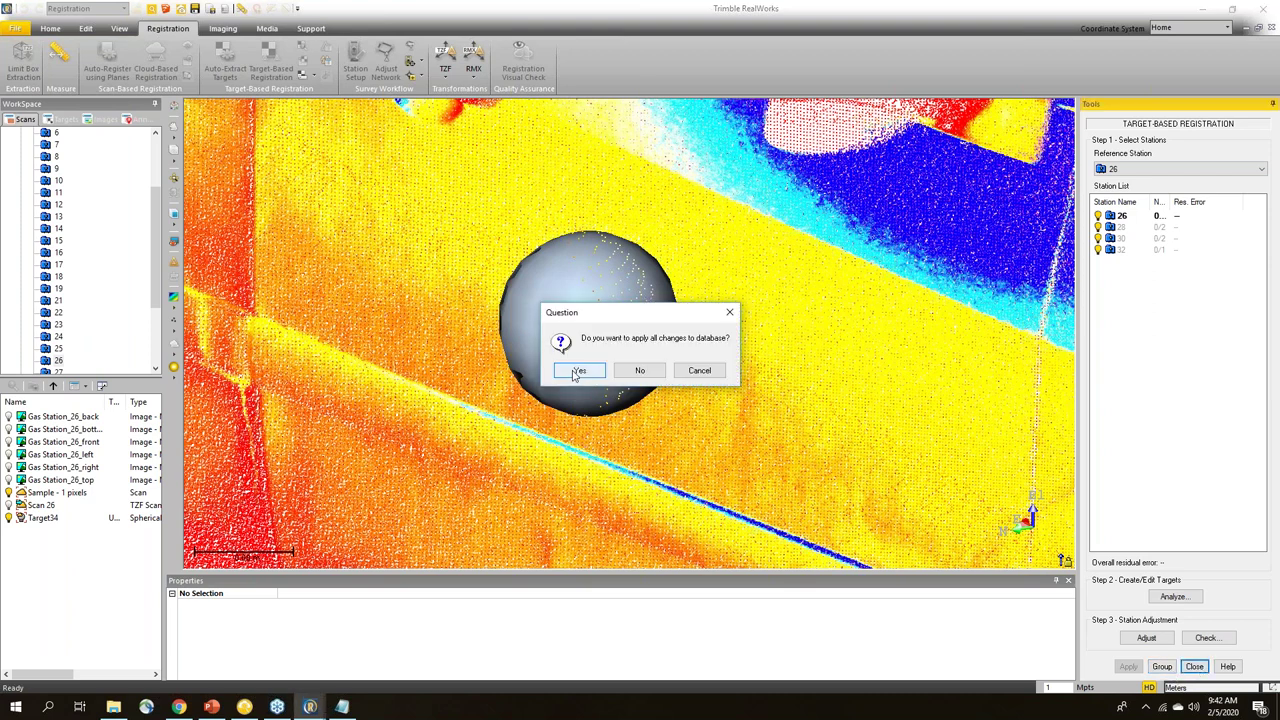
click(576, 372)
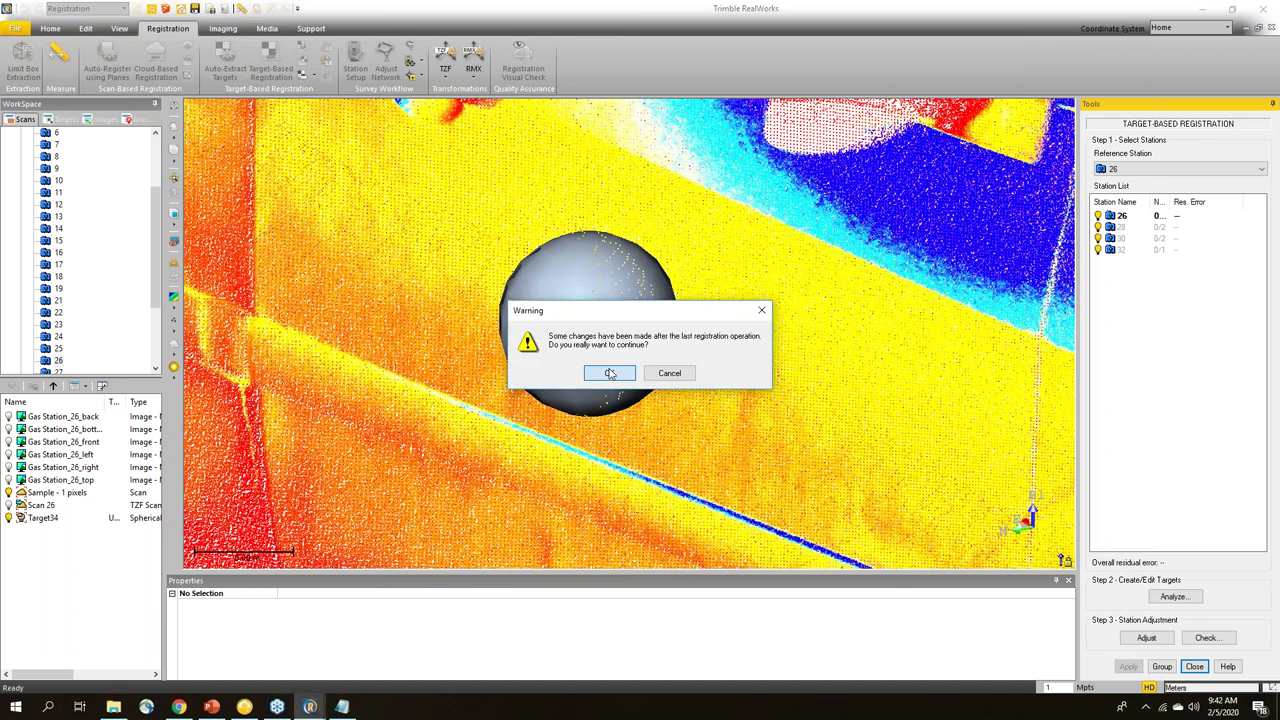
click(610, 373)
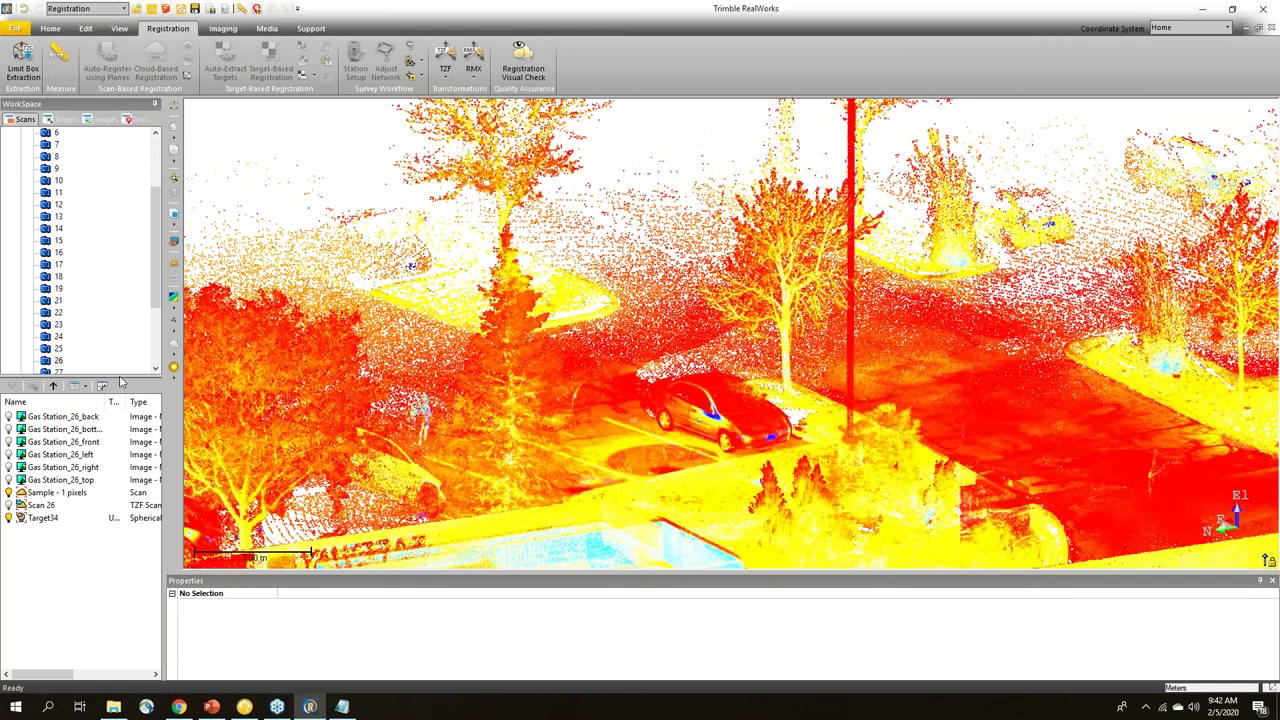
Step: Select Reg. Set 1 and TopoStation at the project level and start Target-Based Registration on them
click(54, 386)
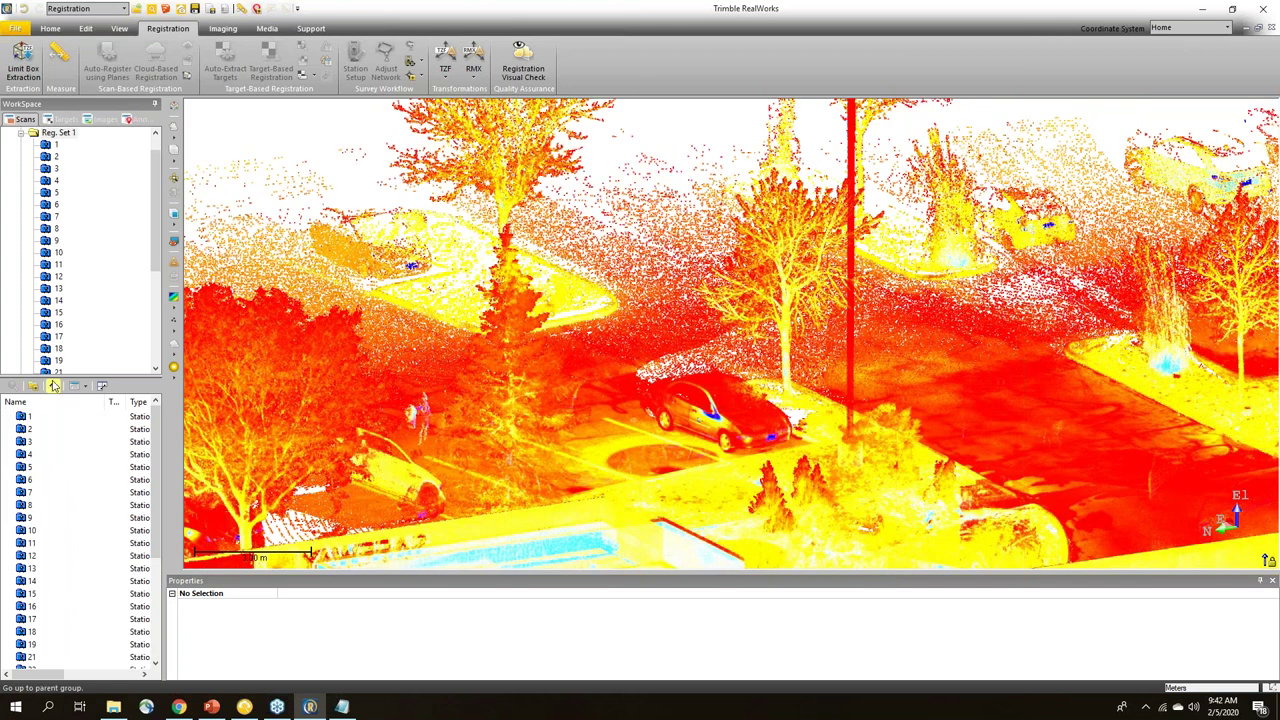
click(34, 386)
click(54, 386)
drag(46, 446, 69, 418)
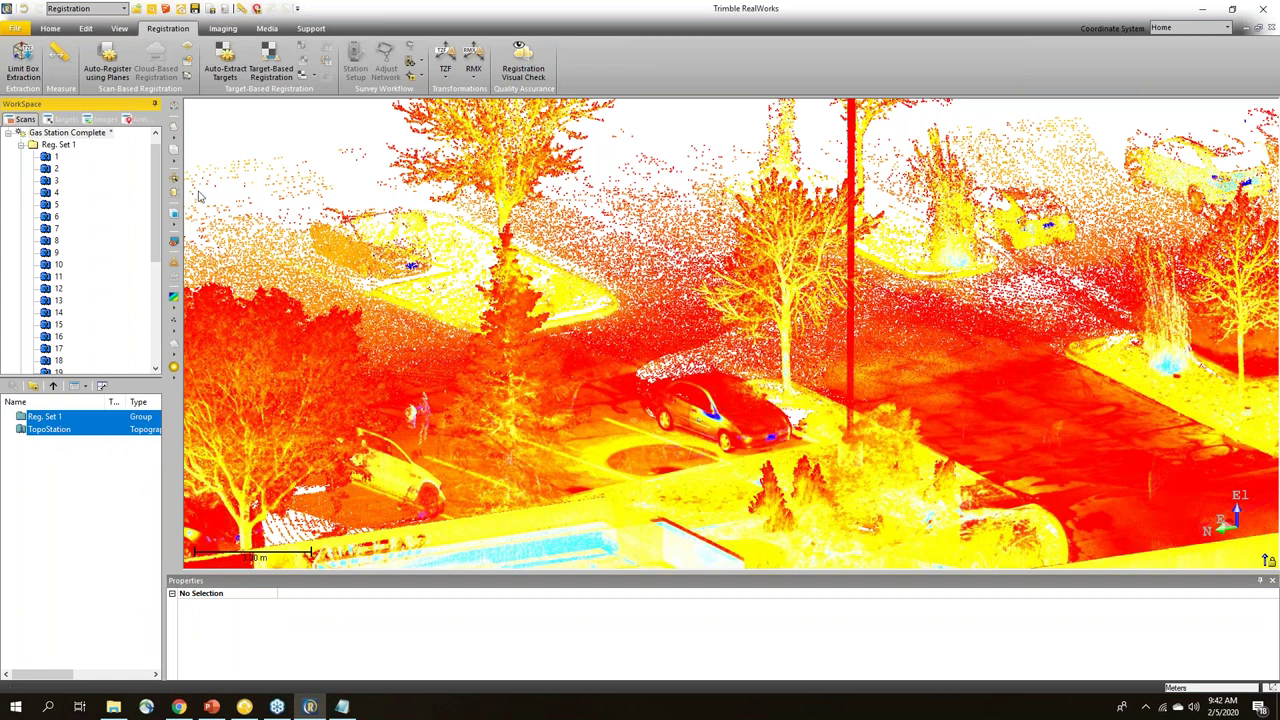
click(272, 58)
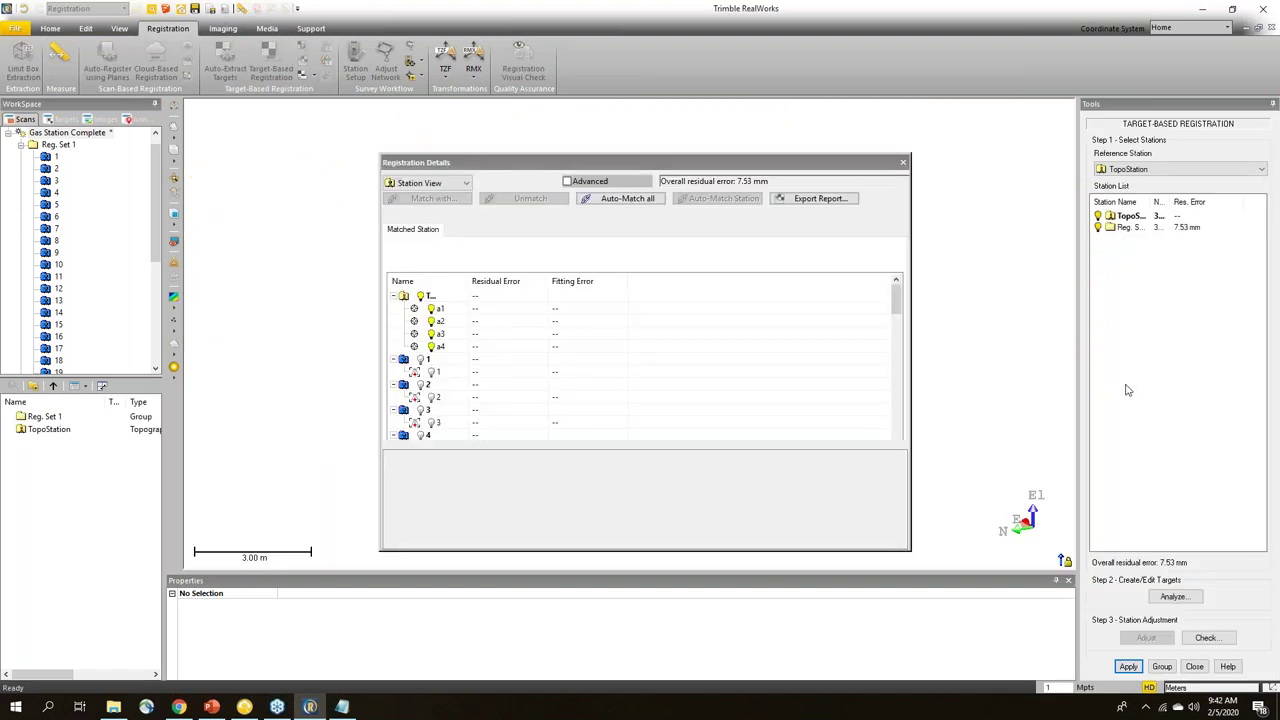
Step: Review the stations and their targets in the registration details, and auto-match all stations
scroll(659, 367, down, 8)
scroll(659, 367, down, 10)
scroll(659, 360, up, 20)
click(656, 200)
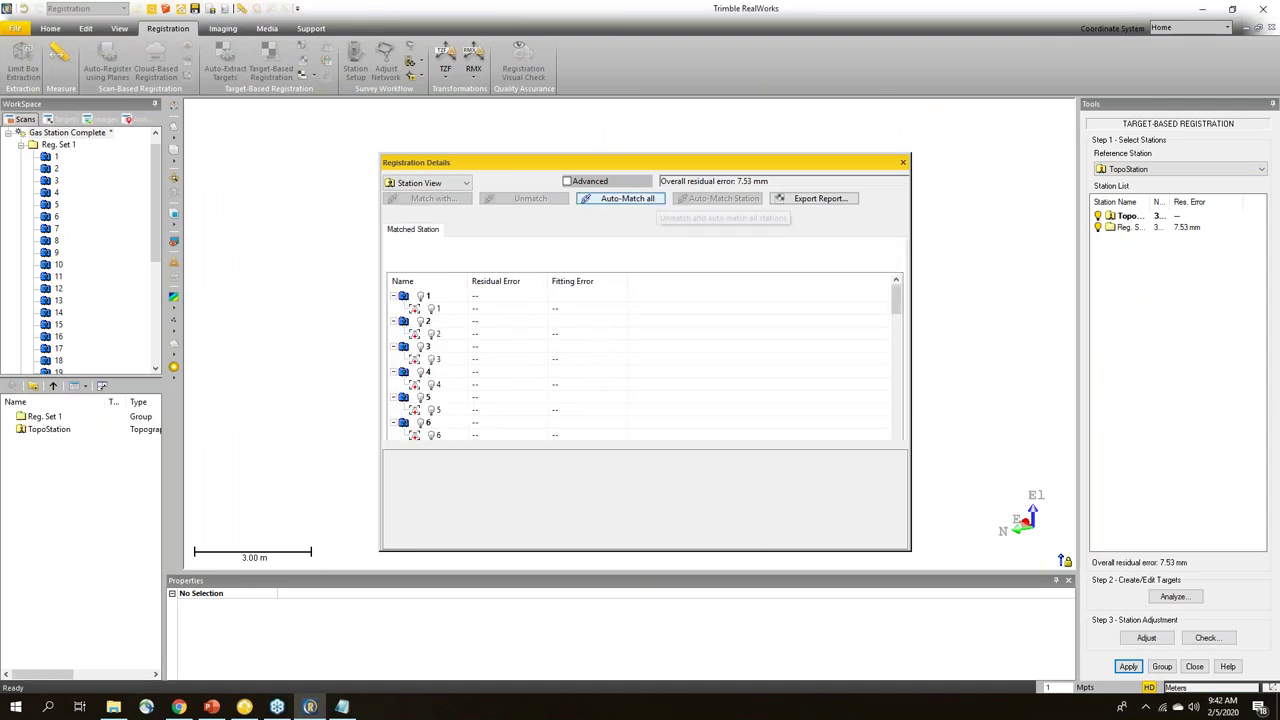
Step: Review the residual and fitting errors of the matched stations and their targets, and close the registration details
scroll(637, 408, down, 20)
scroll(636, 405, up, 4)
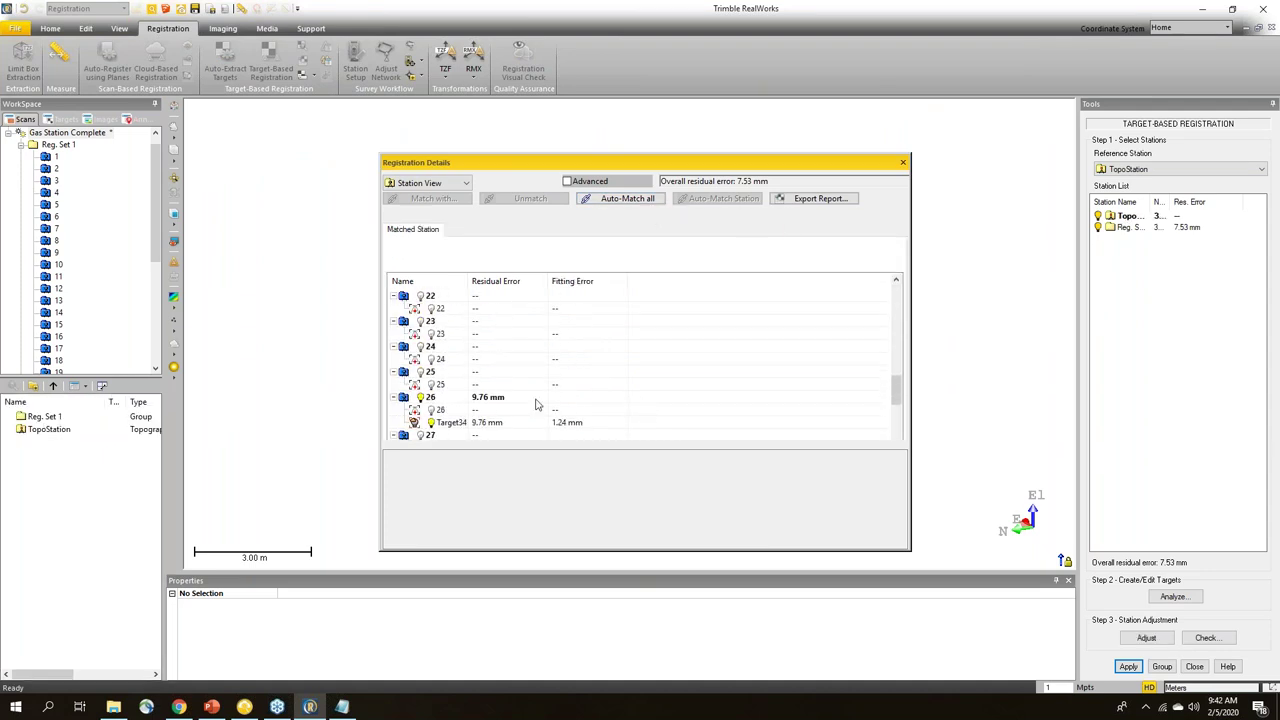
scroll(475, 408, up, 1)
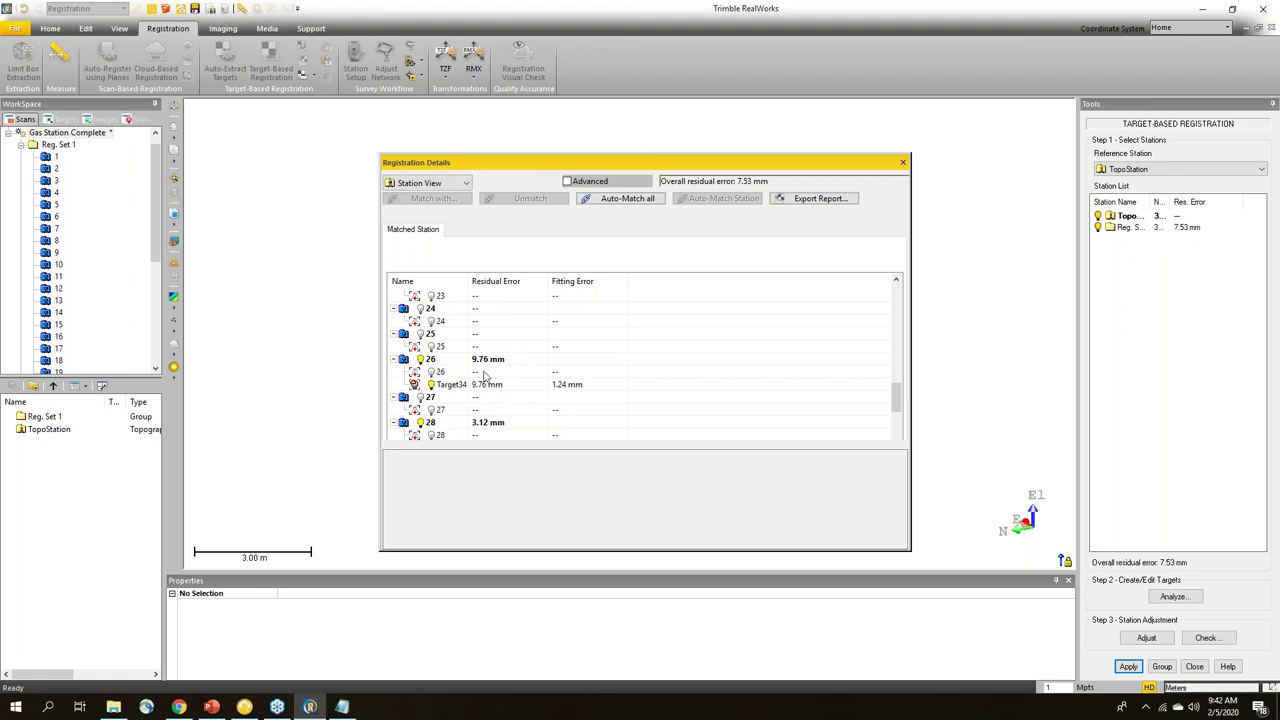
scroll(487, 375, down, 1)
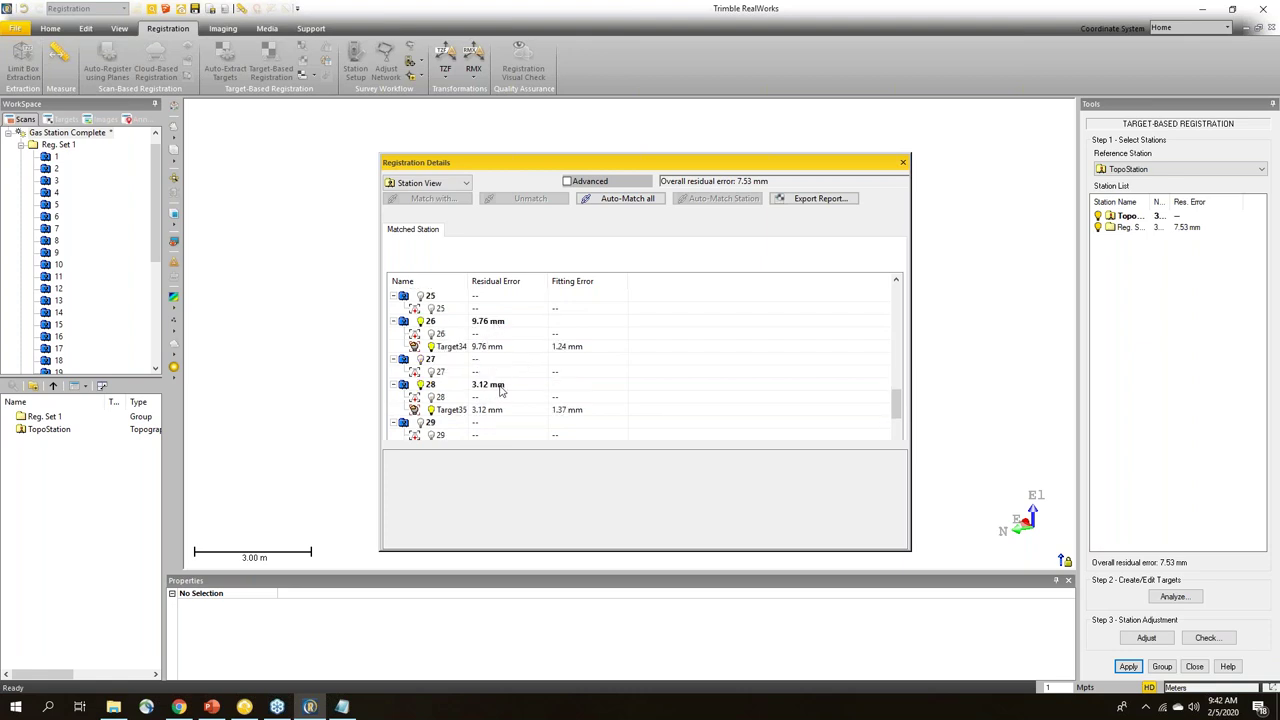
scroll(498, 395, down, 1)
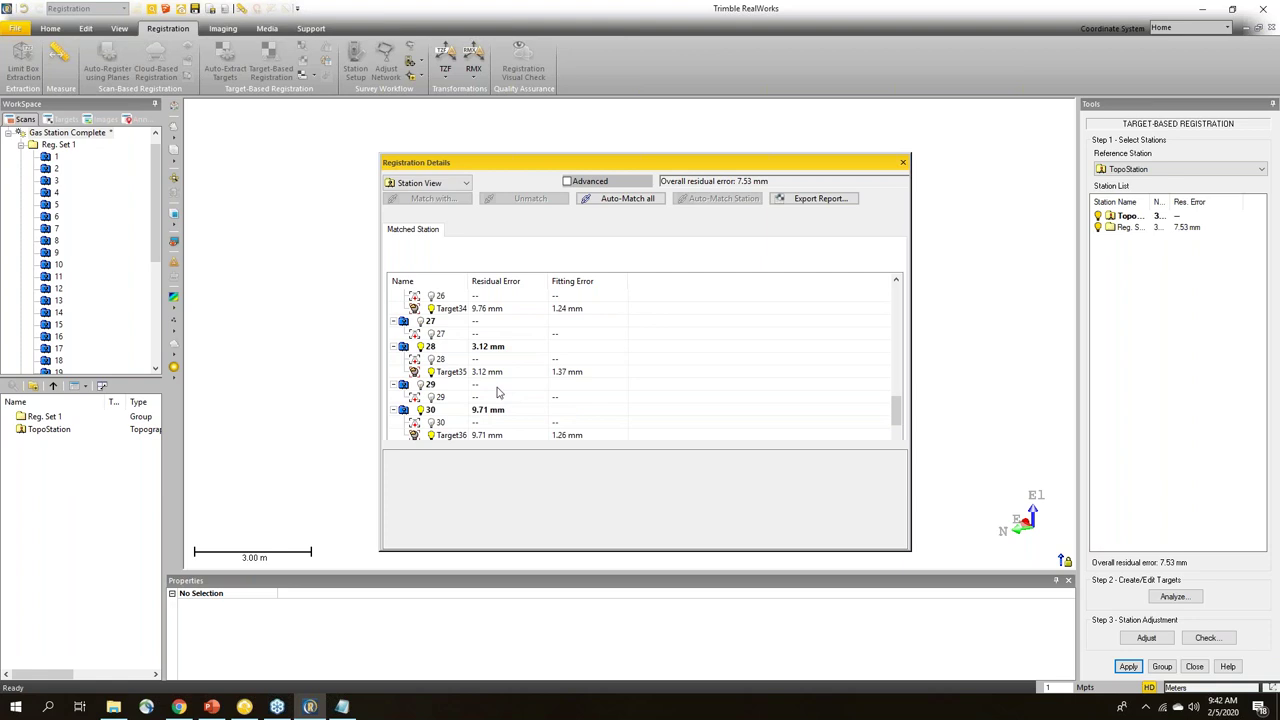
scroll(498, 393, down, 1)
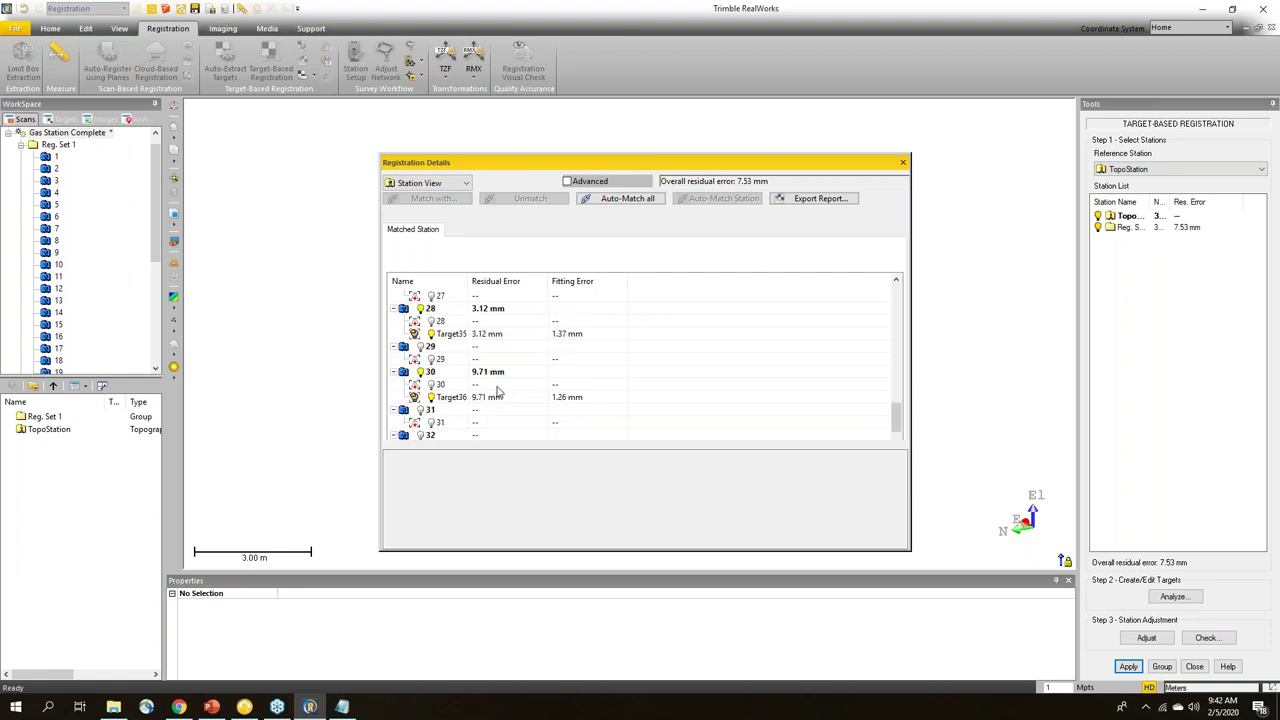
click(903, 163)
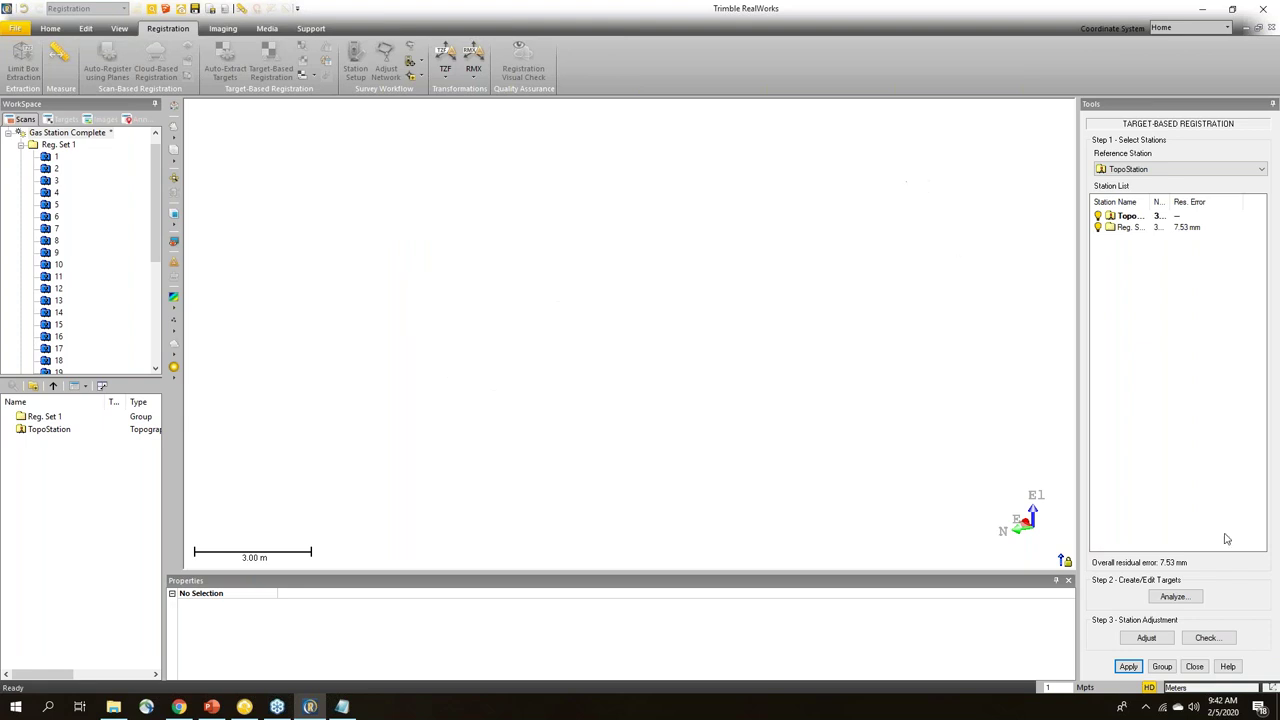
Step: Adjust the stations to TopoStation, apply the registration, and close Target-Based Registration
click(1146, 637)
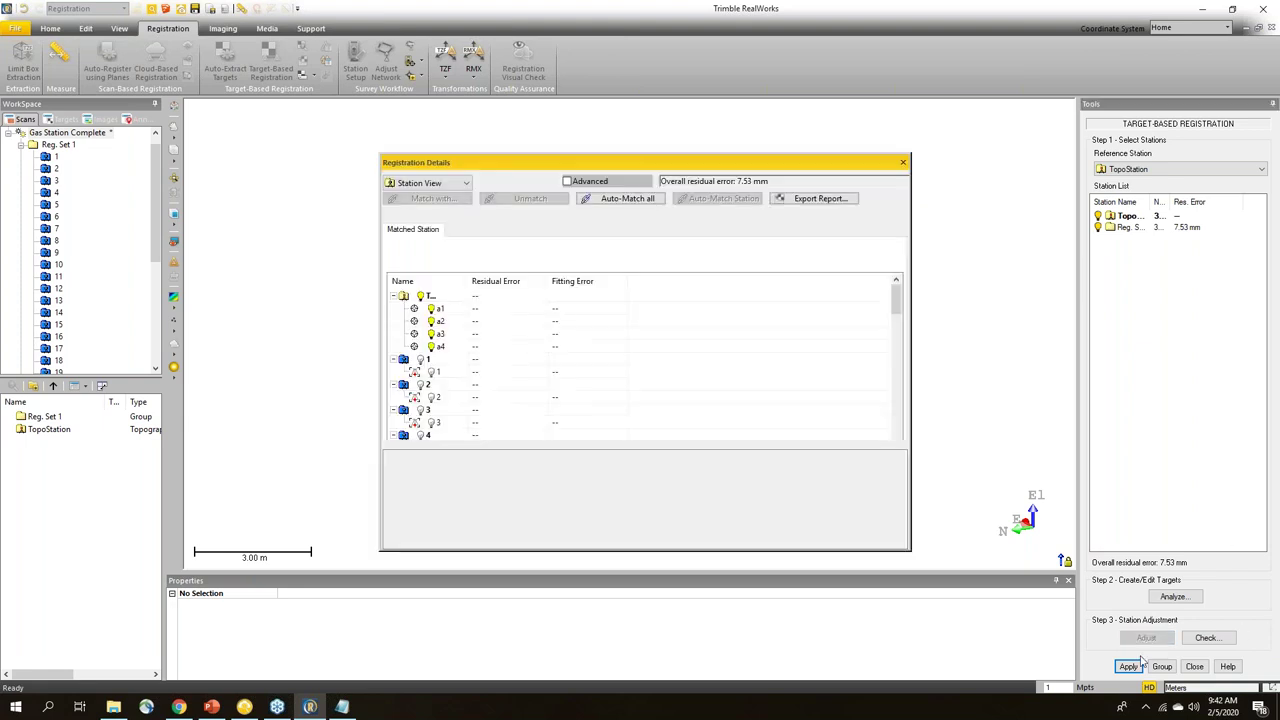
click(904, 163)
click(1129, 667)
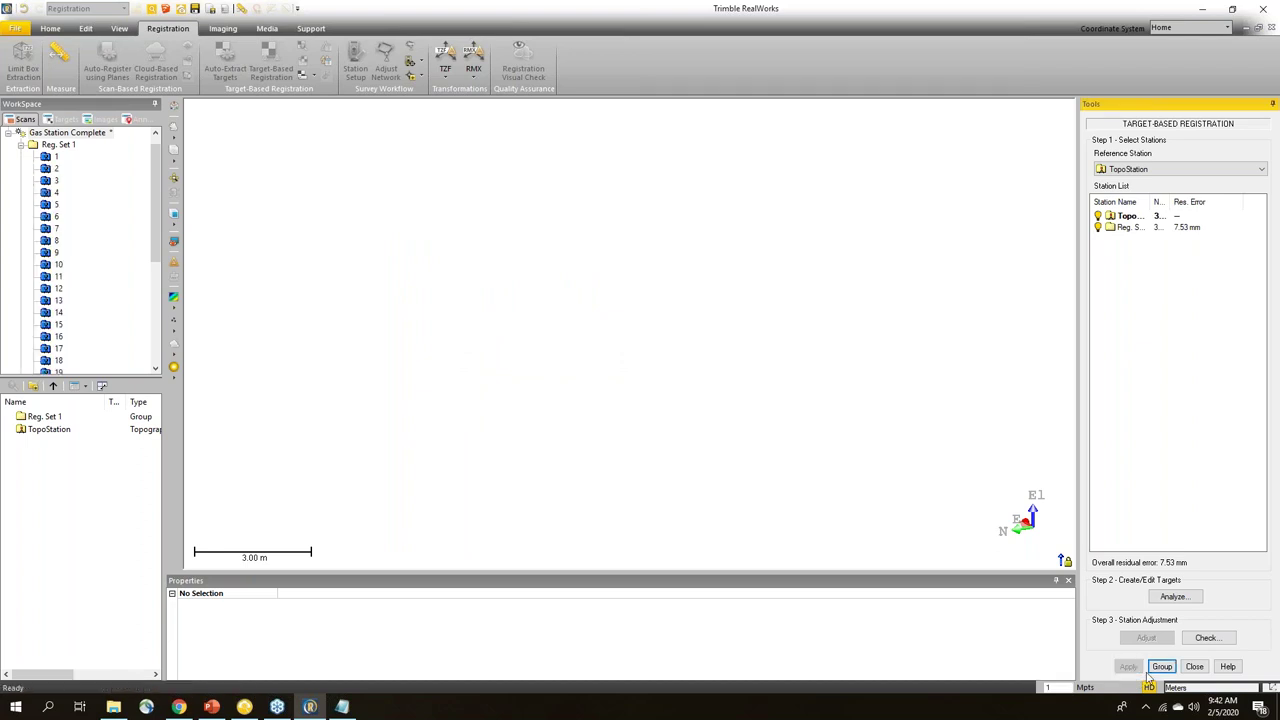
click(1195, 667)
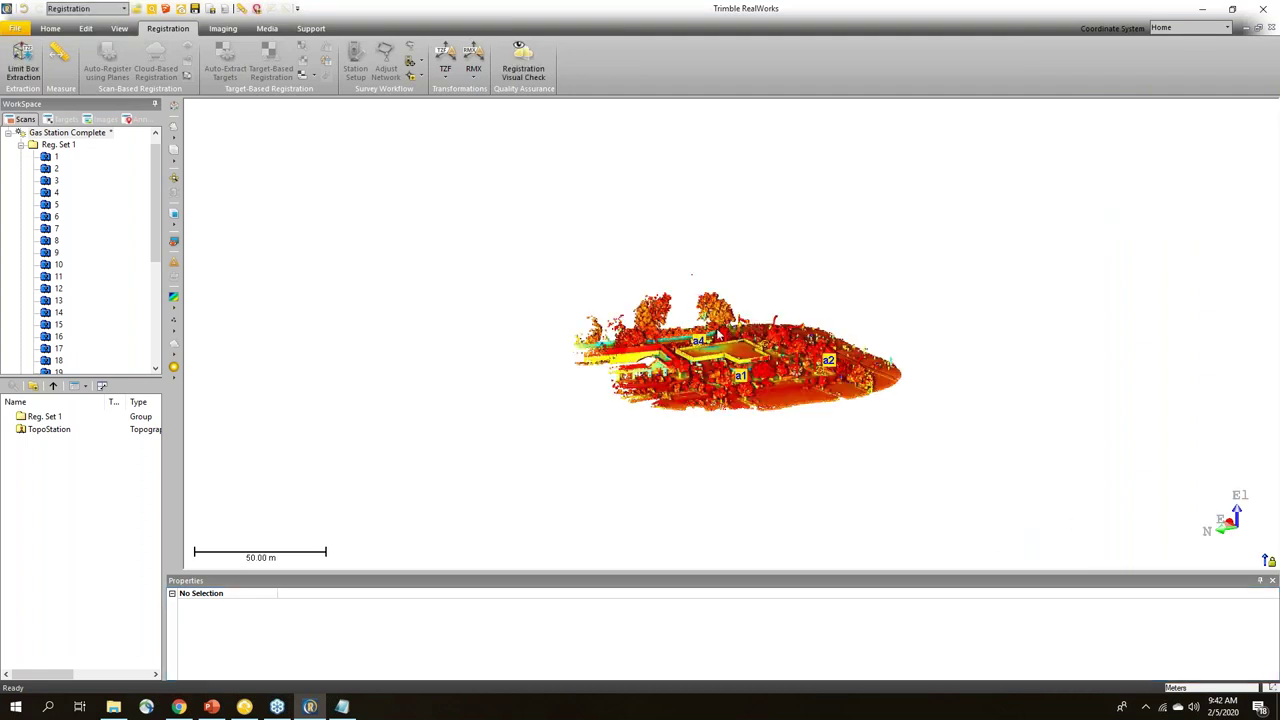
Step: Examine the registered point cloud from above and locate station 26's spherical target beside survey point a1
drag(738, 406, 737, 372)
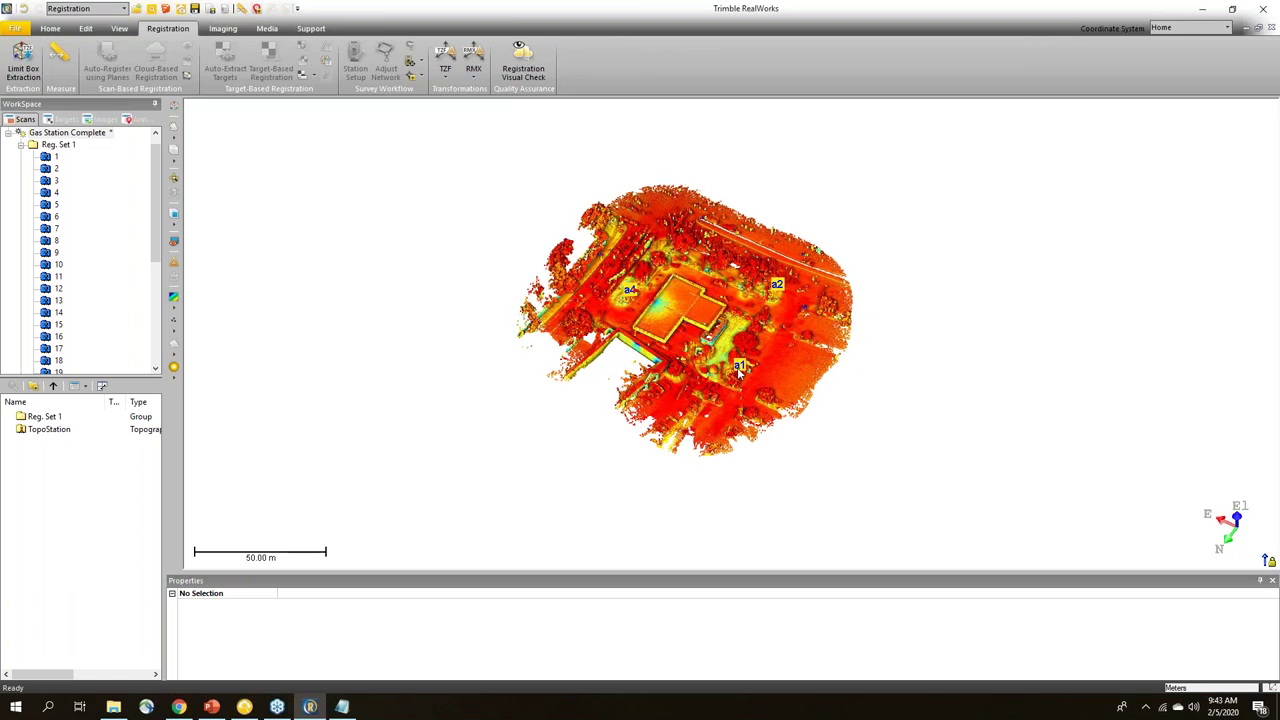
scroll(784, 373, up, 8)
scroll(683, 360, up, 6)
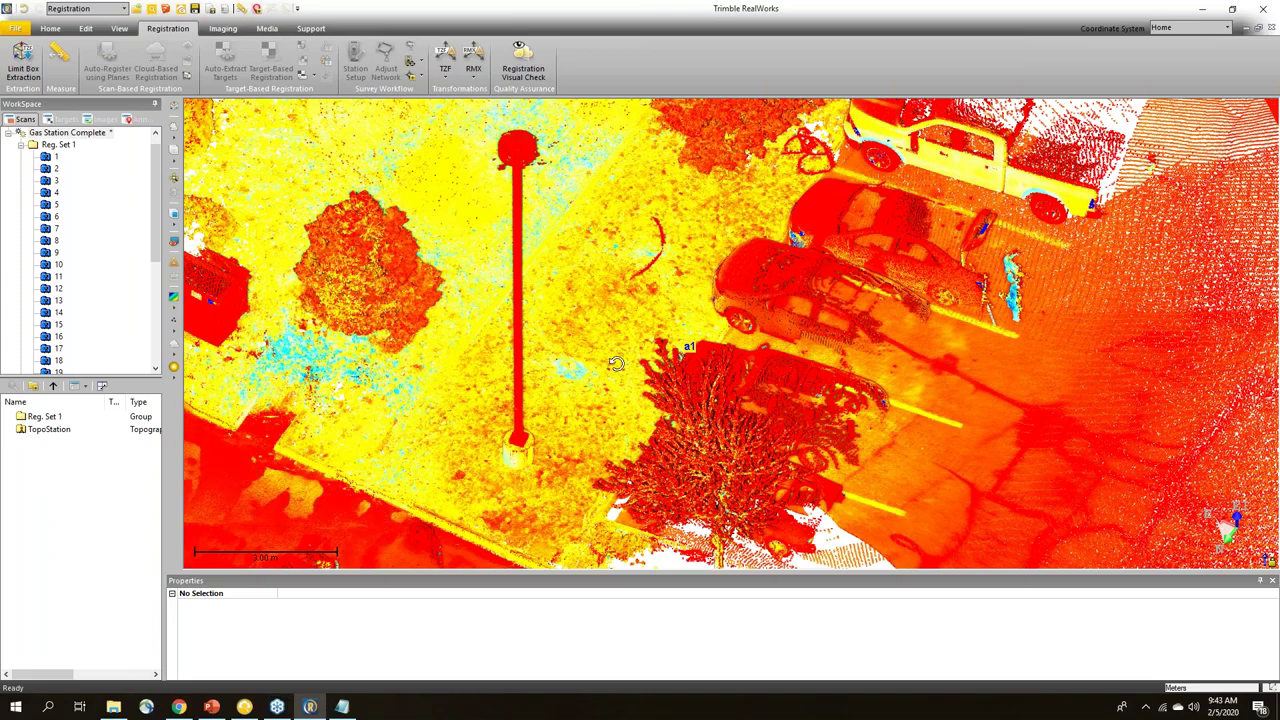
drag(616, 364, 590, 128)
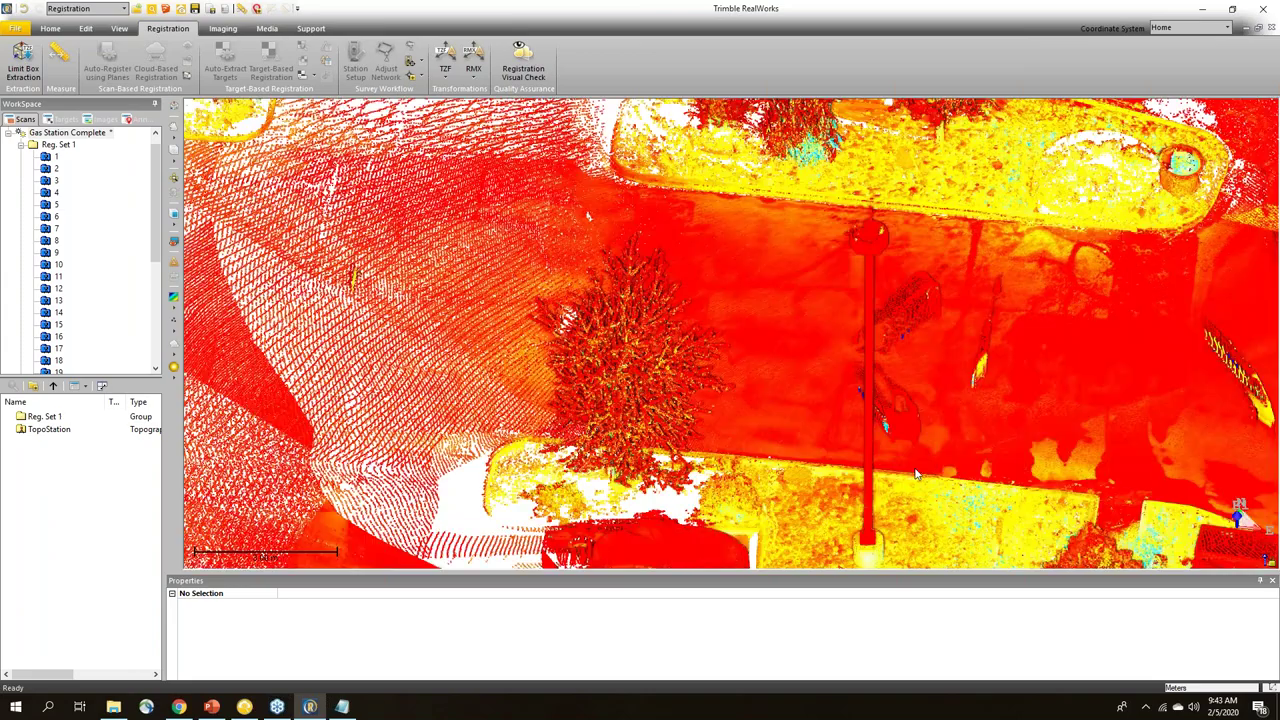
middle_drag(884, 505, 612, 341)
scroll(612, 341, down, 4)
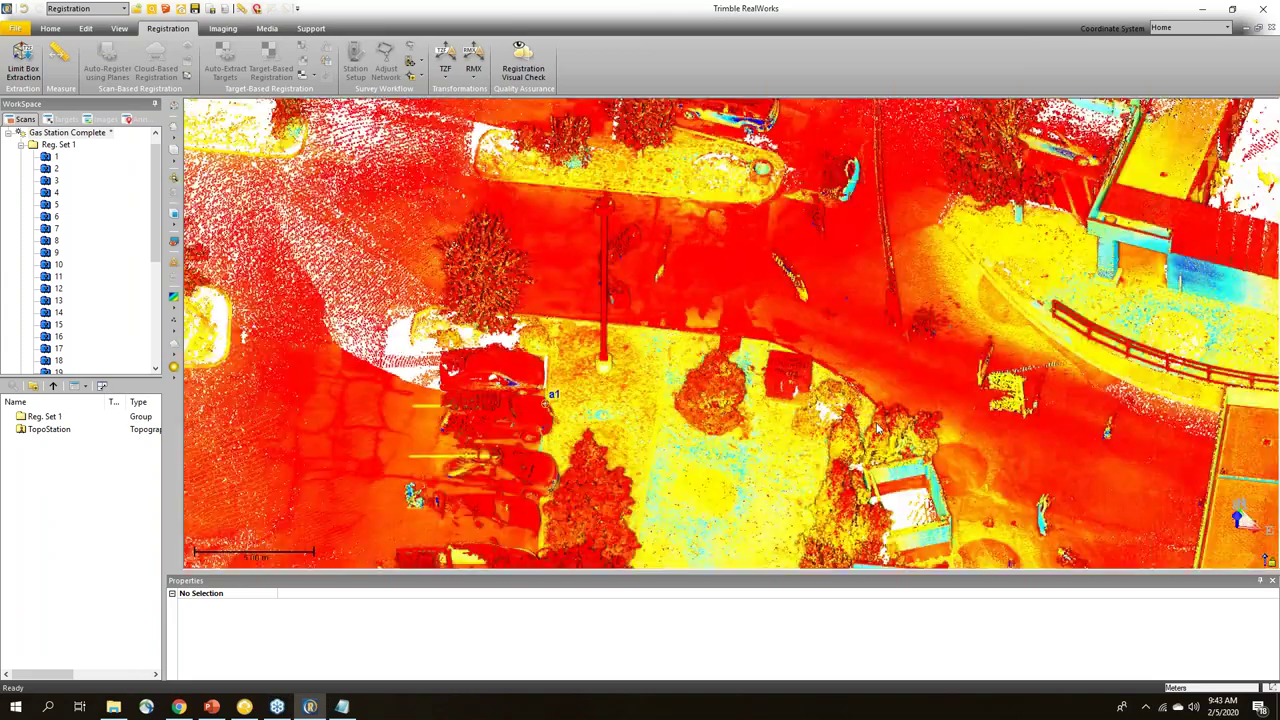
scroll(550, 405, up, 4)
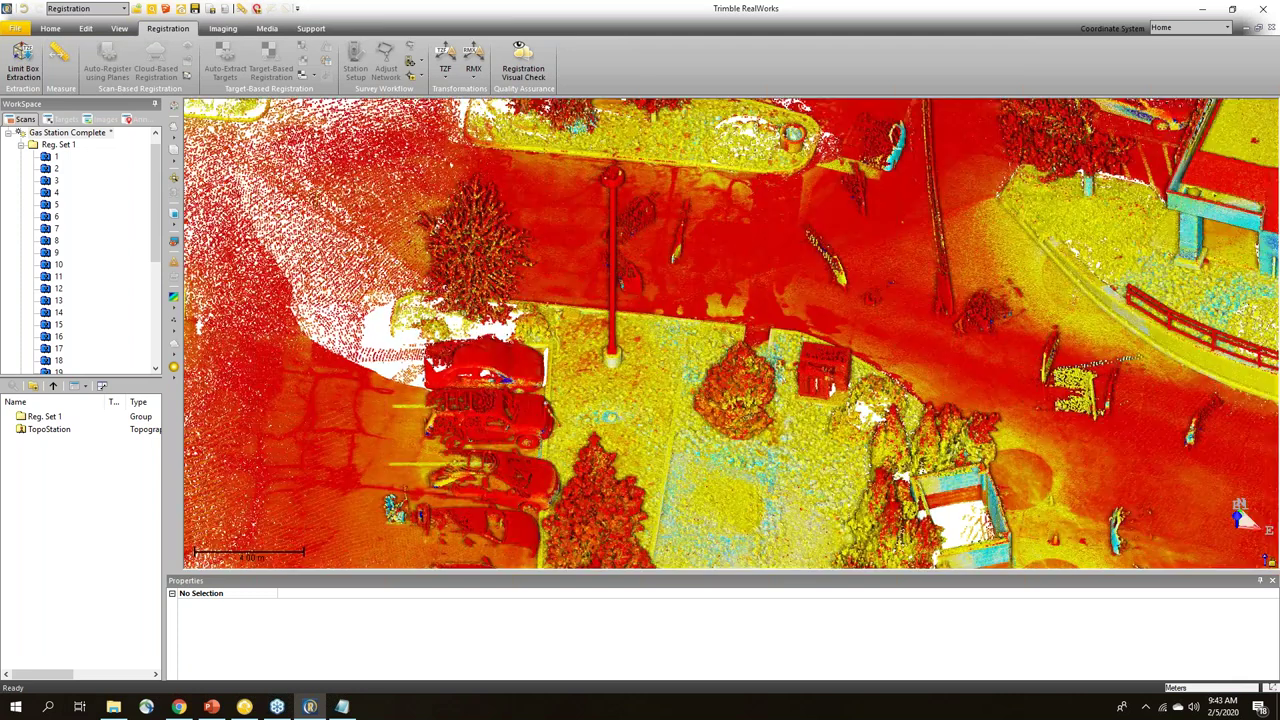
scroll(548, 401, up, 2)
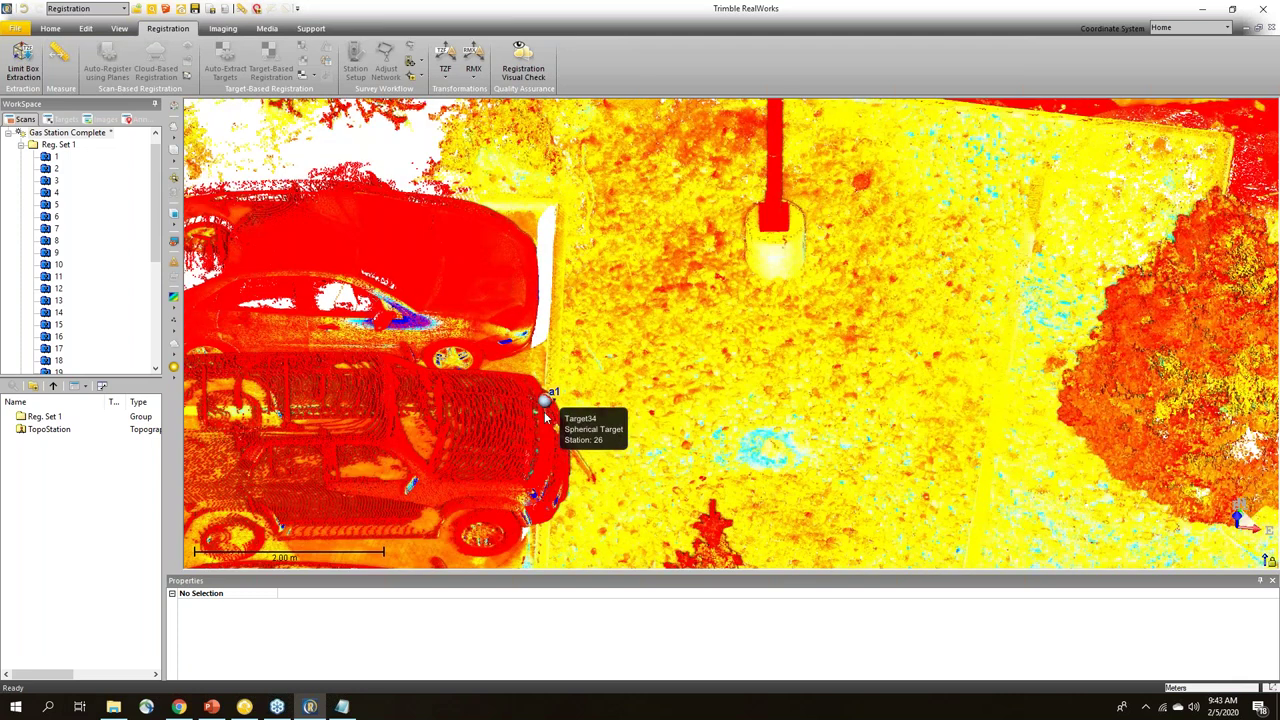
Step: Hide the point cloud of Reg. Set 1 and render the geometry with Hidden Lines
click(44, 417)
right_click(44, 419)
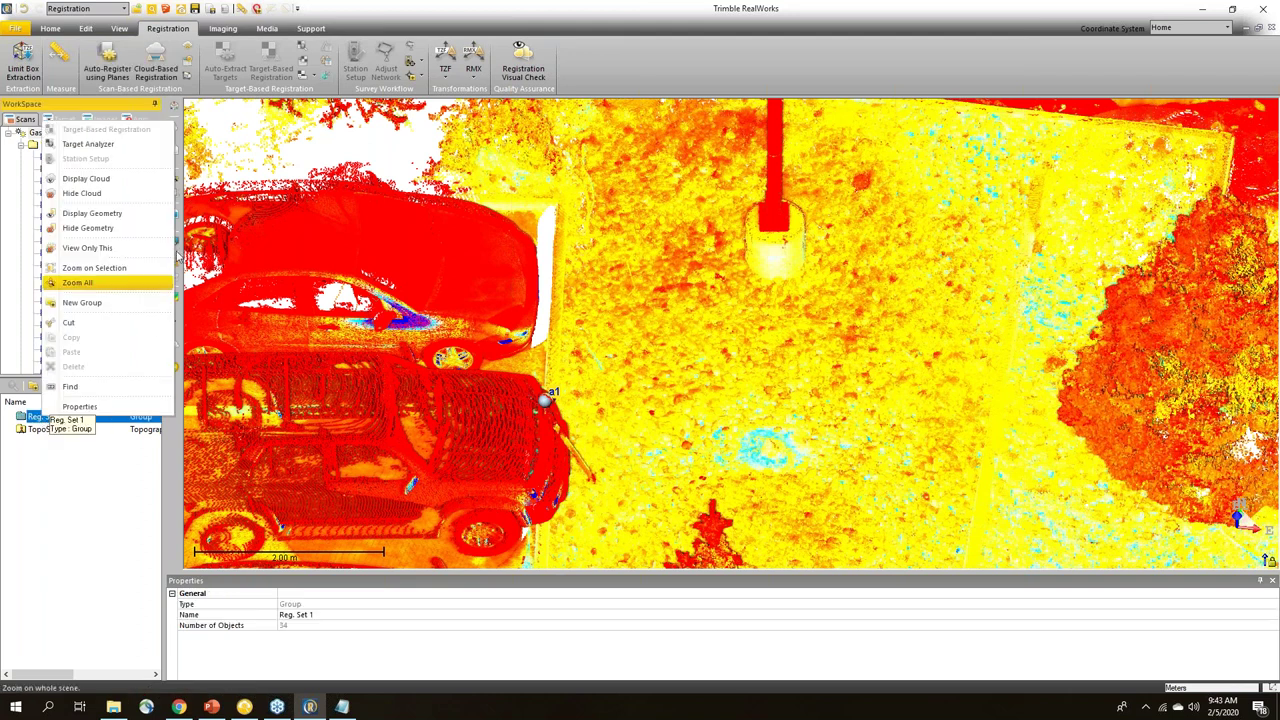
click(123, 180)
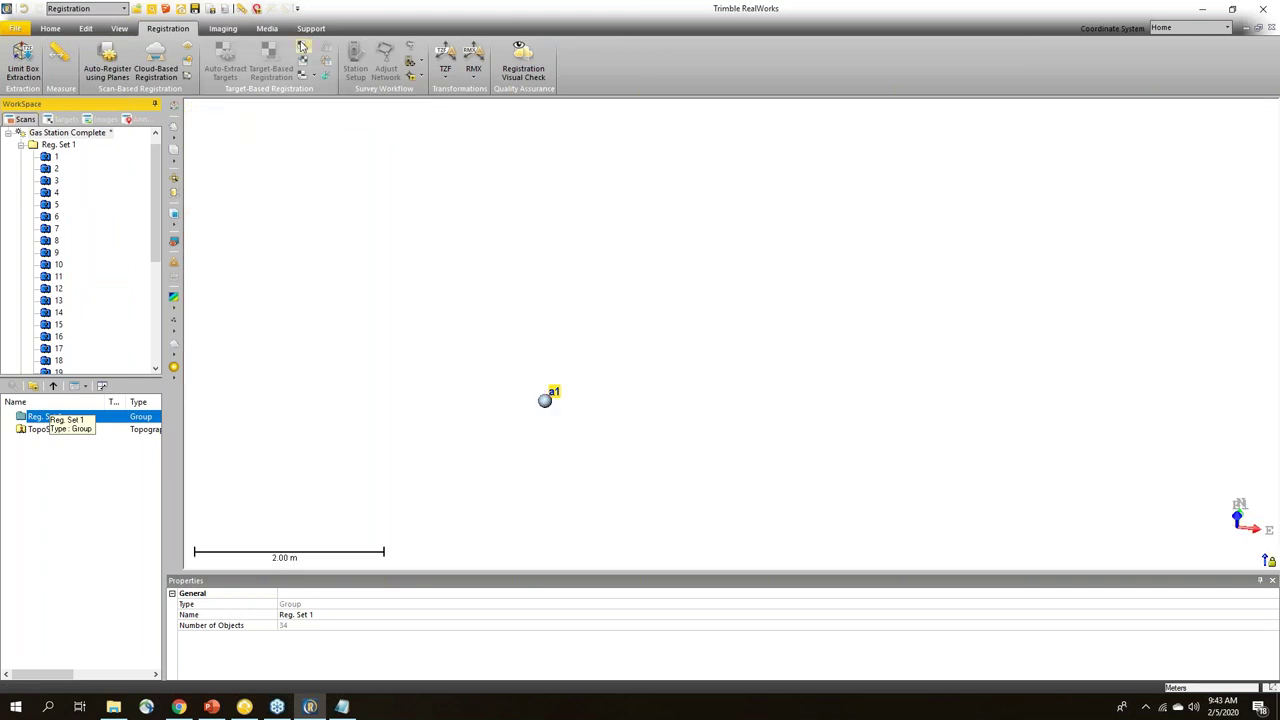
click(119, 28)
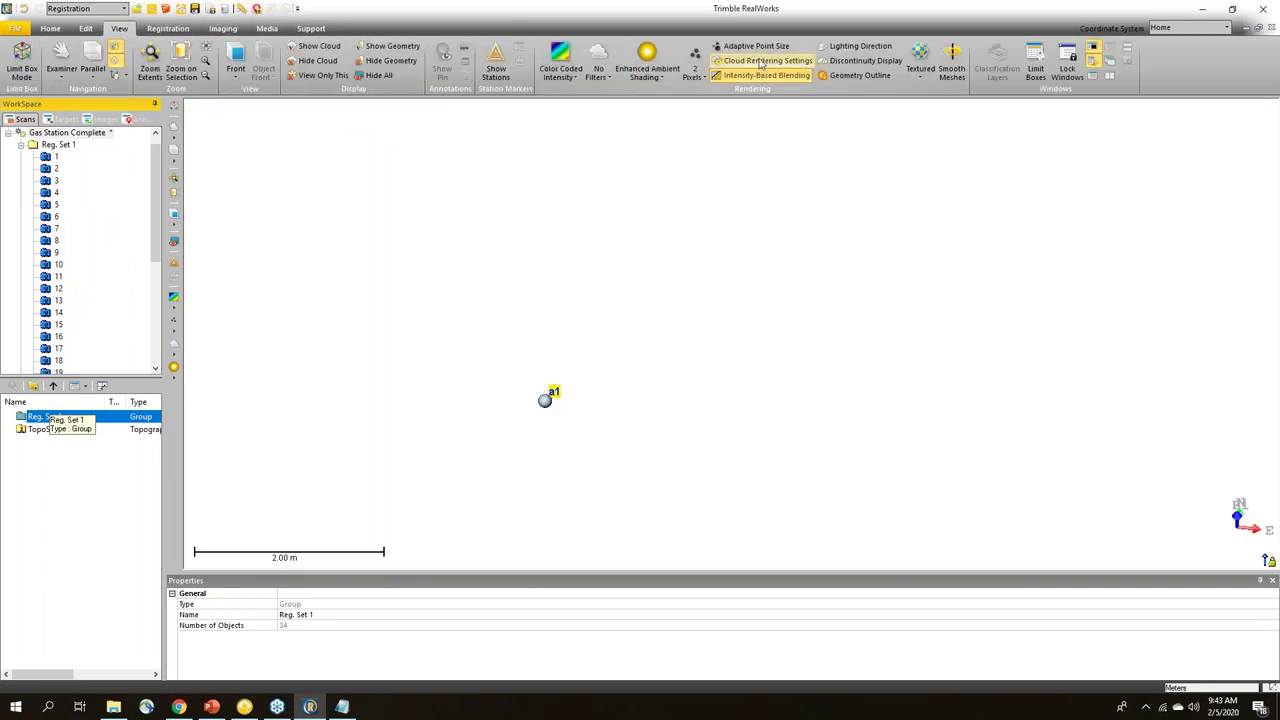
click(921, 79)
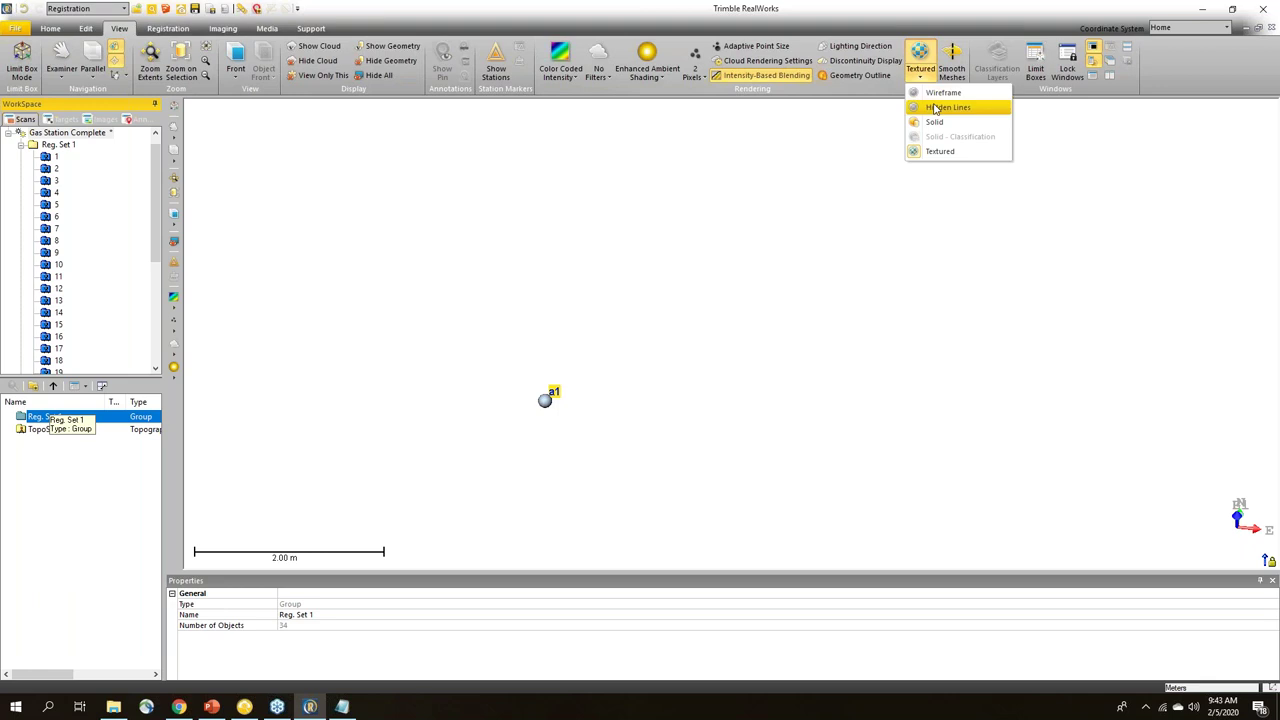
click(945, 107)
Step: Examine how survey point a1 sits inside the Target34 sphere, from the top and from the side
scroll(548, 400, up, 5)
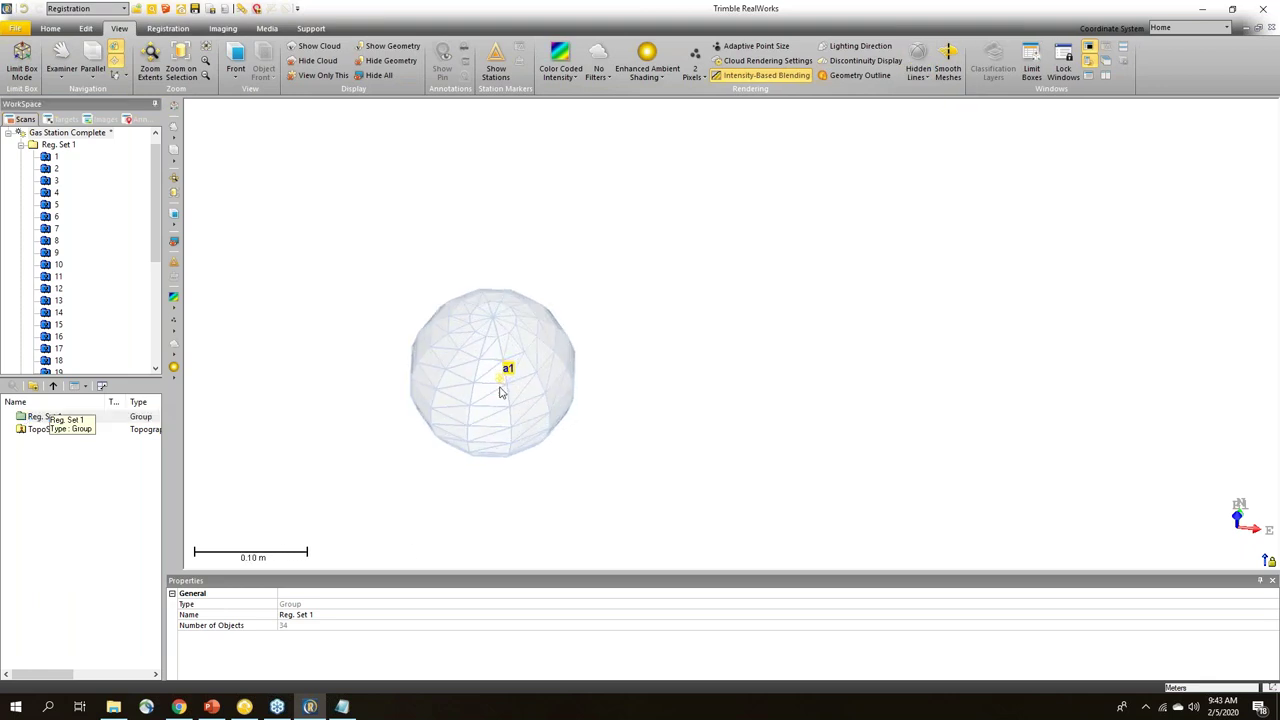
drag(499, 383, 503, 434)
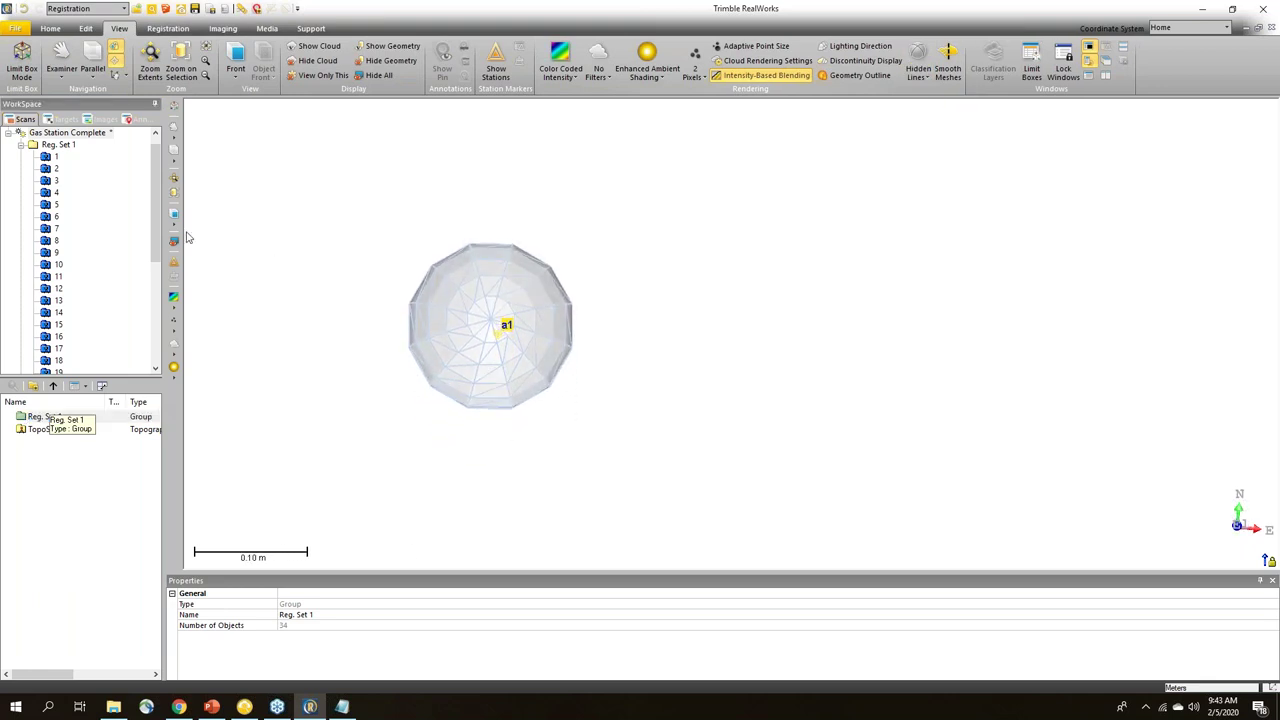
click(173, 229)
click(196, 296)
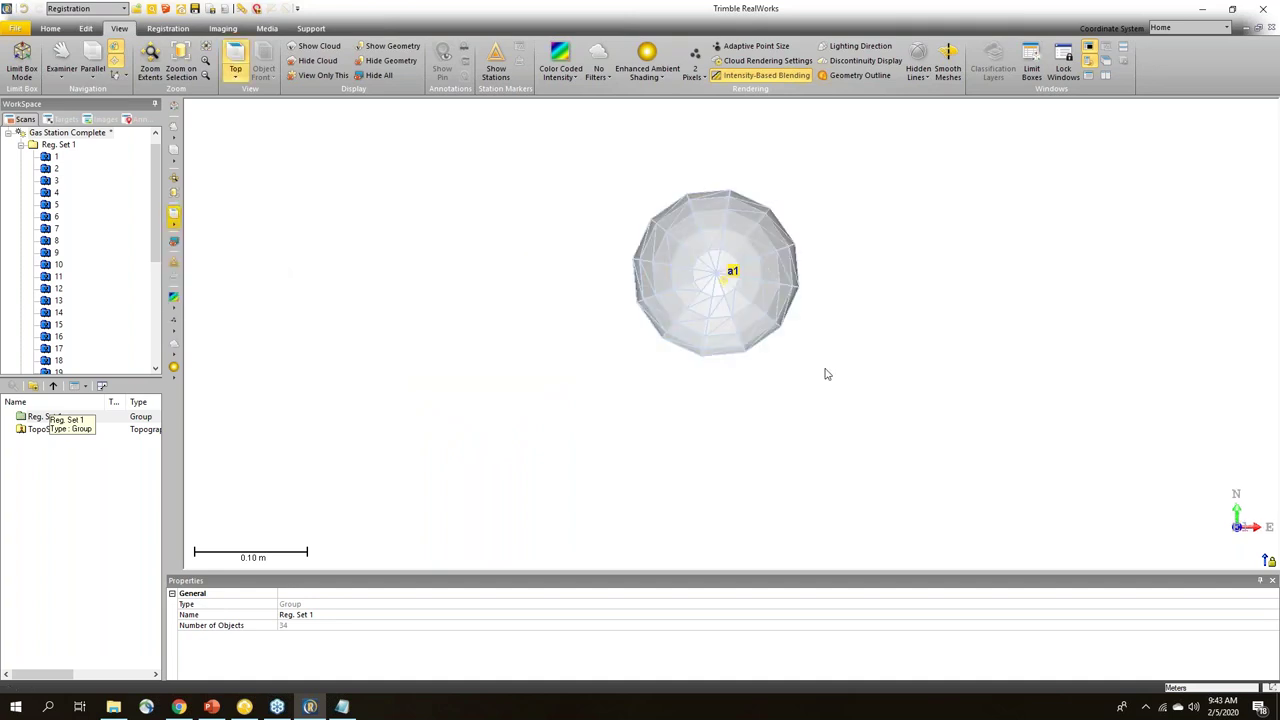
scroll(733, 277, up, 3)
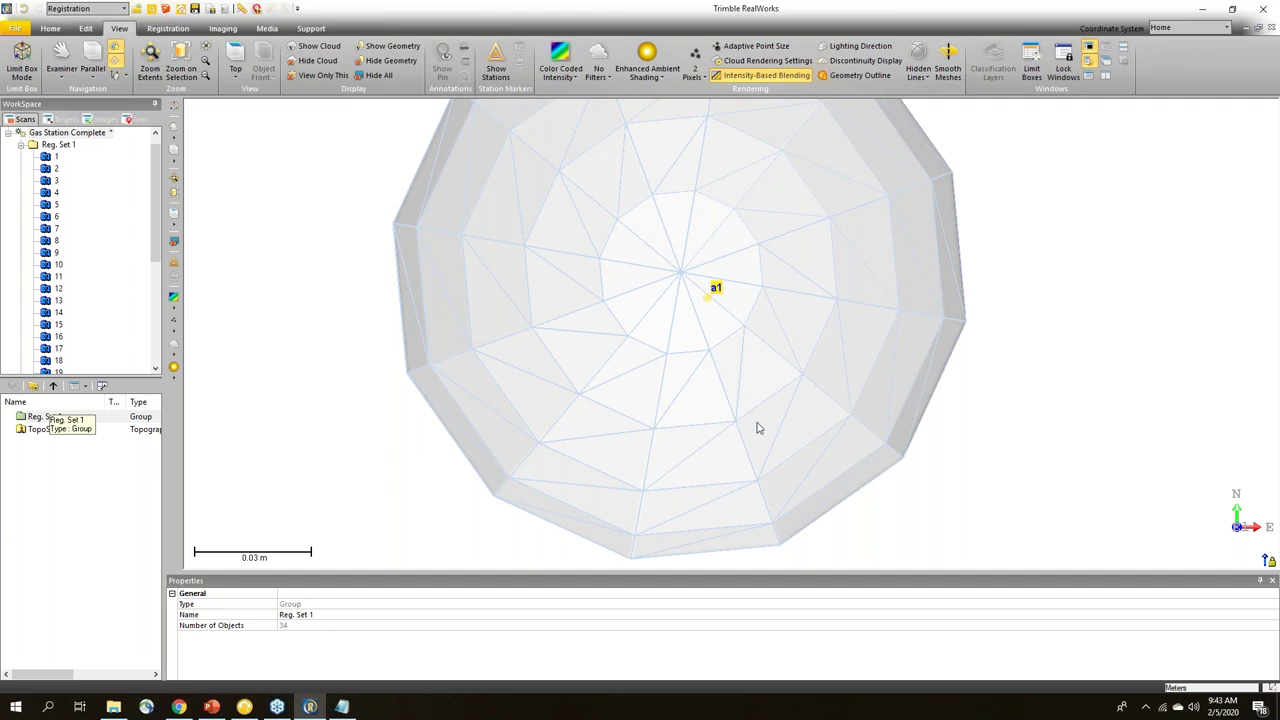
scroll(650, 374, down, 5)
drag(684, 386, 686, 271)
scroll(655, 428, up, 2)
scroll(690, 390, up, 4)
scroll(690, 390, down, 3)
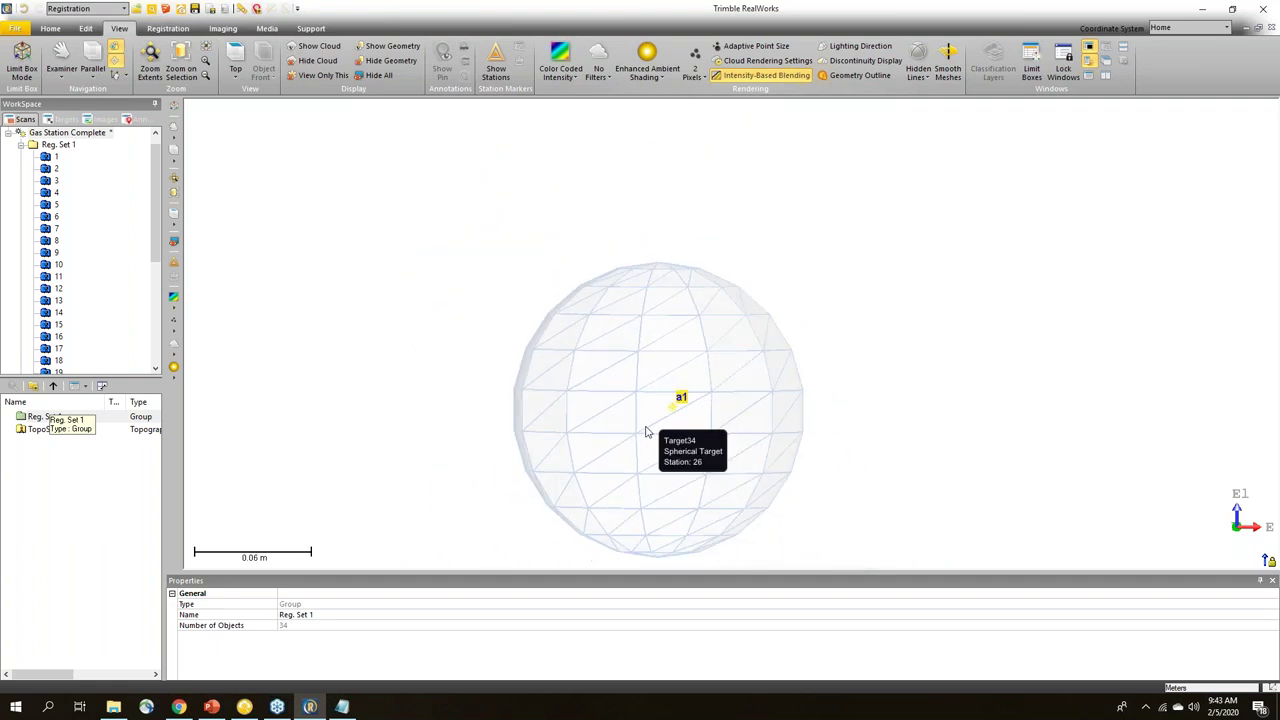
scroll(647, 429, down, 1)
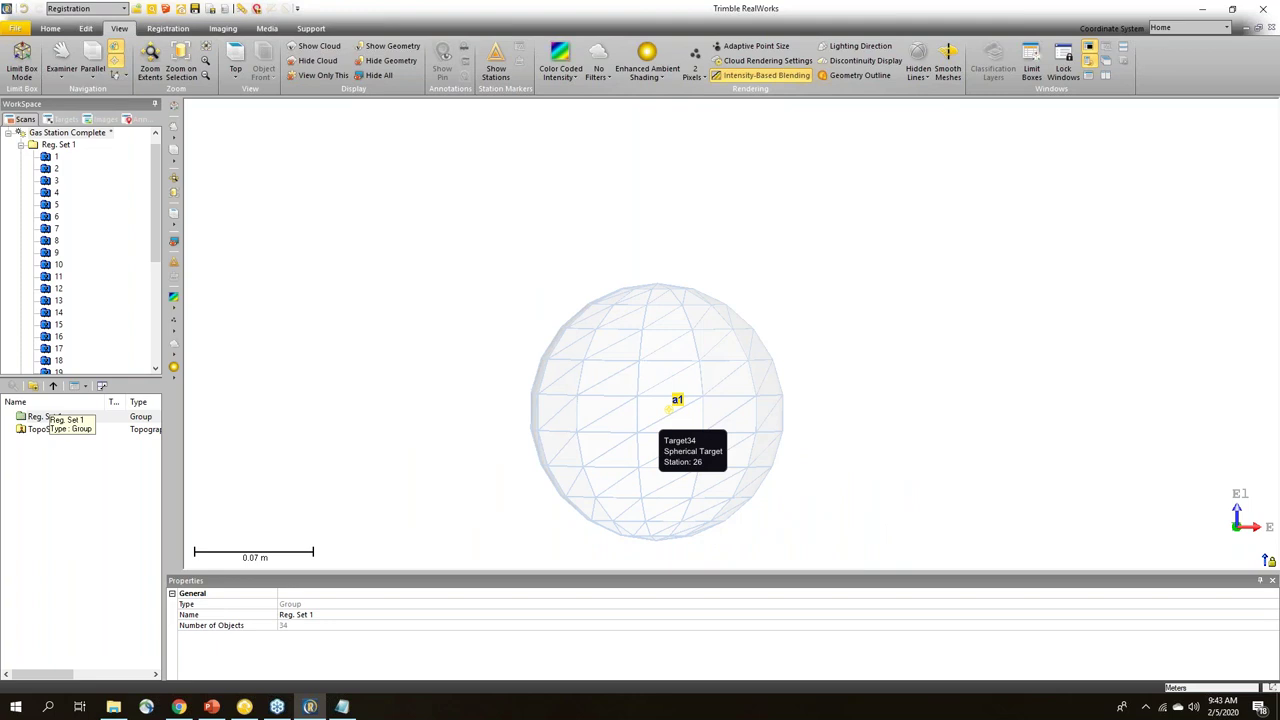
scroll(710, 405, down, 4)
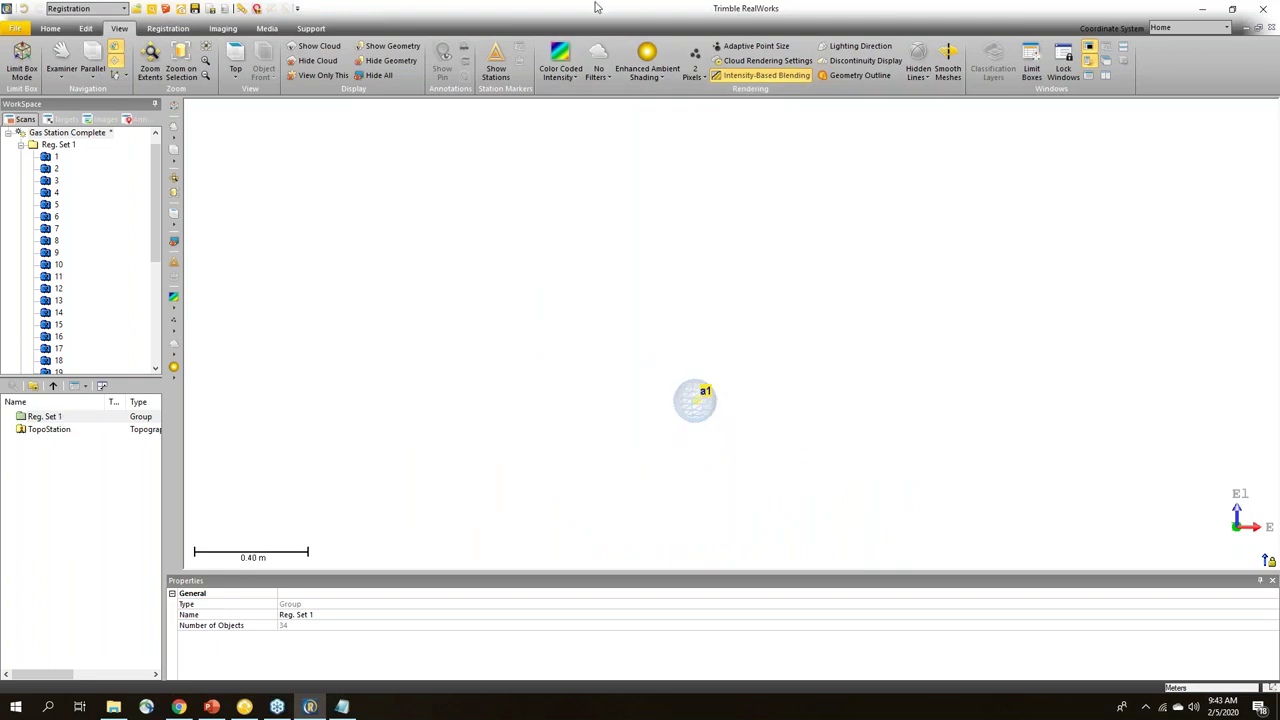
Step: Measure the coordinates of survey point a1 with a point measurement, and close the measurement tool
click(50, 29)
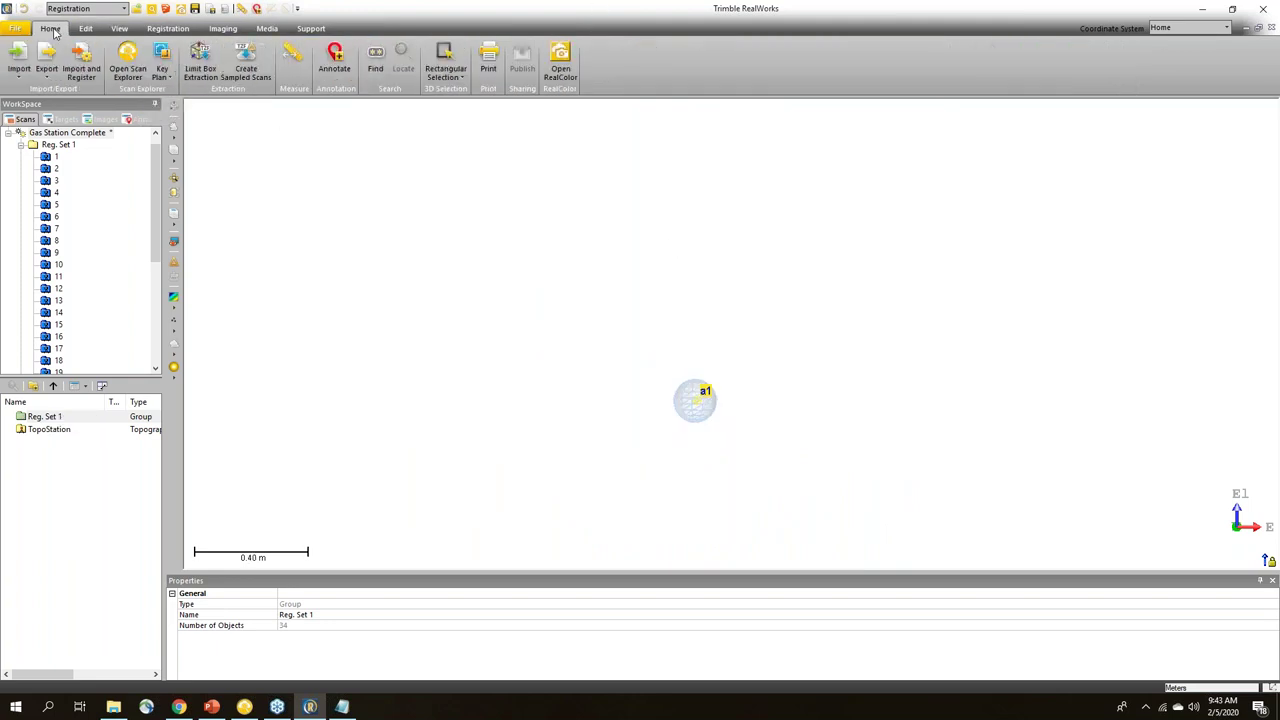
click(293, 60)
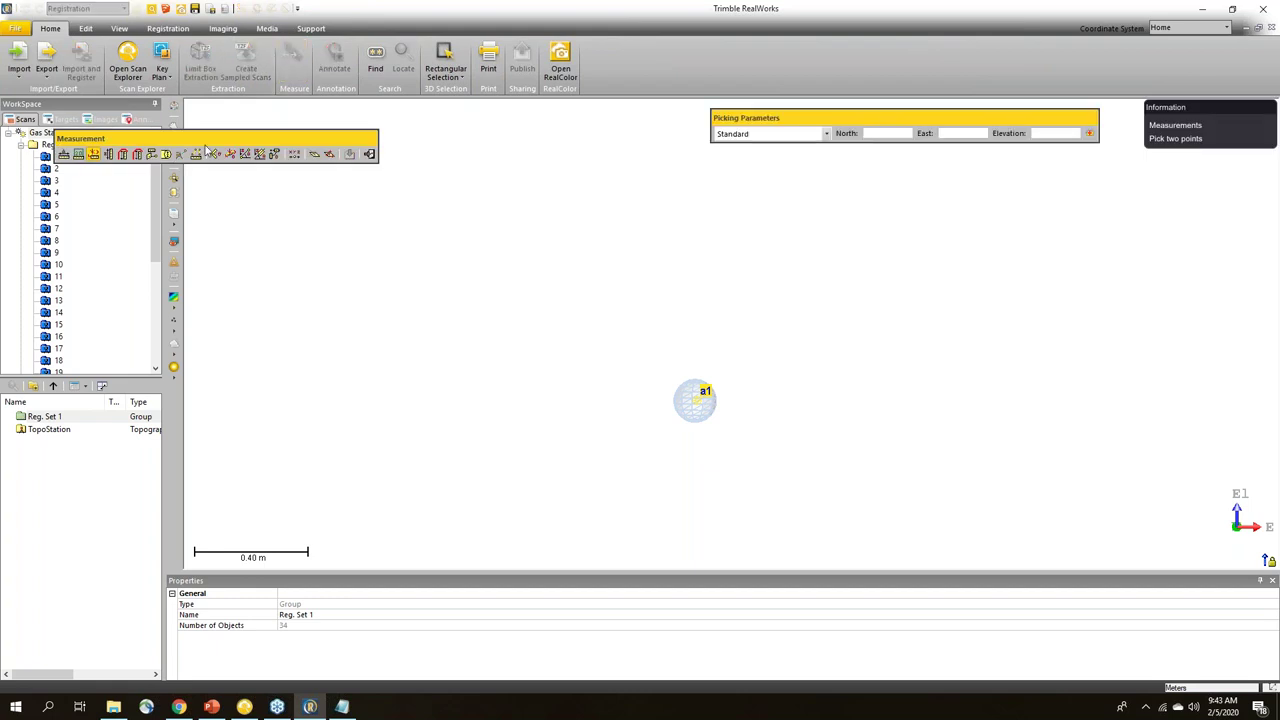
click(294, 156)
click(698, 399)
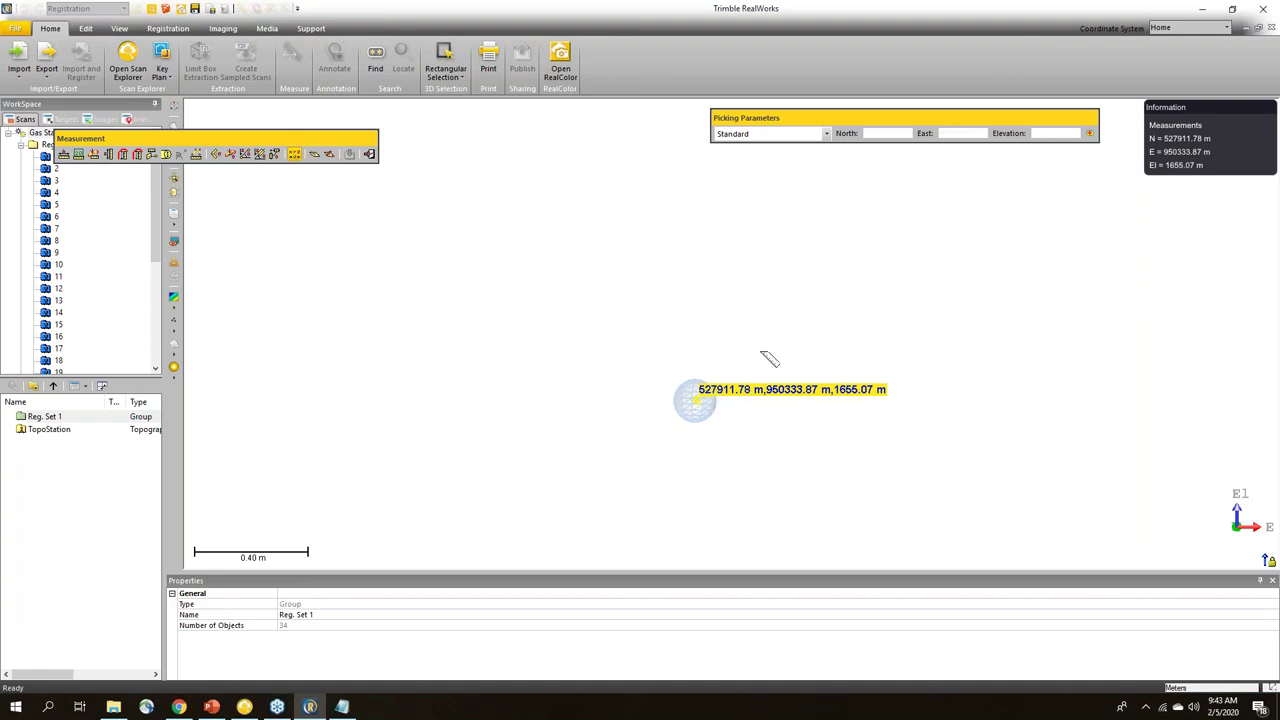
click(369, 153)
scroll(692, 426, down, 3)
drag(697, 408, 734, 439)
scroll(754, 437, down, 5)
middle_drag(922, 447, 858, 360)
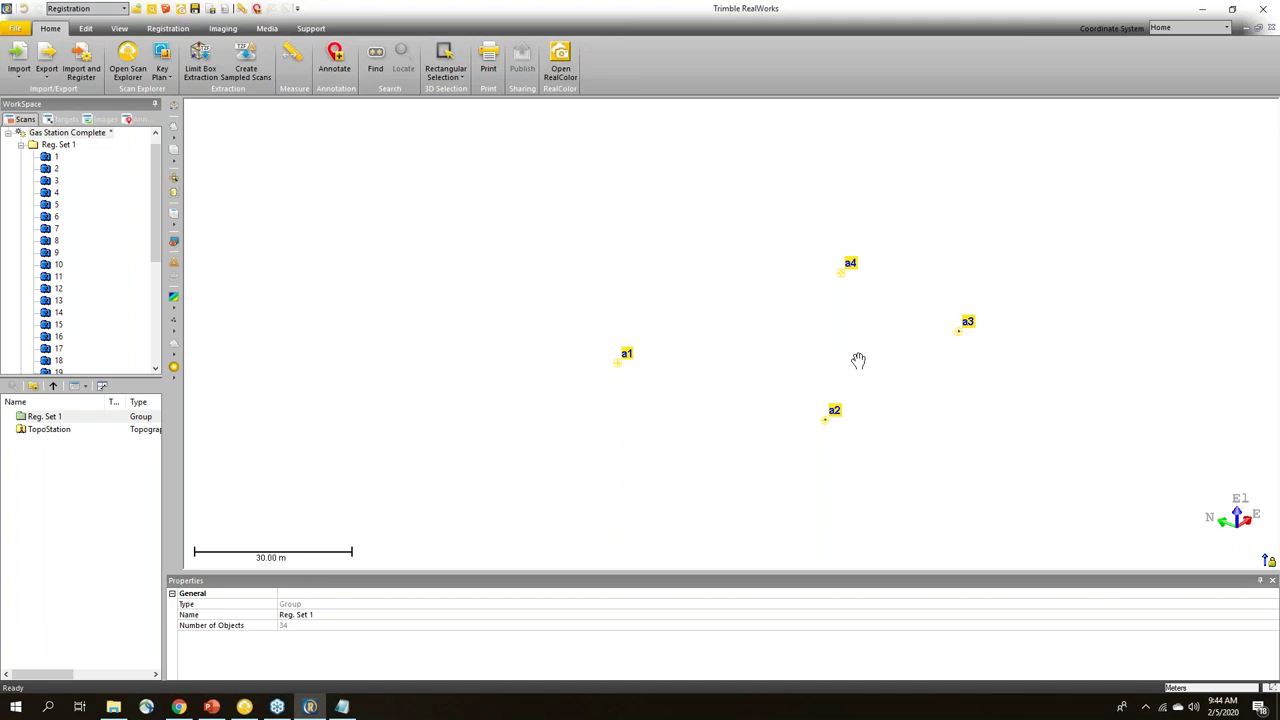
Step: Switch to the PowerPoint presentation, start the slide show at the "Questions?" slide, and advance to the "Links" slide
click(209, 708)
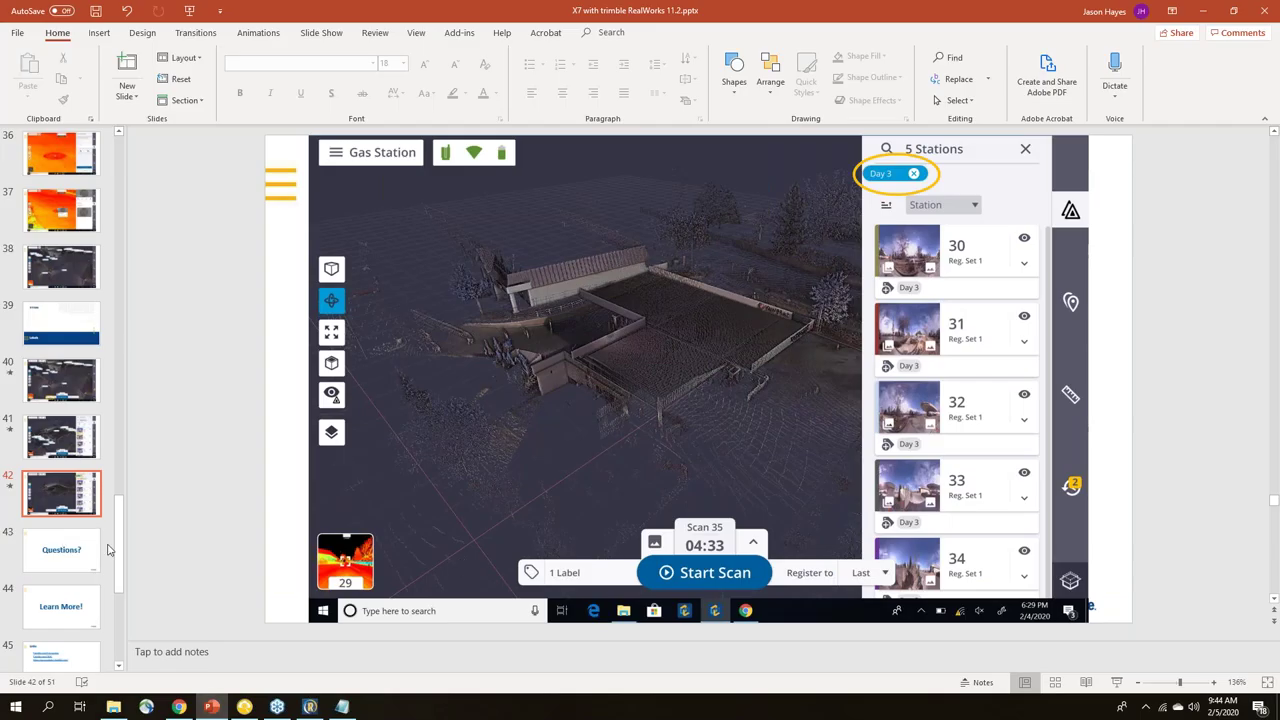
click(60, 550)
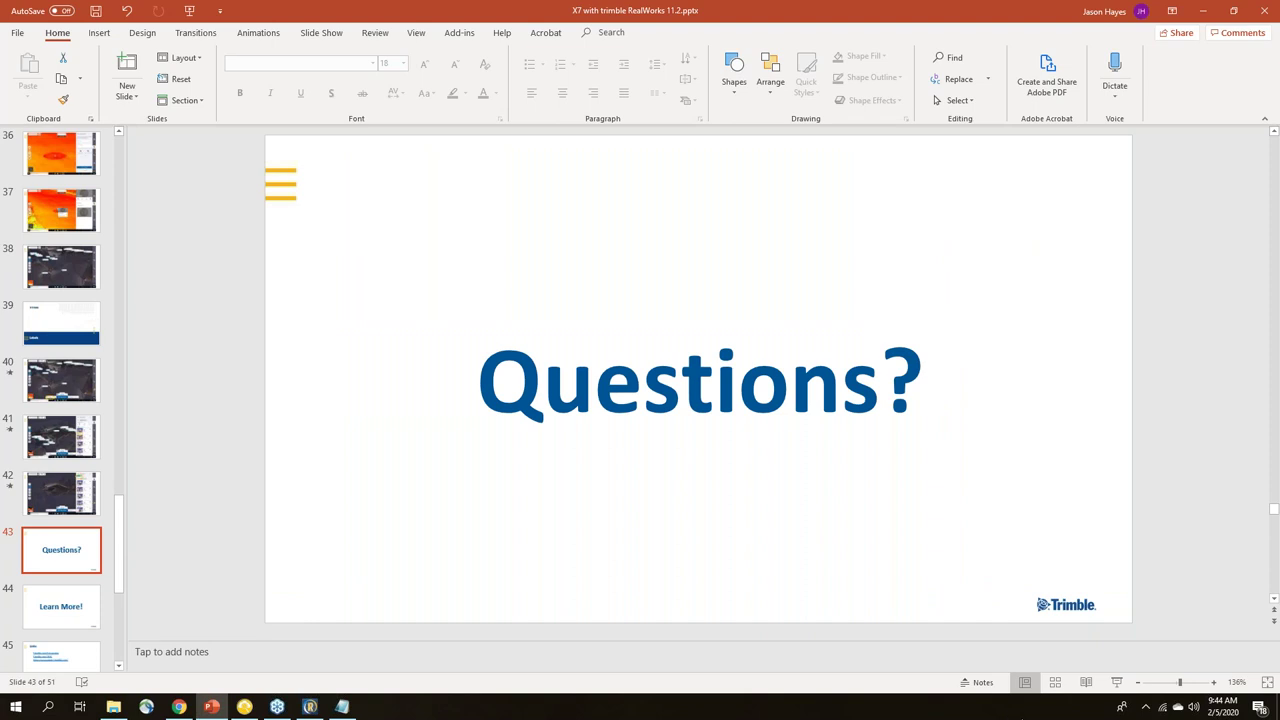
click(1117, 682)
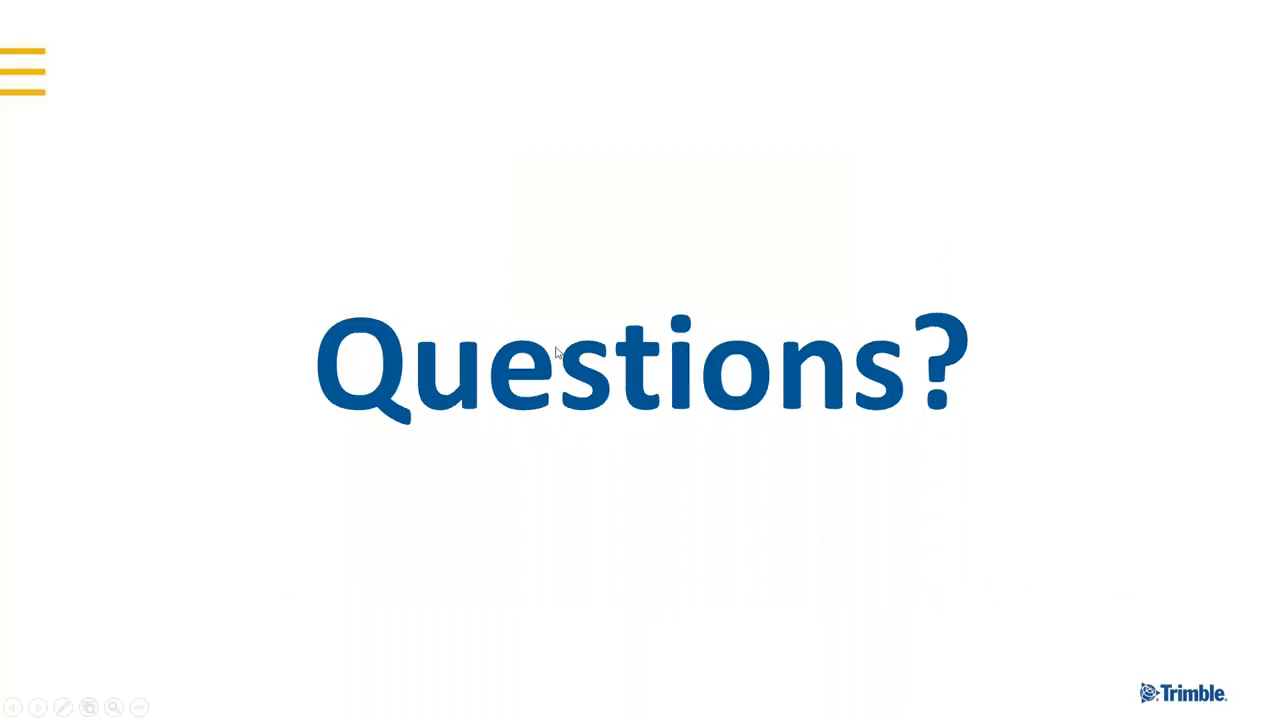
key(Right)
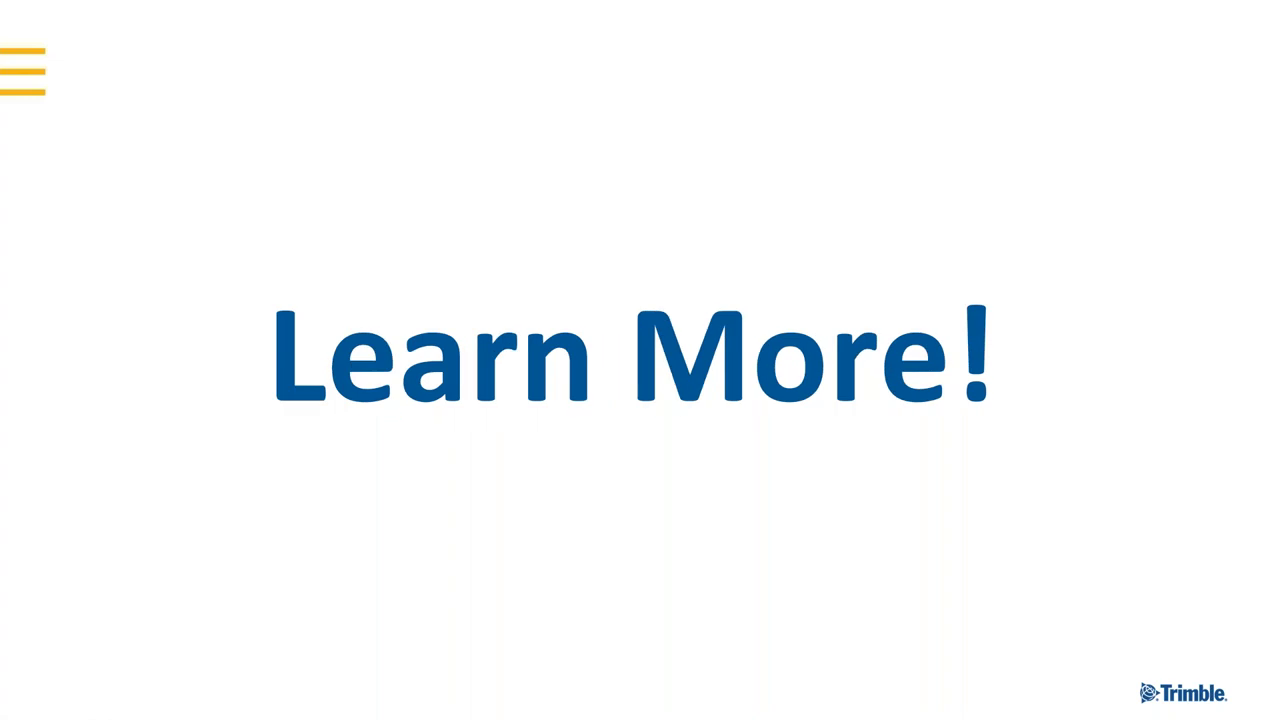
key(Right)
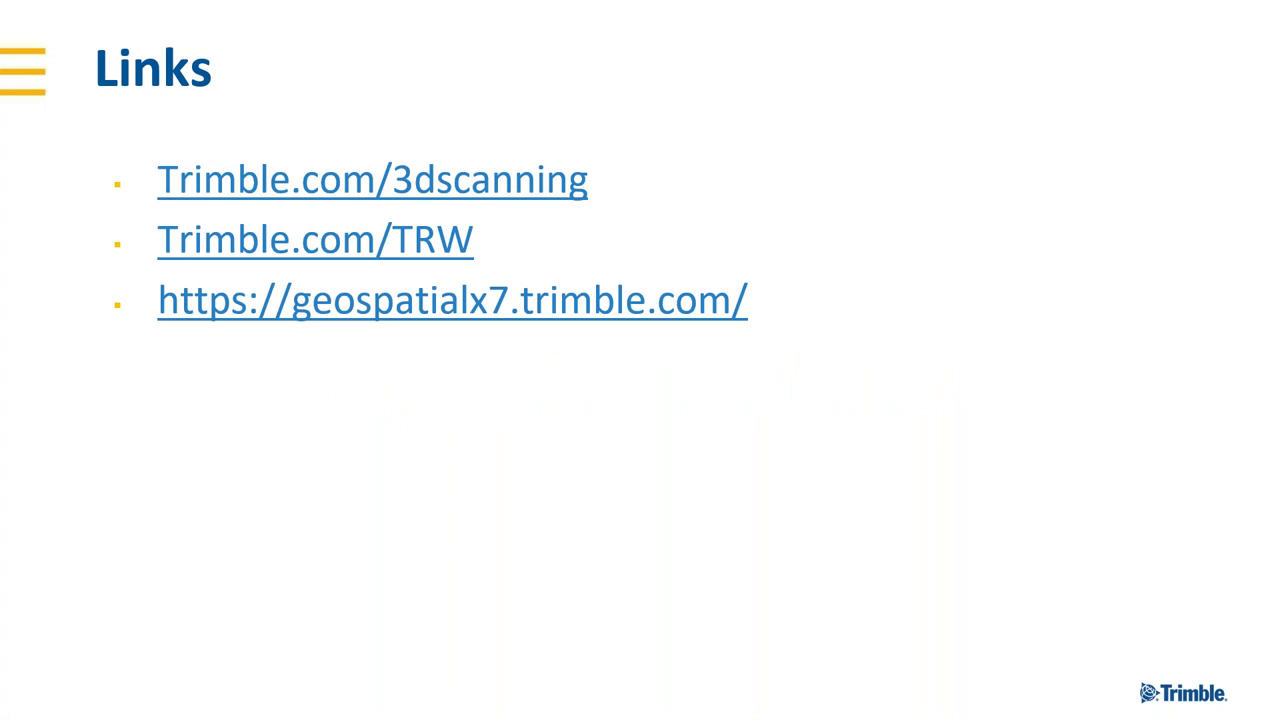